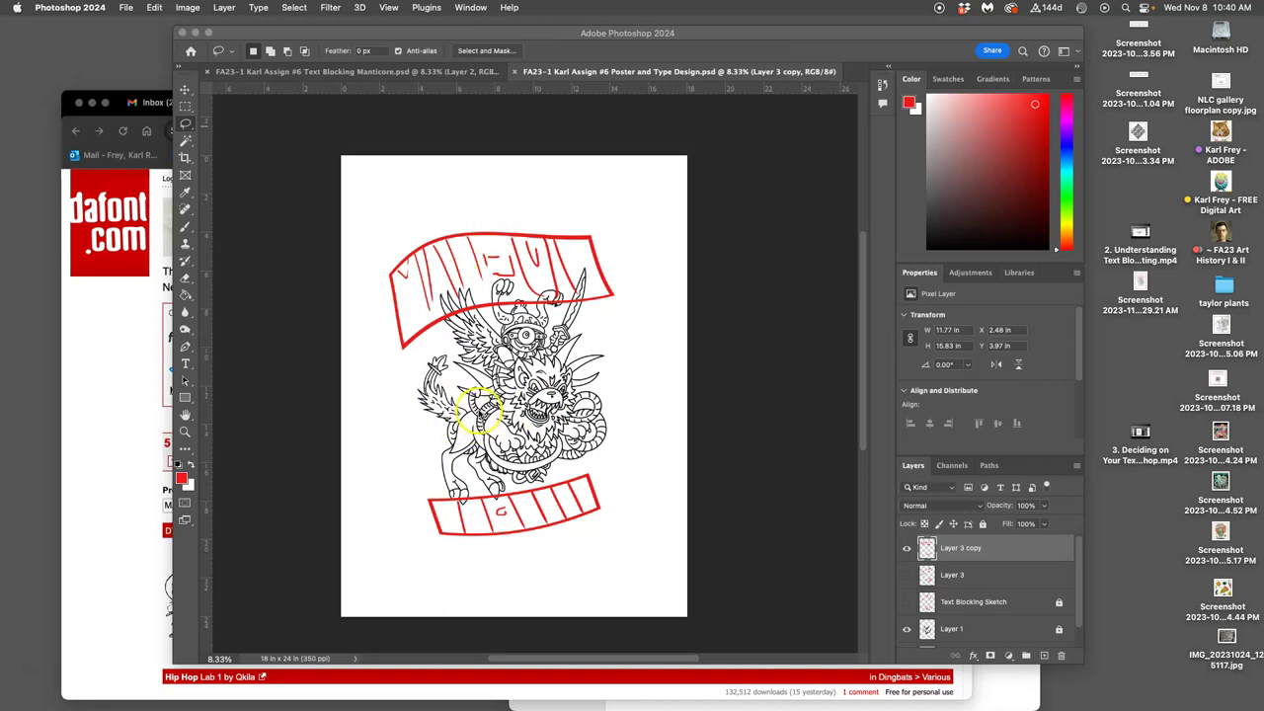
# Bring the browser's DaFont 'hip hop' results, listing 5 fonts, in front of the Photoshop poster
pyautogui.click(136, 400)
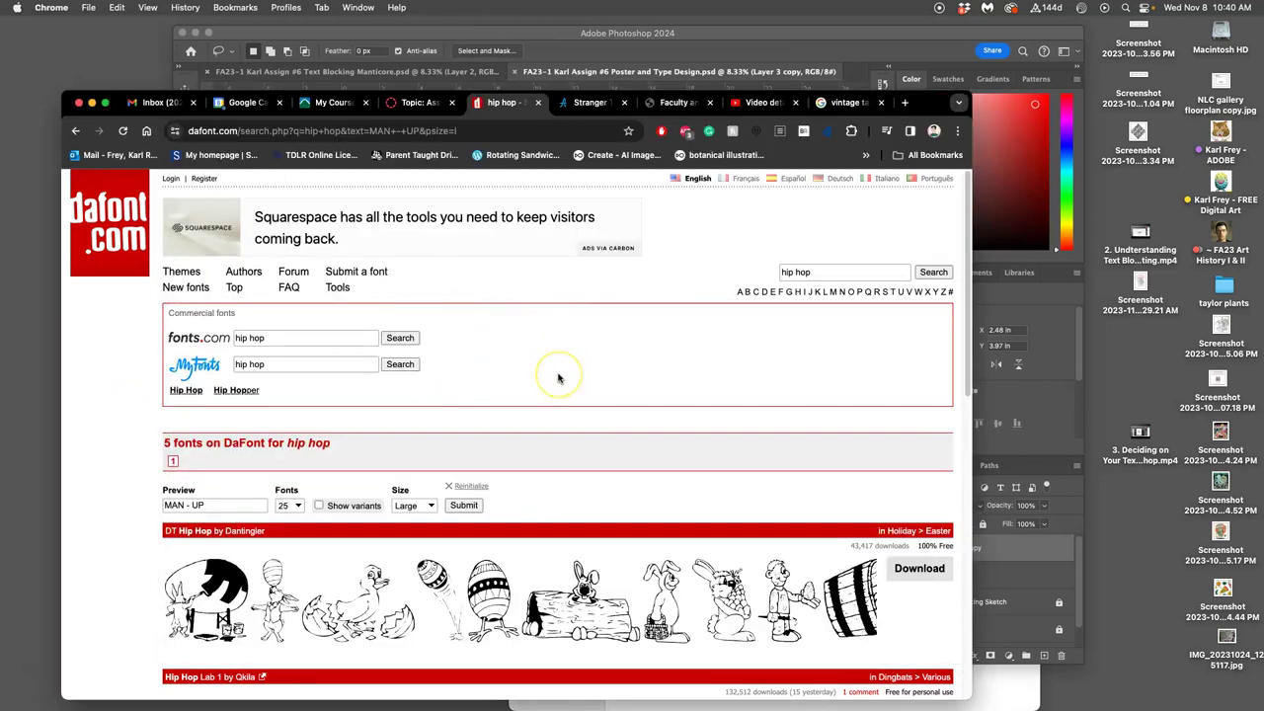
pyautogui.scroll(-2, 556, 375)
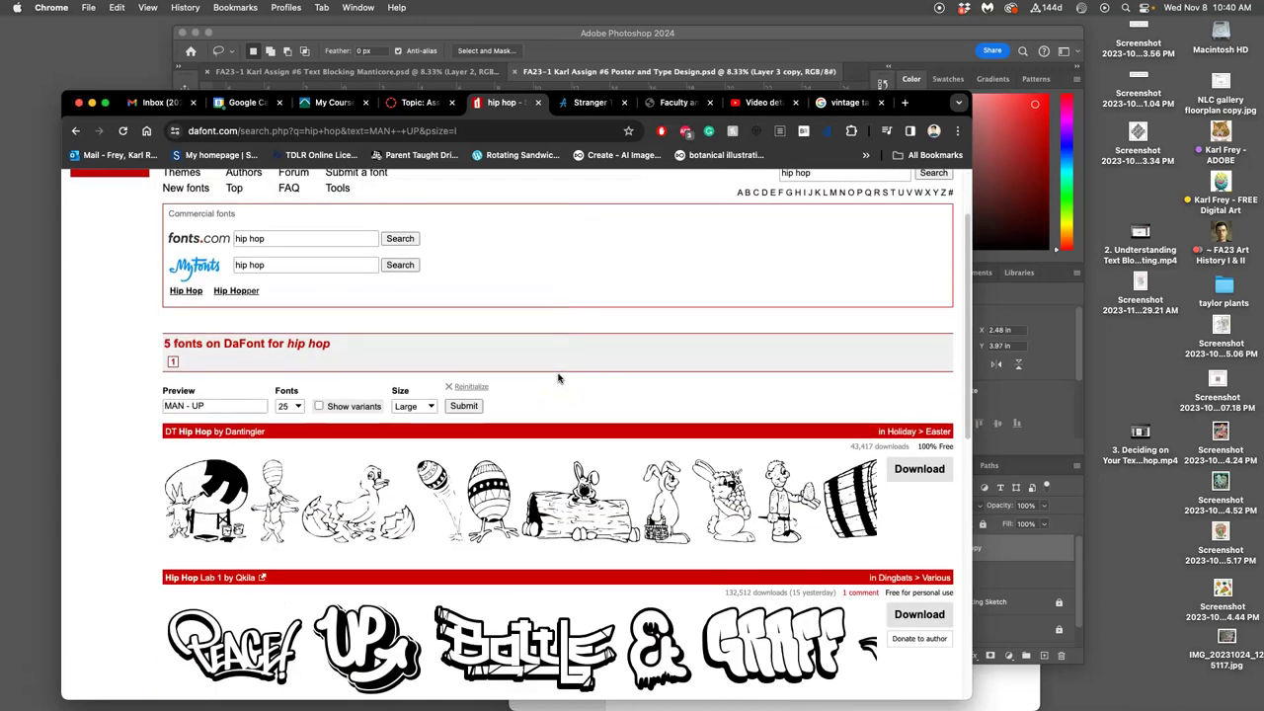
pyautogui.scroll(2, 556, 375)
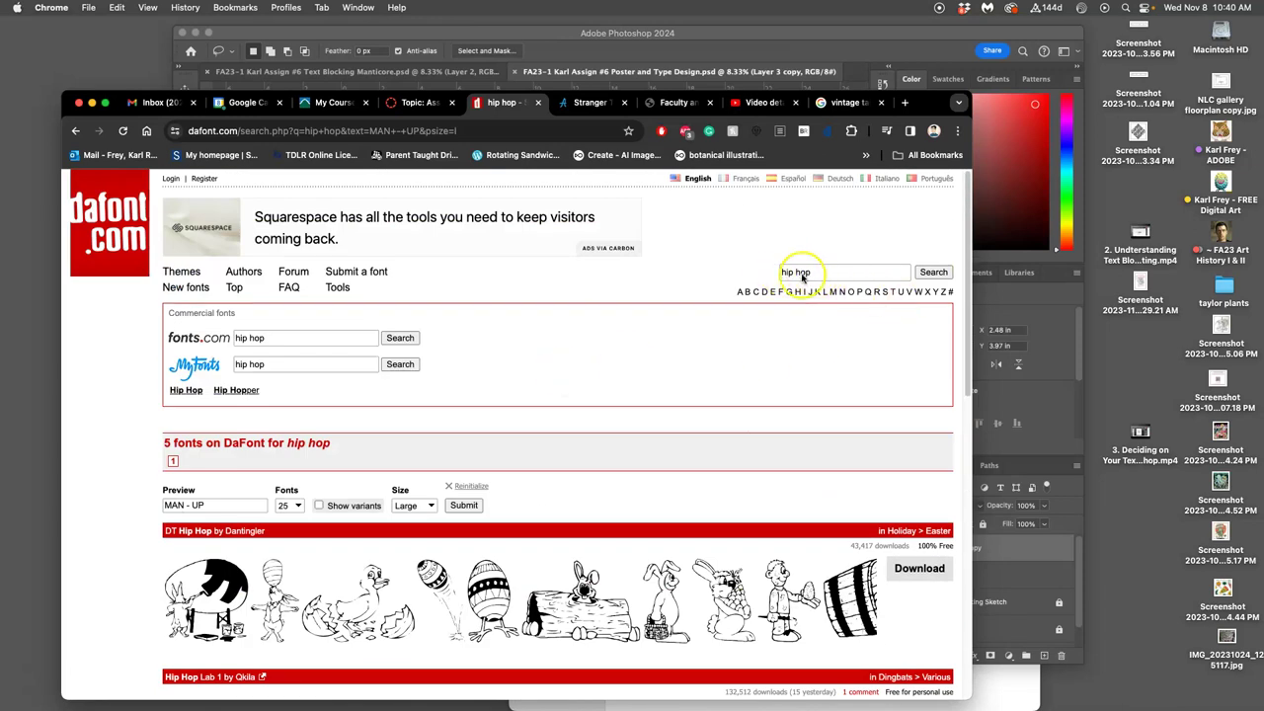
# Search Google for 'da font' in a new tab and open the DaFont home page
pyautogui.click(903, 103)
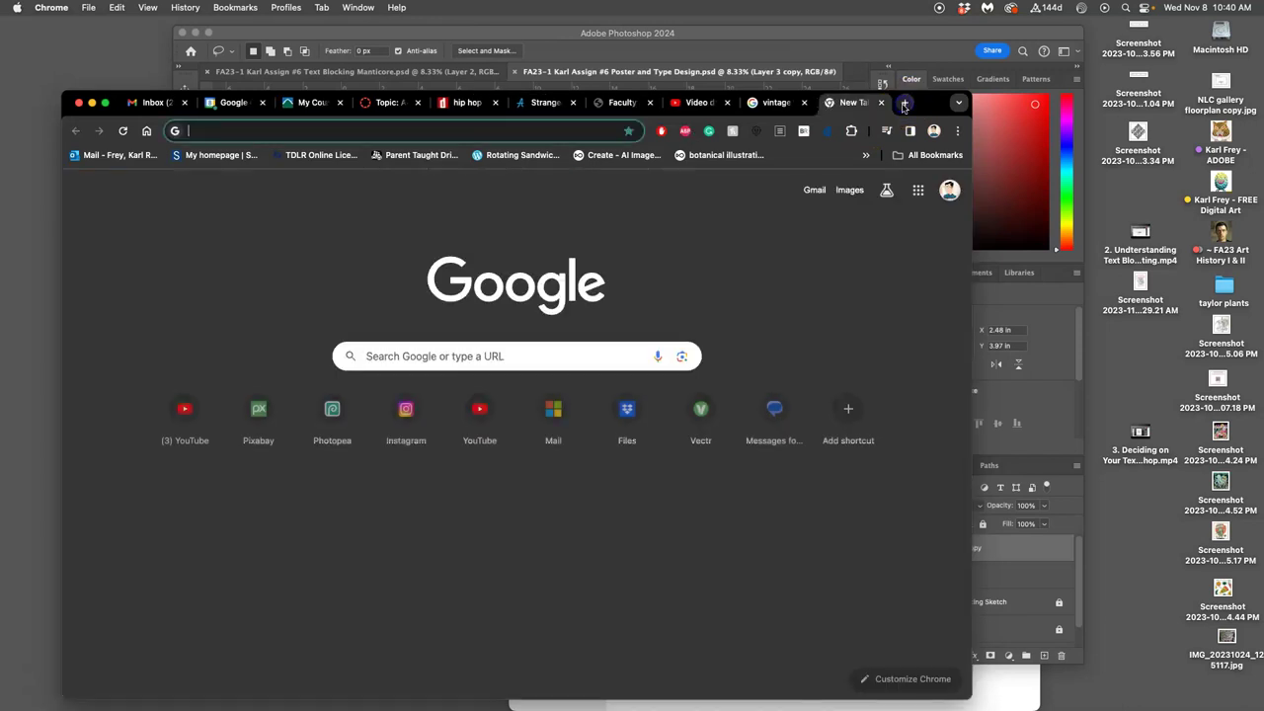
pyautogui.write('da font')
pyautogui.press('Return')
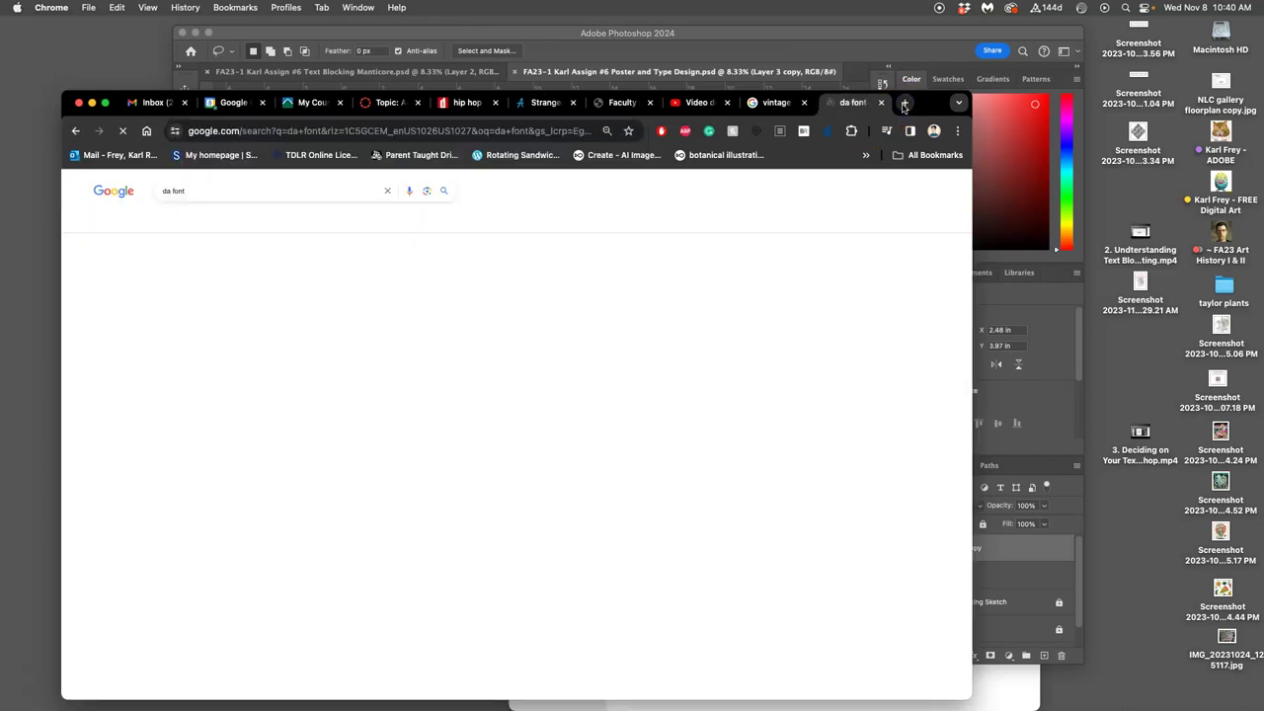
pyautogui.click(232, 350)
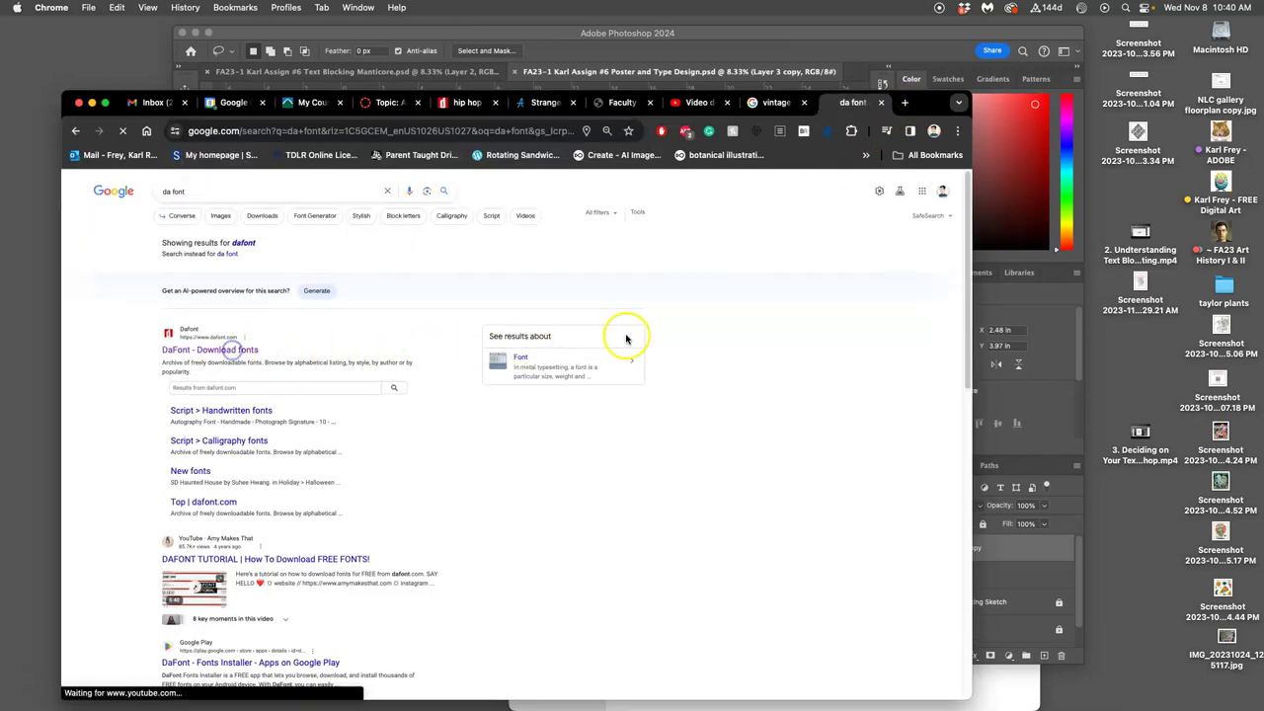
pyautogui.scroll(-2, 359, 497)
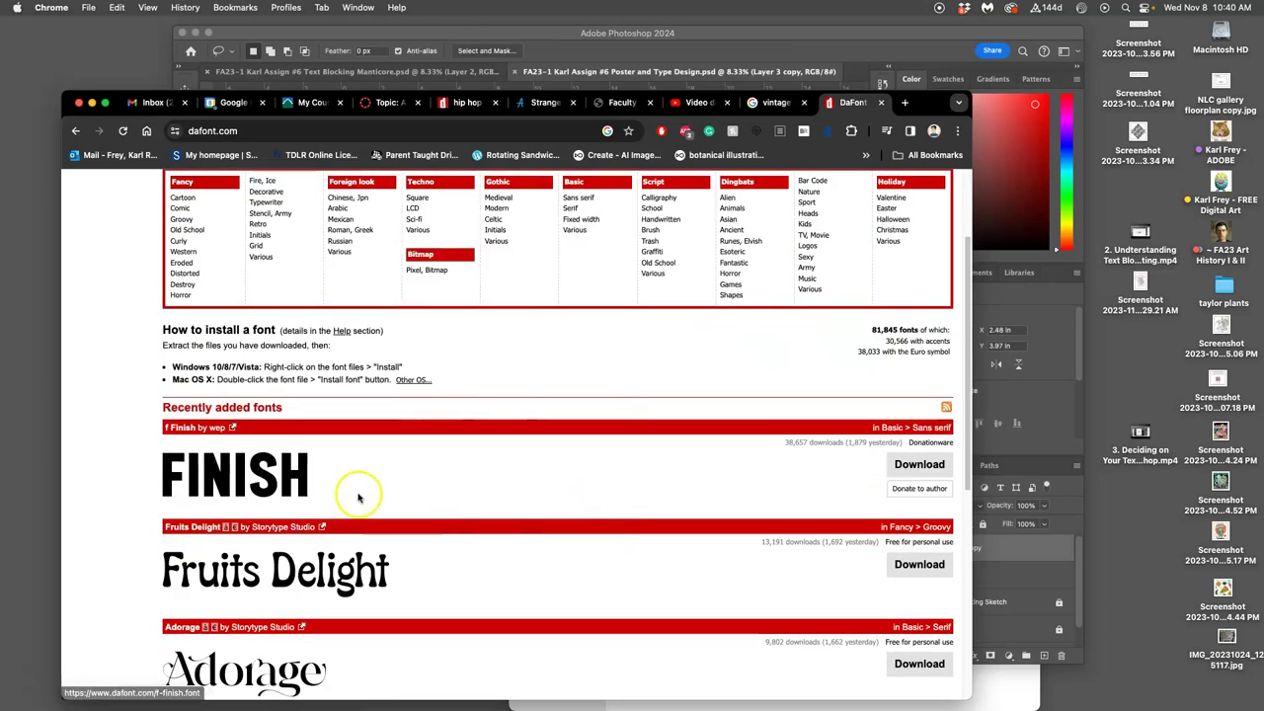
pyautogui.scroll(-5, 331, 617)
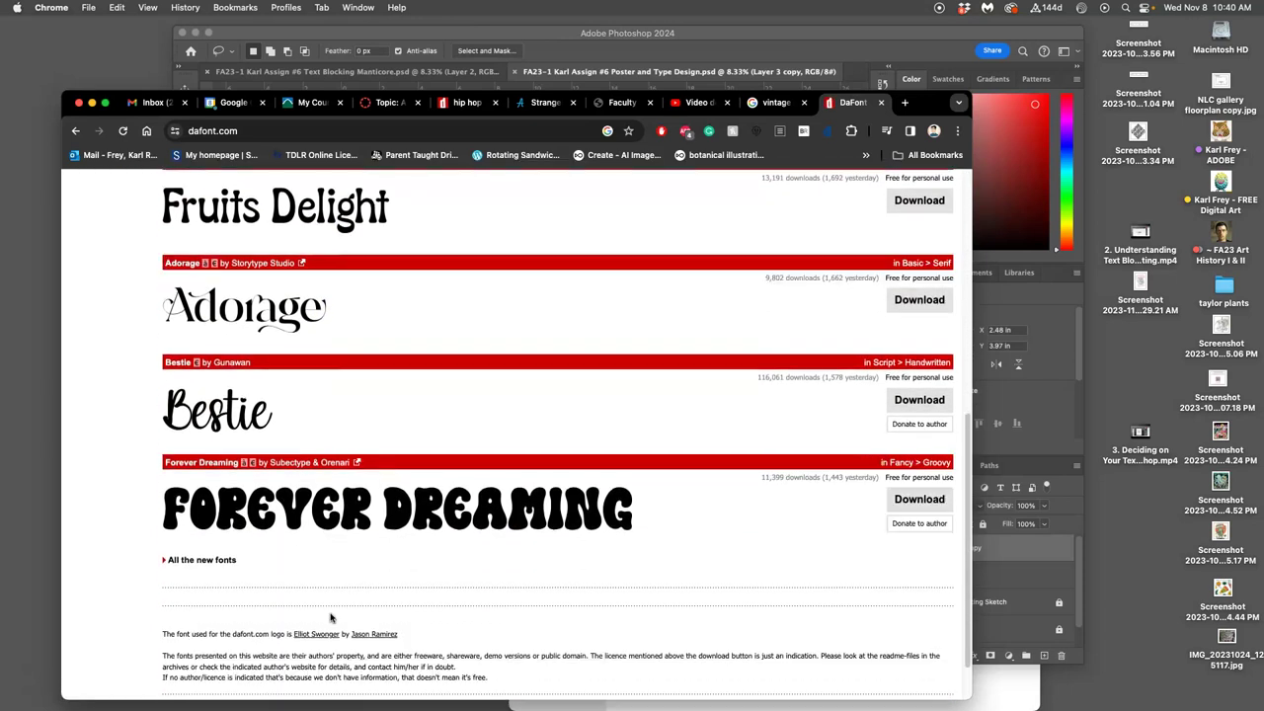
pyautogui.scroll(10, 459, 493)
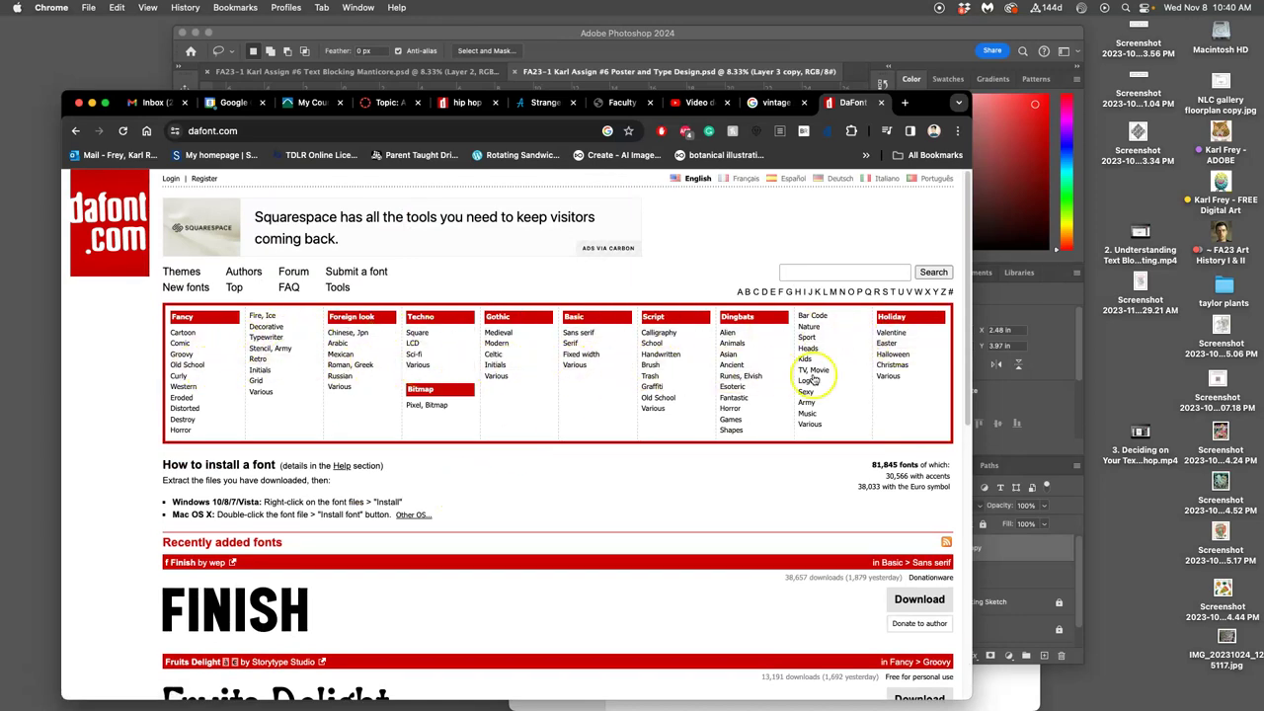
# Open the Gothic > Modern category and browse its font previews
pyautogui.click(498, 343)
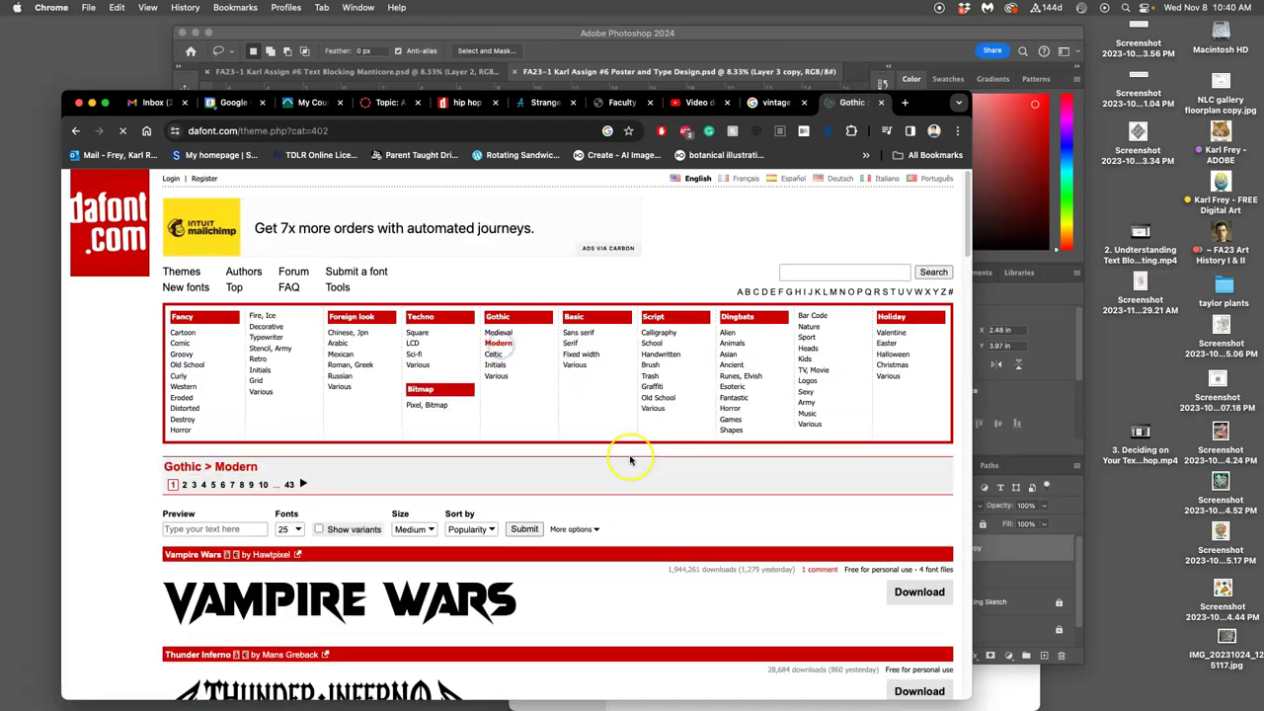
pyautogui.scroll(-5, 577, 471)
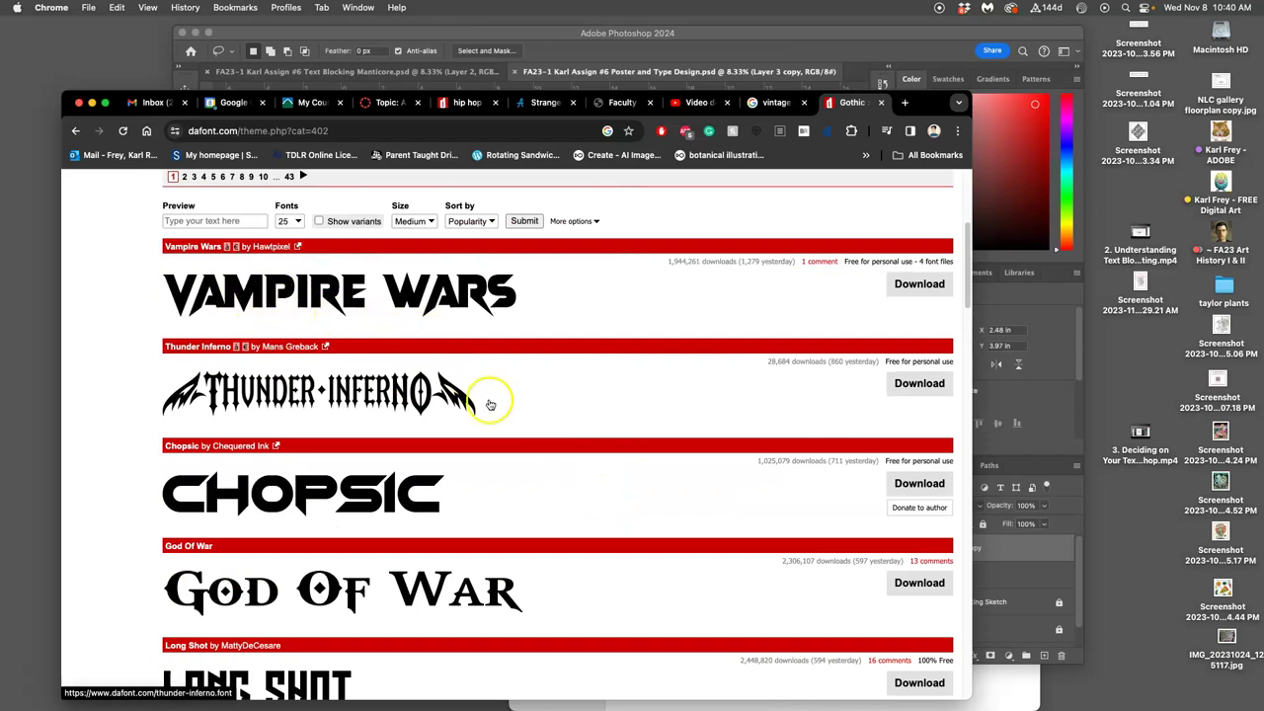
pyautogui.scroll(-3, 583, 430)
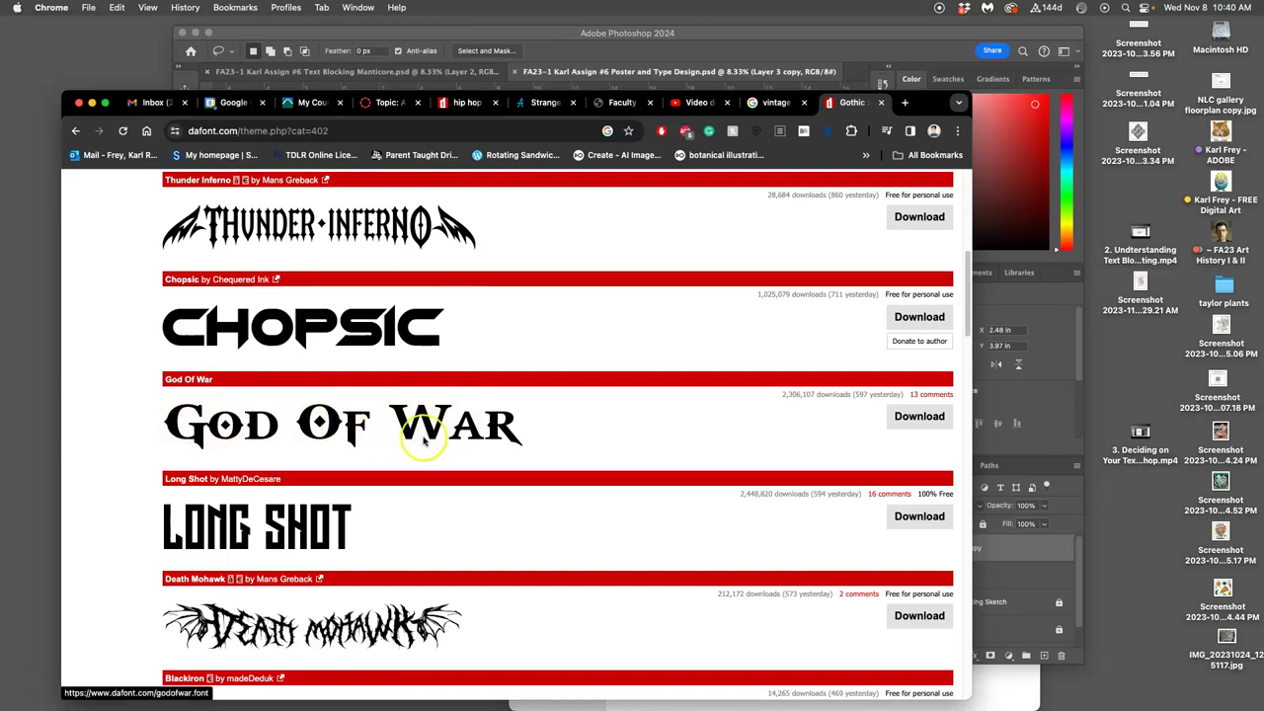
pyautogui.scroll(-10, 422, 441)
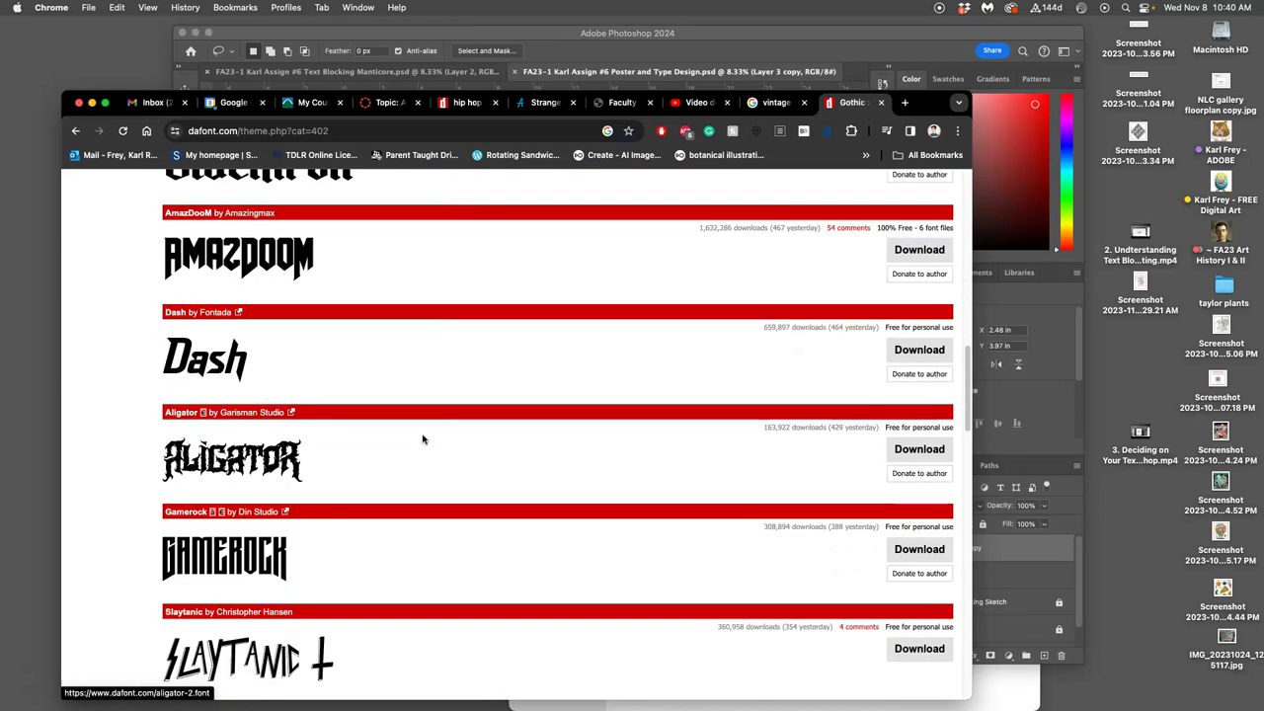
pyautogui.scroll(-11, 422, 439)
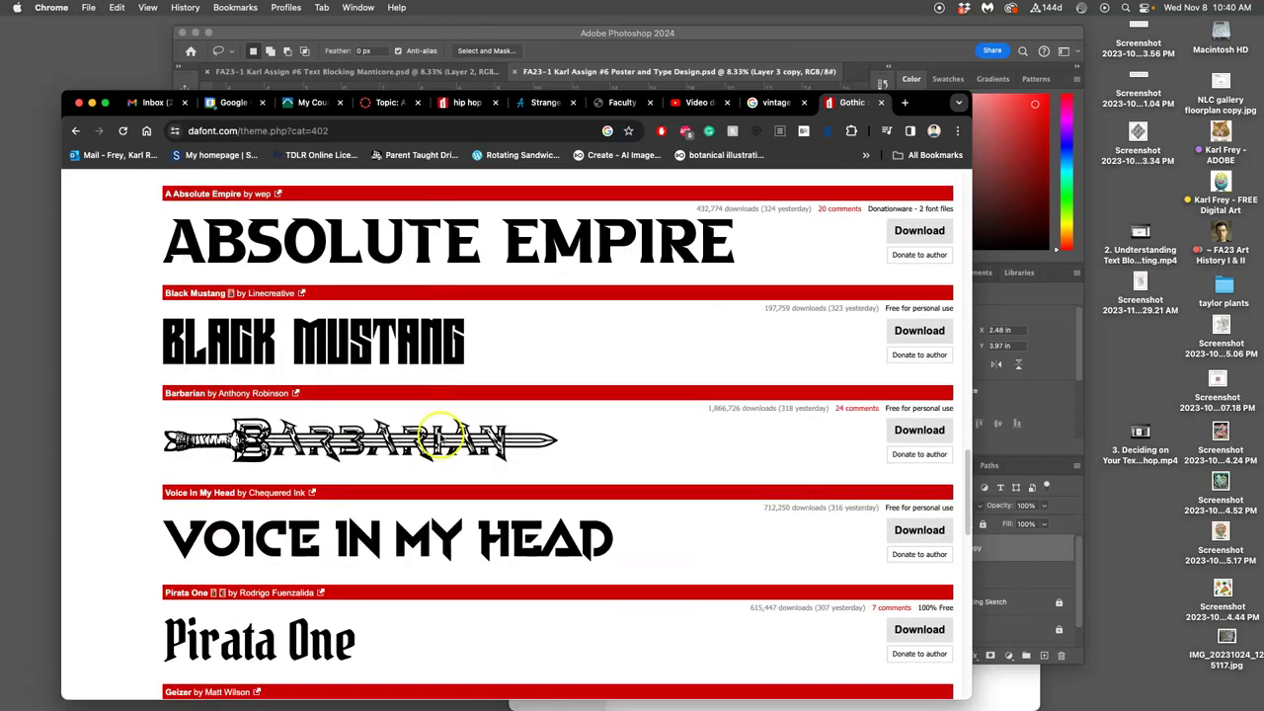
pyautogui.scroll(-1, 439, 435)
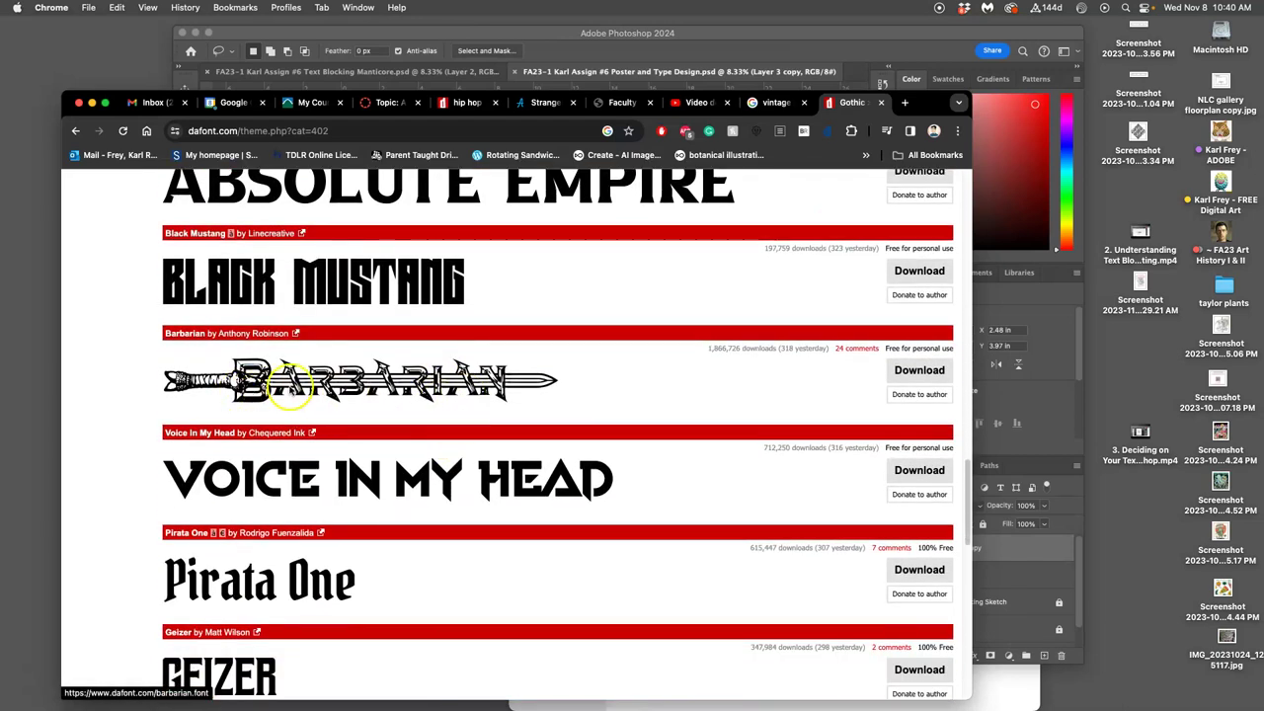
pyautogui.scroll(-1, 404, 395)
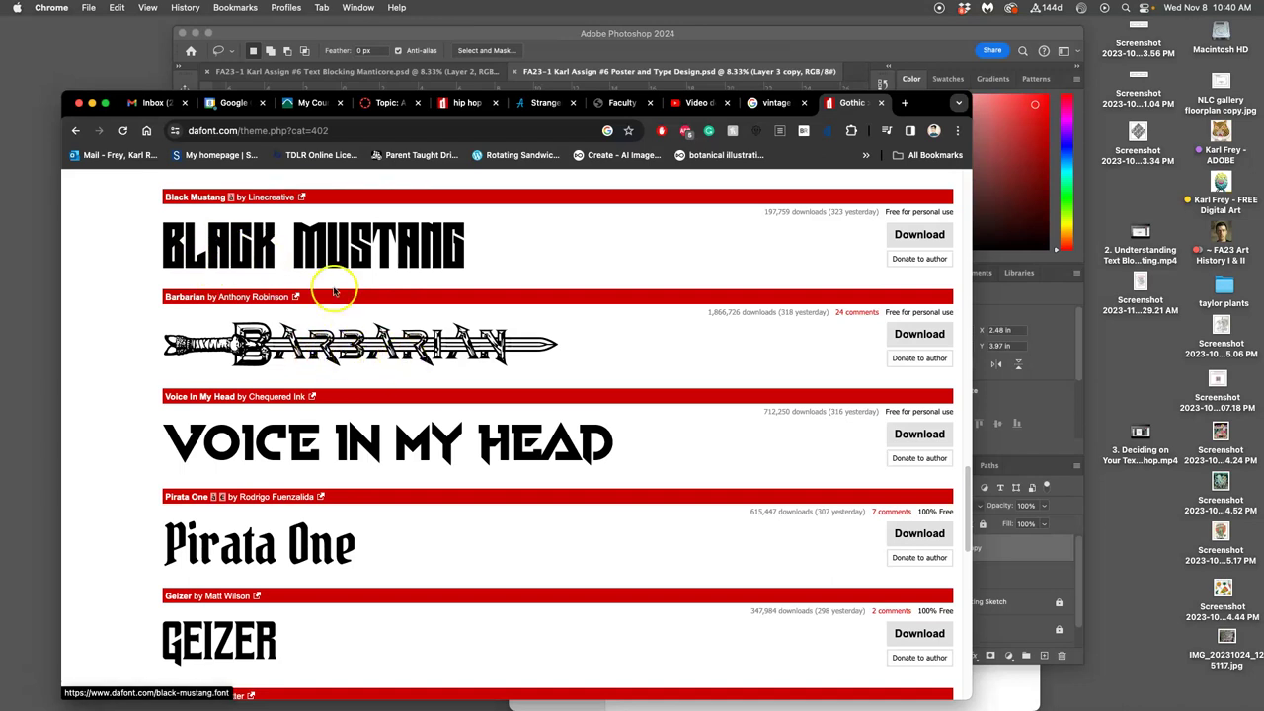
pyautogui.scroll(6, 345, 281)
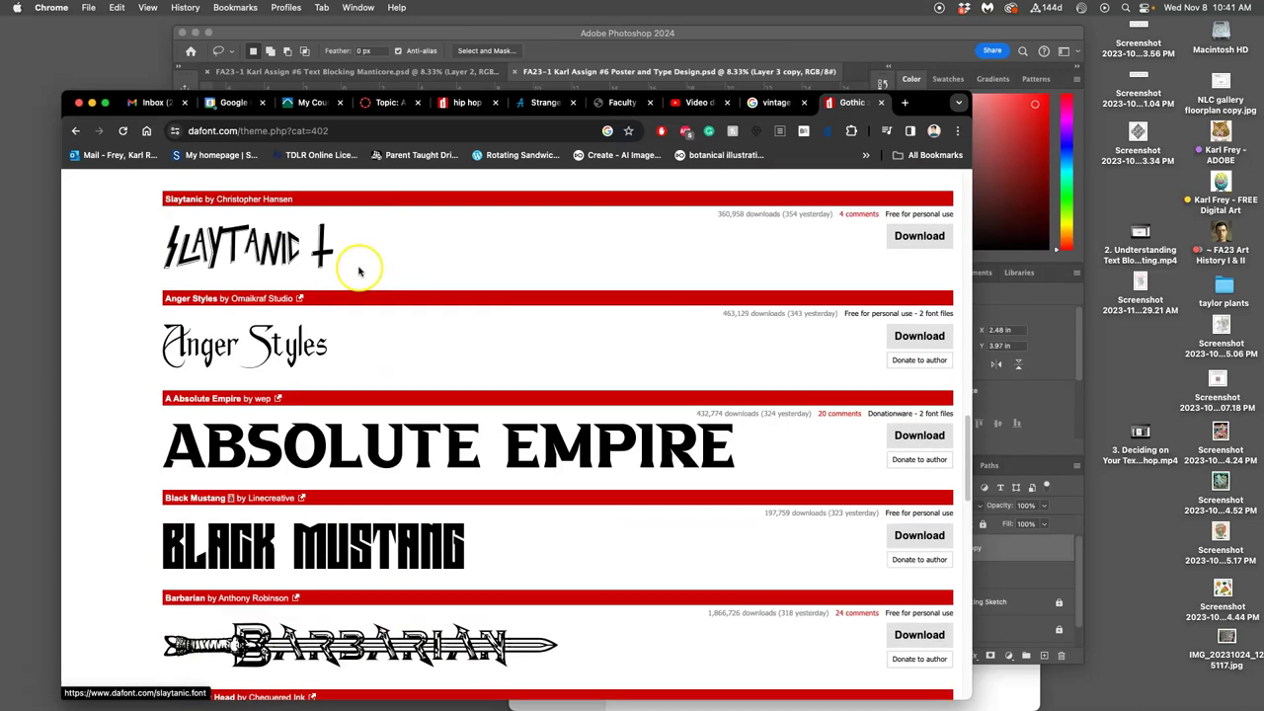
pyautogui.scroll(5, 359, 272)
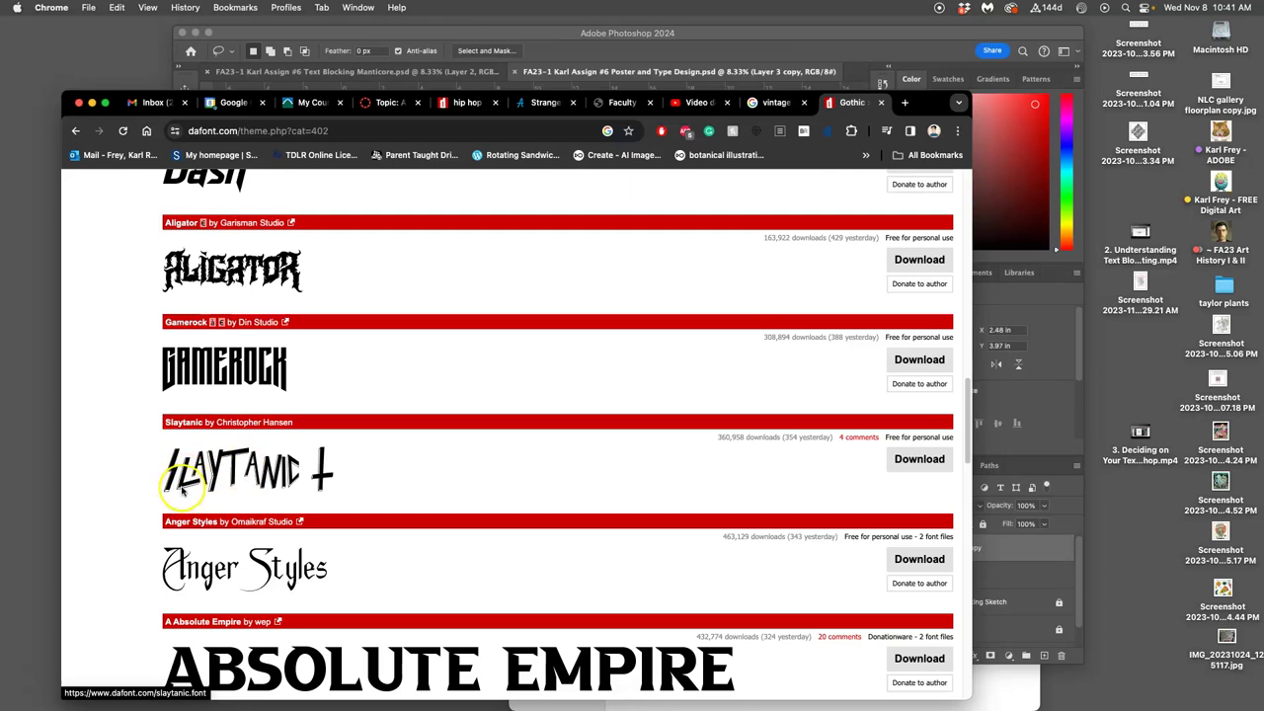
pyautogui.scroll(9, 232, 441)
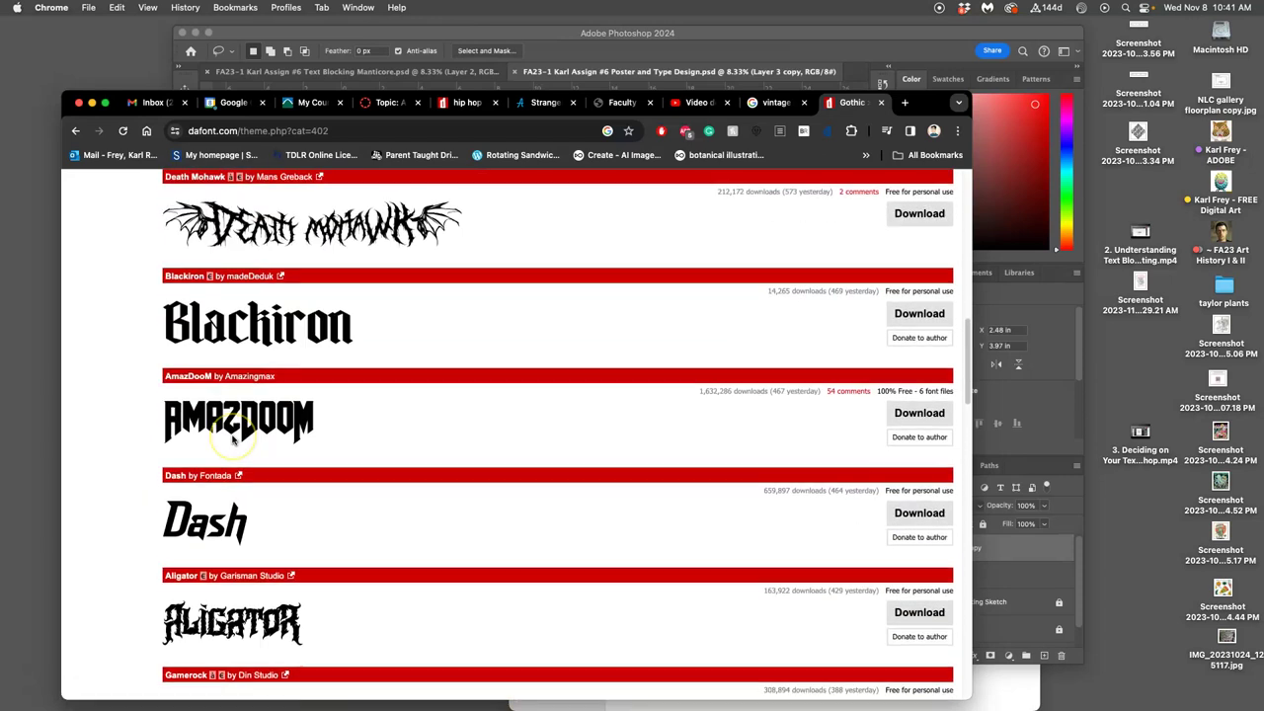
pyautogui.scroll(10, 232, 442)
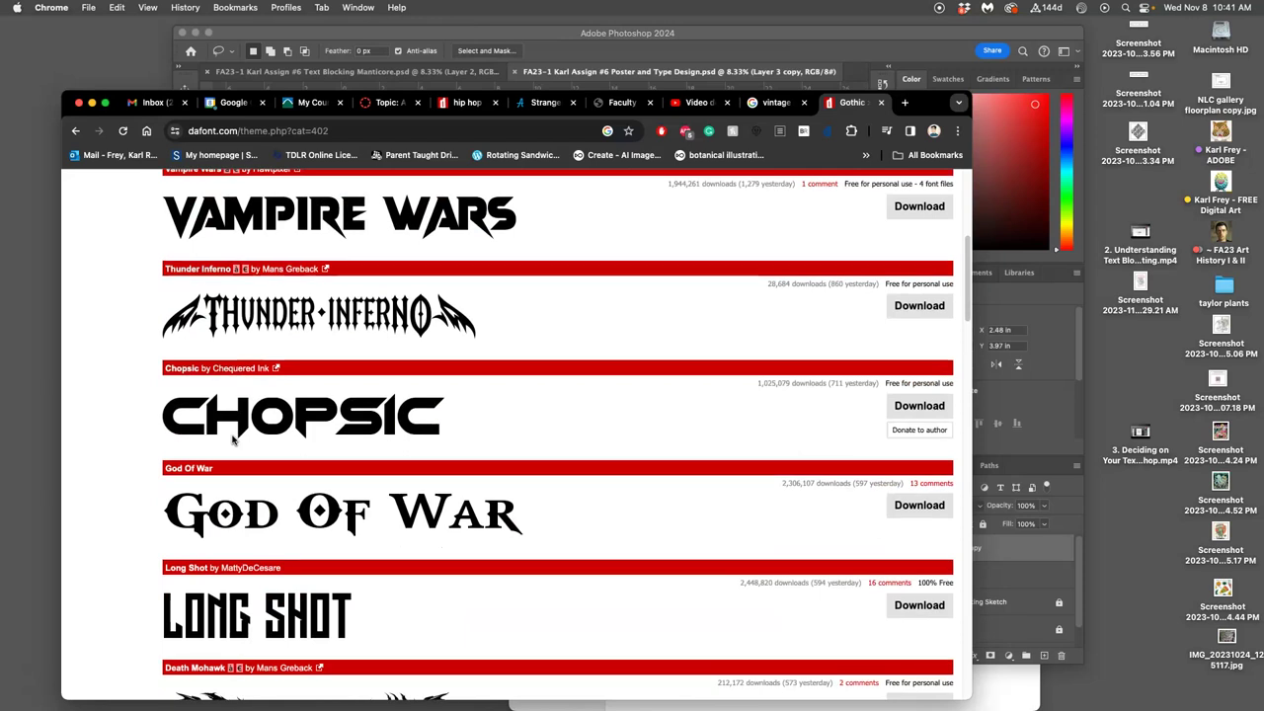
pyautogui.scroll(-20, 232, 441)
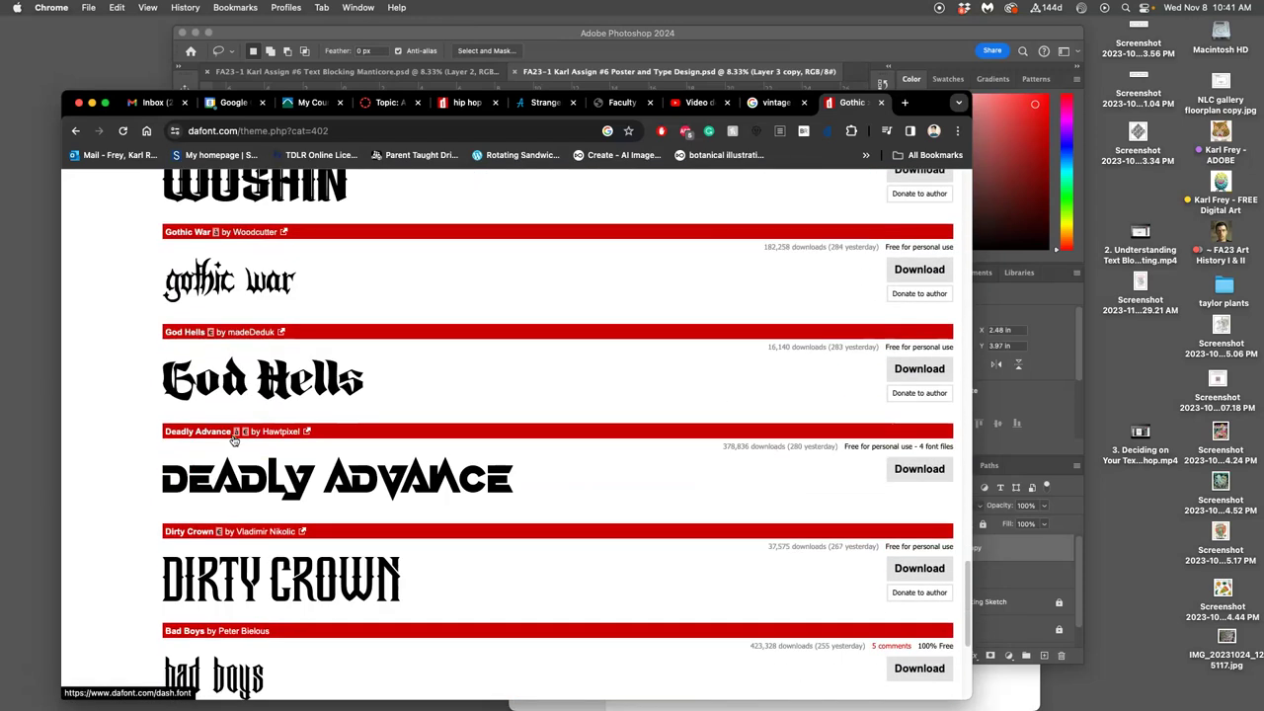
pyautogui.scroll(-4, 234, 442)
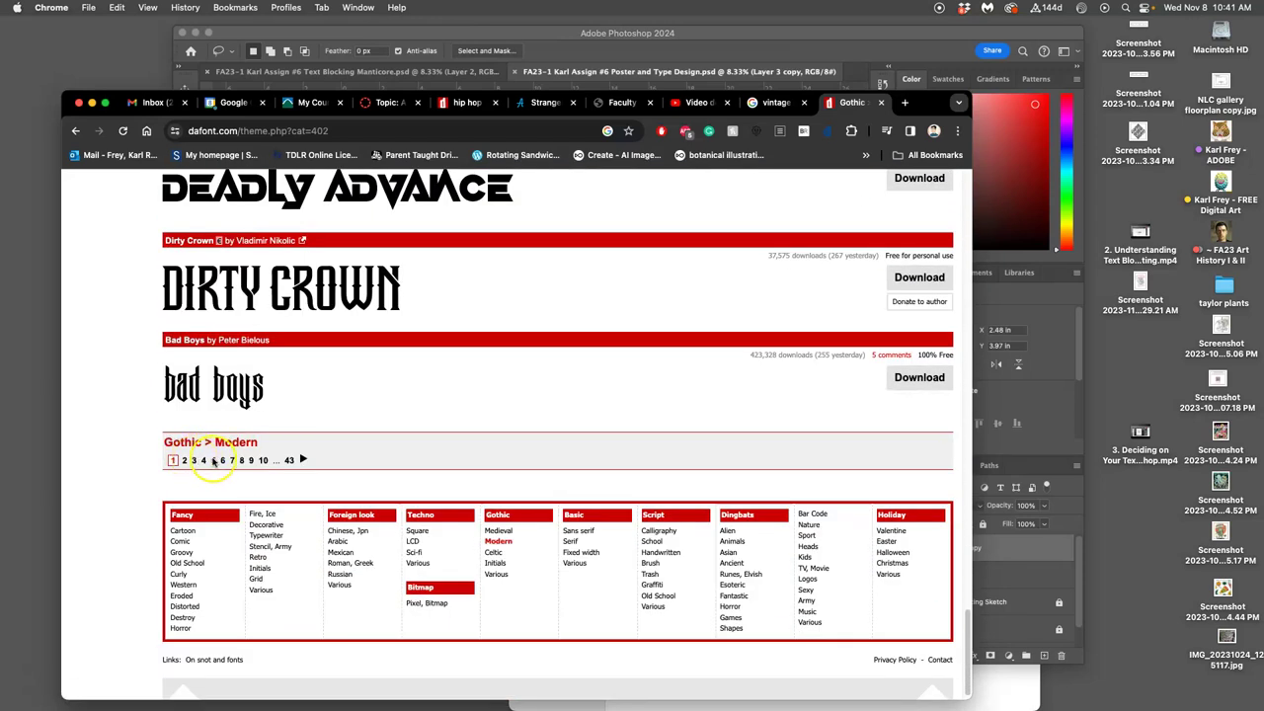
# Go to page 5 of Gothic > Modern, with fonts like Gothica and Persian Sword
pyautogui.click(212, 460)
pyautogui.scroll(-8, 336, 380)
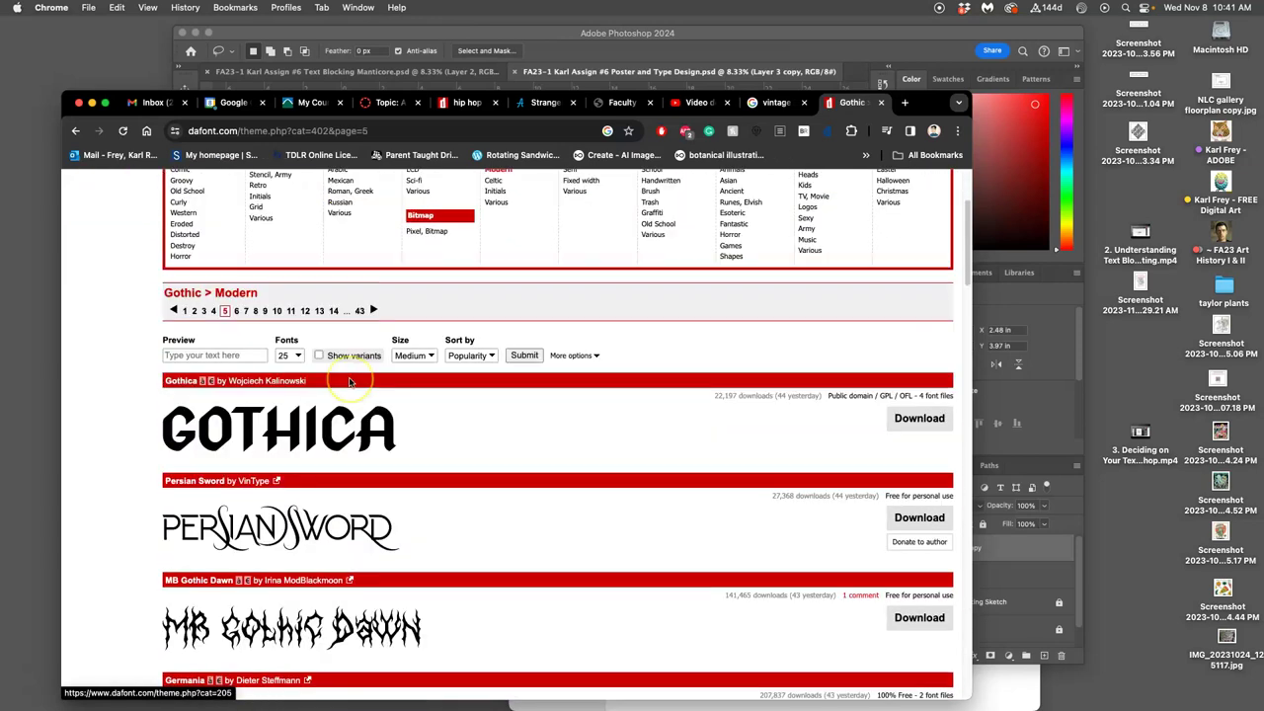
pyautogui.scroll(-20, 349, 383)
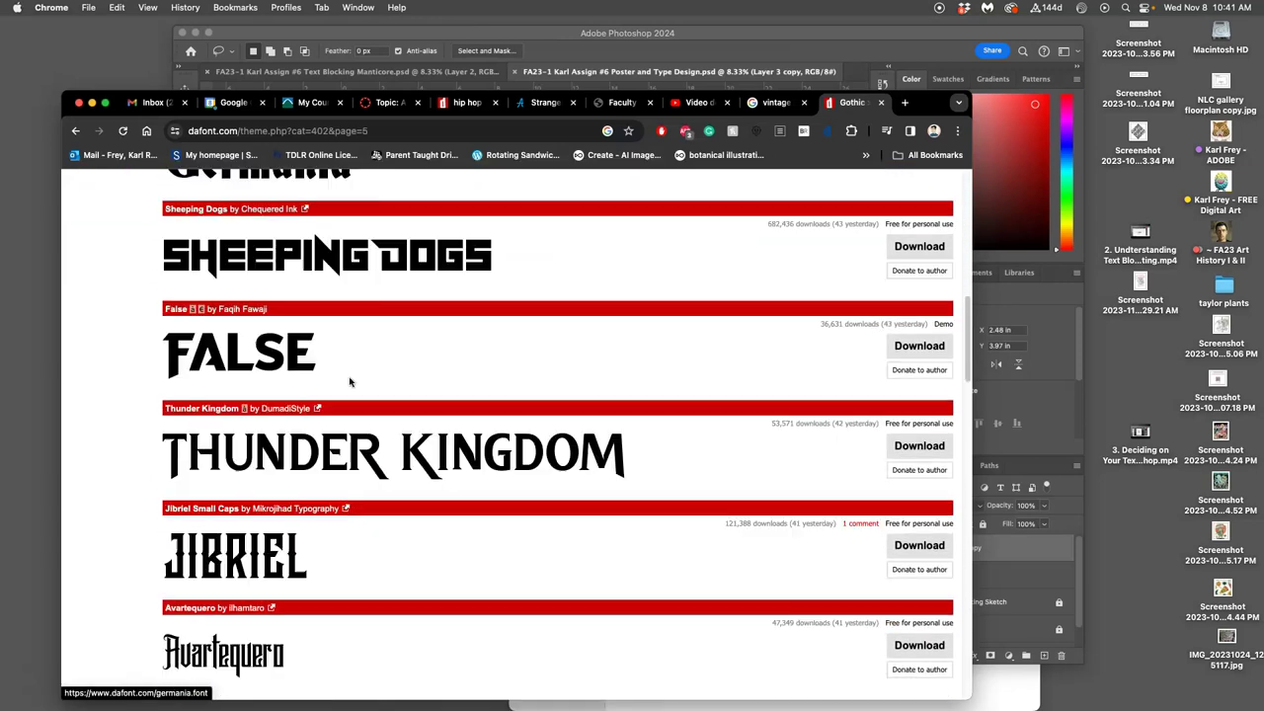
pyautogui.scroll(-10, 349, 383)
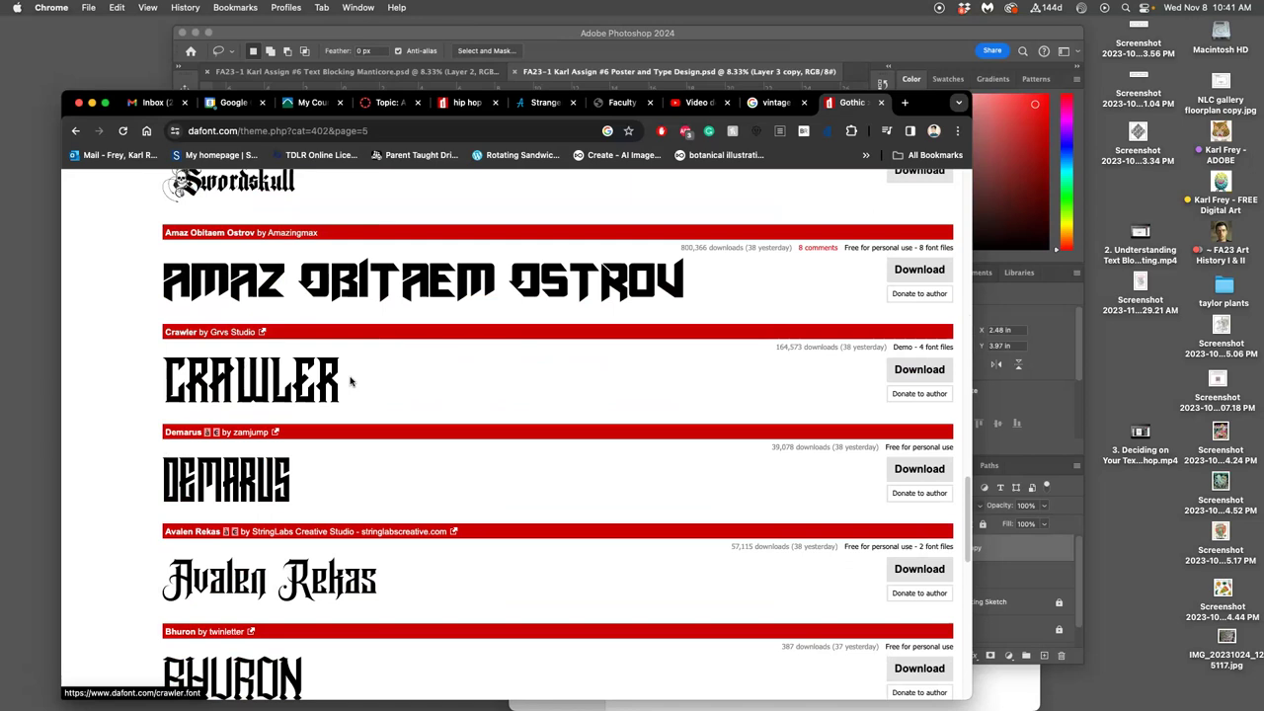
pyautogui.scroll(20, 350, 383)
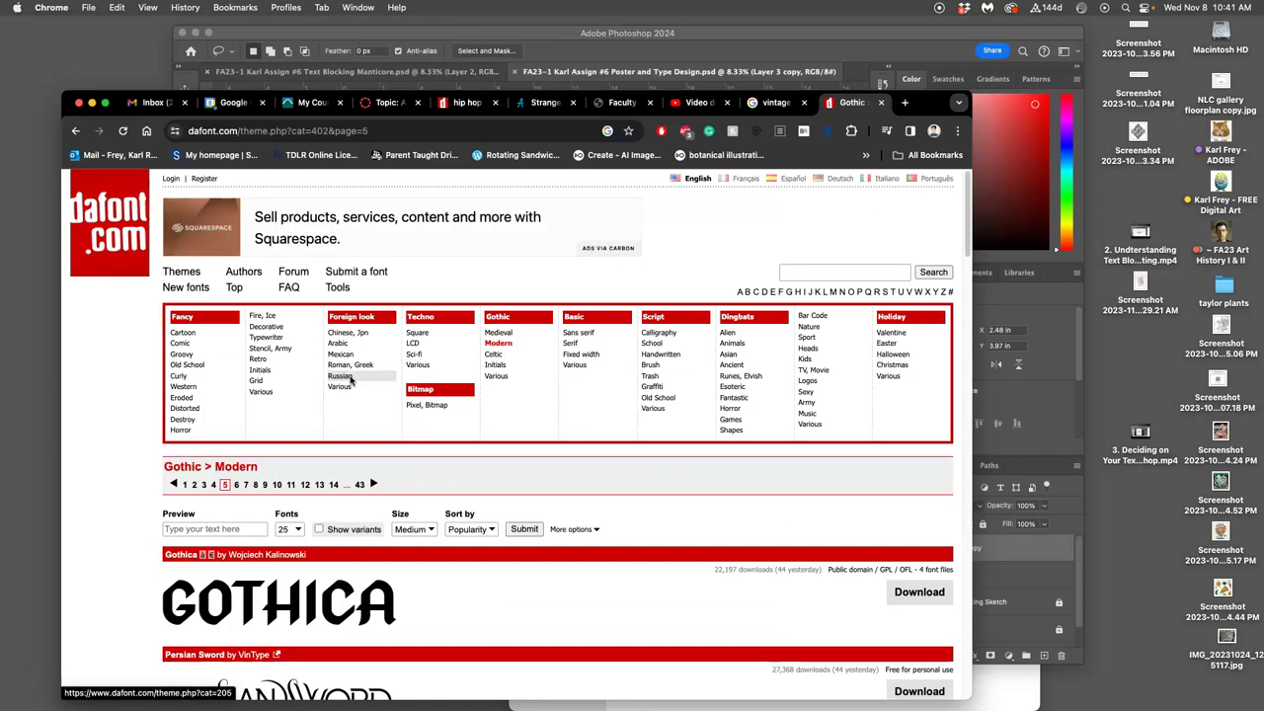
# Browse Basic > Various to its last page, 54, then enter 'apathy' in the font search
pyautogui.click(579, 365)
pyautogui.scroll(-15, 508, 510)
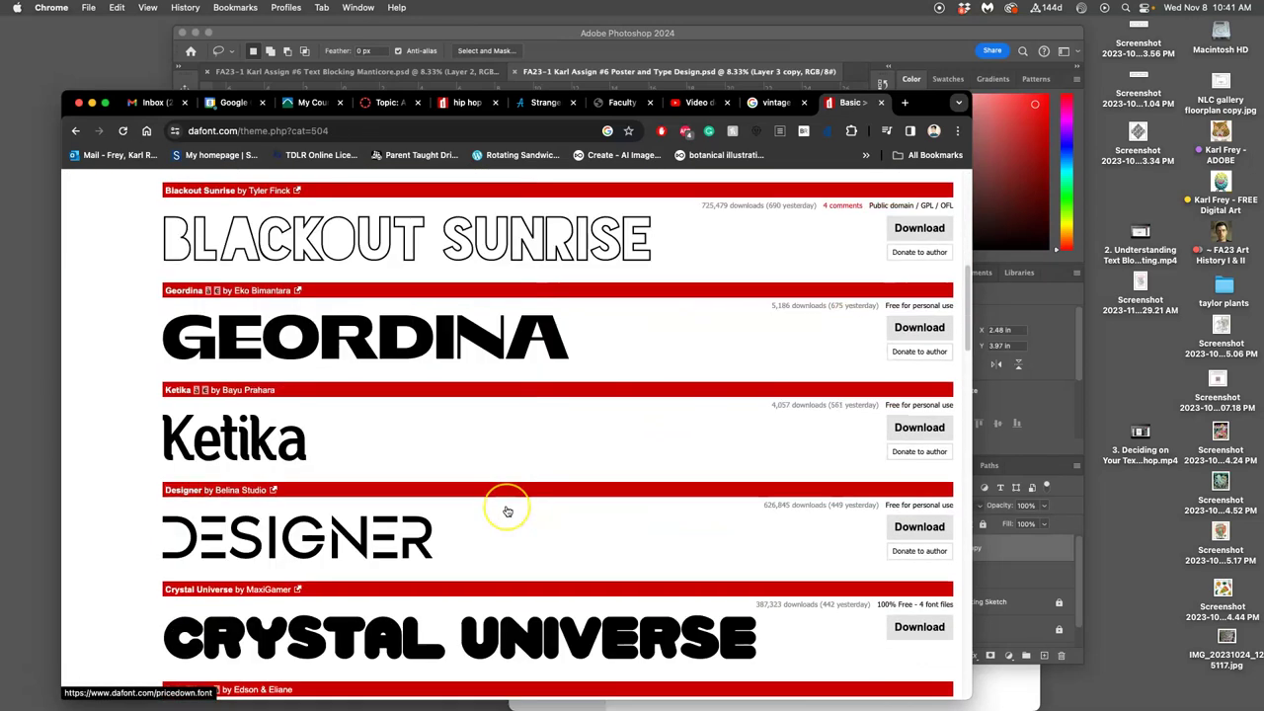
pyautogui.scroll(-20, 505, 510)
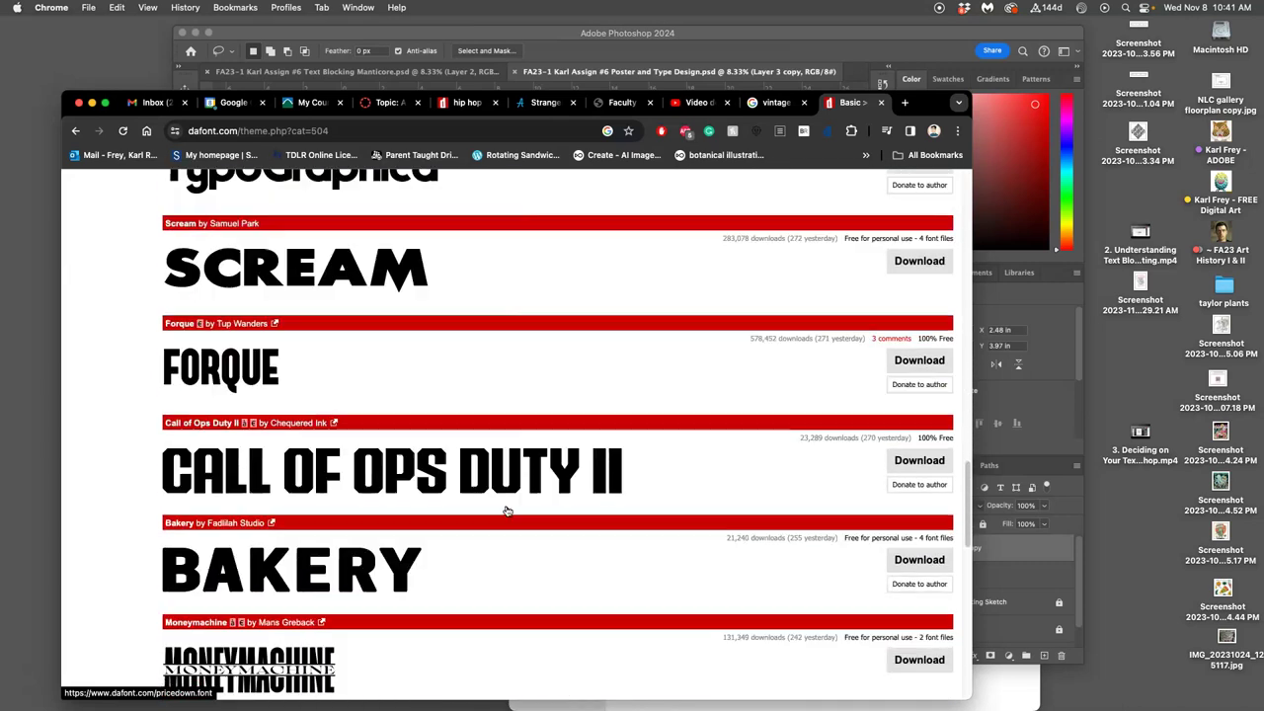
pyautogui.scroll(-3, 505, 510)
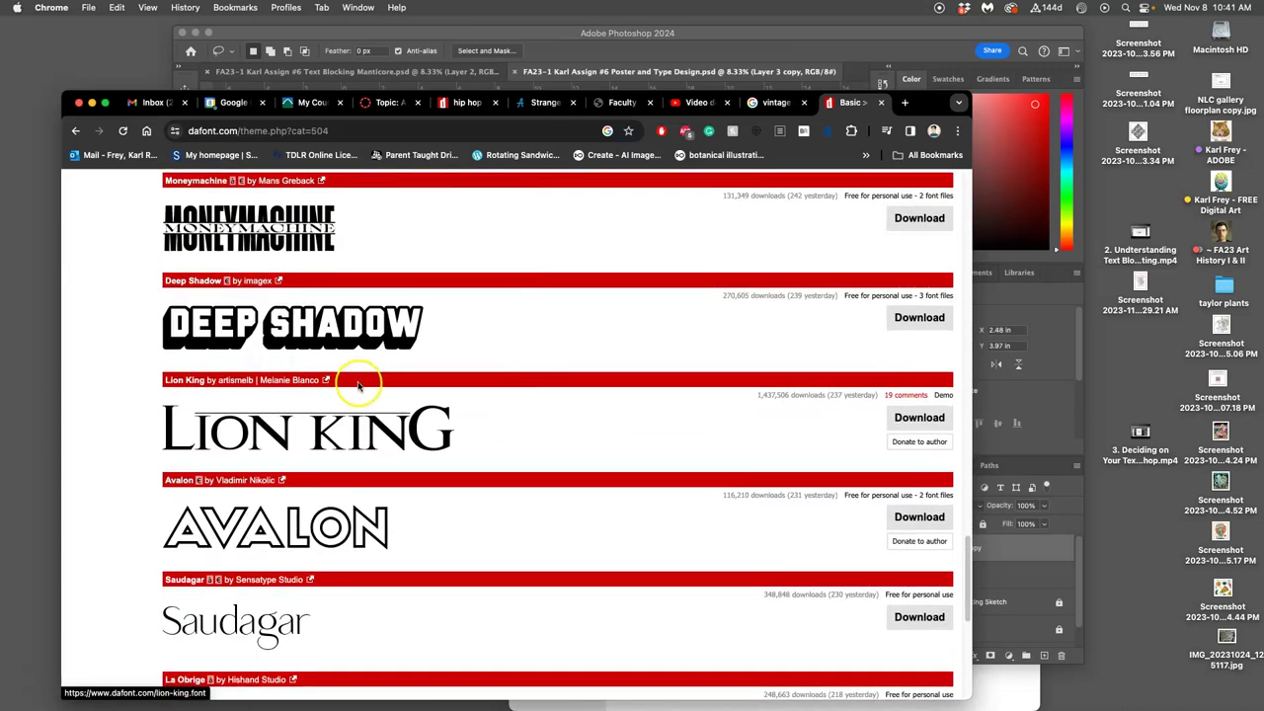
pyautogui.scroll(-10, 443, 459)
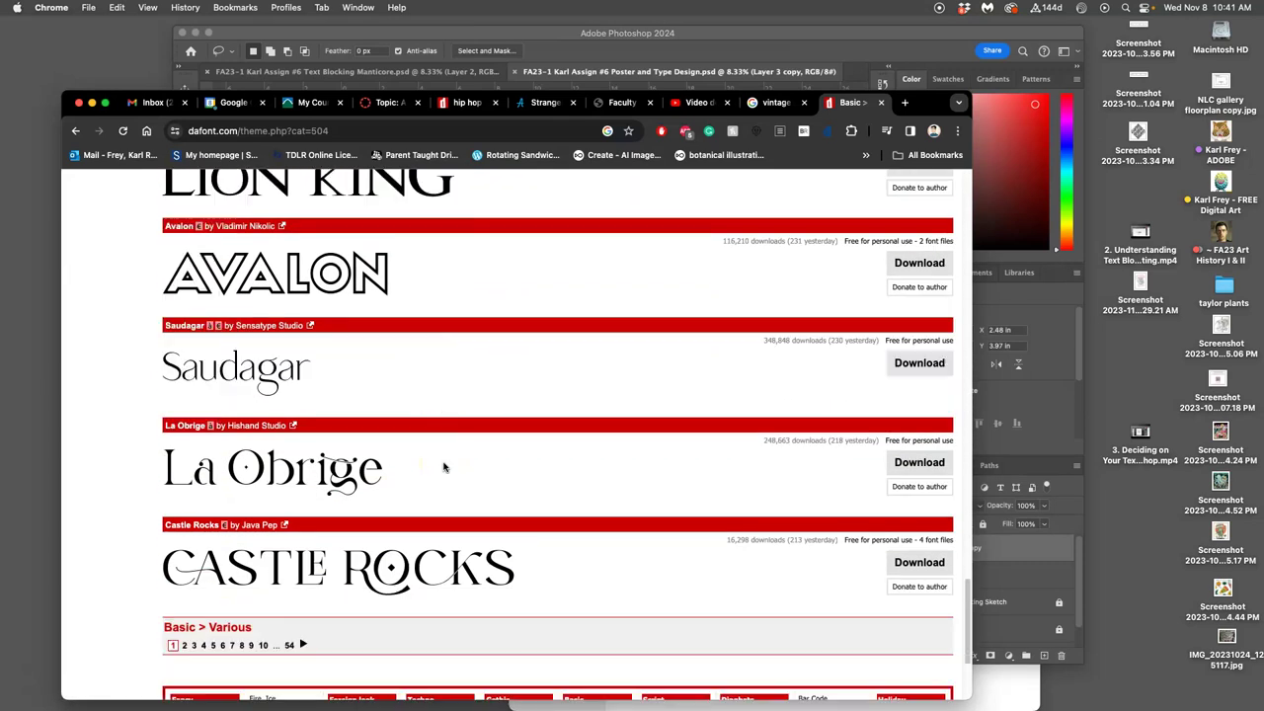
pyautogui.click(289, 446)
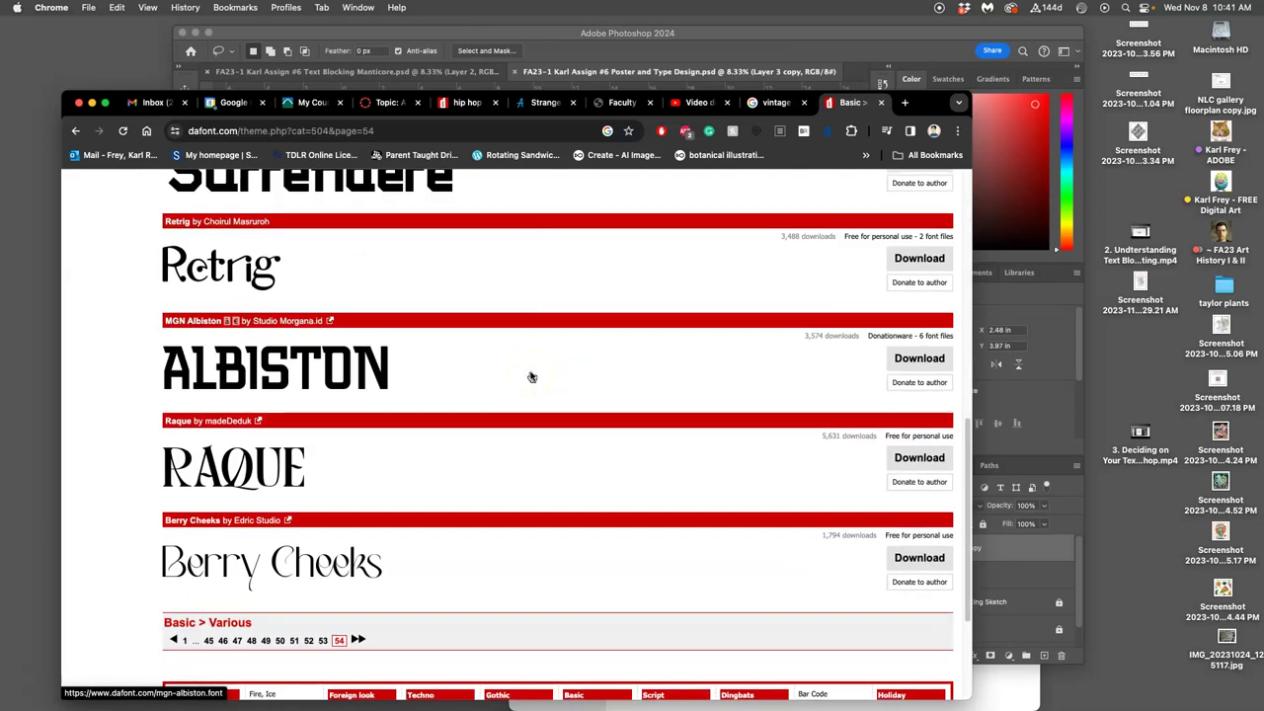
pyautogui.click(802, 273)
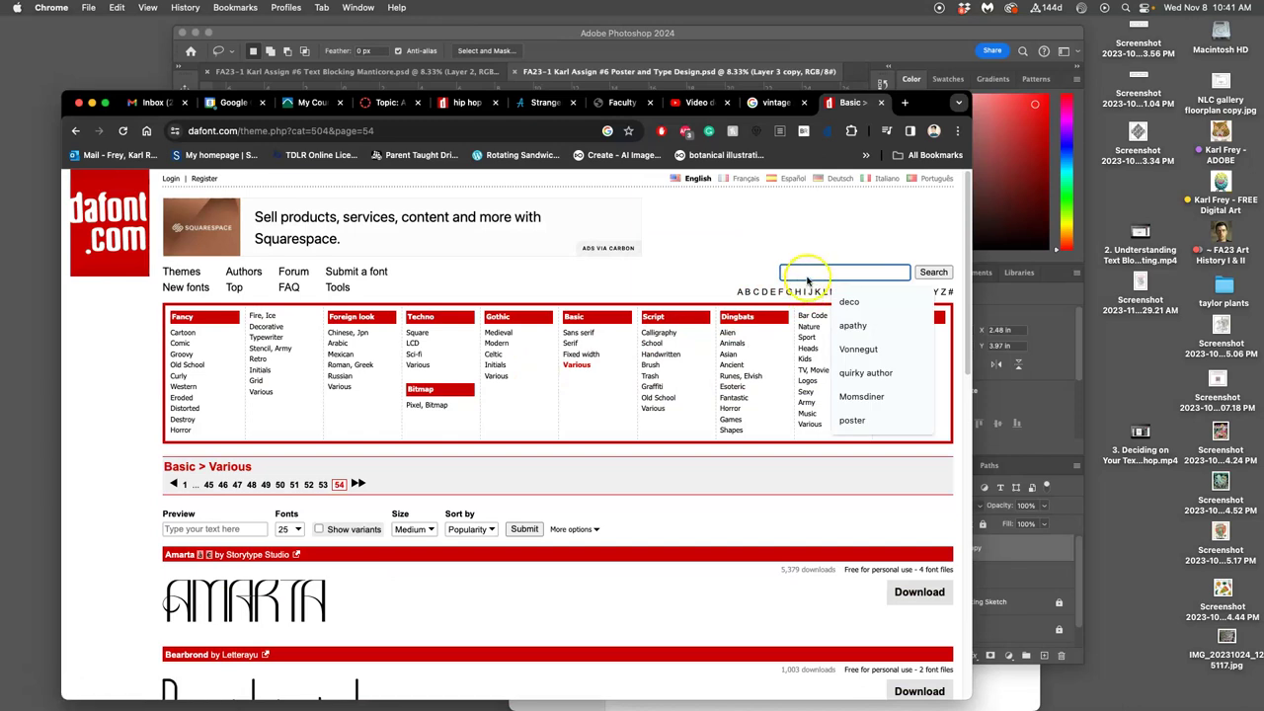
pyautogui.click(853, 325)
# Run the DaFont search for 'apathy' and scan the results
pyautogui.click(932, 272)
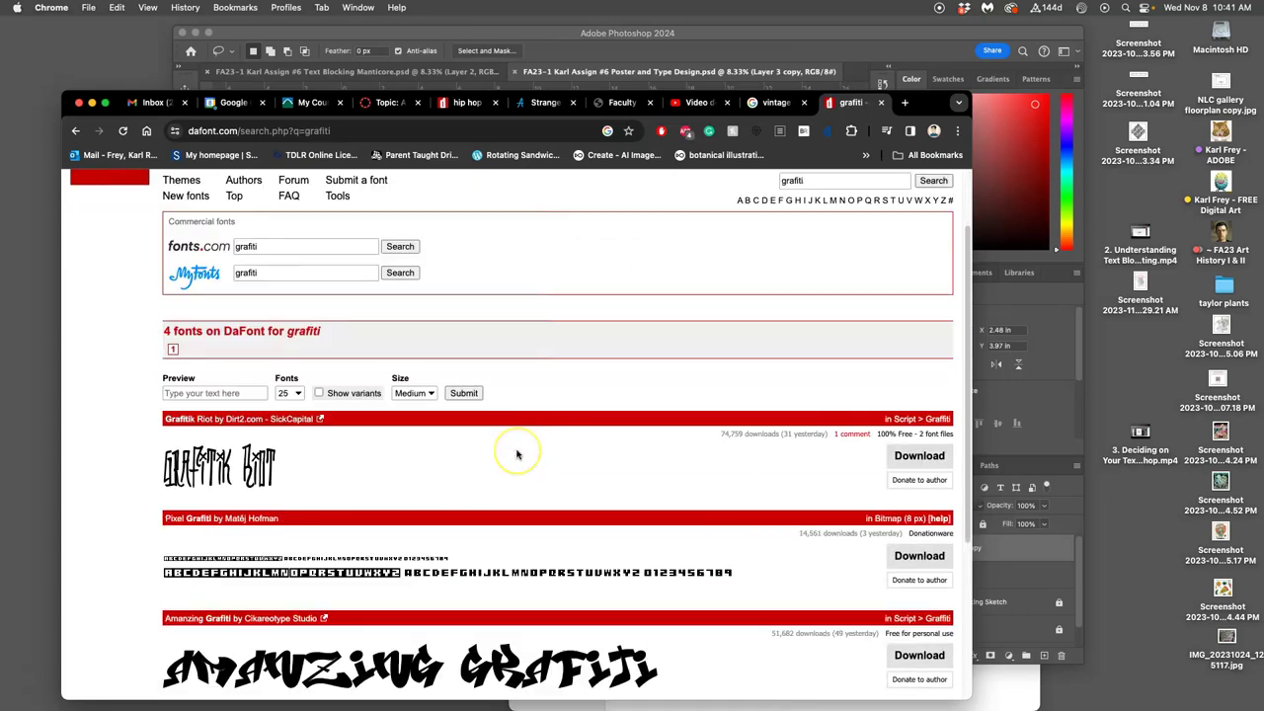
pyautogui.scroll(-5, 517, 454)
pyautogui.scroll(-2, 517, 454)
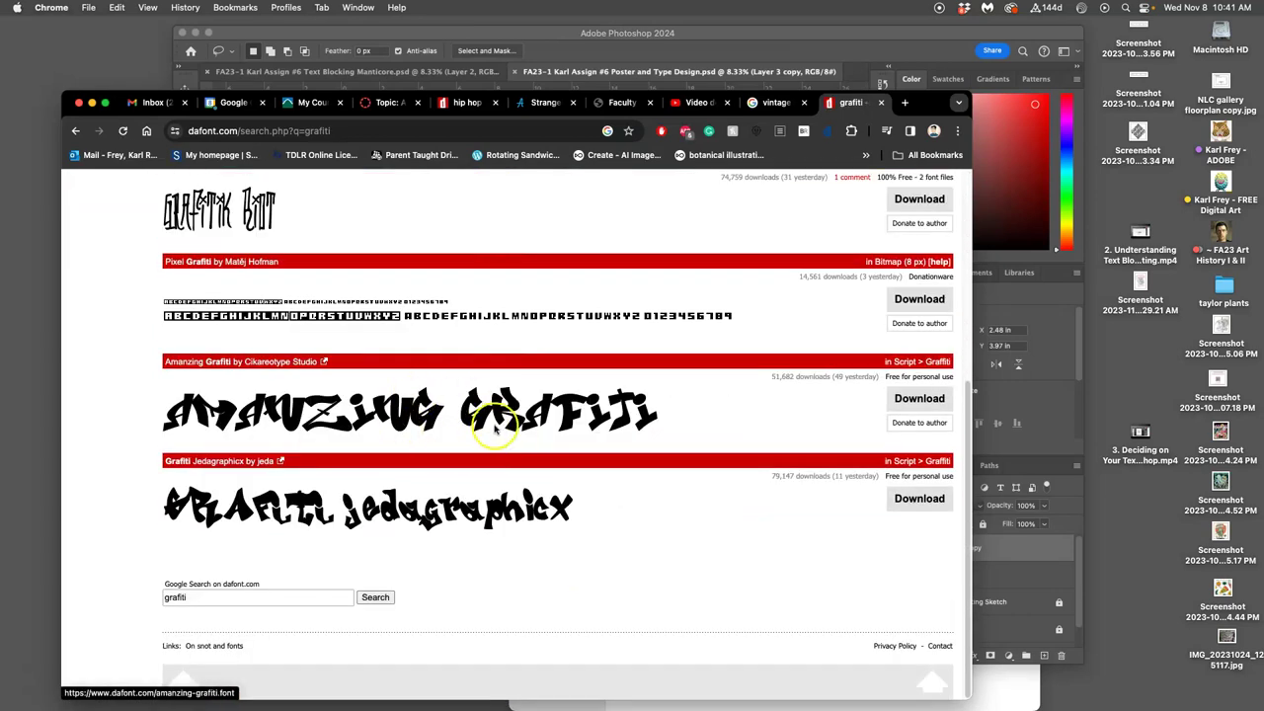
pyautogui.scroll(4, 496, 427)
pyautogui.scroll(4, 496, 429)
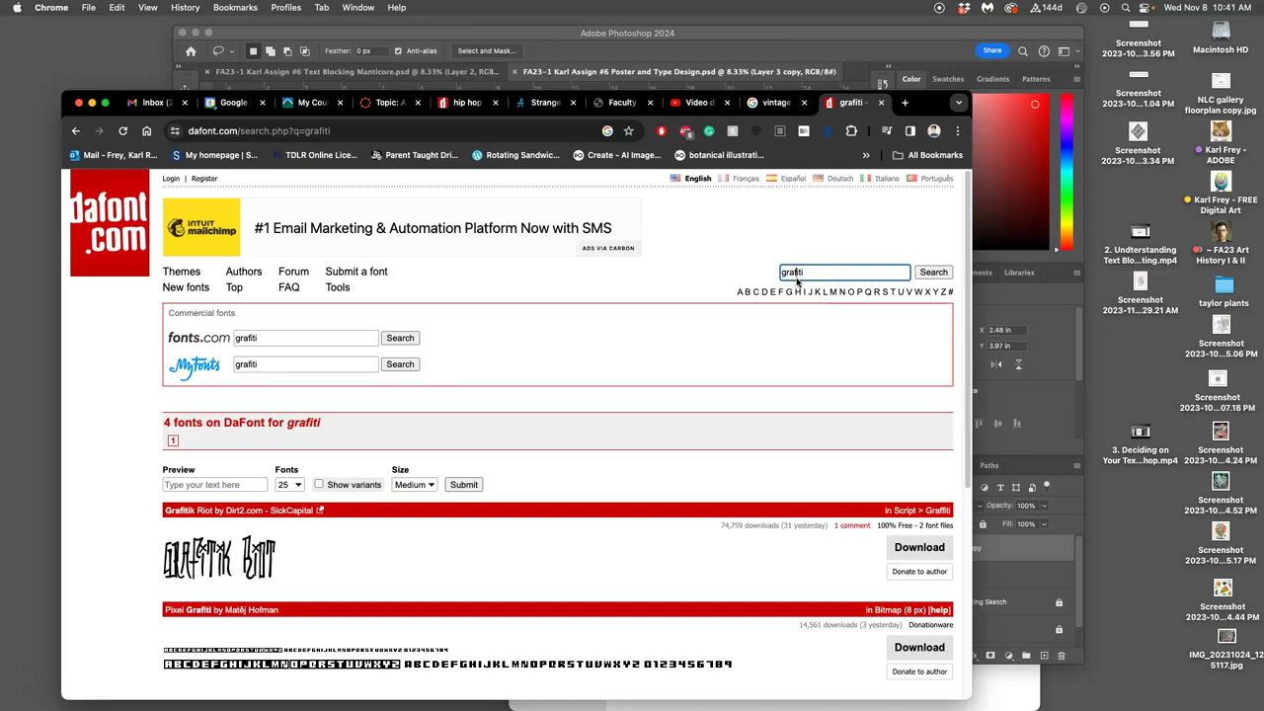
# Search for 'graffiti' and scroll through the 50 resulting fonts
pyautogui.press('Return')
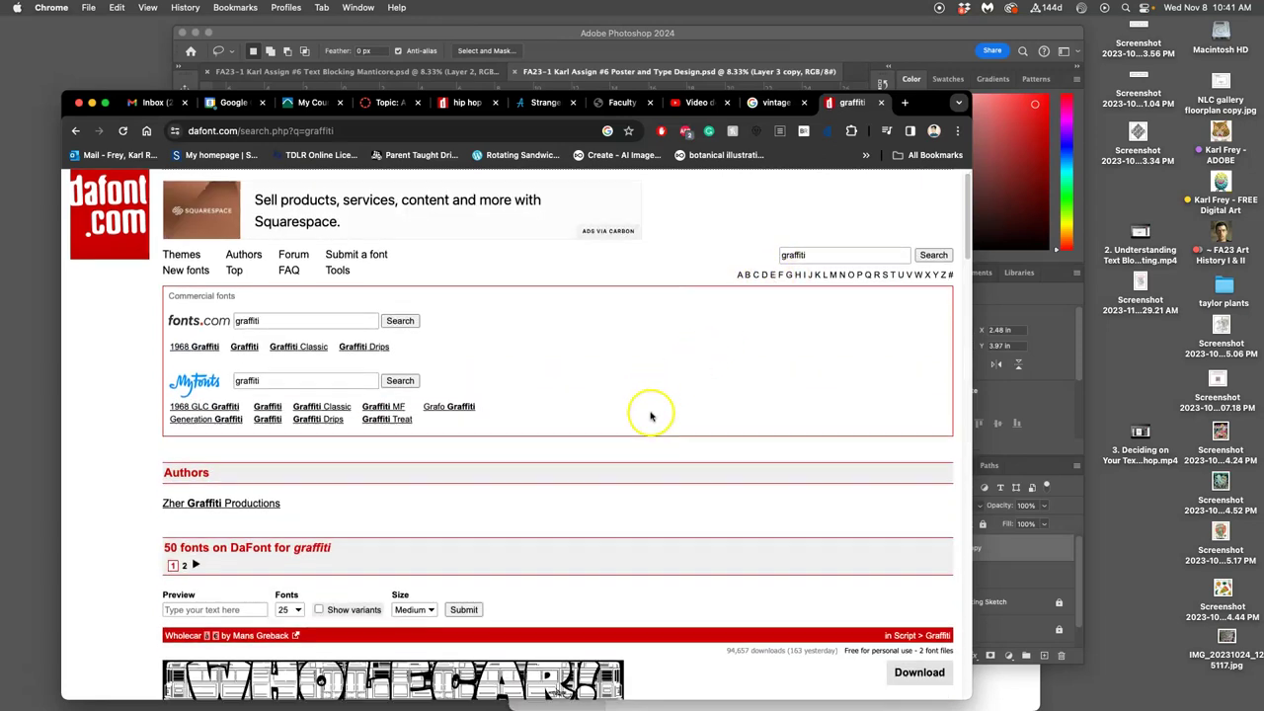
pyautogui.scroll(-3, 648, 414)
pyautogui.scroll(-5, 649, 415)
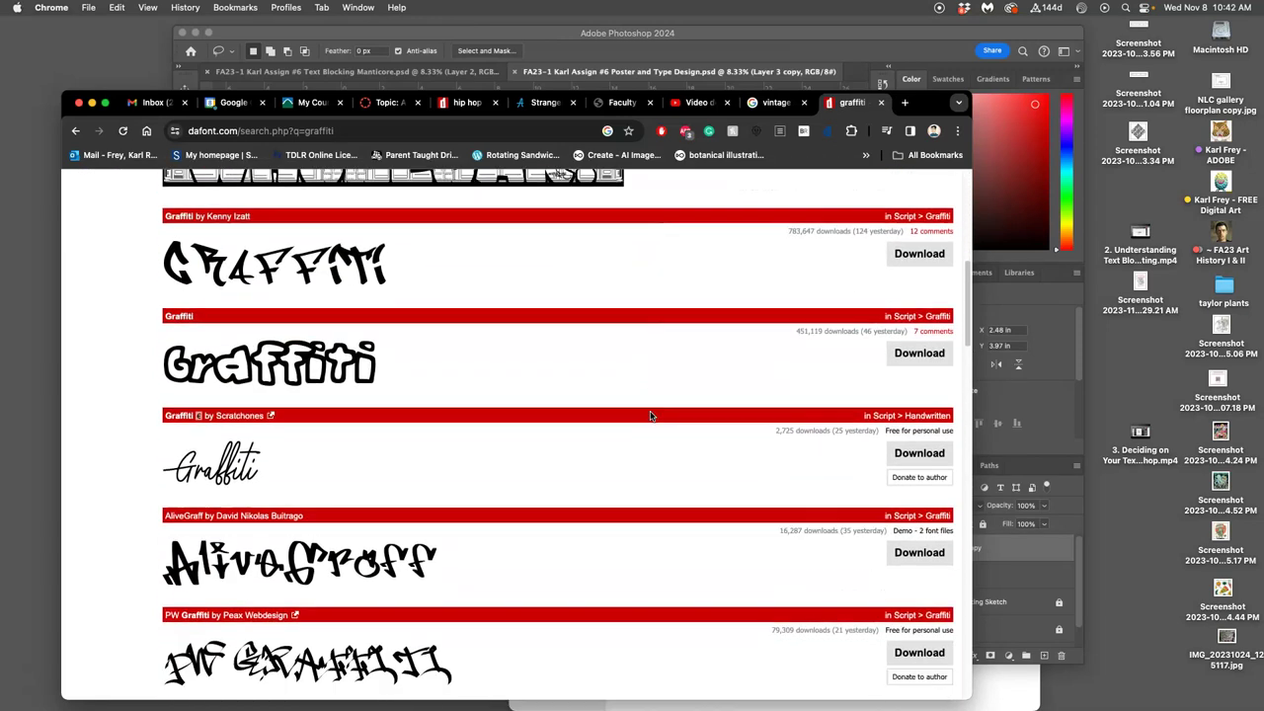
pyautogui.scroll(-8, 649, 415)
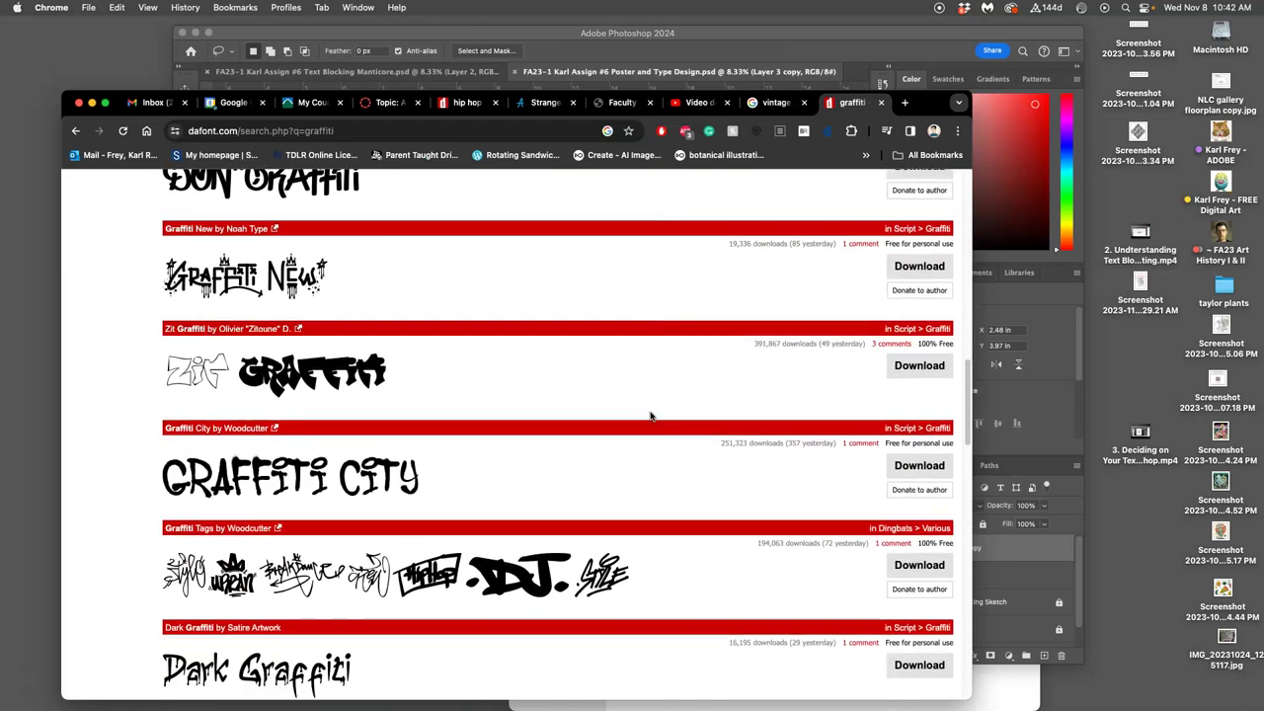
pyautogui.scroll(-5, 649, 415)
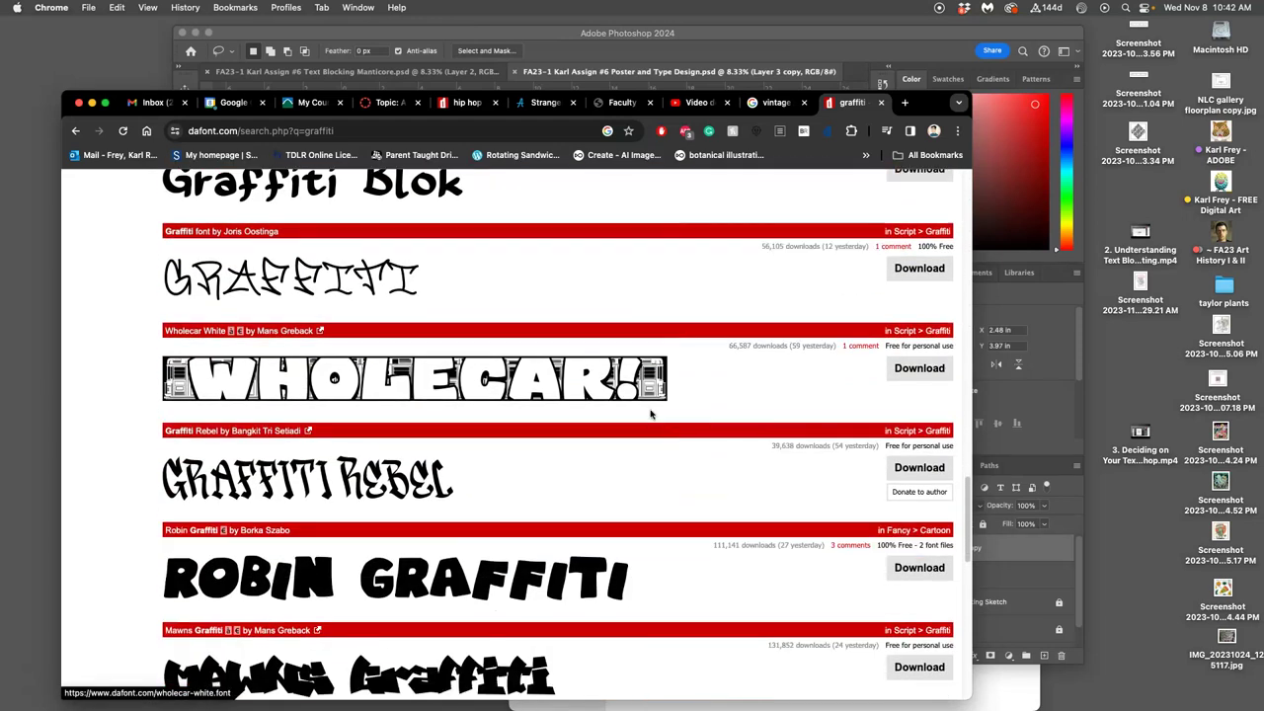
pyautogui.scroll(-3, 650, 415)
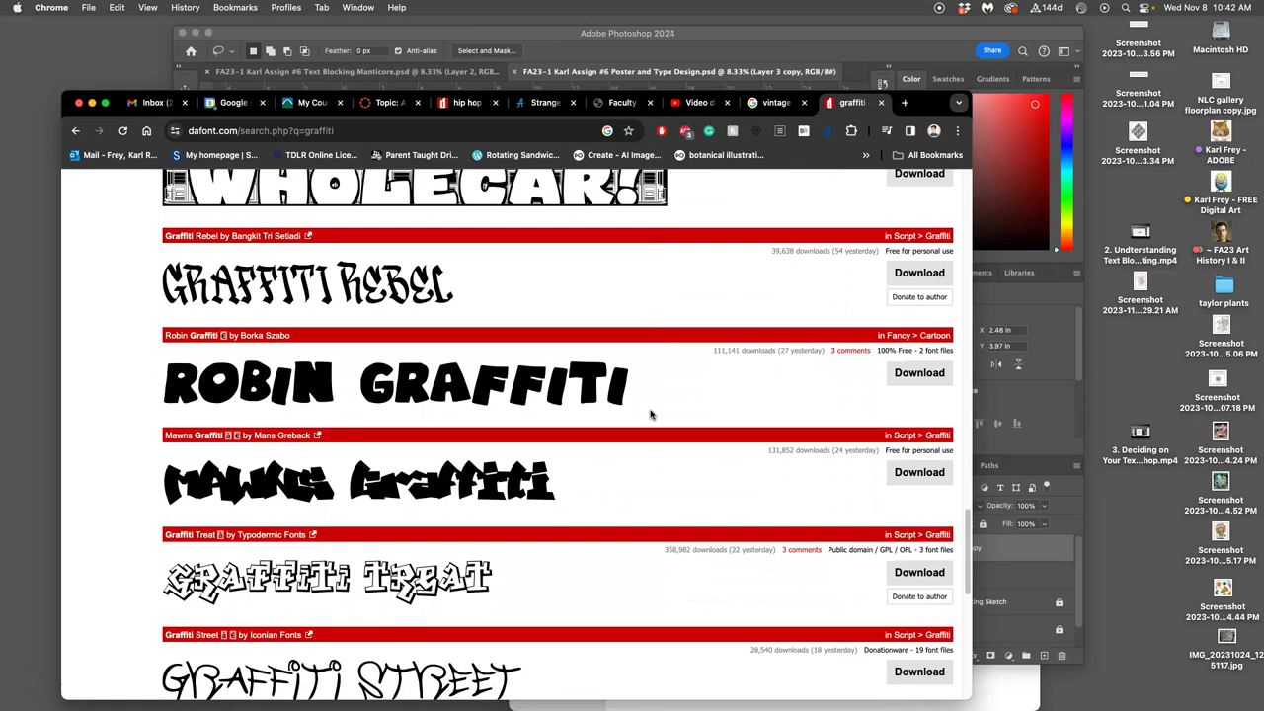
pyautogui.scroll(-4, 650, 415)
pyautogui.press('super+Up')
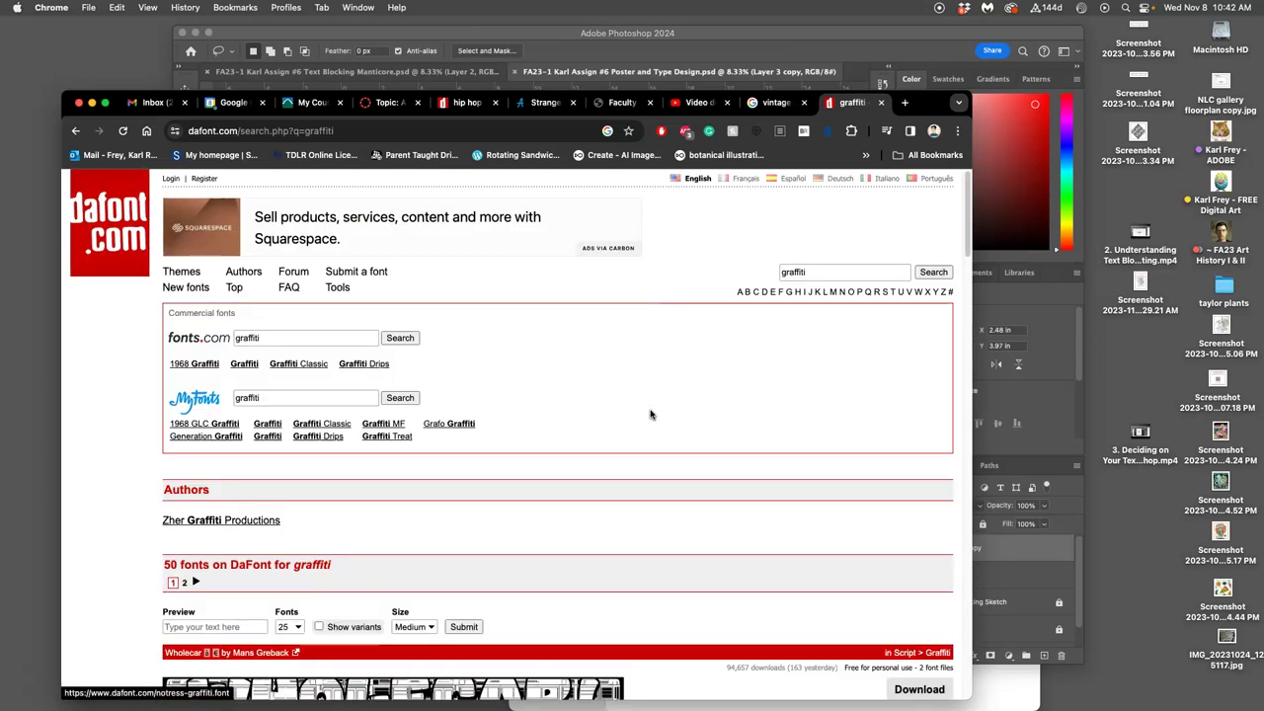
# Replace the search term, starting a search for 'hip hop'
pyautogui.click(809, 291)
pyautogui.doubleClick(792, 272)
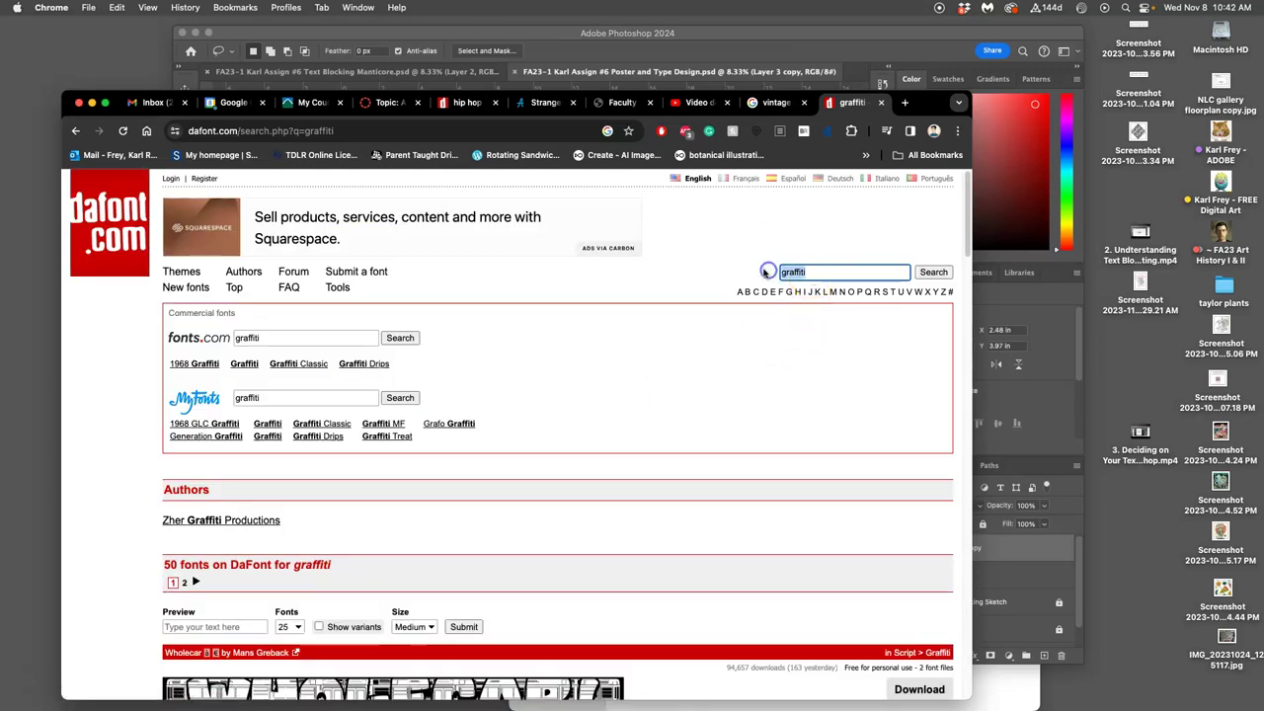
pyautogui.write('hip hop')
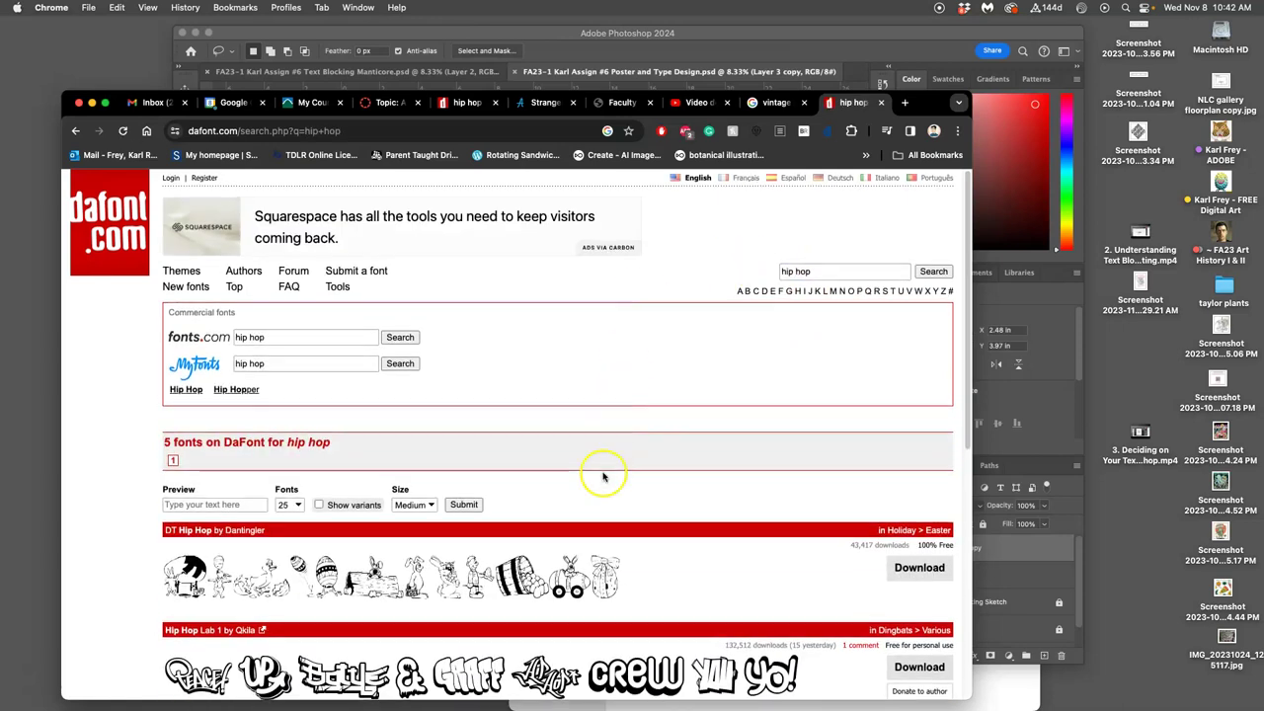
# Set the preview text to 'MAN - UP' and submit so every hip hop font renders it
pyautogui.scroll(-6, 600, 476)
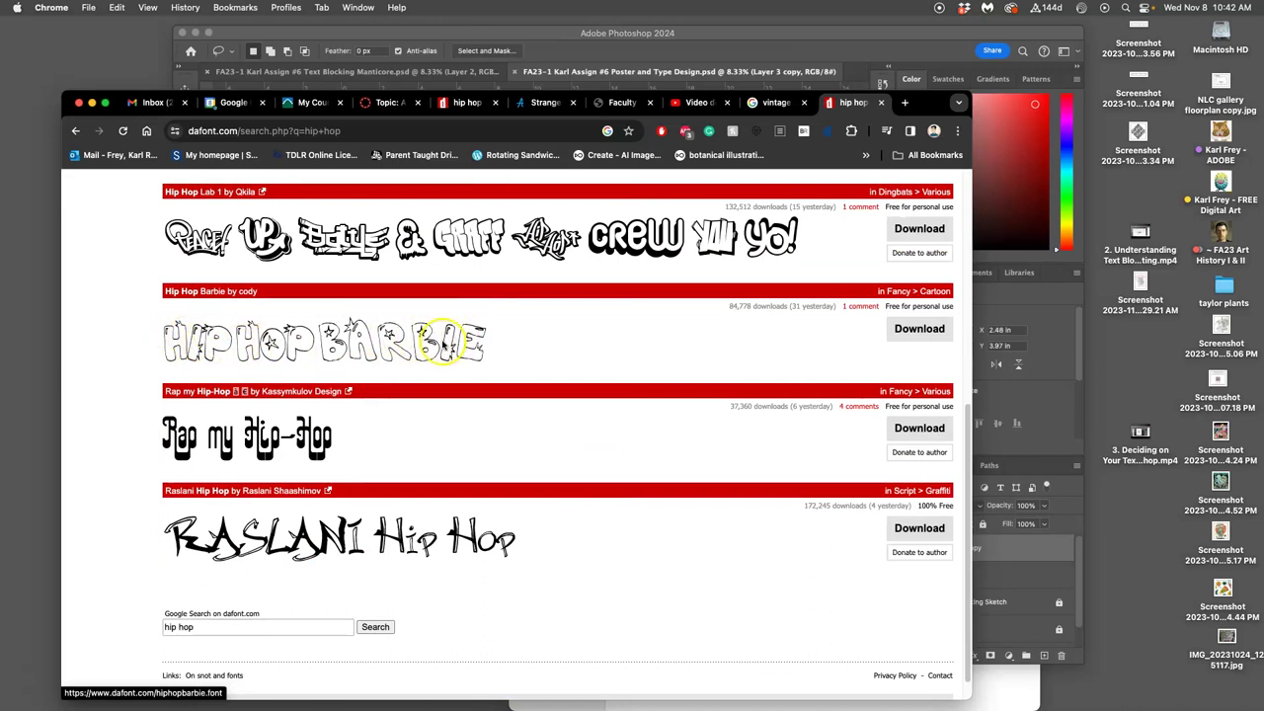
pyautogui.scroll(3, 400, 335)
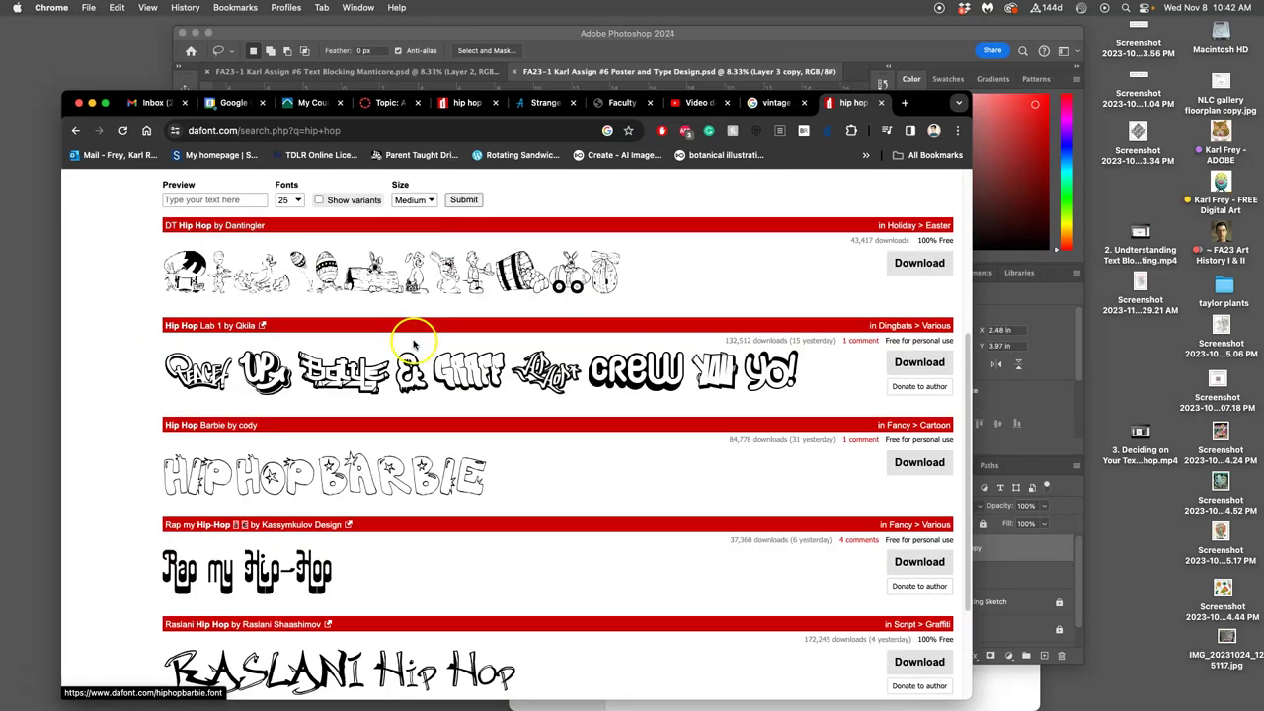
pyautogui.click(223, 289)
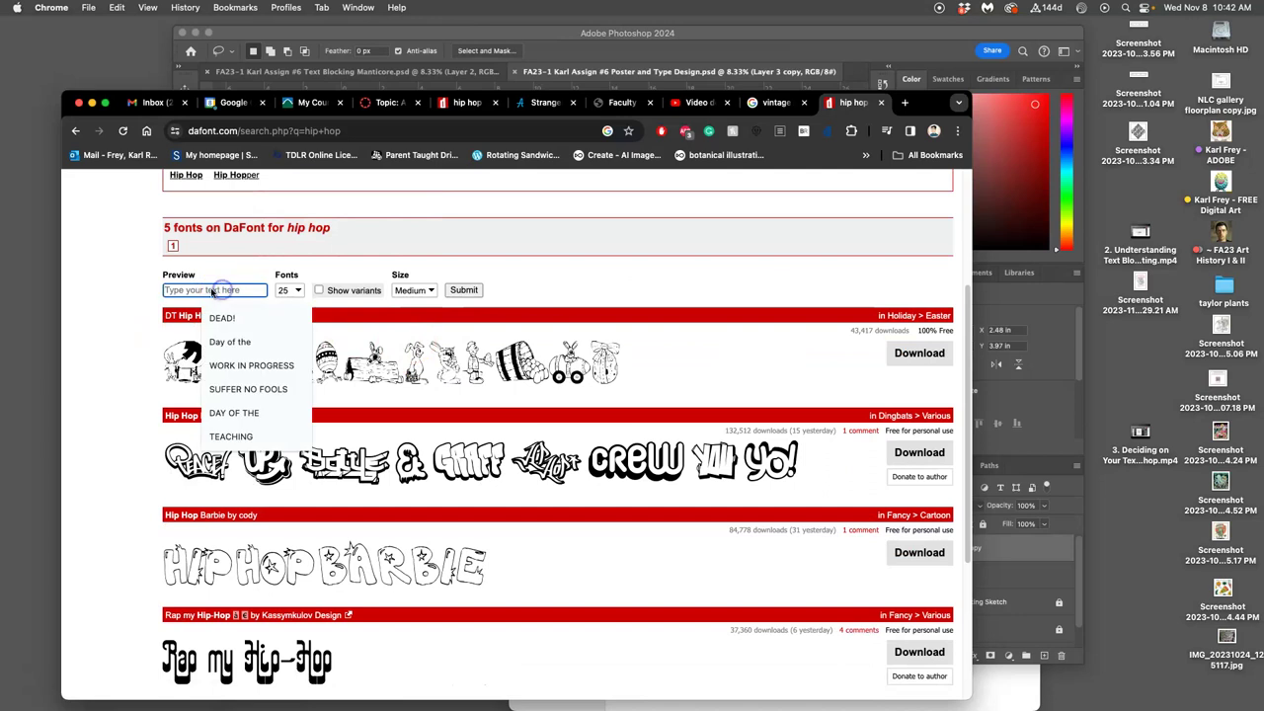
pyautogui.write('MAN -')
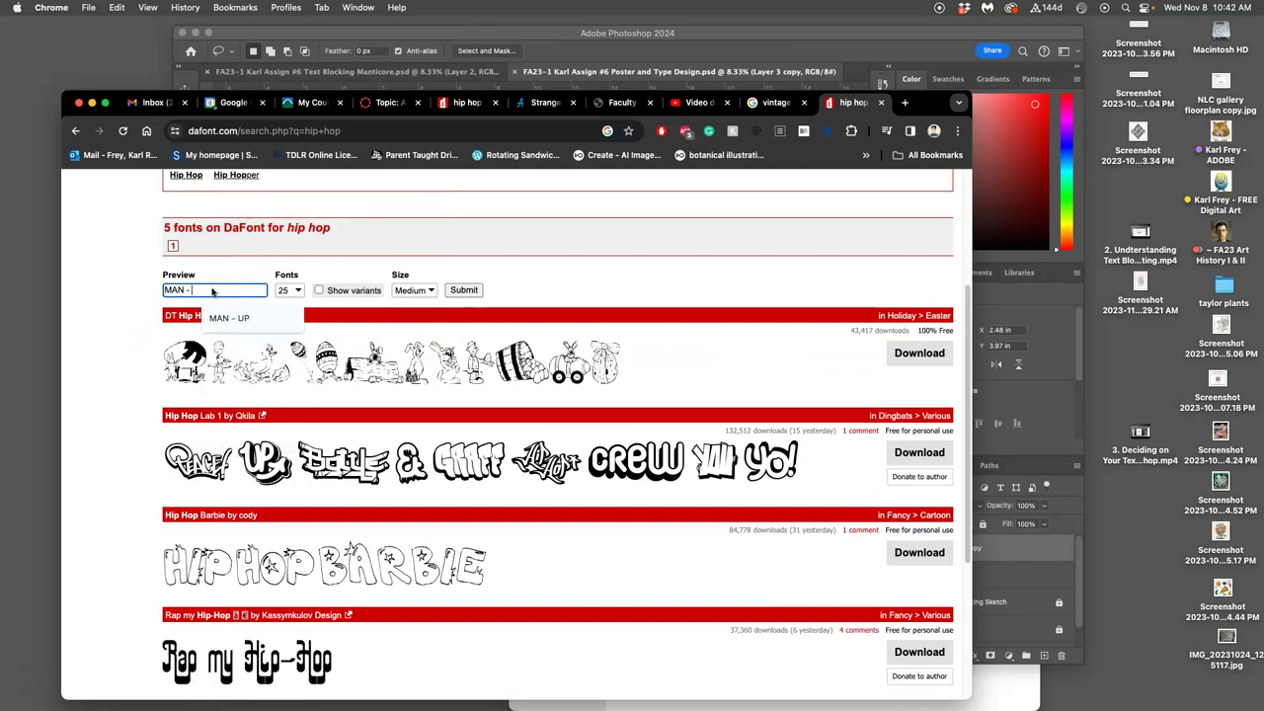
pyautogui.write(' UP')
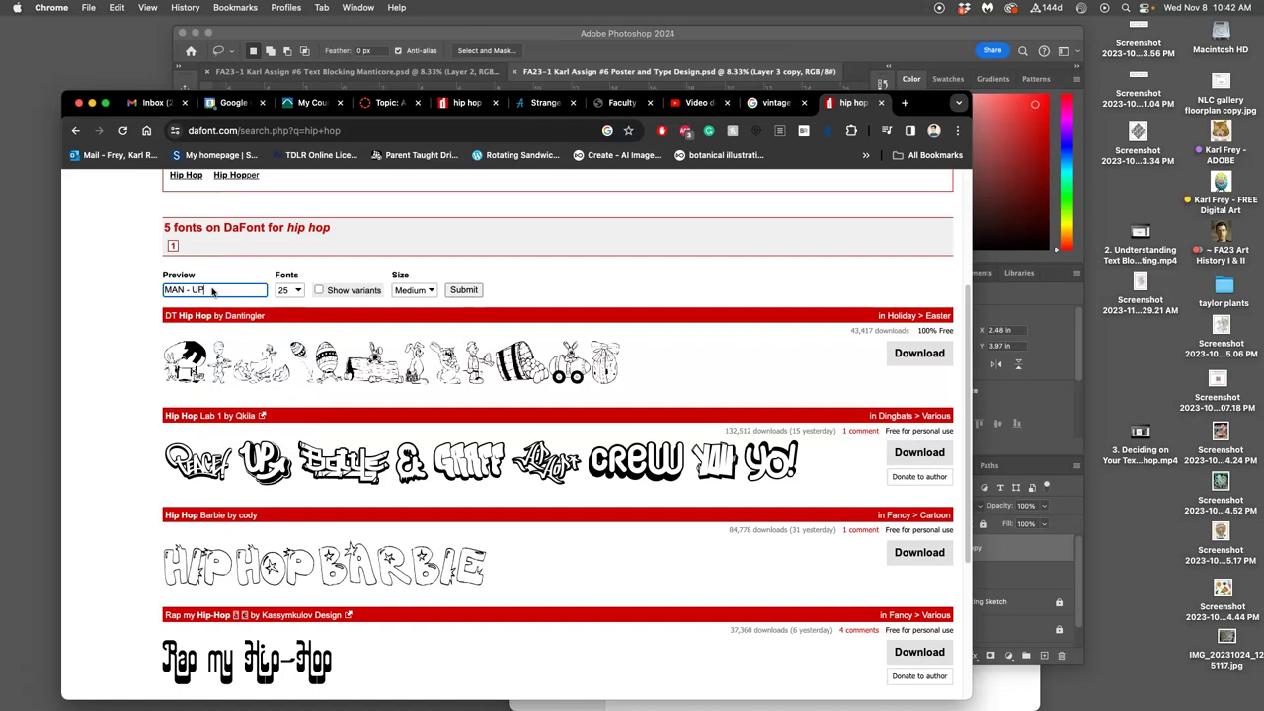
pyautogui.click(463, 289)
pyautogui.scroll(-5, 468, 466)
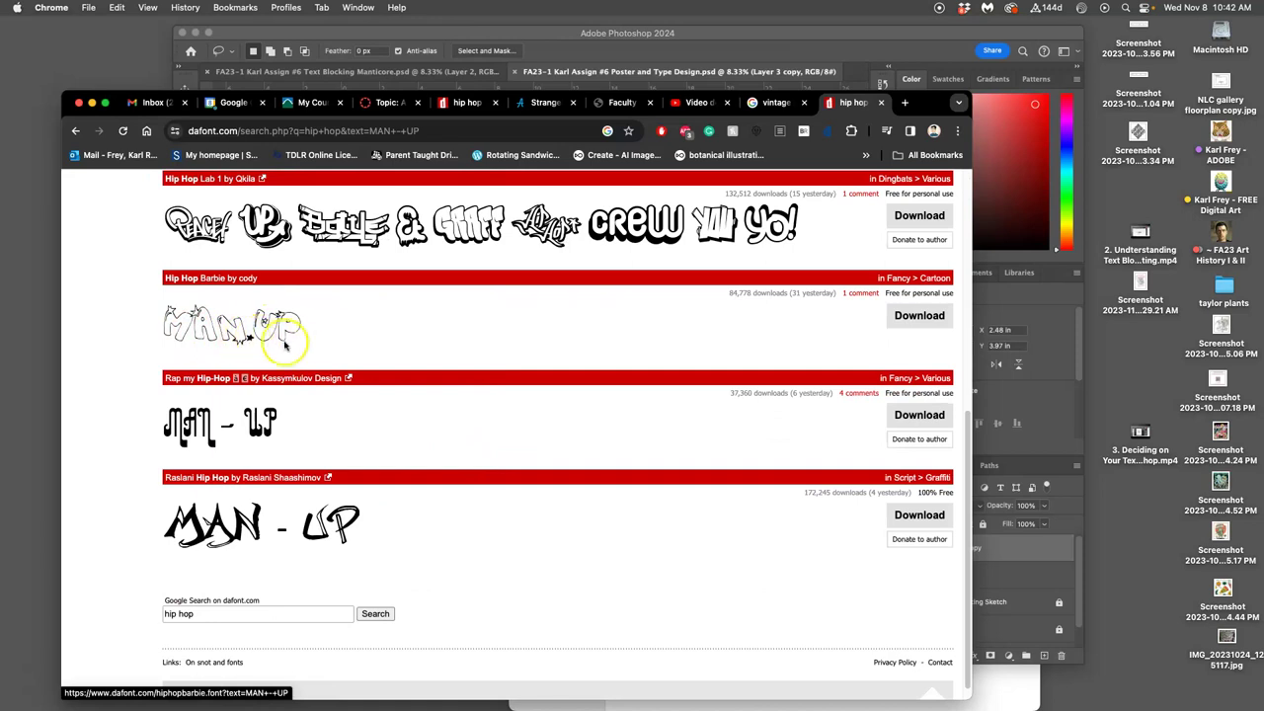
pyautogui.scroll(5, 284, 343)
# Set the preview size to Large and apply it to the results
pyautogui.click(414, 424)
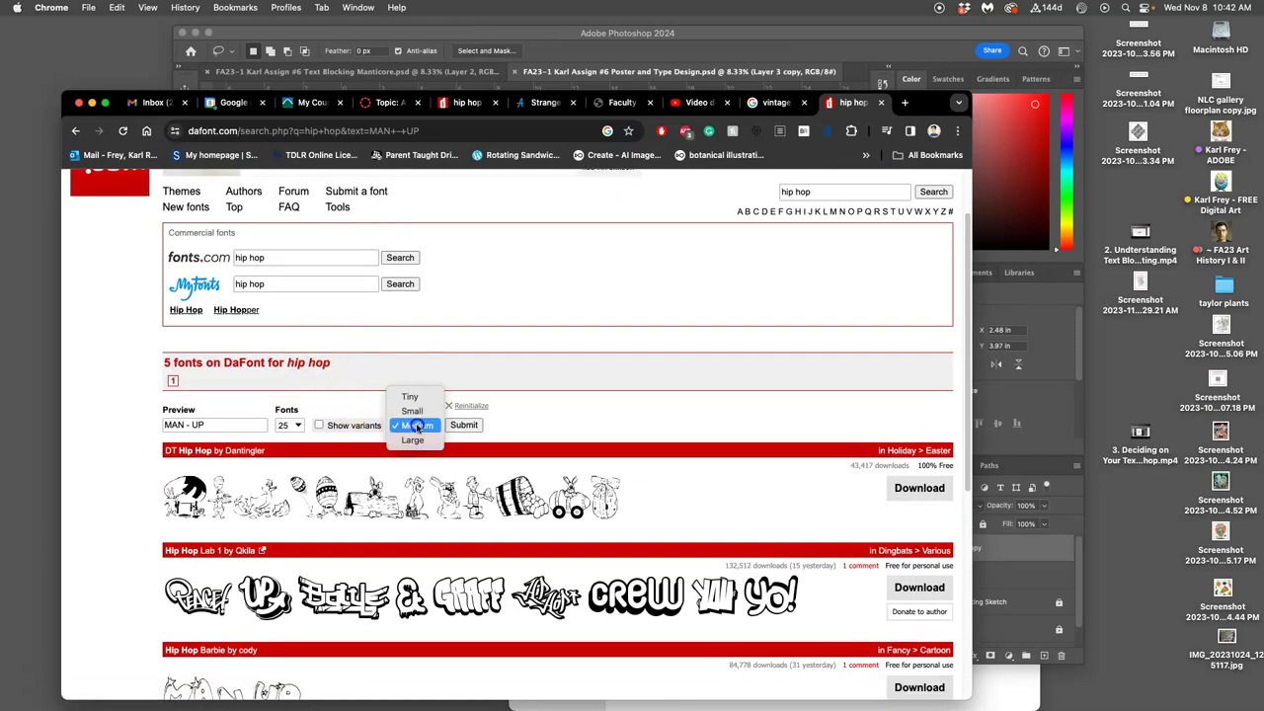
pyautogui.click(412, 439)
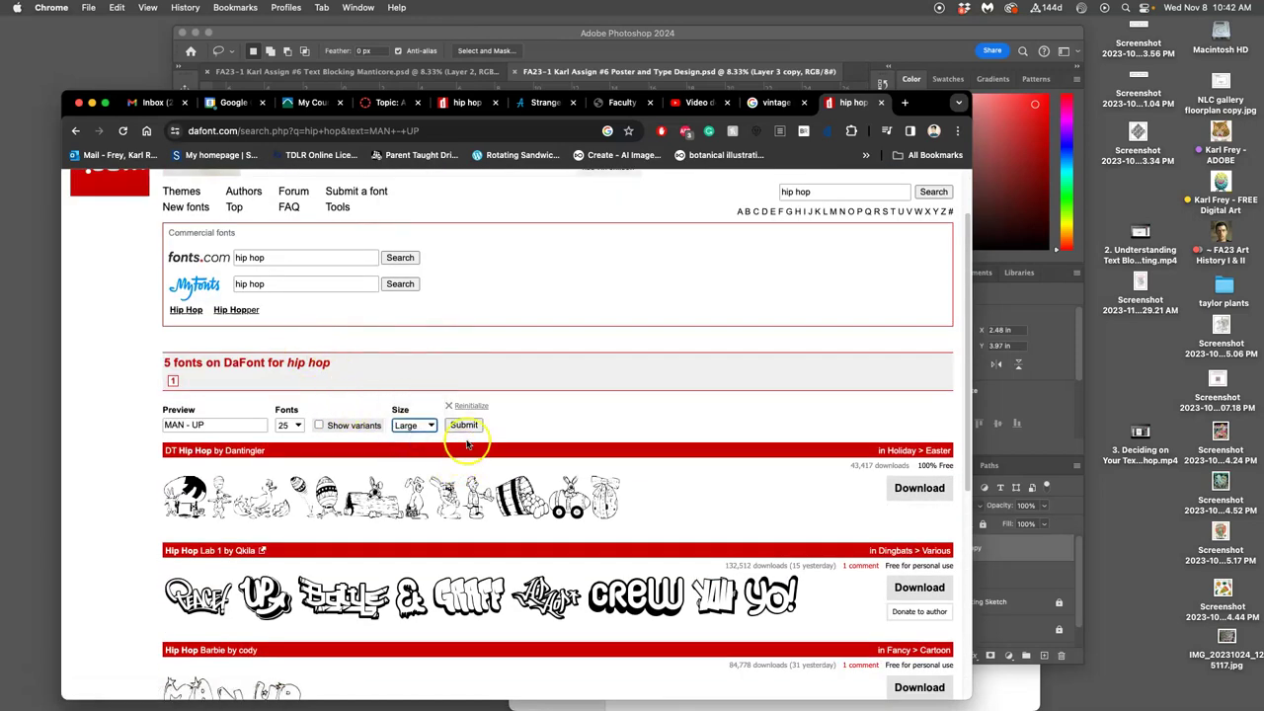
pyautogui.click(468, 426)
pyautogui.scroll(-10, 465, 457)
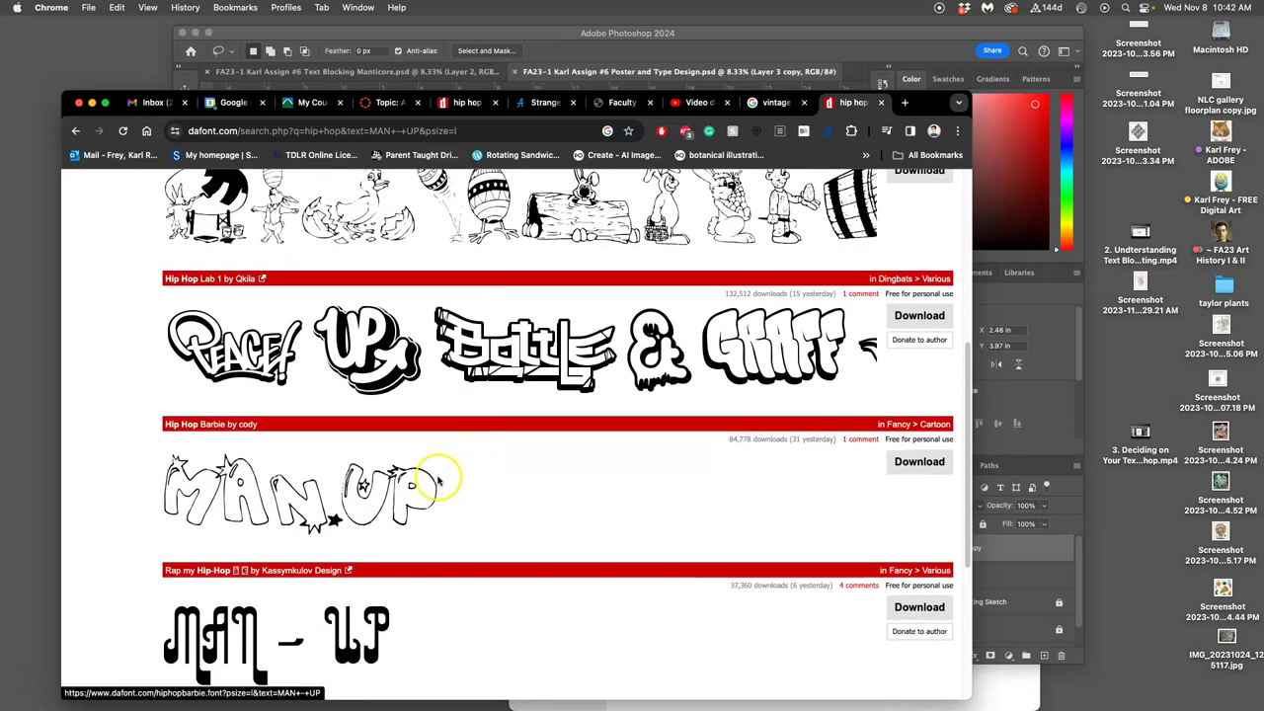
# Zoom the page to 175% and inspect the Hip Hop Barbie preview
pyautogui.press('super+equal')
pyautogui.press('super+equal')
pyautogui.press('super+equal')
pyautogui.press('super+equal')
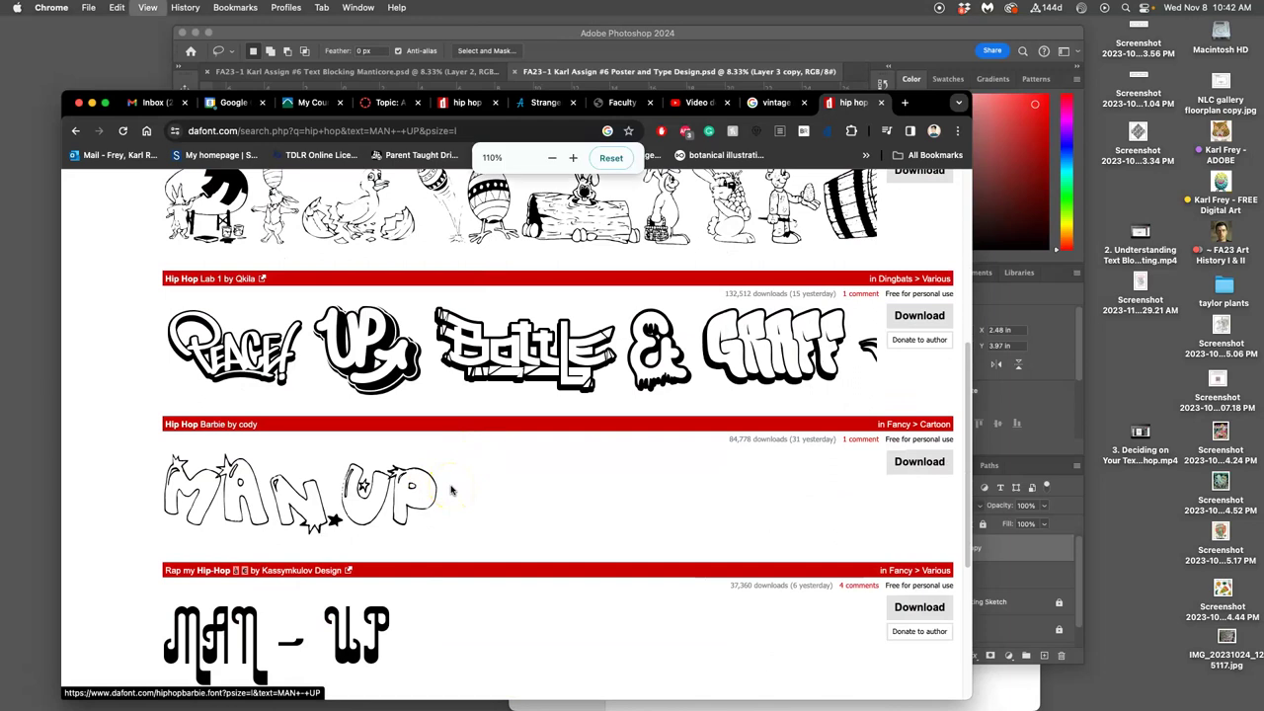
pyautogui.scroll(-5, 456, 488)
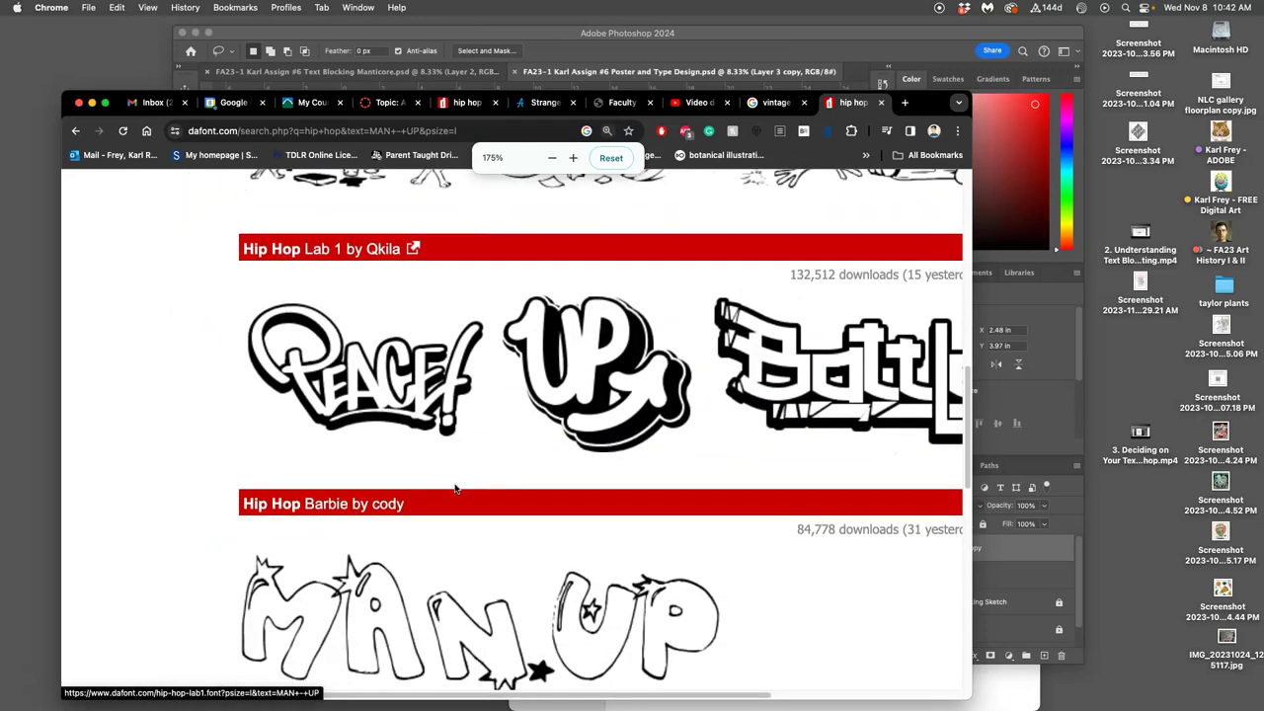
pyautogui.hscroll(5, 455, 487)
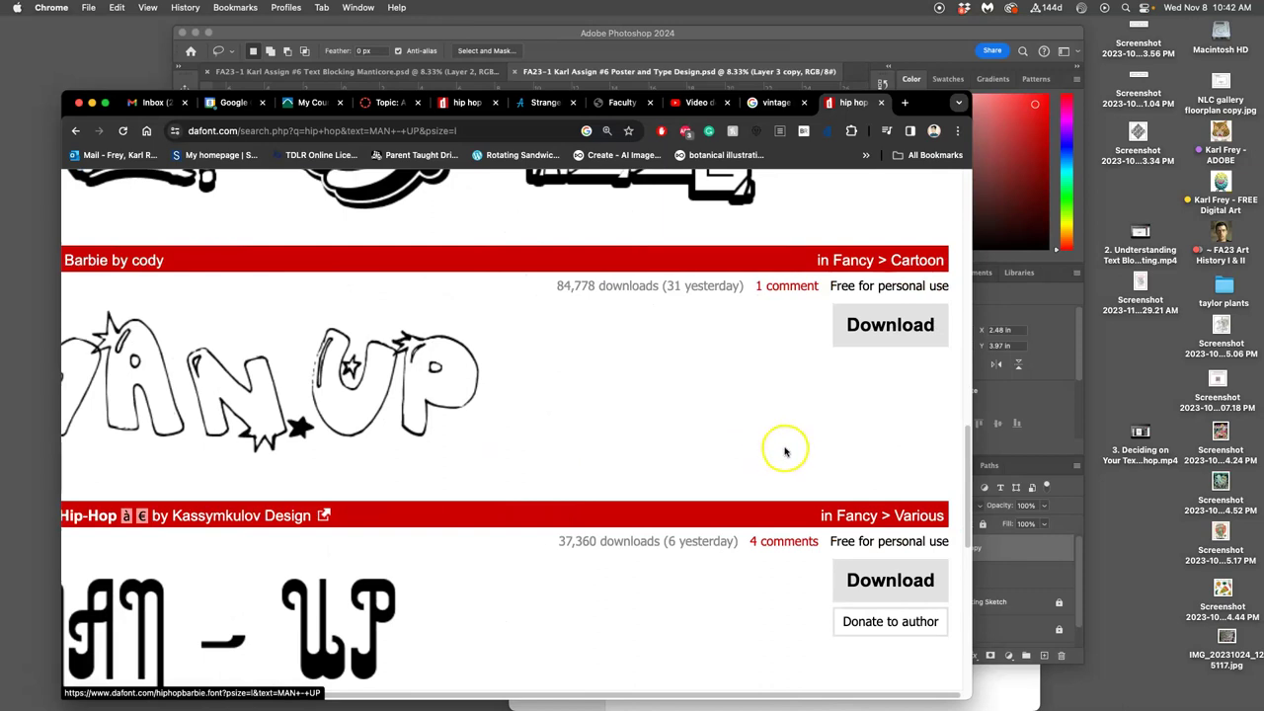
pyautogui.hscroll(-1, 699, 439)
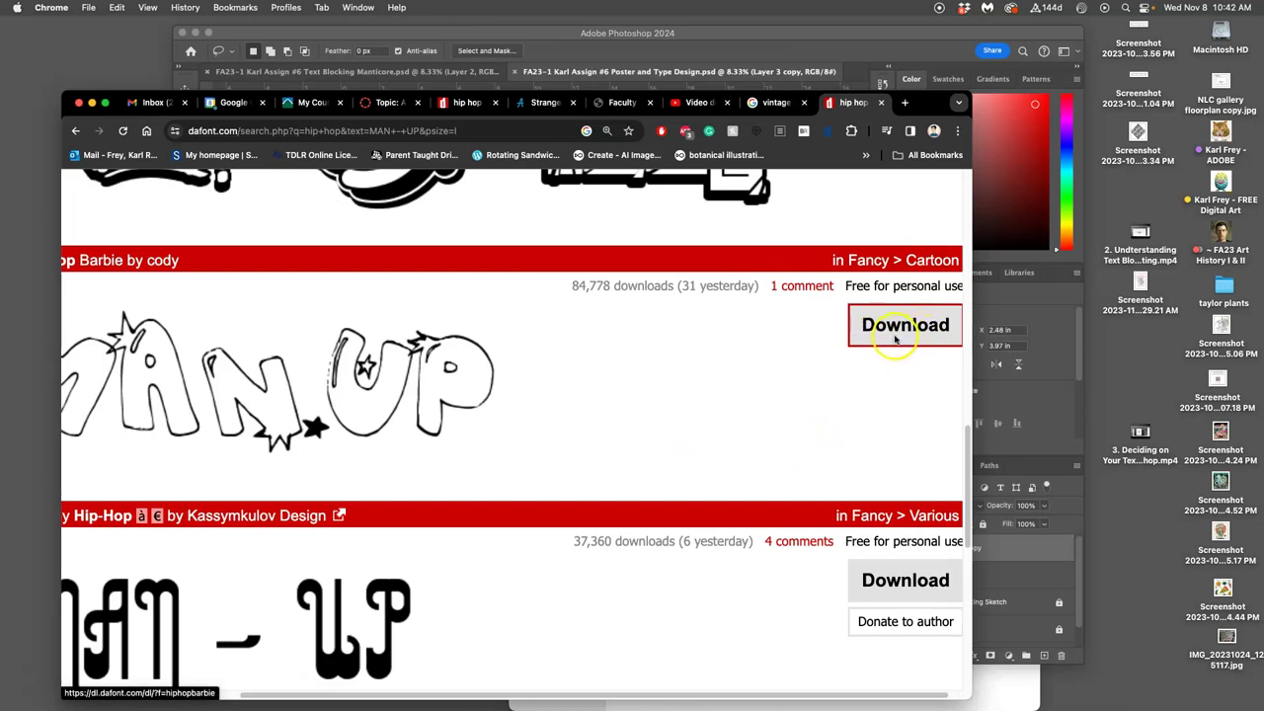
pyautogui.hscroll(-5, 765, 367)
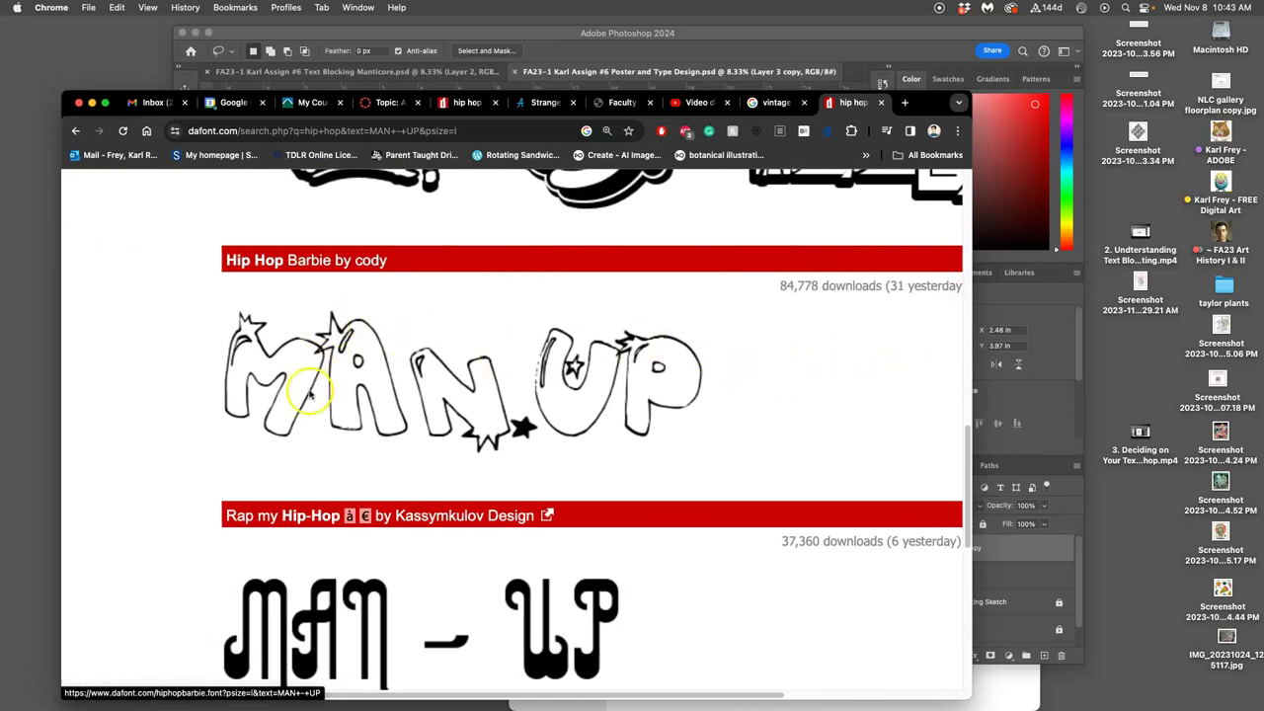
pyautogui.scroll(3, 531, 373)
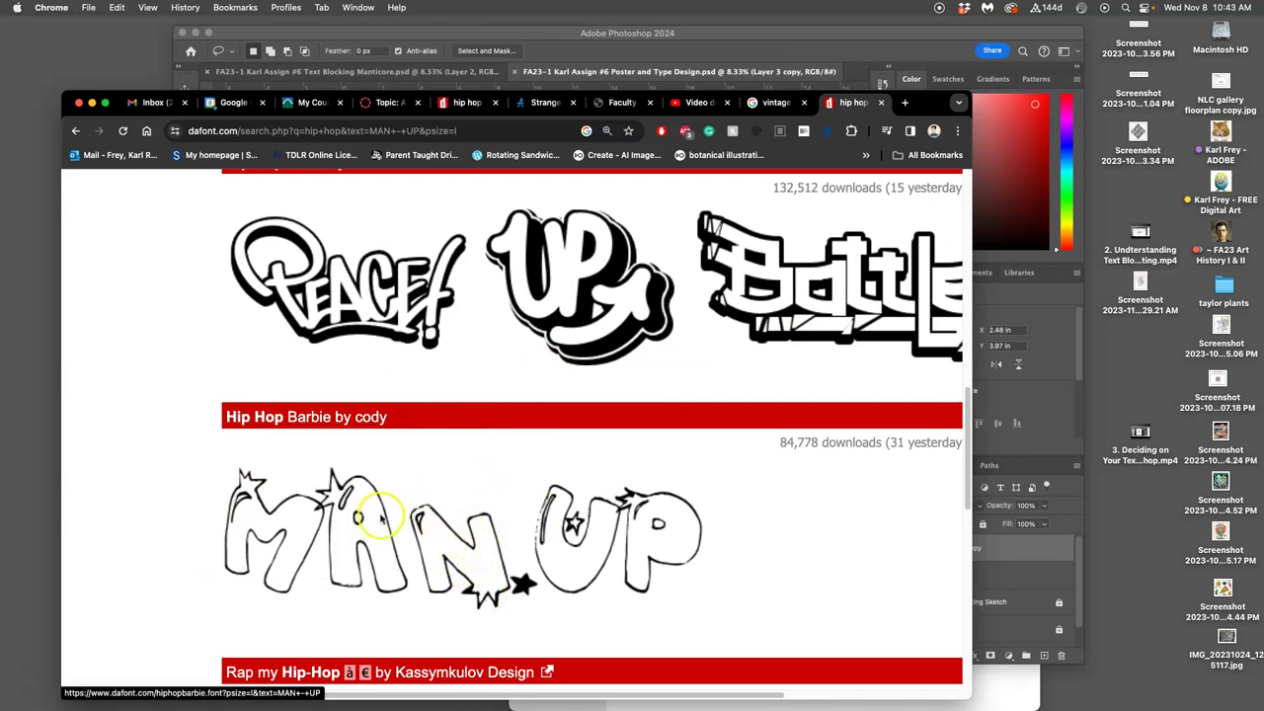
pyautogui.scroll(-1, 340, 509)
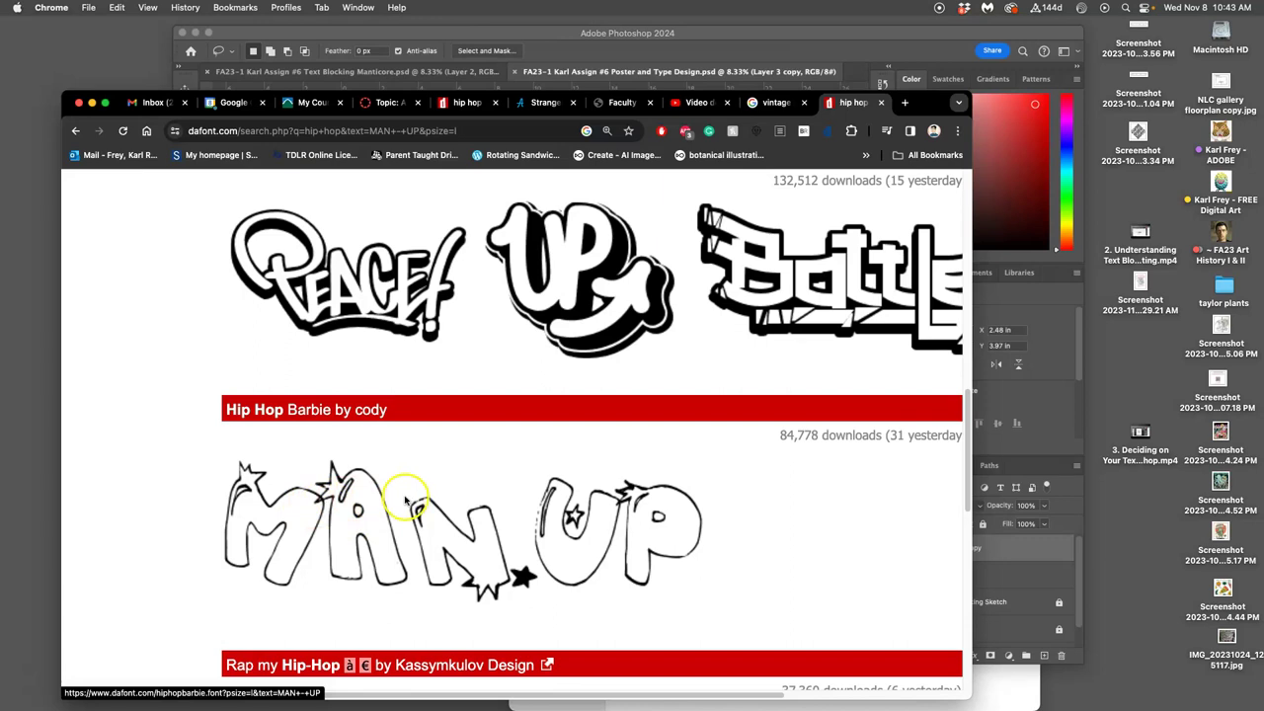
pyautogui.scroll(10, 407, 502)
# Edit the 'MAN - UP' preview text and re-render the samples
pyautogui.scroll(-1, 279, 462)
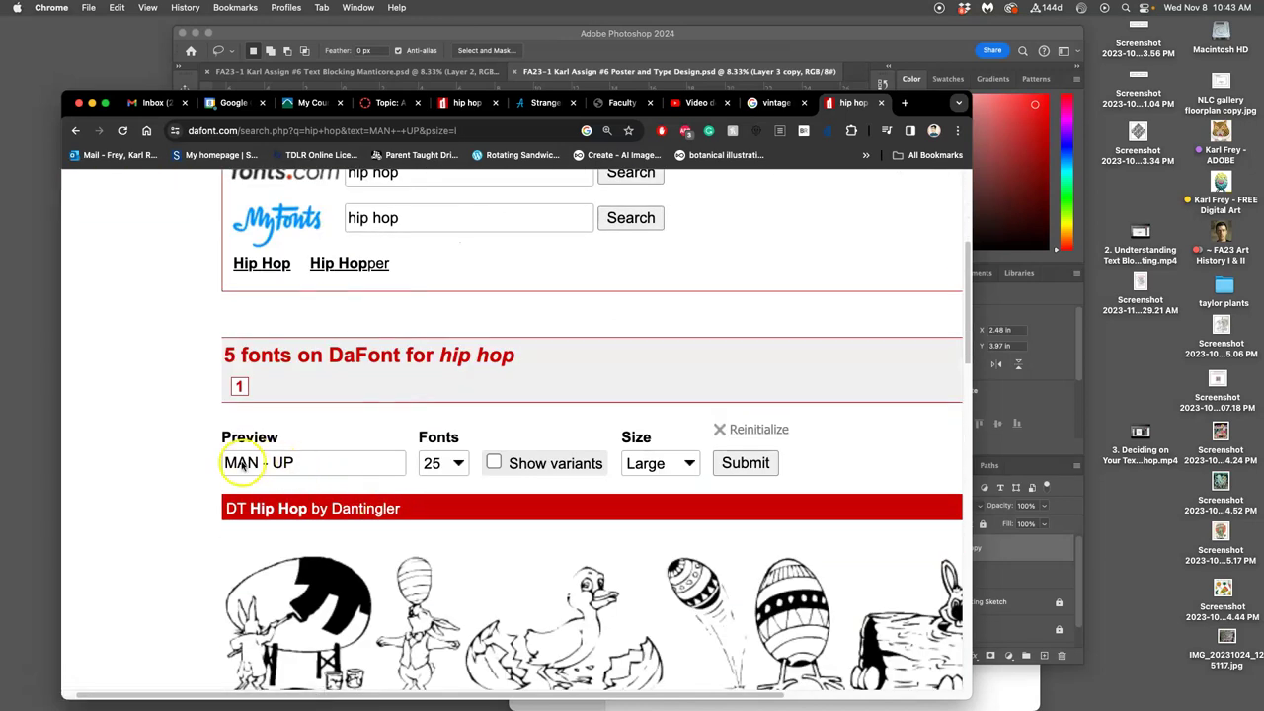
pyautogui.click(242, 464)
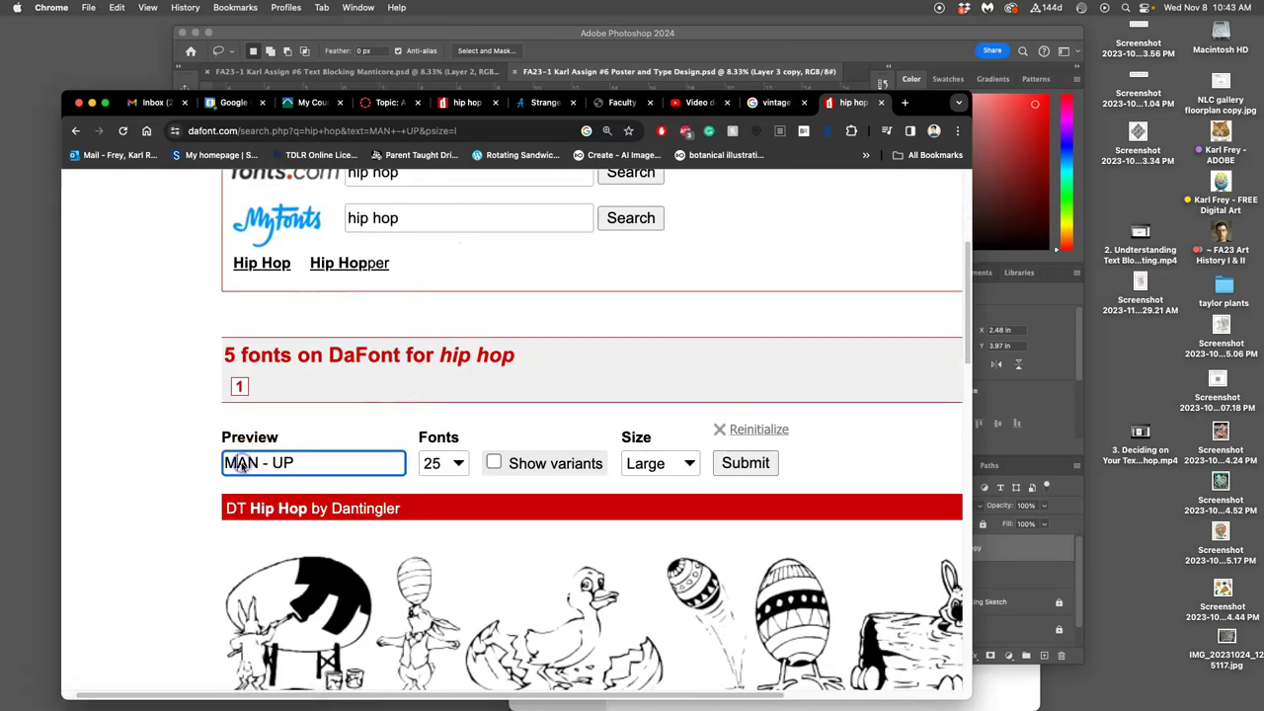
pyautogui.click(742, 462)
pyautogui.scroll(-10, 487, 507)
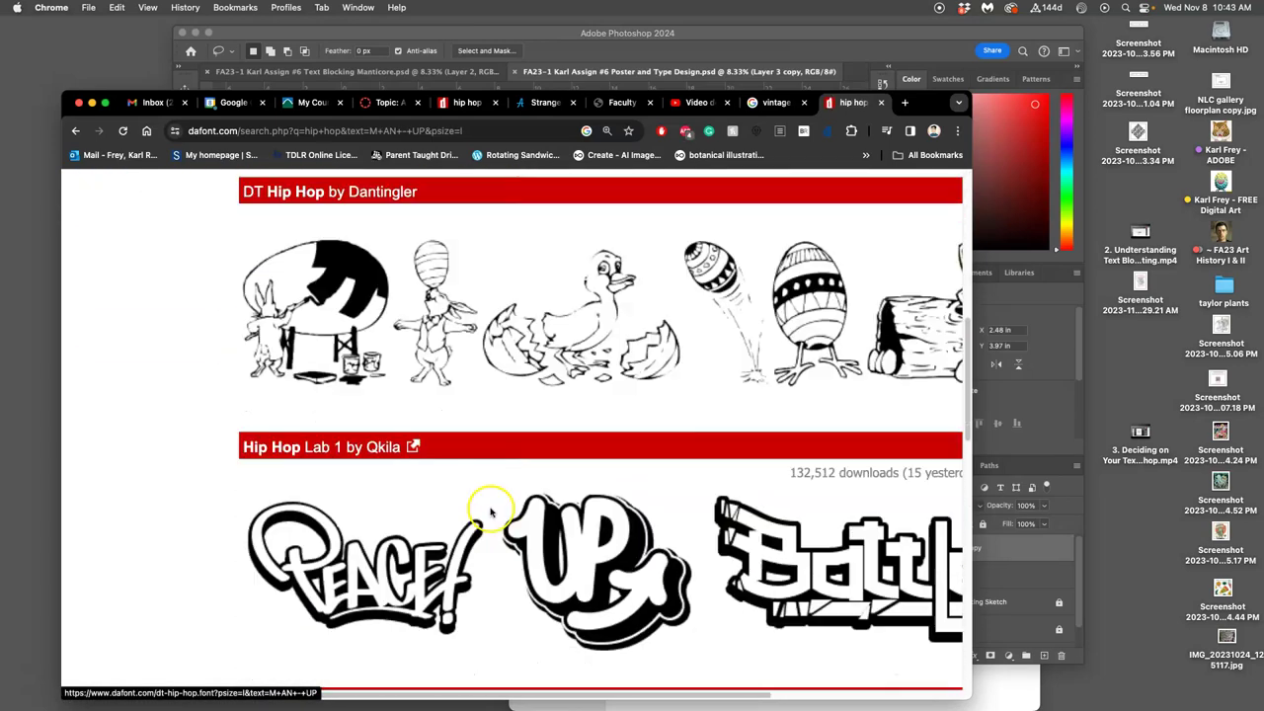
pyautogui.scroll(2, 493, 408)
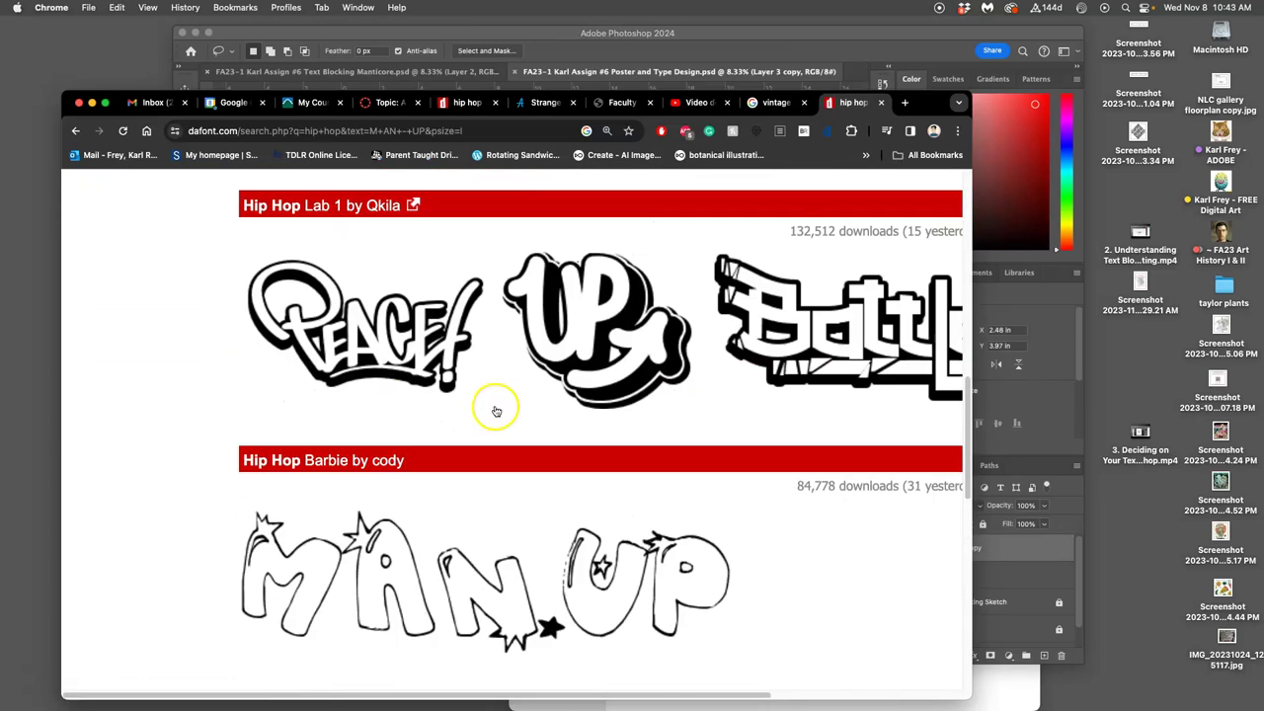
pyautogui.scroll(4, 498, 409)
pyautogui.scroll(4, 498, 406)
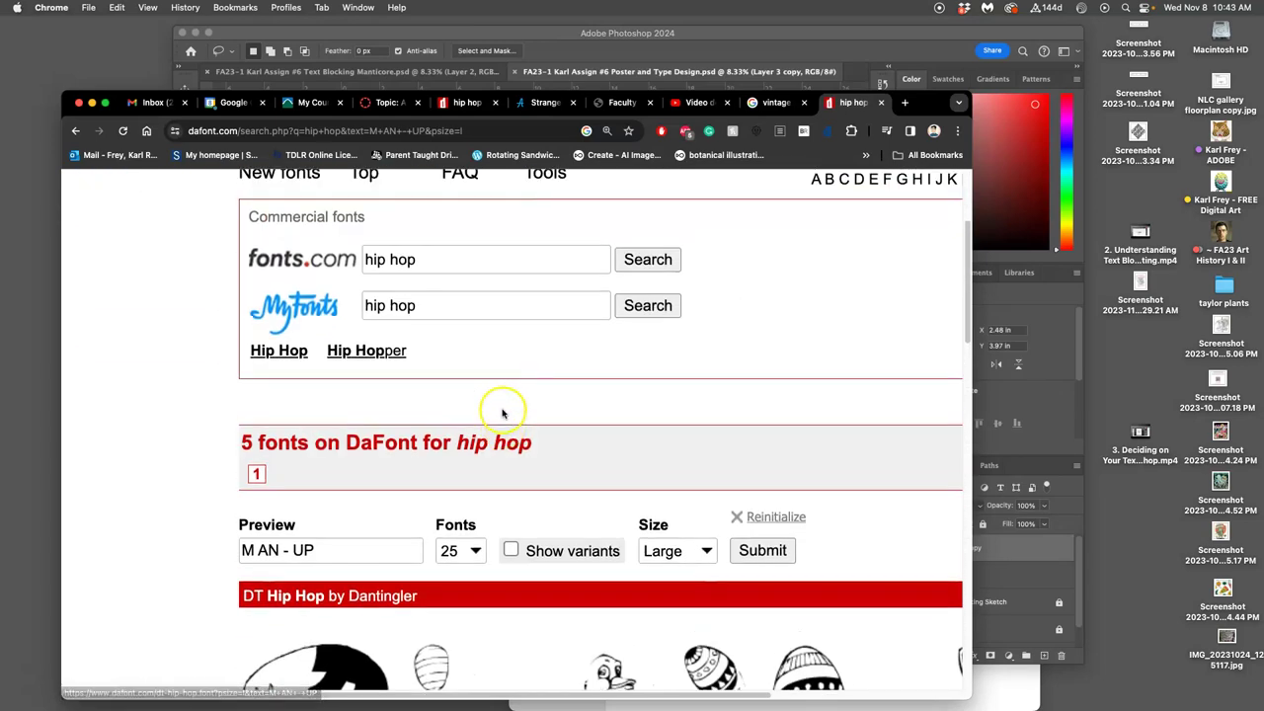
# Extend the preview text to 'M AN - U P . ! ? +' and re-render the samples
pyautogui.click(261, 550)
pyautogui.click(307, 551)
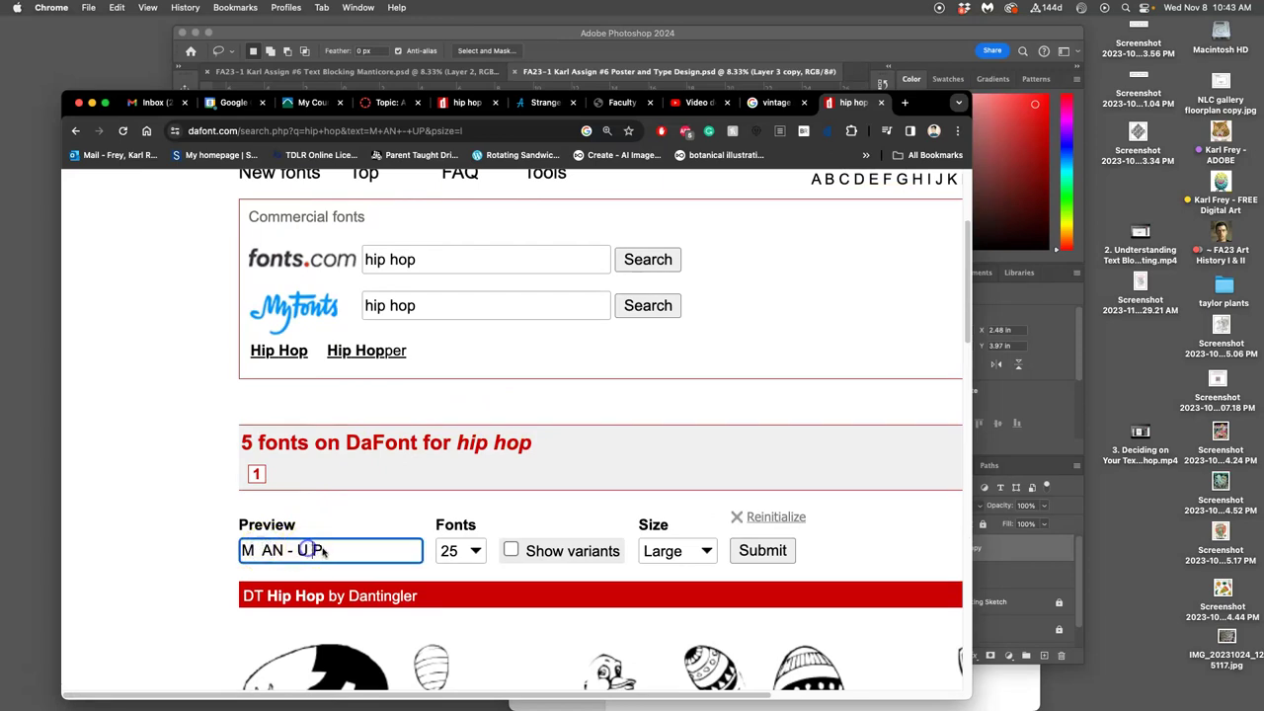
pyautogui.write('.')
pyautogui.click(460, 551)
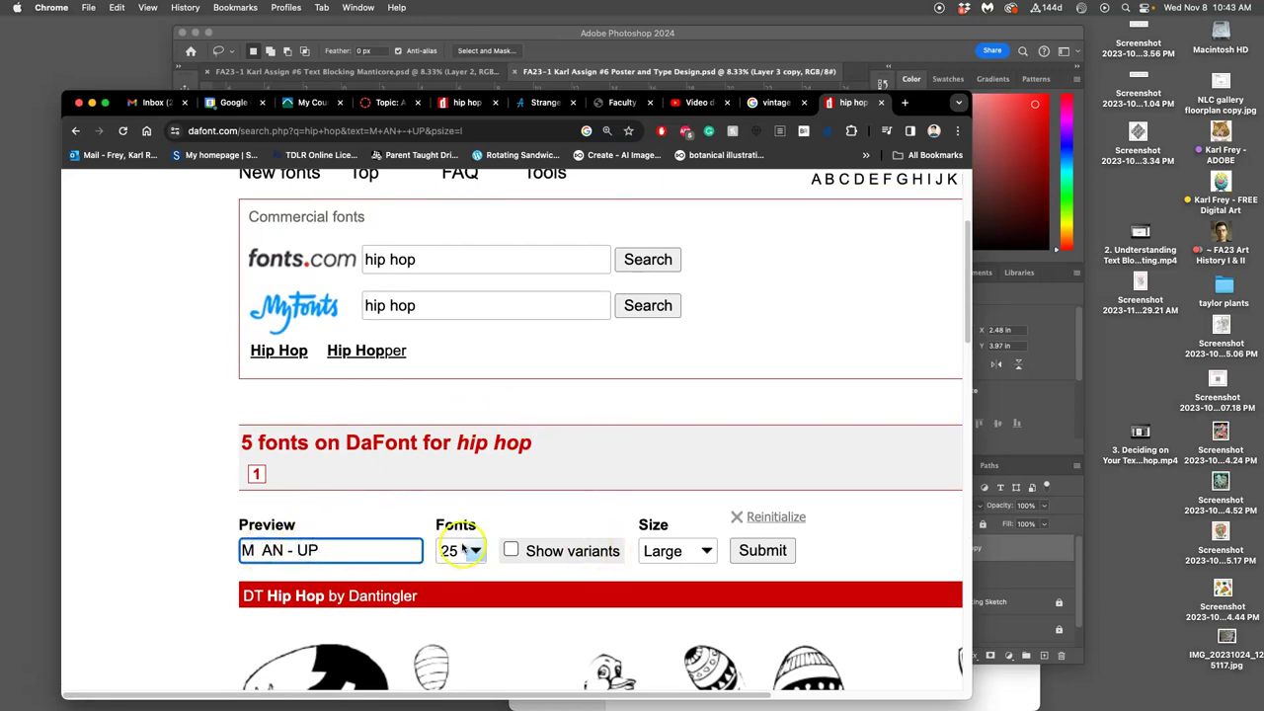
pyautogui.click(759, 550)
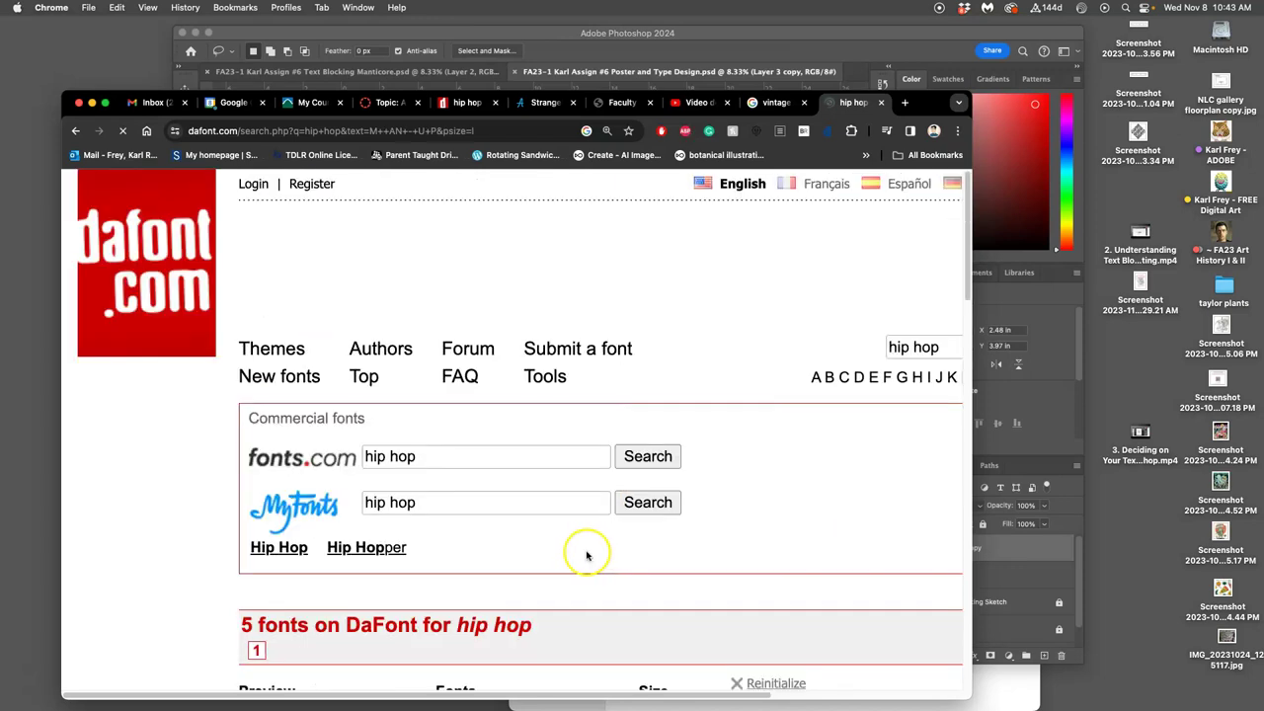
pyautogui.scroll(-10, 585, 550)
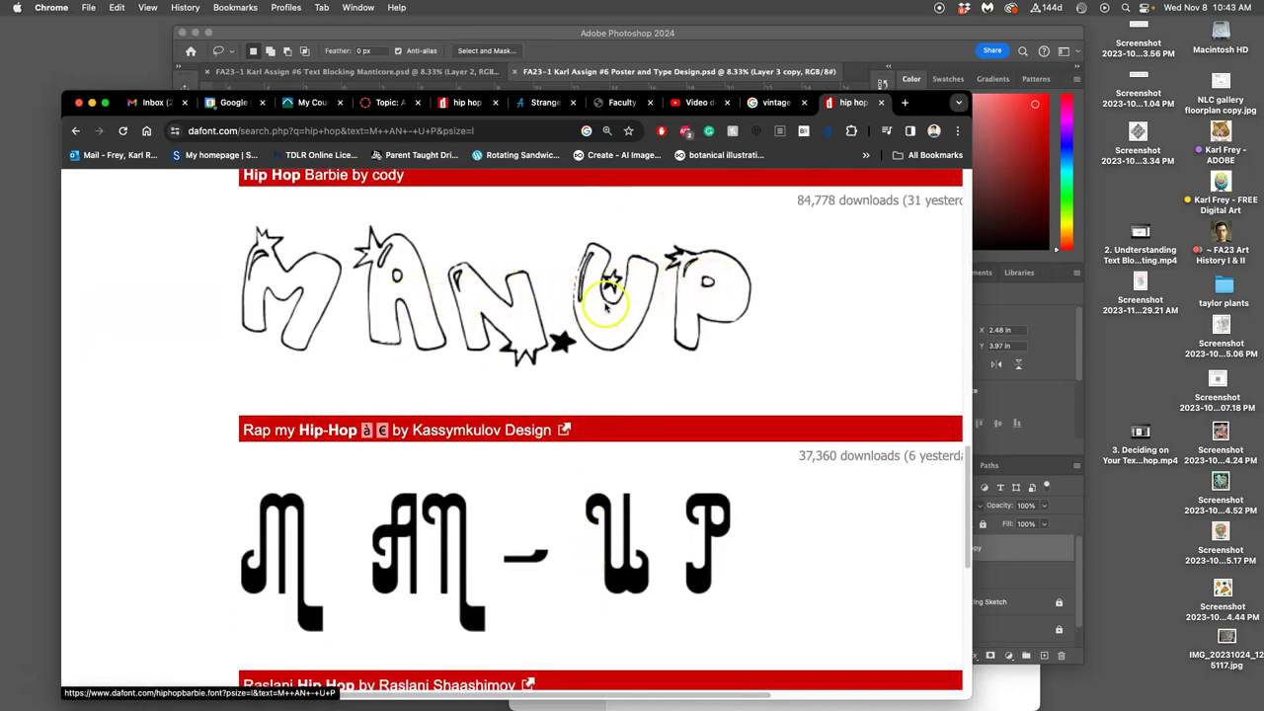
pyautogui.scroll(4, 602, 302)
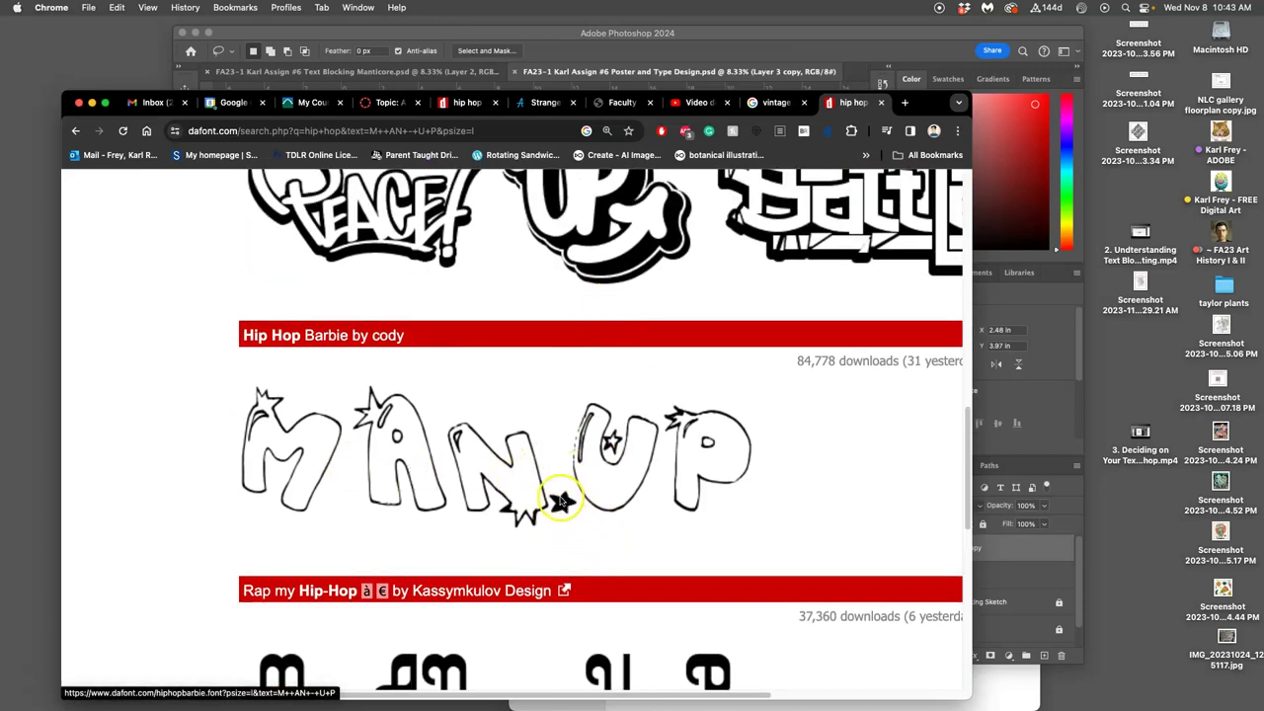
pyautogui.scroll(9, 480, 426)
pyautogui.scroll(10, 481, 427)
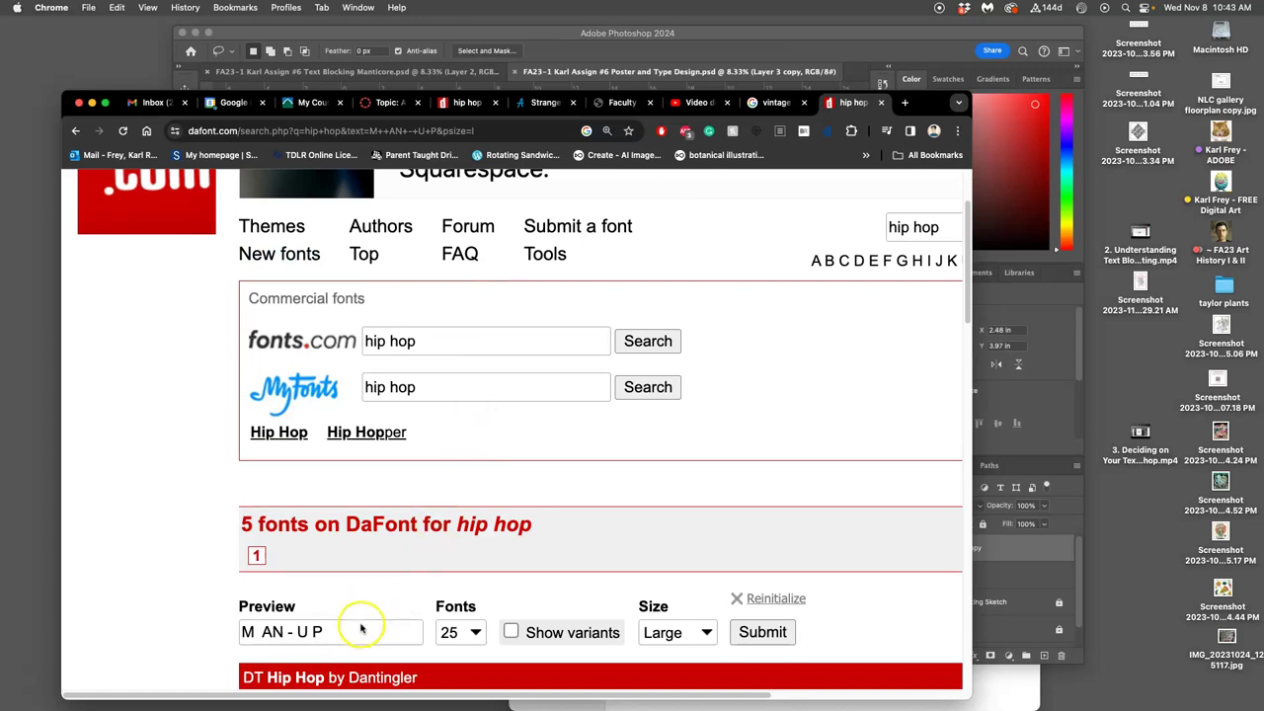
pyautogui.click(350, 635)
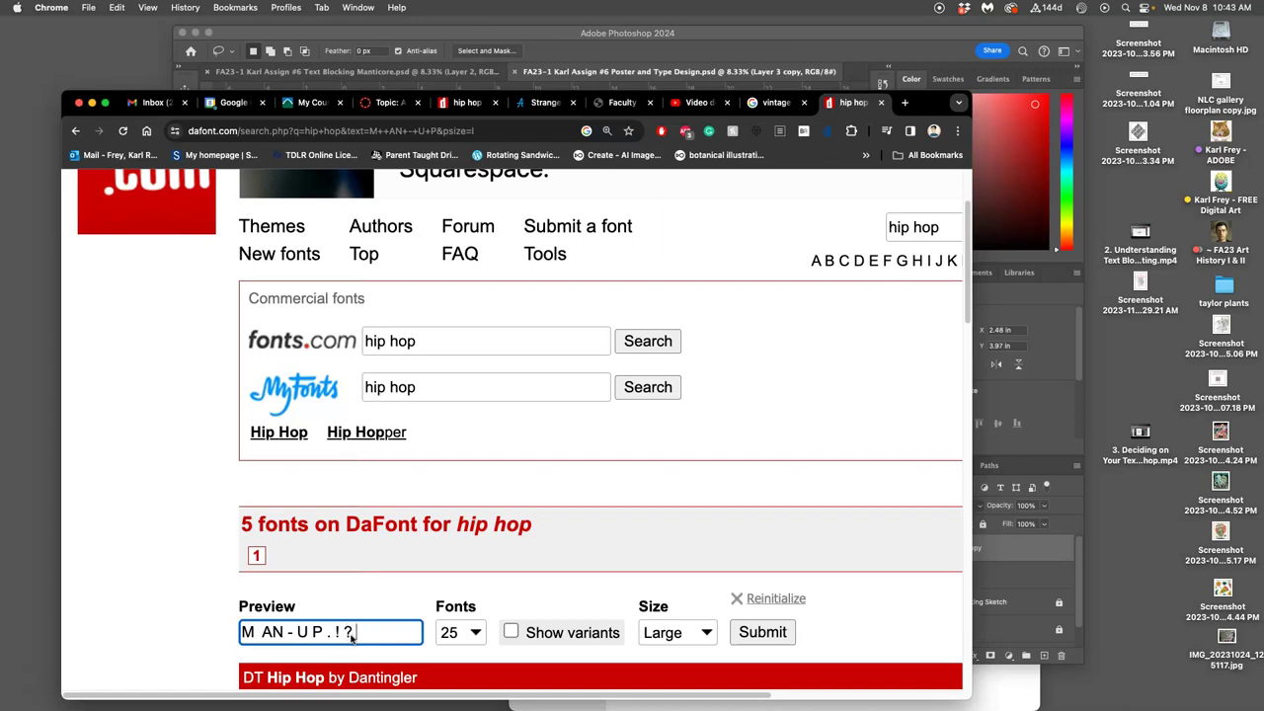
pyautogui.click(757, 632)
# Change the preview text to 'M AN . UP.!?+' so Hip Hop Barbie shows stars
pyautogui.scroll(-10, 620, 508)
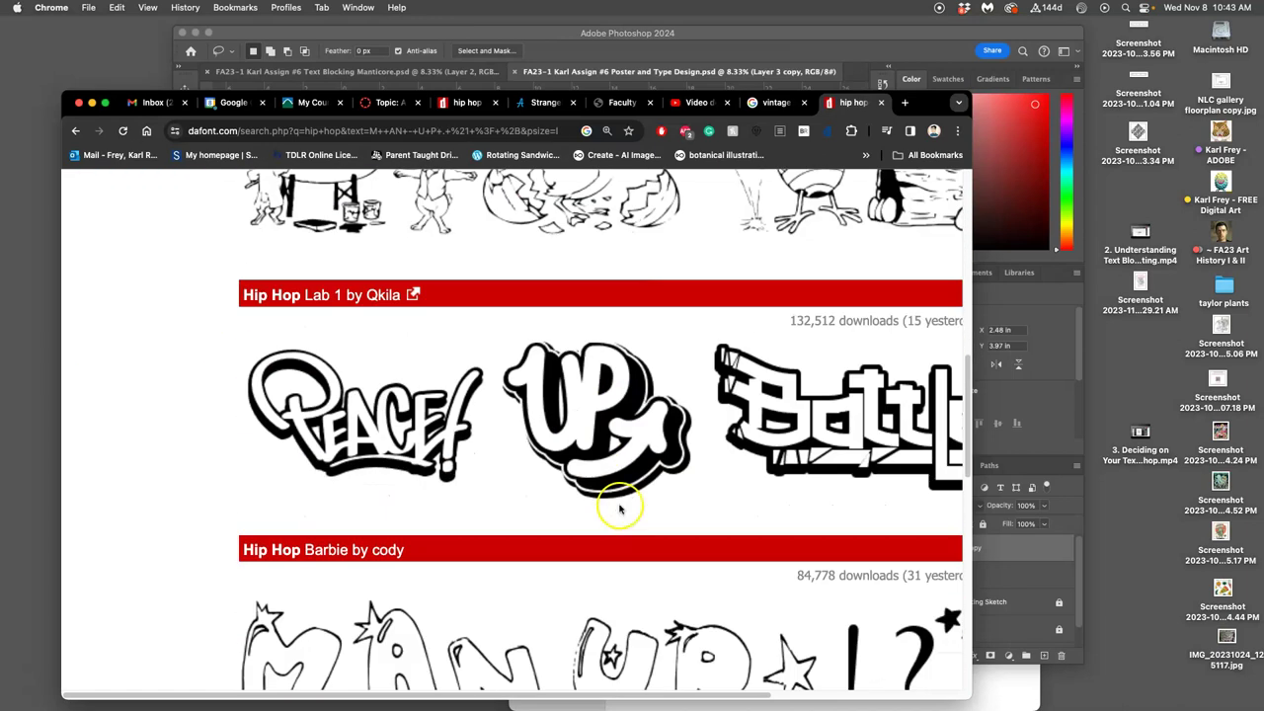
pyautogui.hscroll(2, 620, 508)
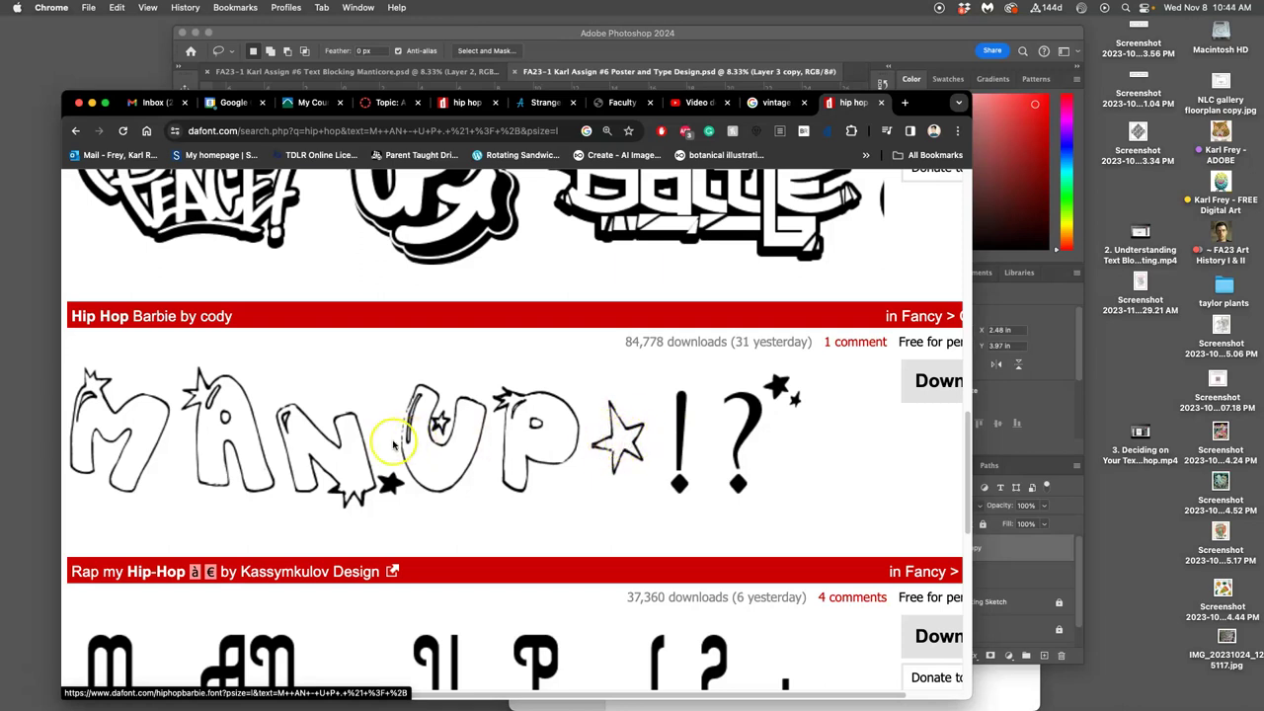
pyautogui.scroll(10, 484, 438)
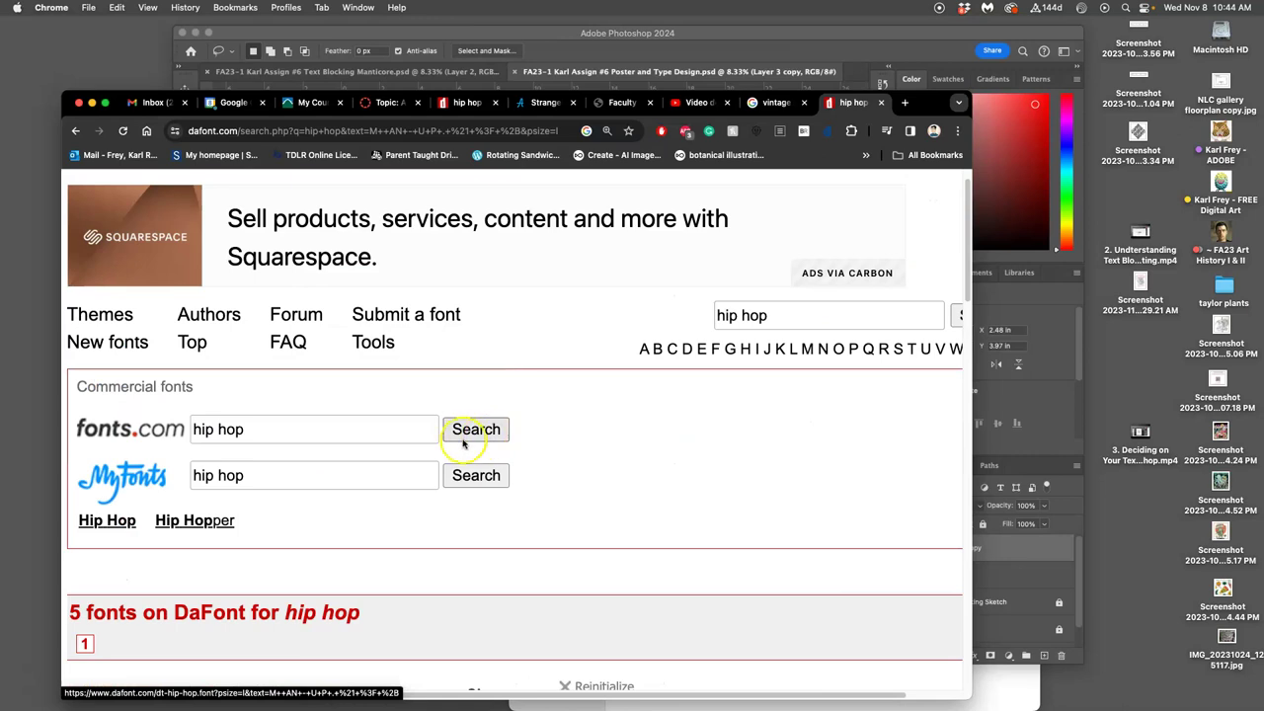
pyautogui.hscroll(-2, 460, 438)
pyautogui.scroll(-3, 462, 441)
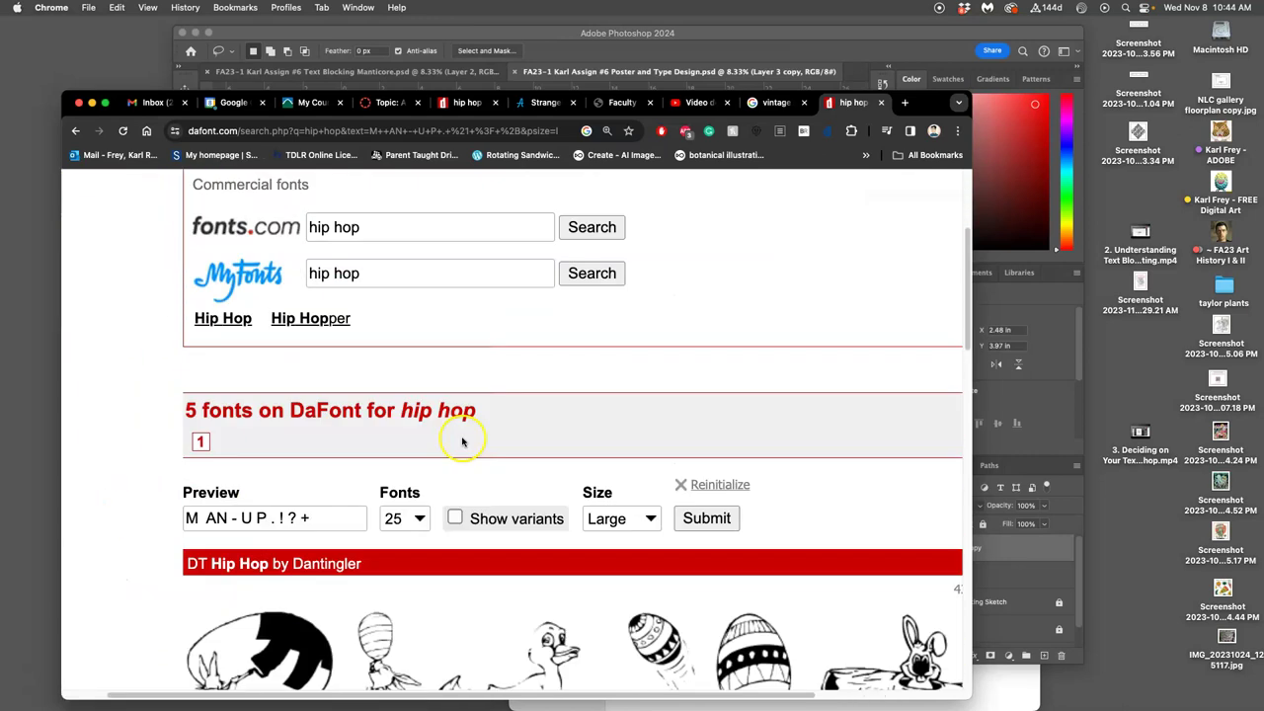
pyautogui.click(273, 523)
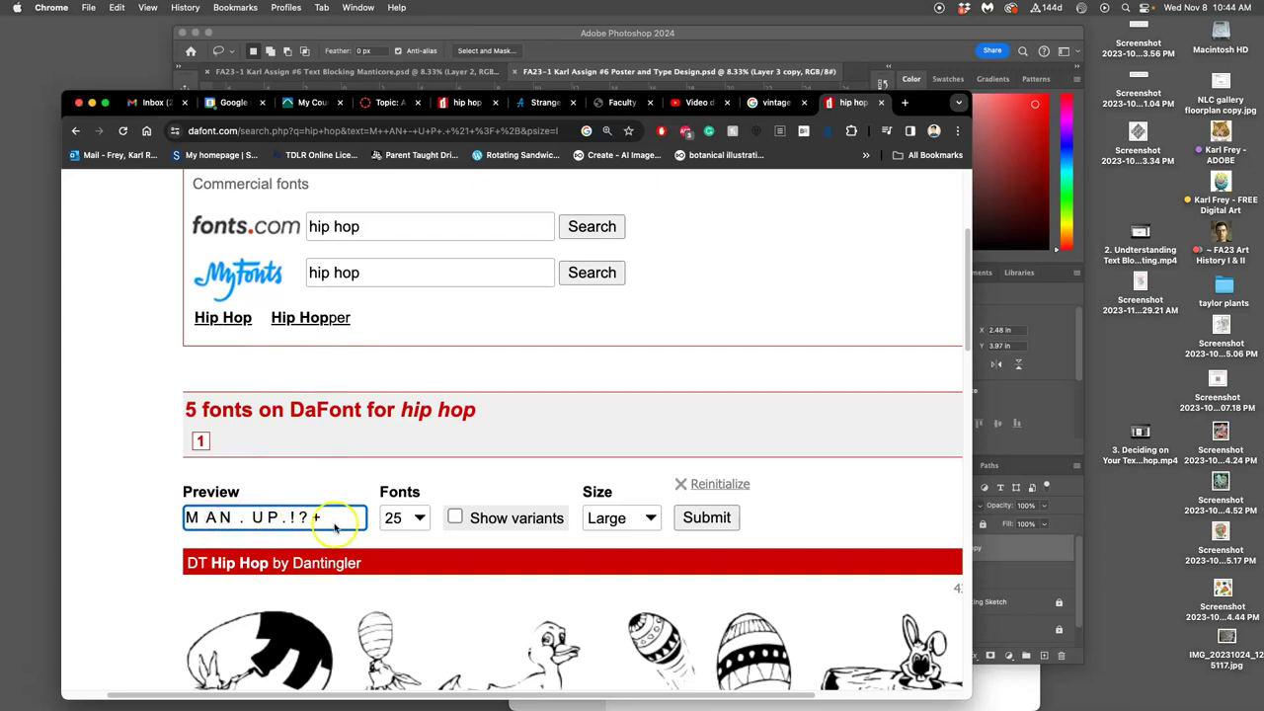
pyautogui.scroll(-15, 536, 542)
pyautogui.scroll(12, 534, 548)
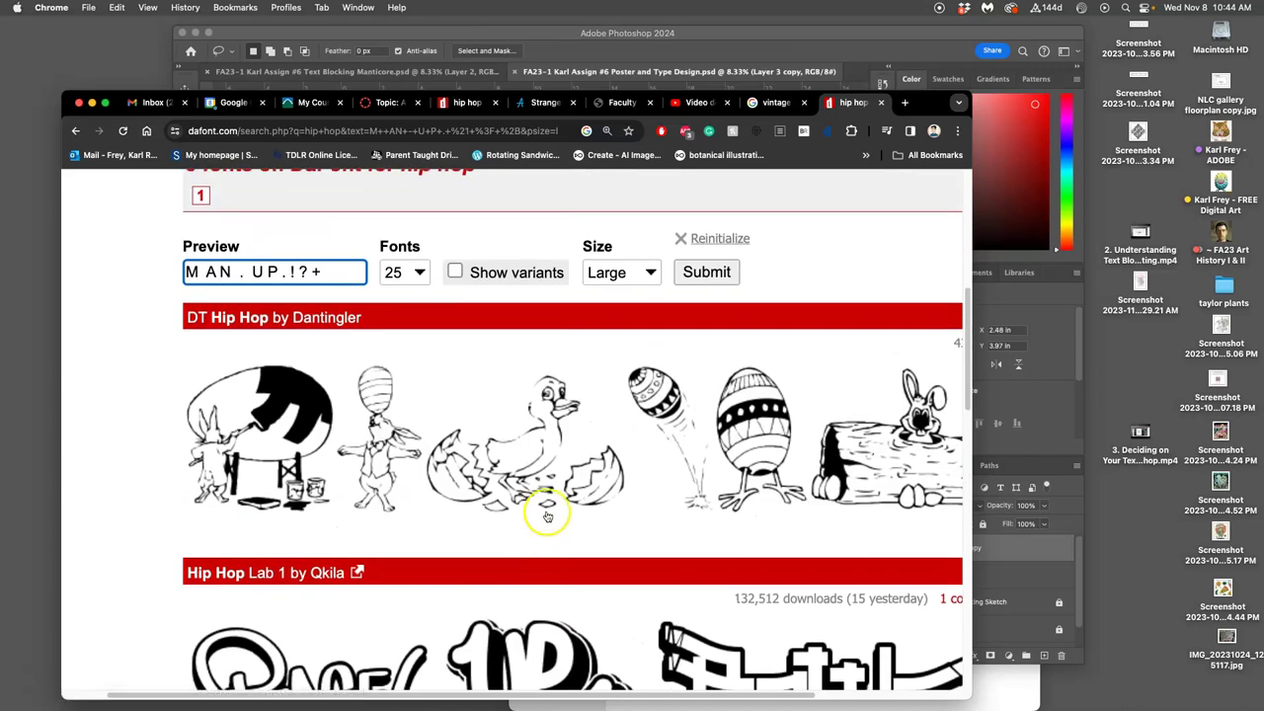
pyautogui.click(728, 272)
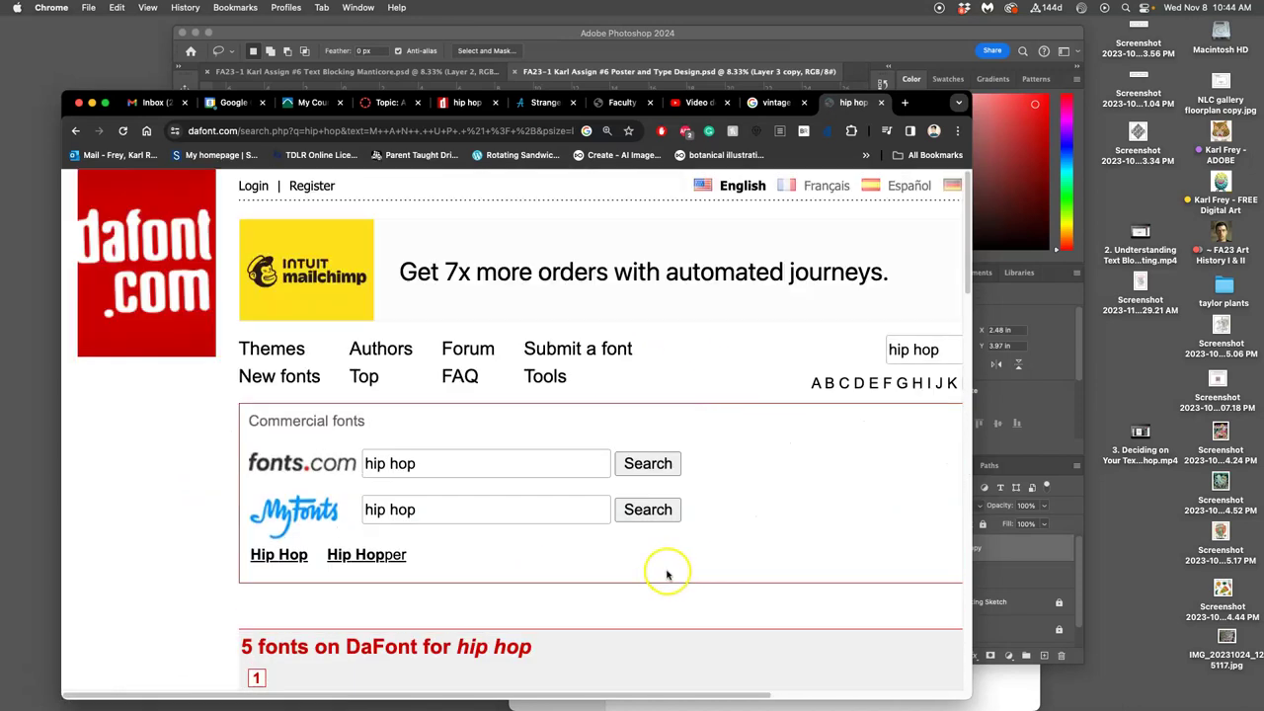
pyautogui.scroll(-7, 671, 575)
pyautogui.hscroll(3, 667, 573)
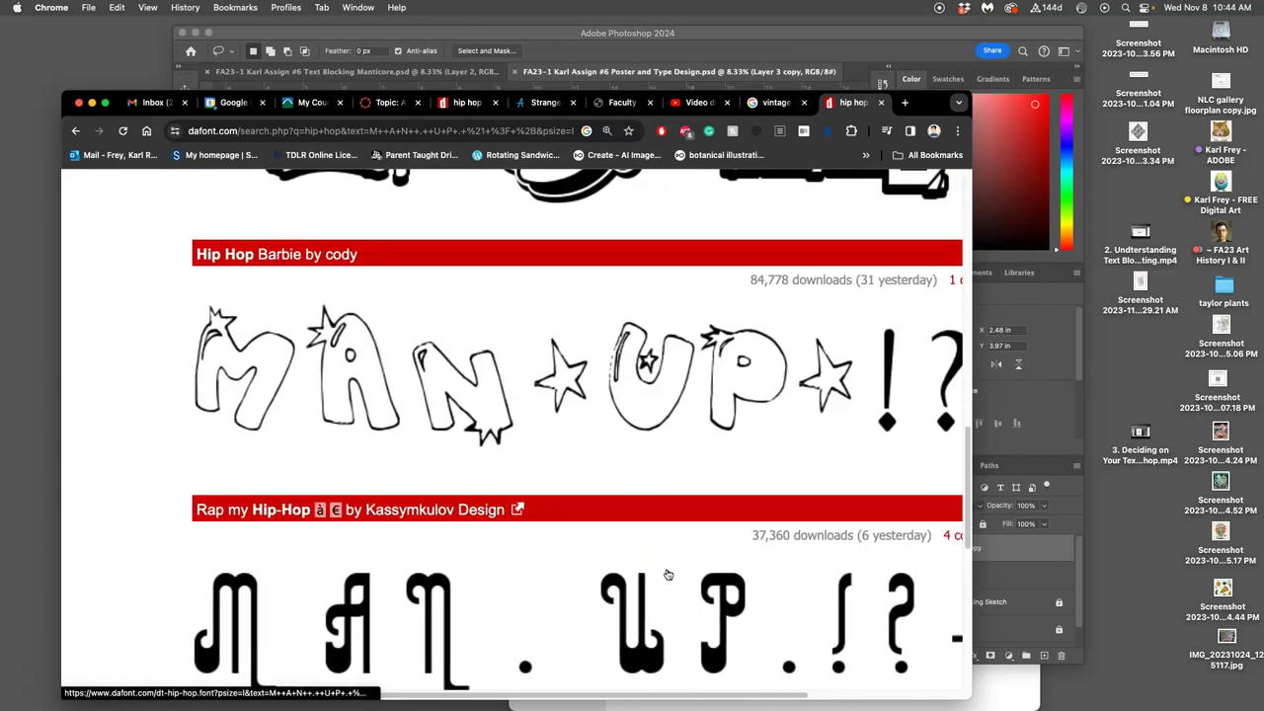
pyautogui.scroll(1, 667, 573)
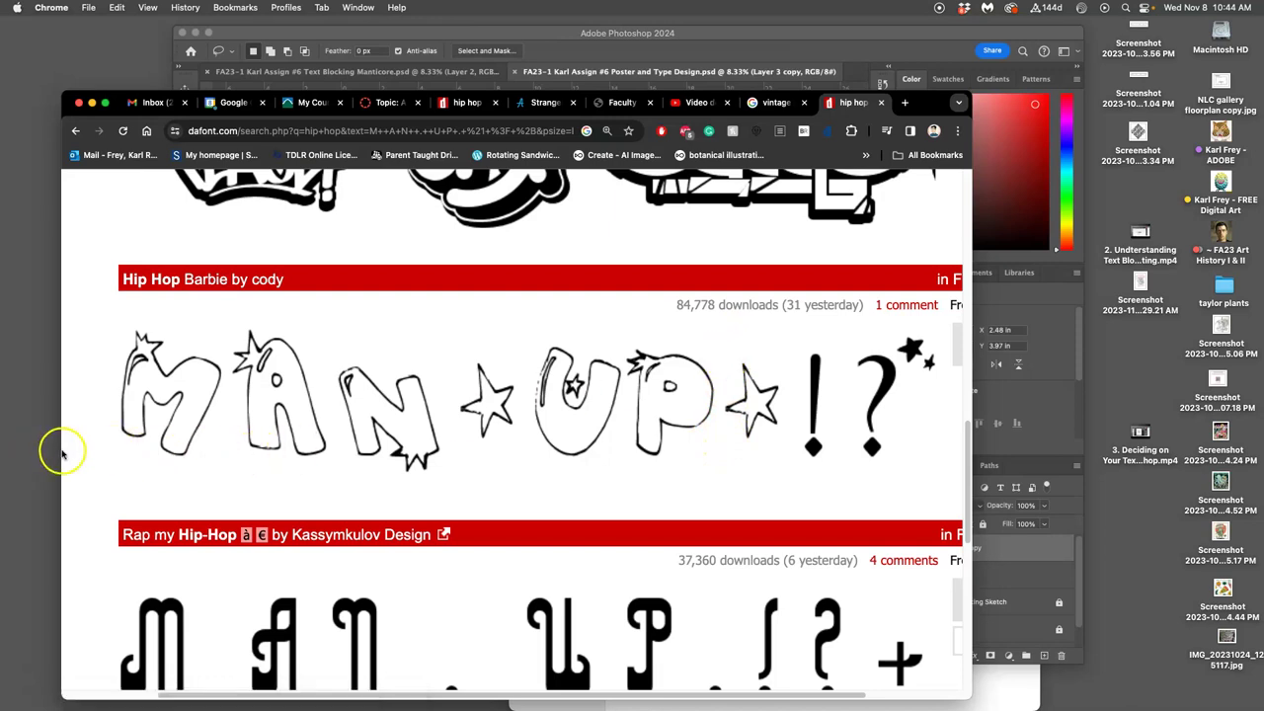
# Widen the browser window and screenshot the Hip Hop Barbie MAN★UP lettering
pyautogui.moveTo(61, 453); pyautogui.dragTo(32, 452)
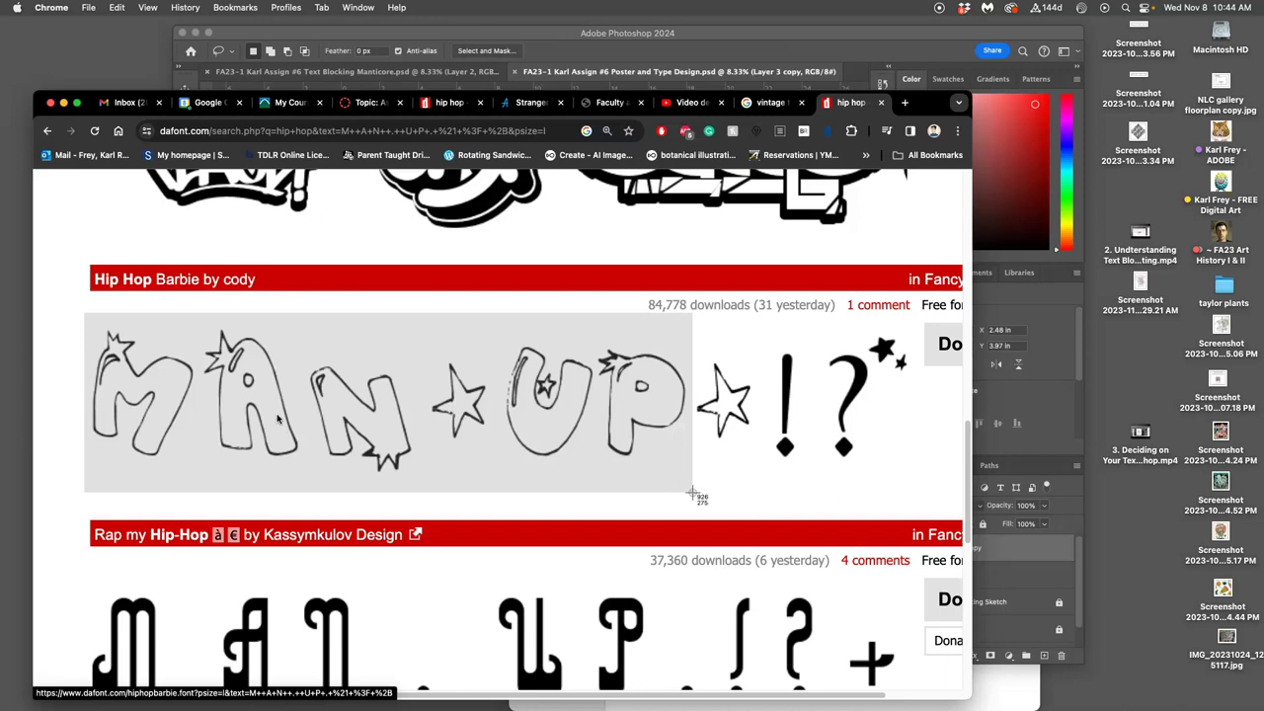
pyautogui.moveTo(692, 494); pyautogui.dragTo(692, 494)
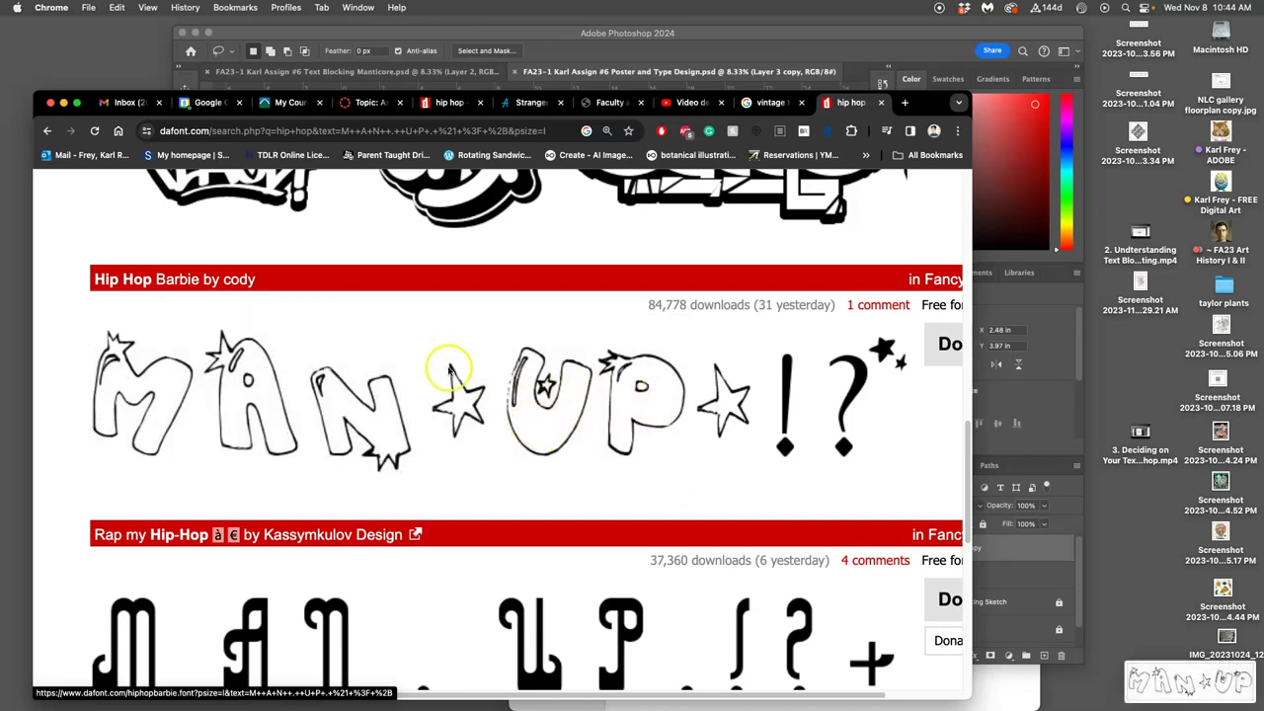
pyautogui.press('super+minus')
pyautogui.press('super+minus')
pyautogui.press('super+minus')
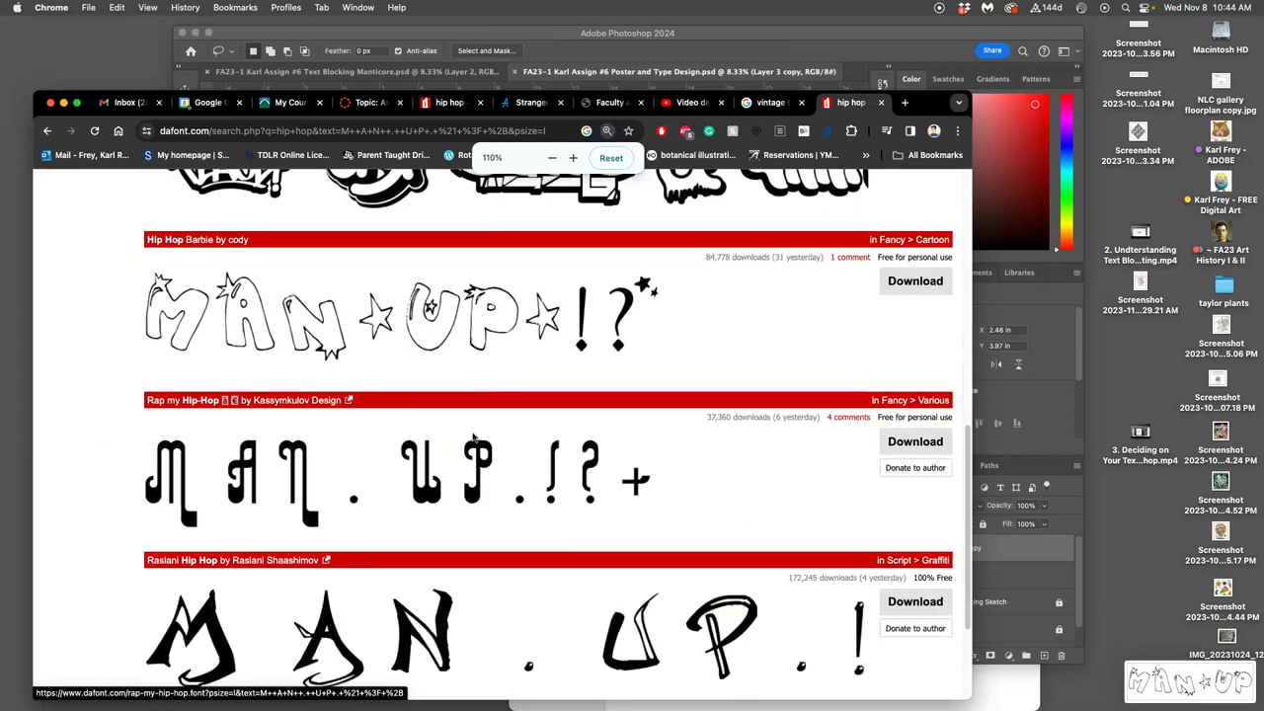
pyautogui.scroll(3, 472, 437)
pyautogui.scroll(2, 472, 437)
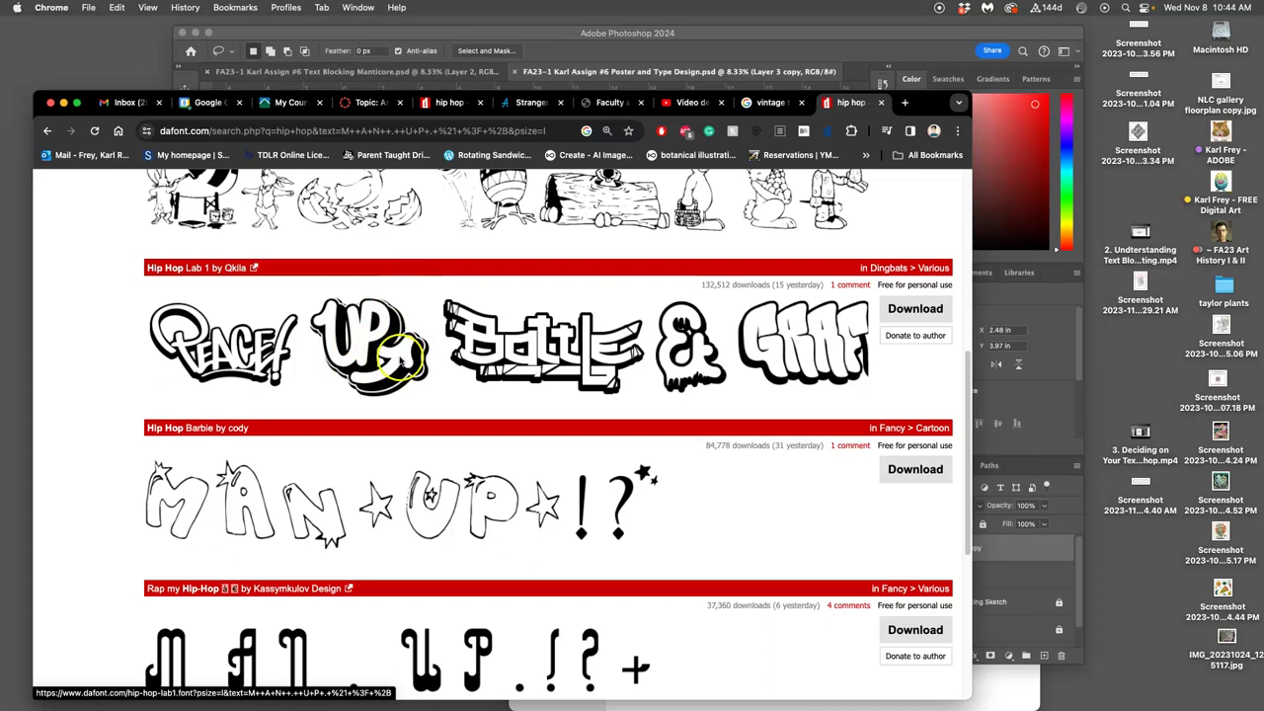
# Enlarge and screenshot Hip Hop Lab 1's graffiti 'UP' glyph, then reset the page zoom
pyautogui.press('super+equal')
pyautogui.press('super+equal')
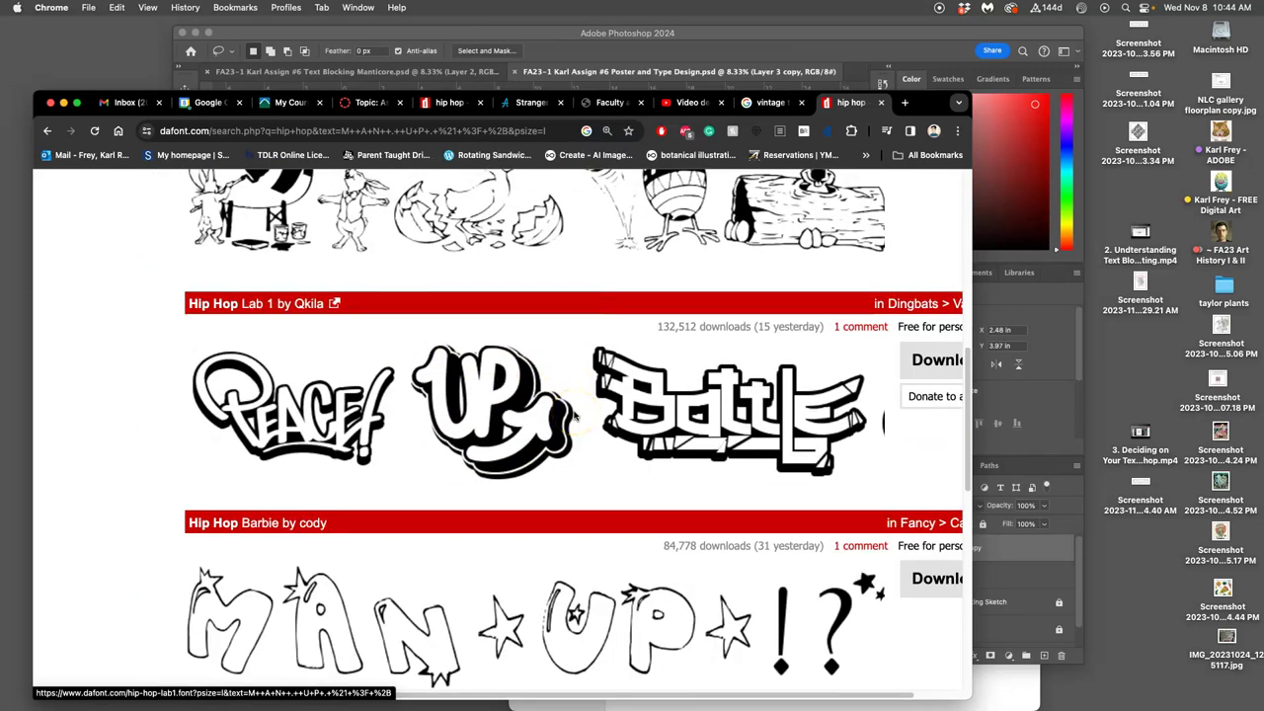
pyautogui.press('super+equal')
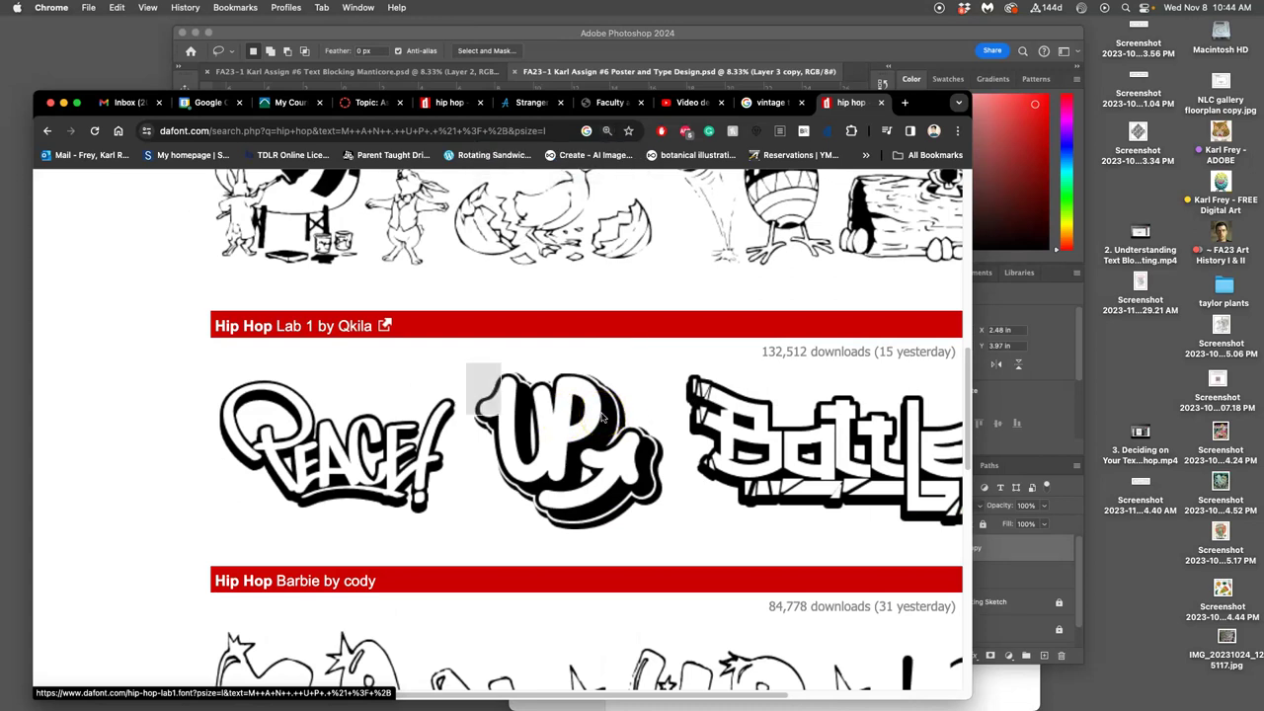
pyautogui.press('super+shift+4')
pyautogui.moveTo(470, 367); pyautogui.dragTo(668, 547)
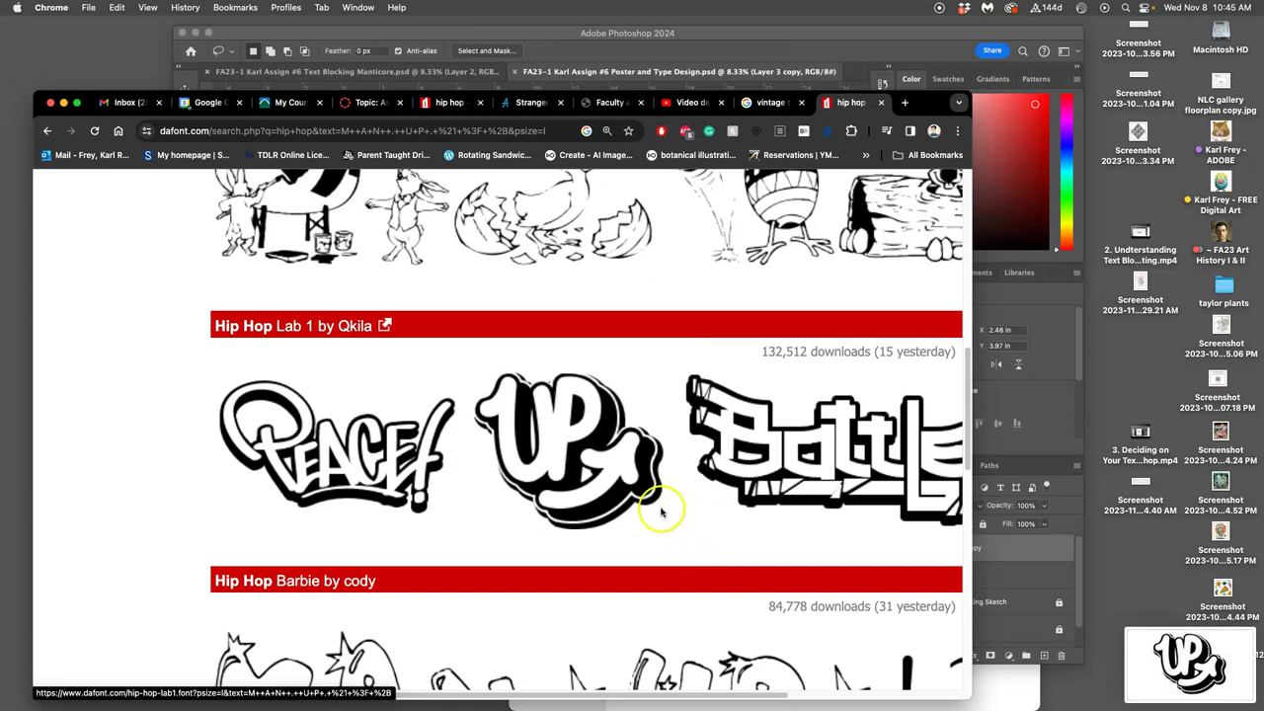
pyautogui.press('super+minus')
pyautogui.press('super+minus')
pyautogui.scroll(10, 592, 444)
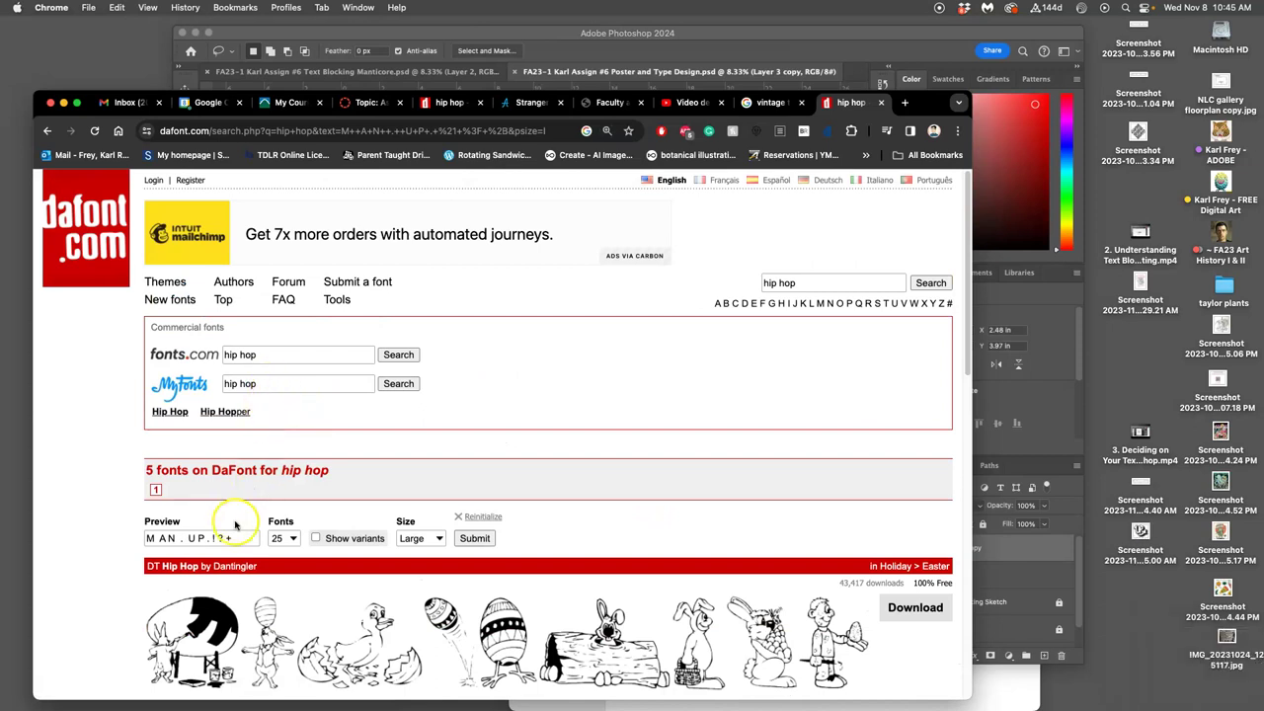
# Set the DaFont preview text to TI★CORE and scroll through the hip hop font samples
pyautogui.click(231, 538)
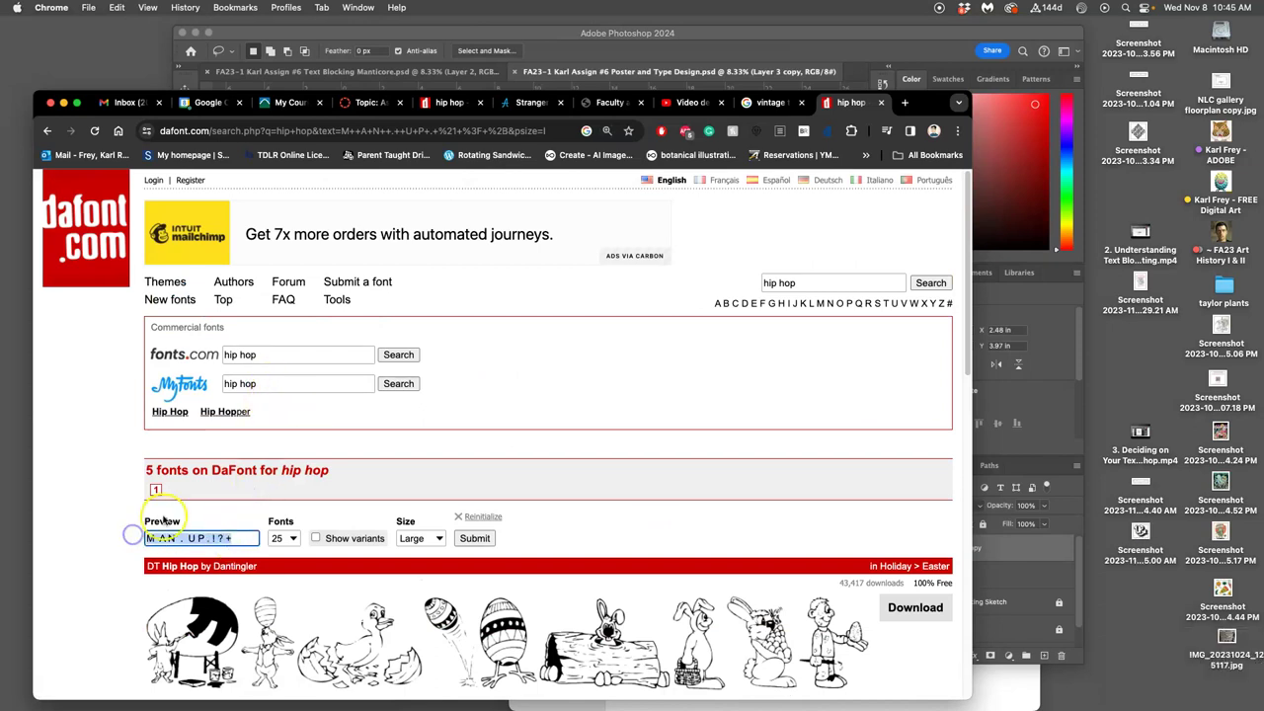
pyautogui.write('T I . C O R E')
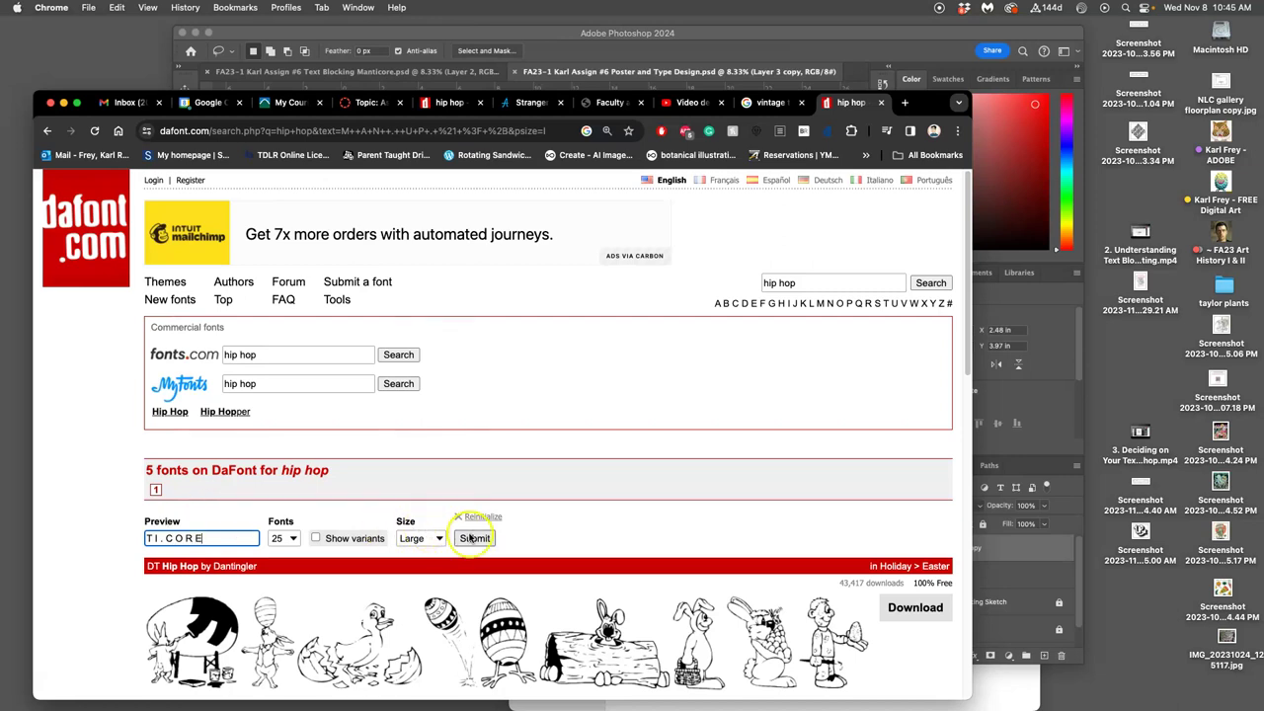
pyautogui.click(472, 538)
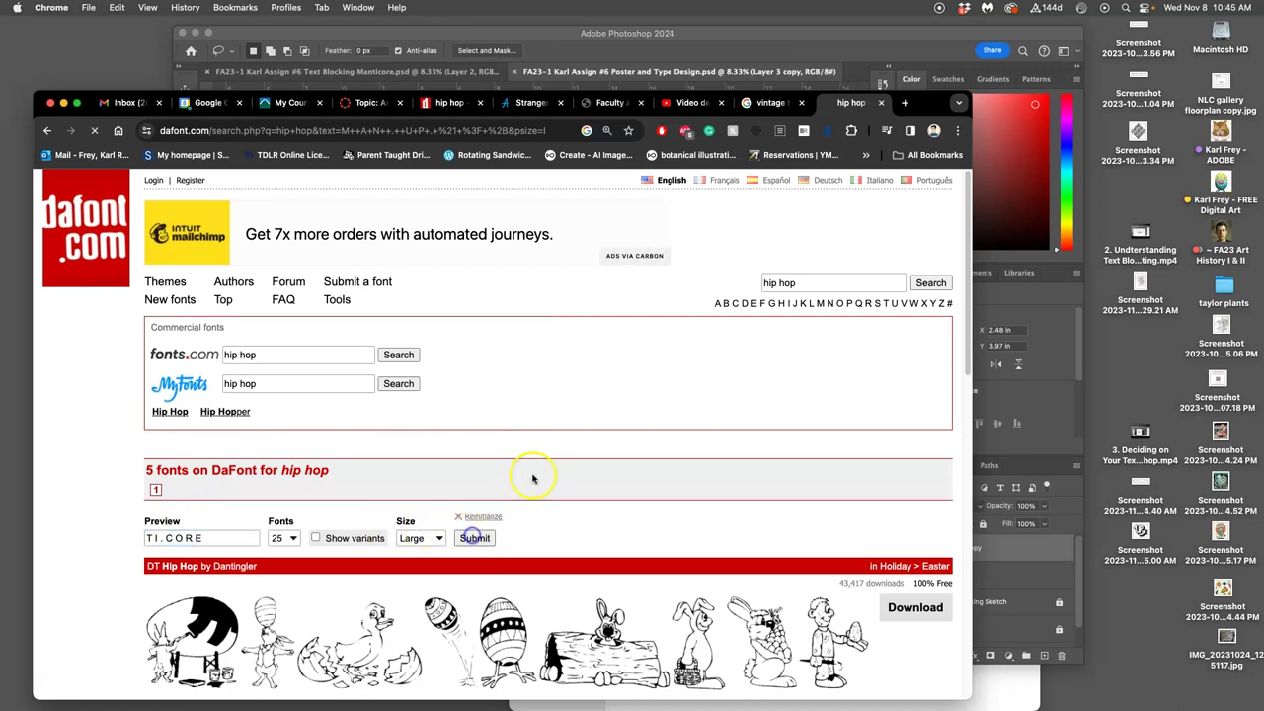
pyautogui.scroll(-8, 577, 444)
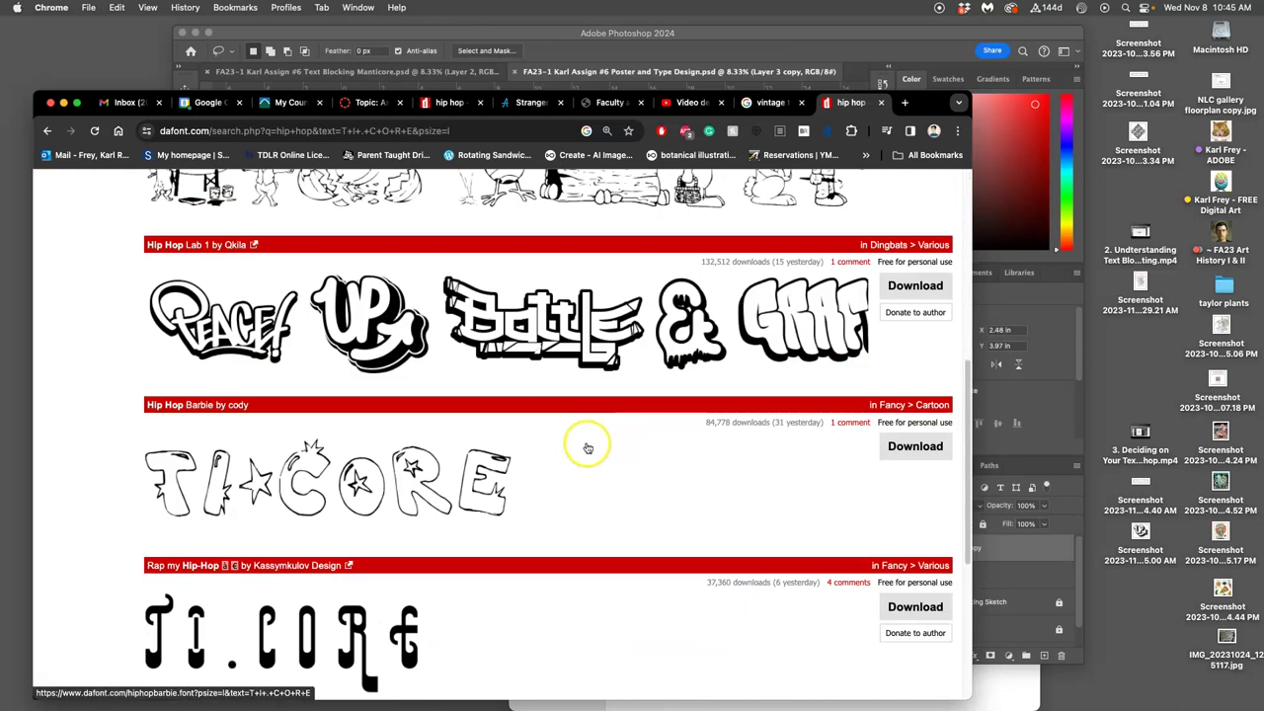
pyautogui.scroll(-1, 587, 447)
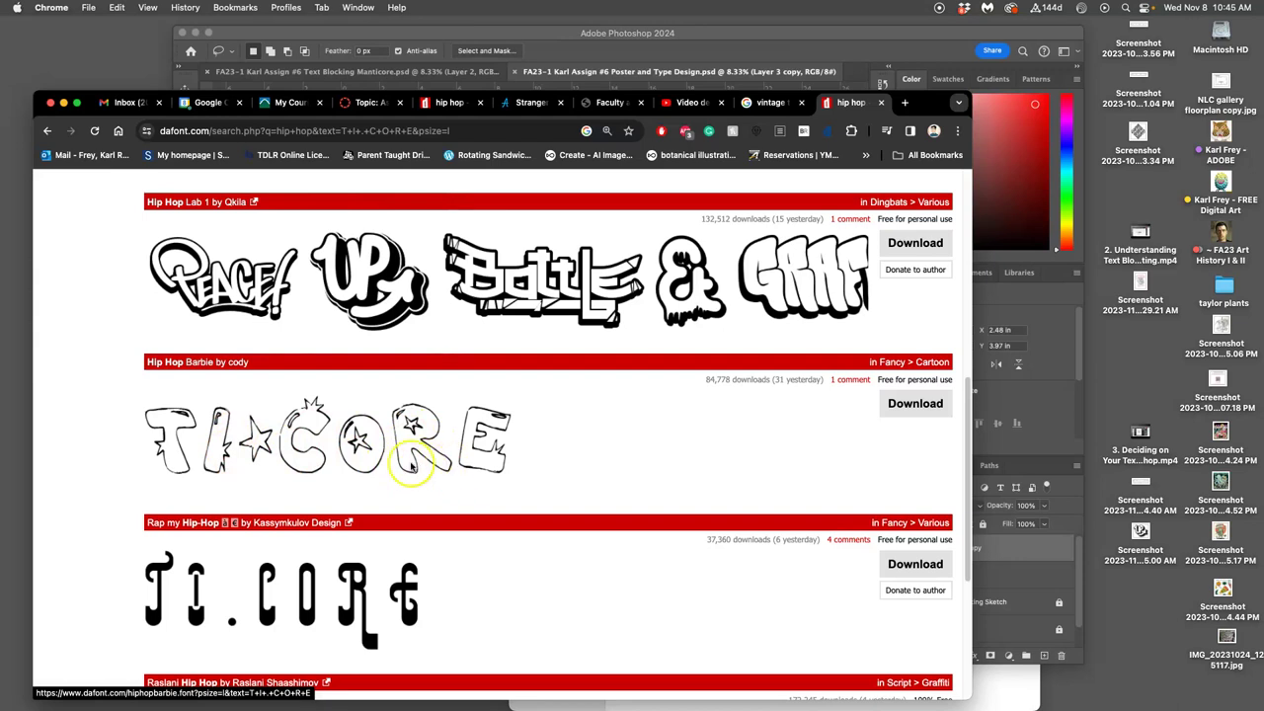
pyautogui.scroll(-2, 447, 469)
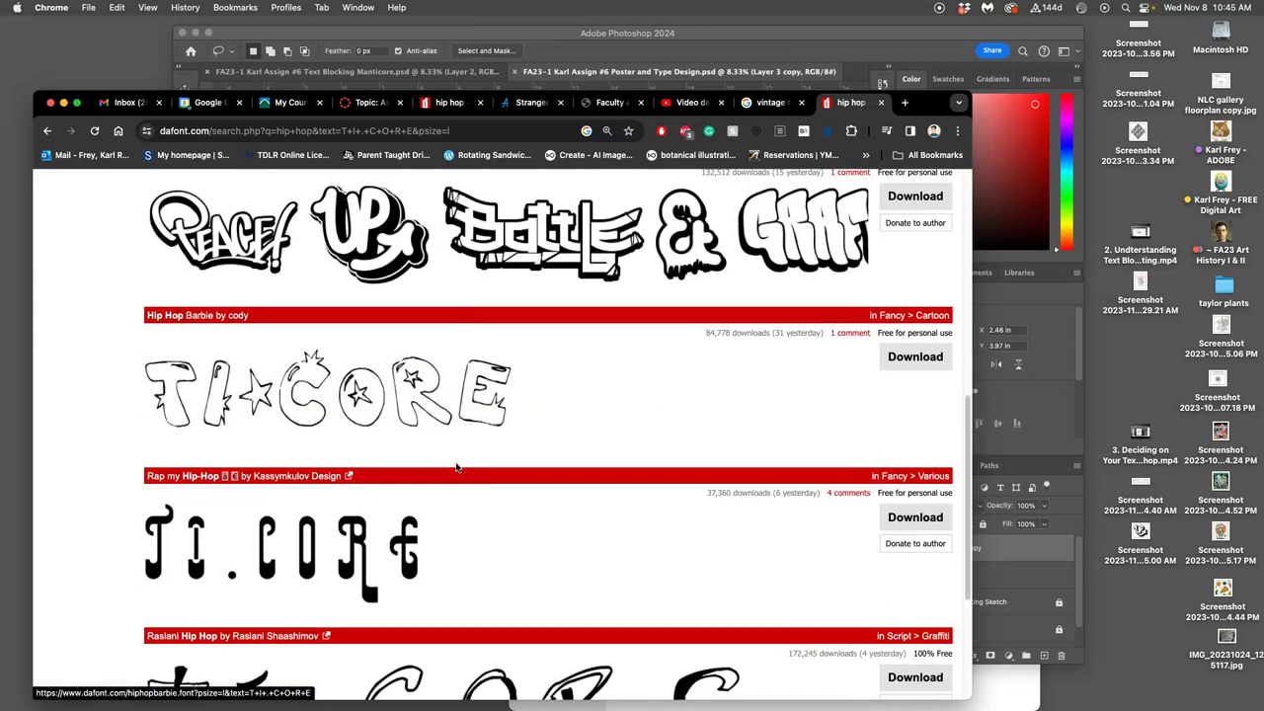
# Zoom in and screenshot the Hip Hop Barbie TI★CORE sample, then return to Photoshop
pyautogui.press('super+equal')
pyautogui.press('super+equal')
pyautogui.press('super+equal')
pyautogui.press('super+equal')
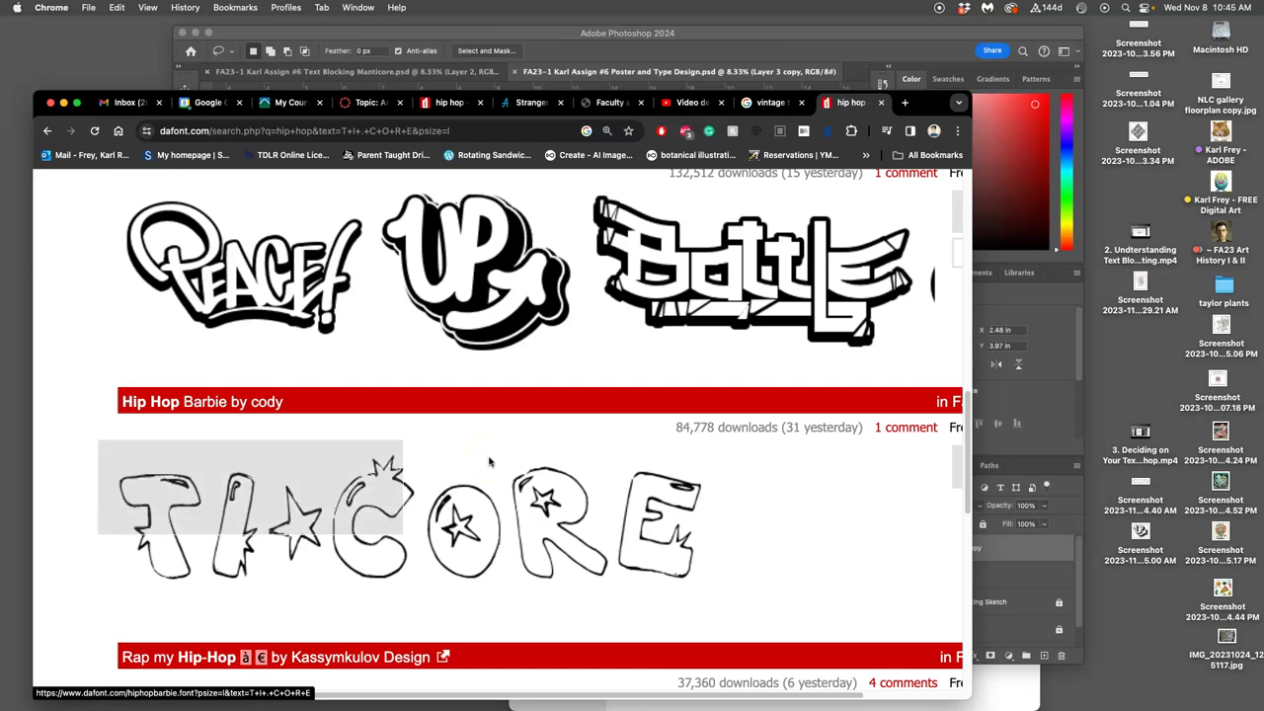
pyautogui.moveTo(721, 609); pyautogui.dragTo(723, 608)
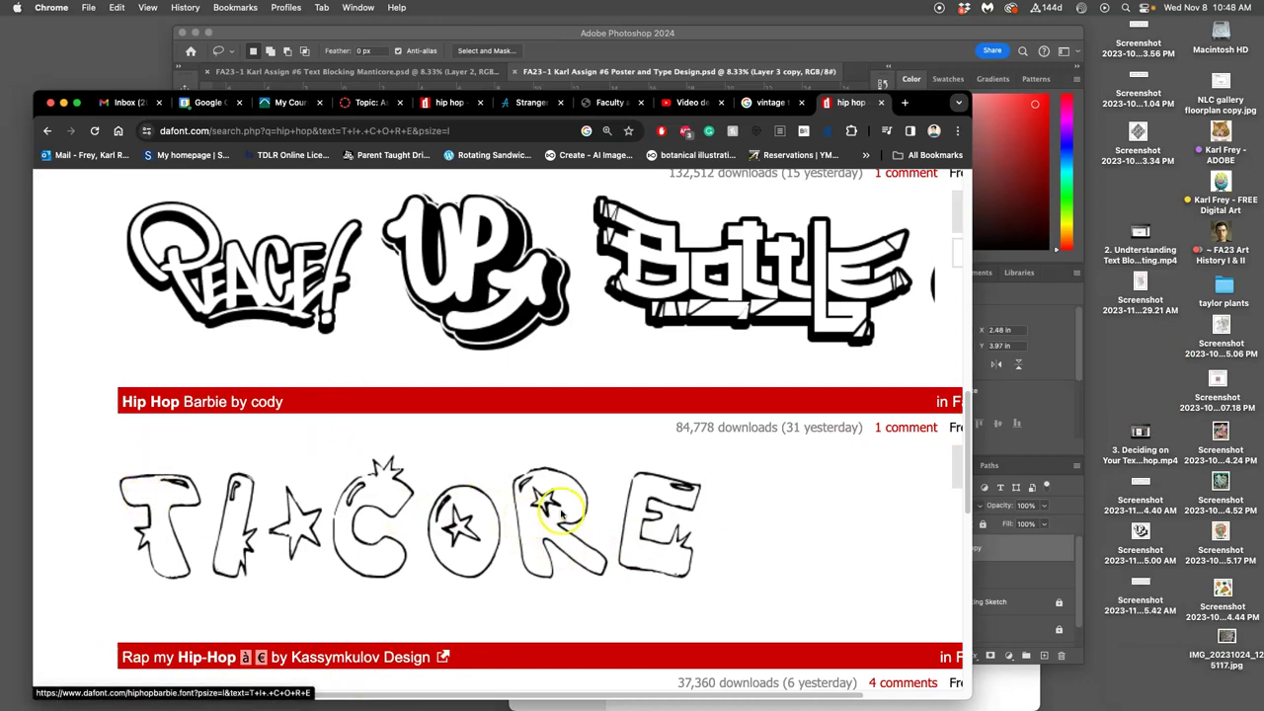
pyautogui.click(913, 36)
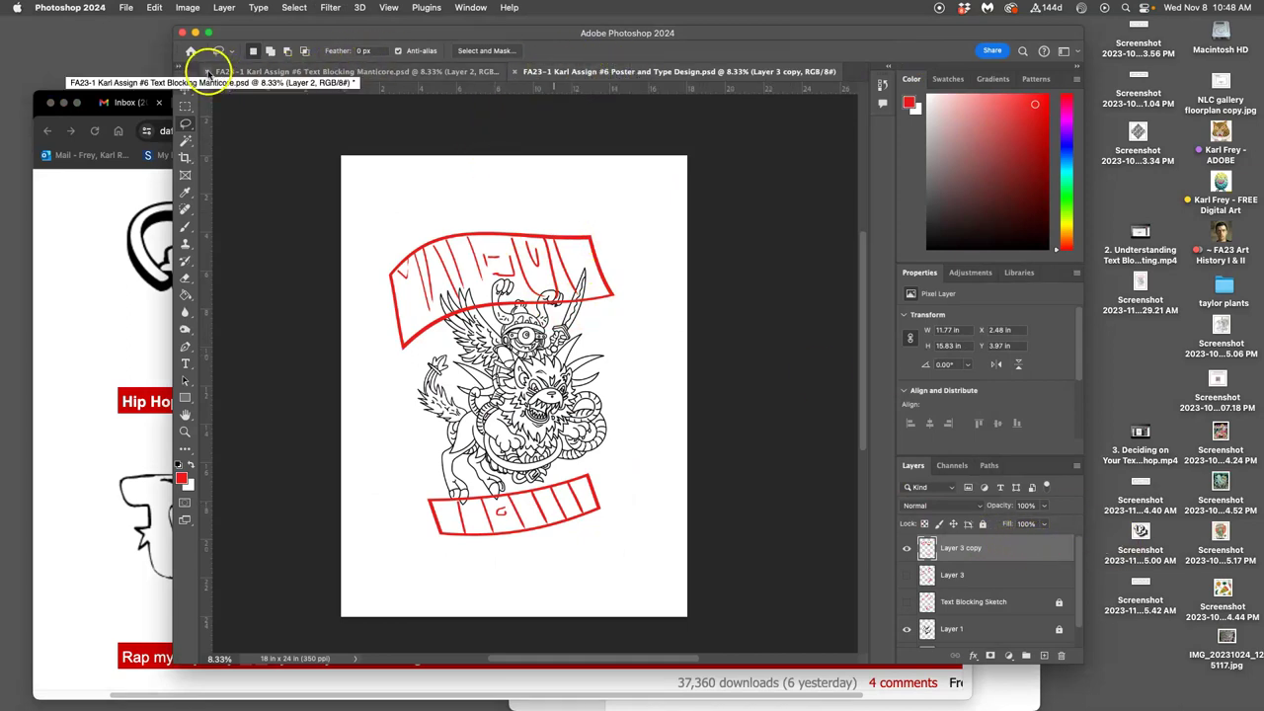
# Close the Manticore file without saving and place the TI★CORE screenshot along the poster's bottom
pyautogui.click(208, 73)
pyautogui.click(634, 299)
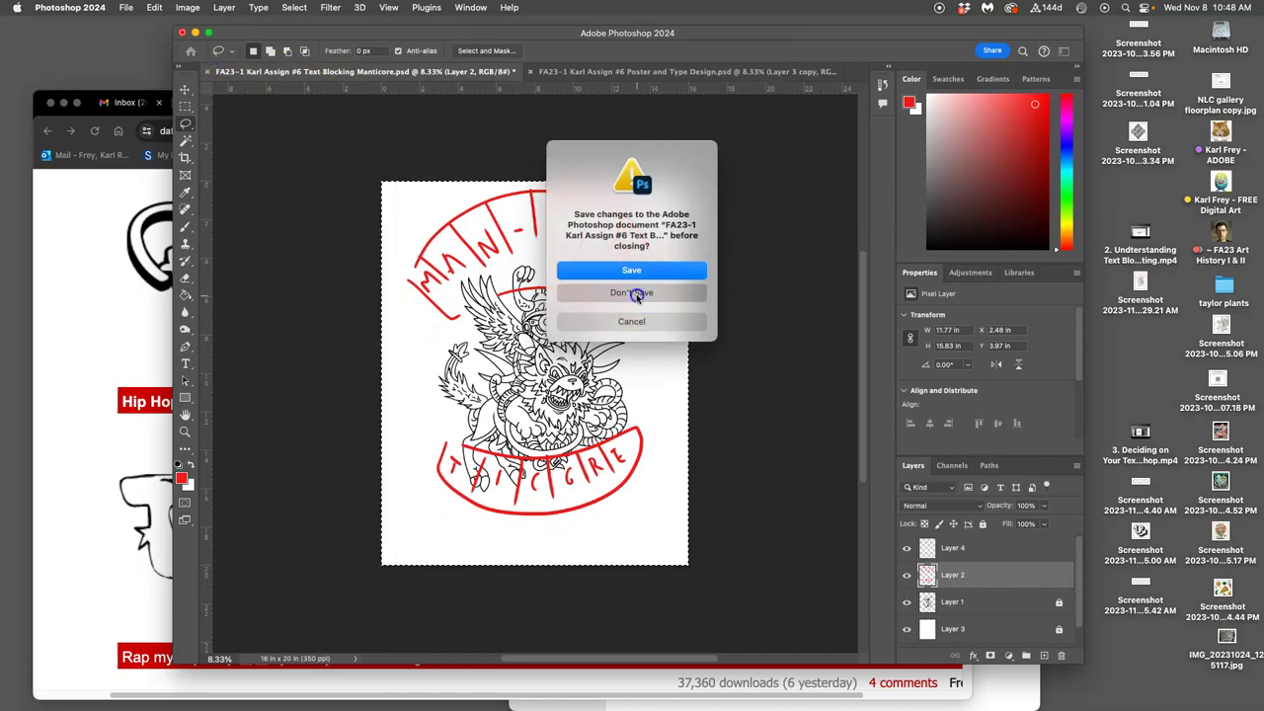
pyautogui.moveTo(1148, 582); pyautogui.dragTo(616, 561)
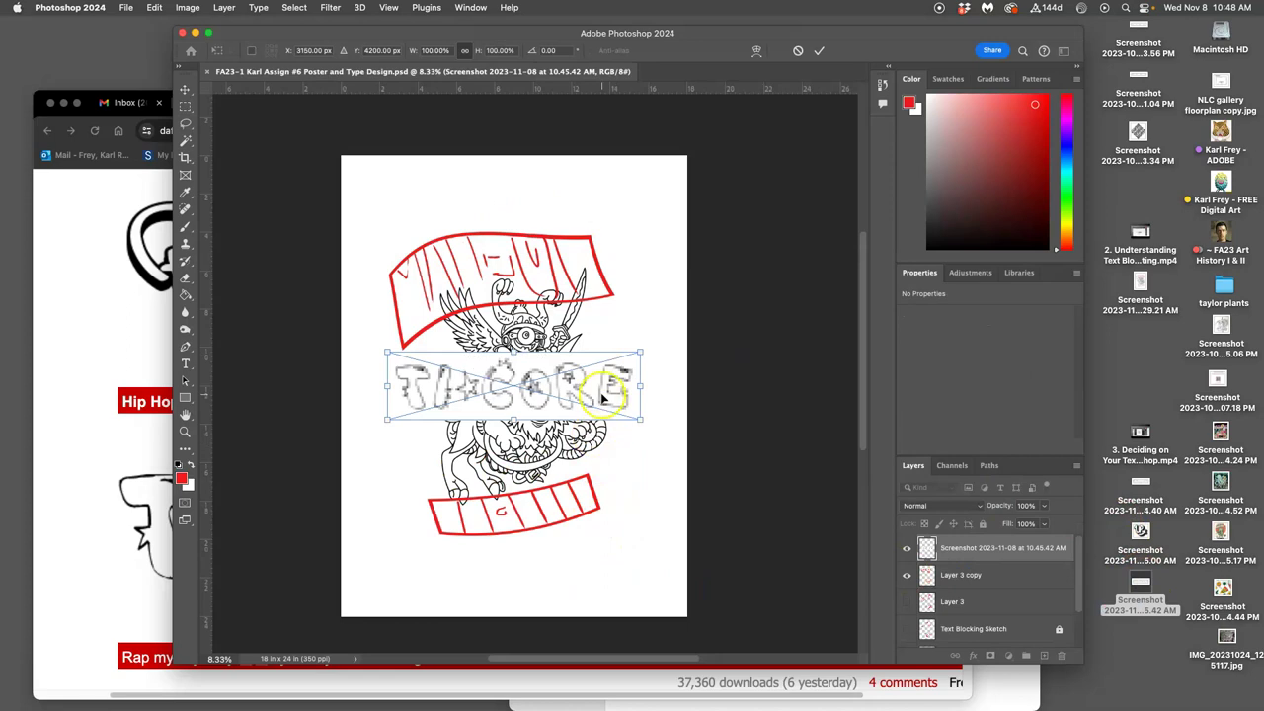
pyautogui.moveTo(604, 397); pyautogui.dragTo(593, 575)
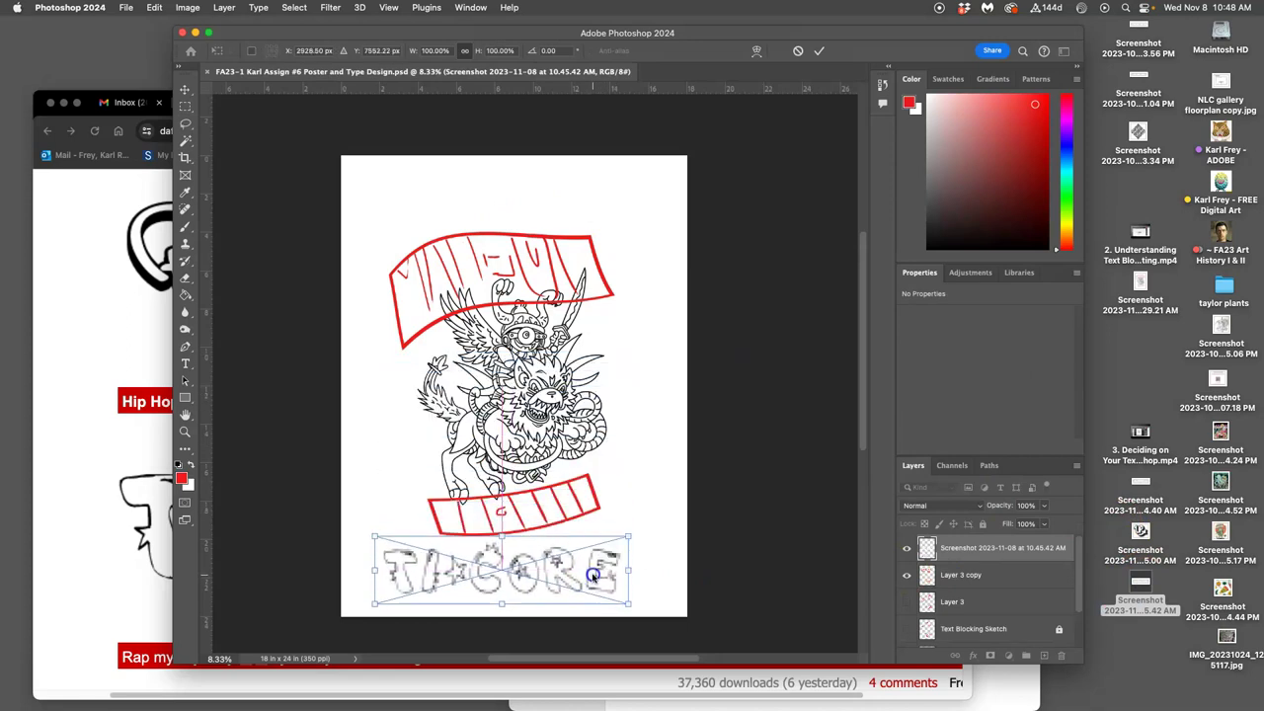
pyautogui.press('Return')
# Place a screenshot at the poster's top, then undo it as the wrong one
pyautogui.click(1142, 81)
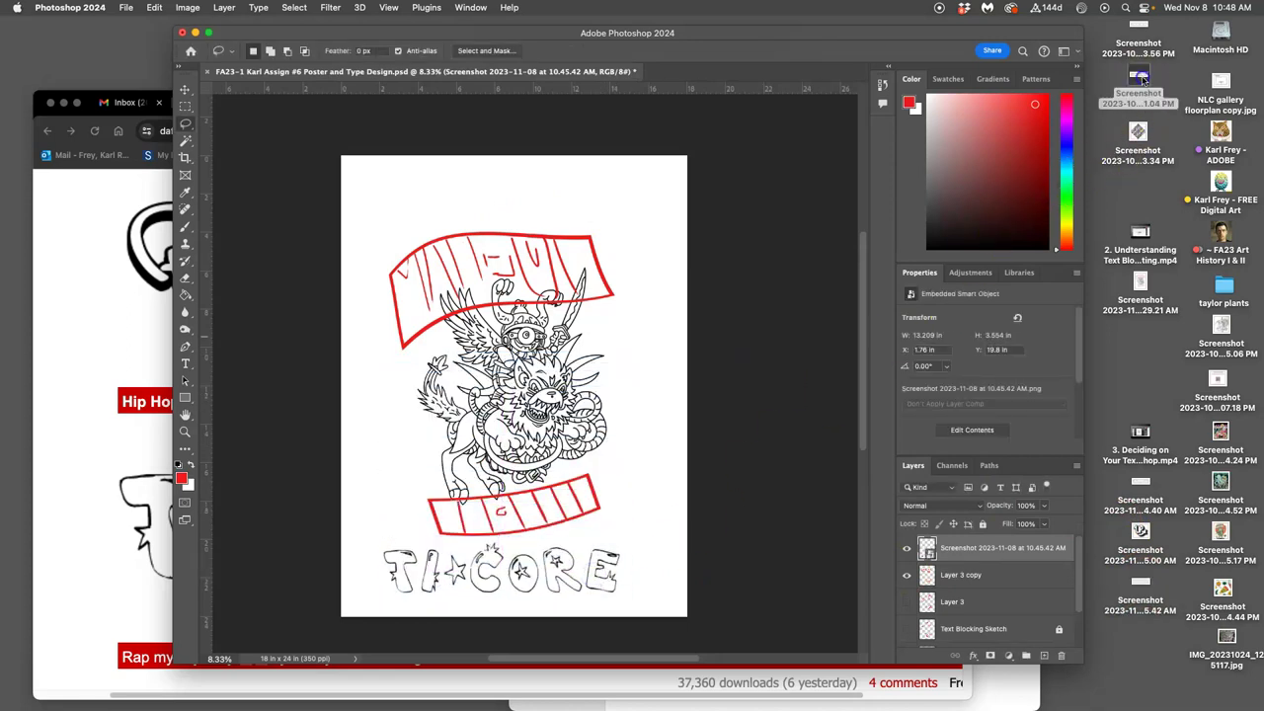
pyautogui.moveTo(1143, 81); pyautogui.dragTo(519, 184)
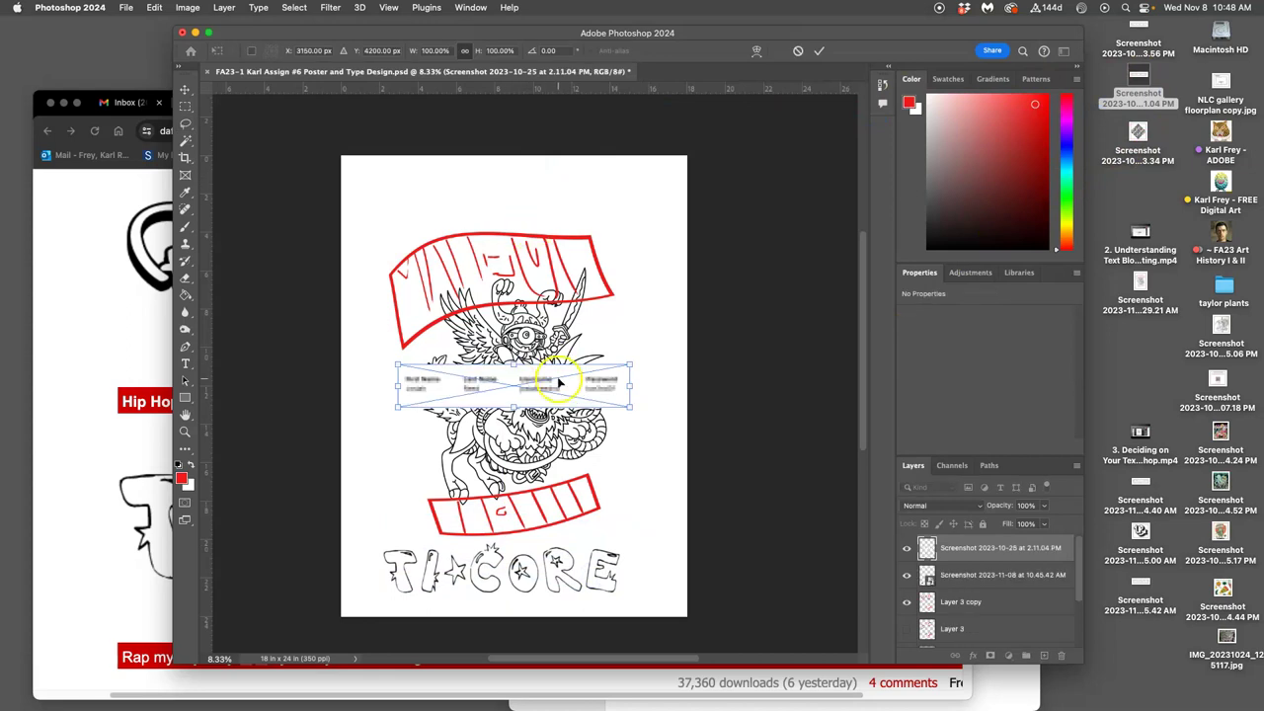
pyautogui.moveTo(560, 387); pyautogui.dragTo(571, 199)
pyautogui.press('Return')
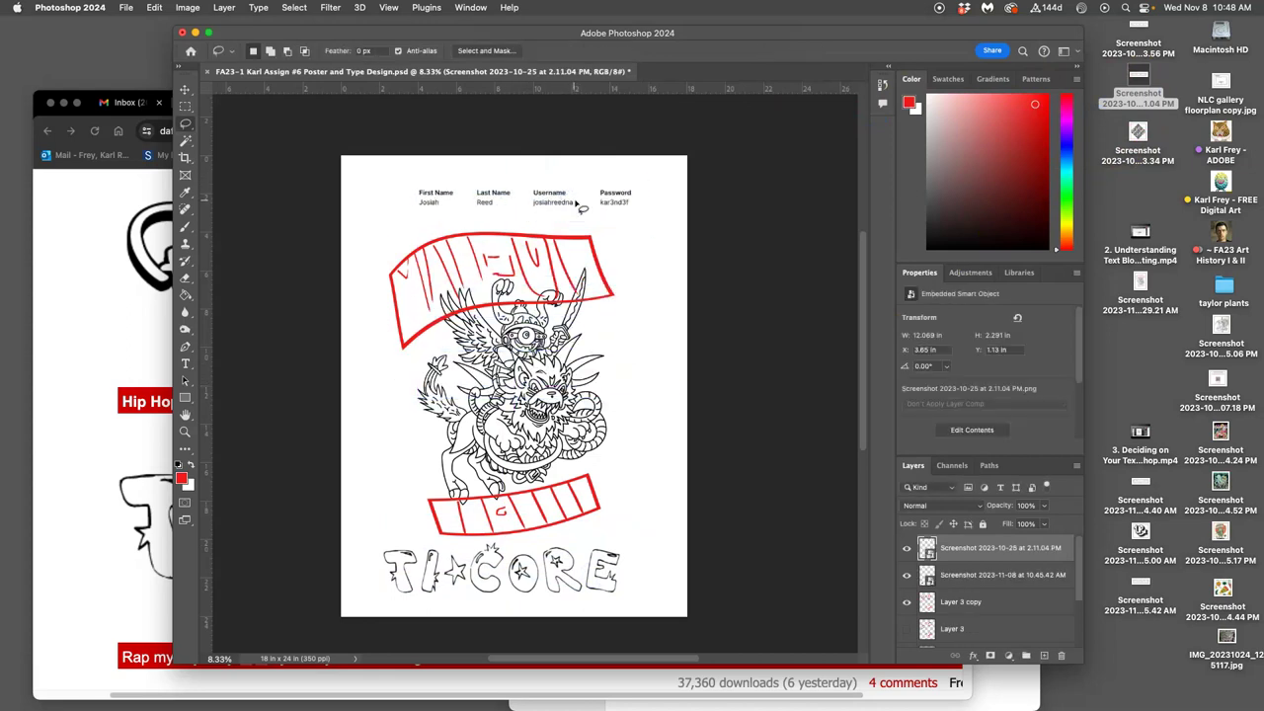
pyautogui.press('super+z')
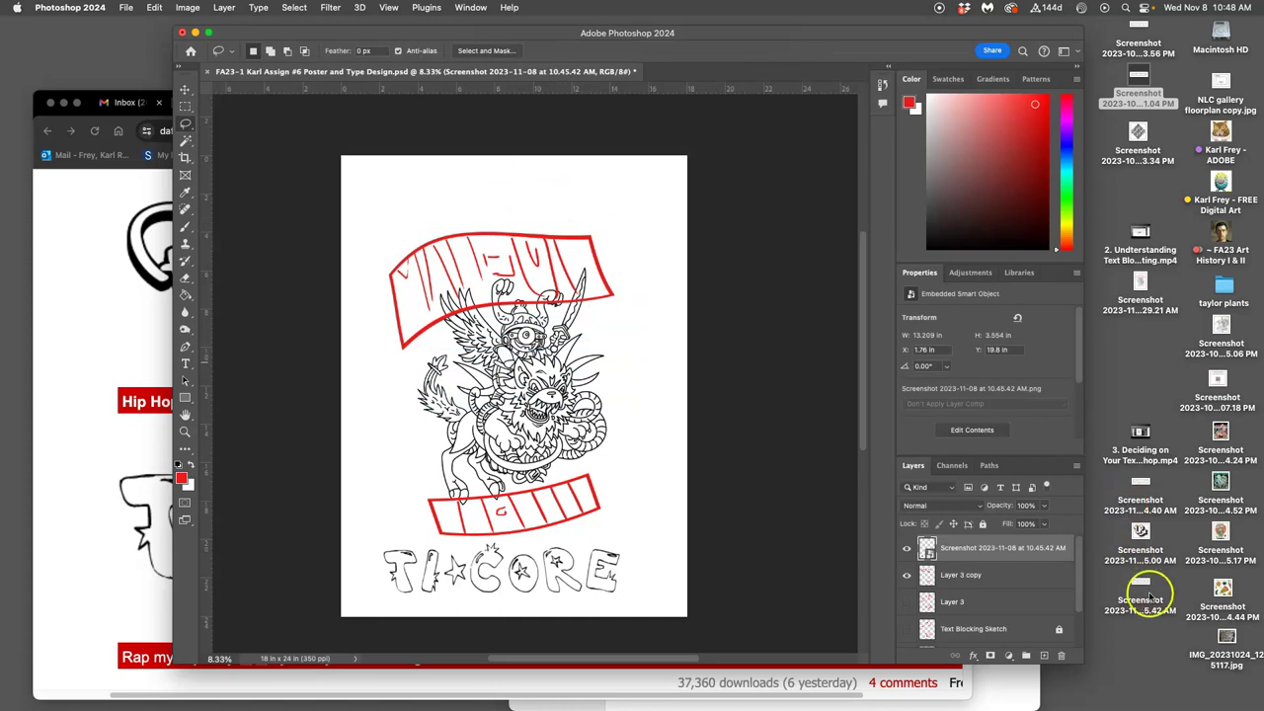
# Place the MAN UP lettering across the poster's top, tilted about nine degrees
pyautogui.click(1140, 637)
pyautogui.moveTo(1144, 484); pyautogui.dragTo(586, 199)
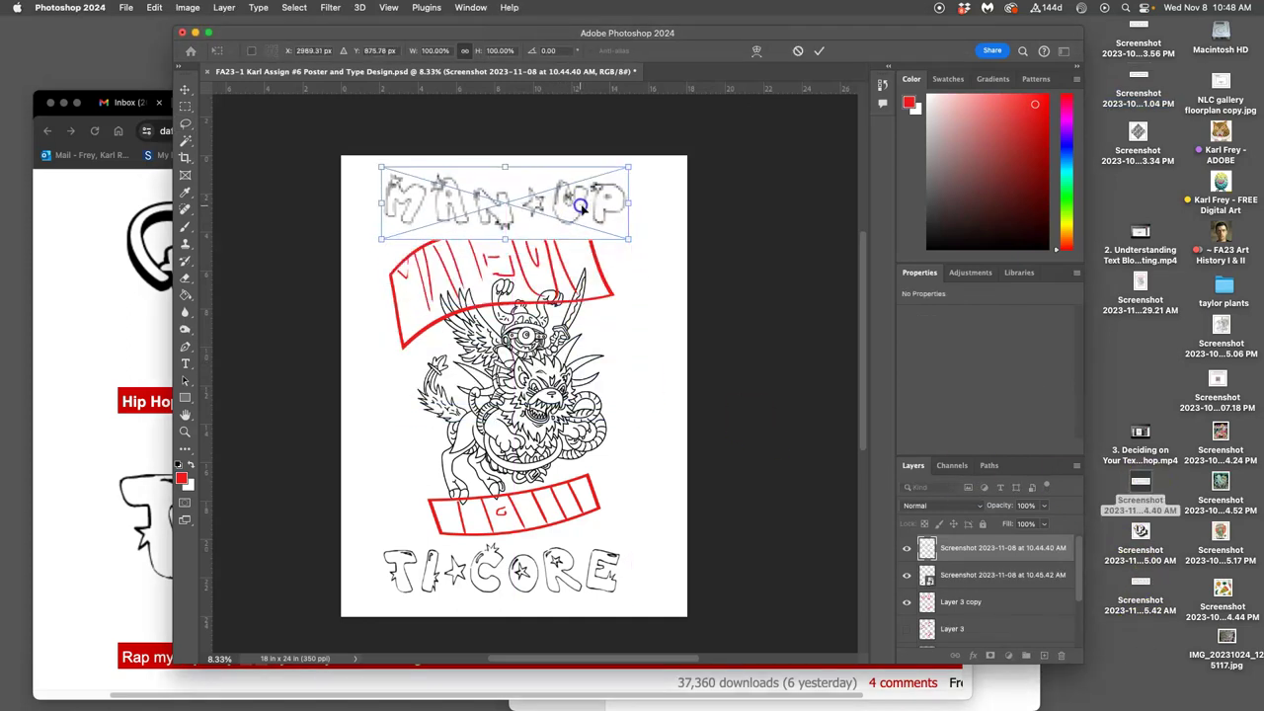
pyautogui.moveTo(643, 169); pyautogui.dragTo(626, 146)
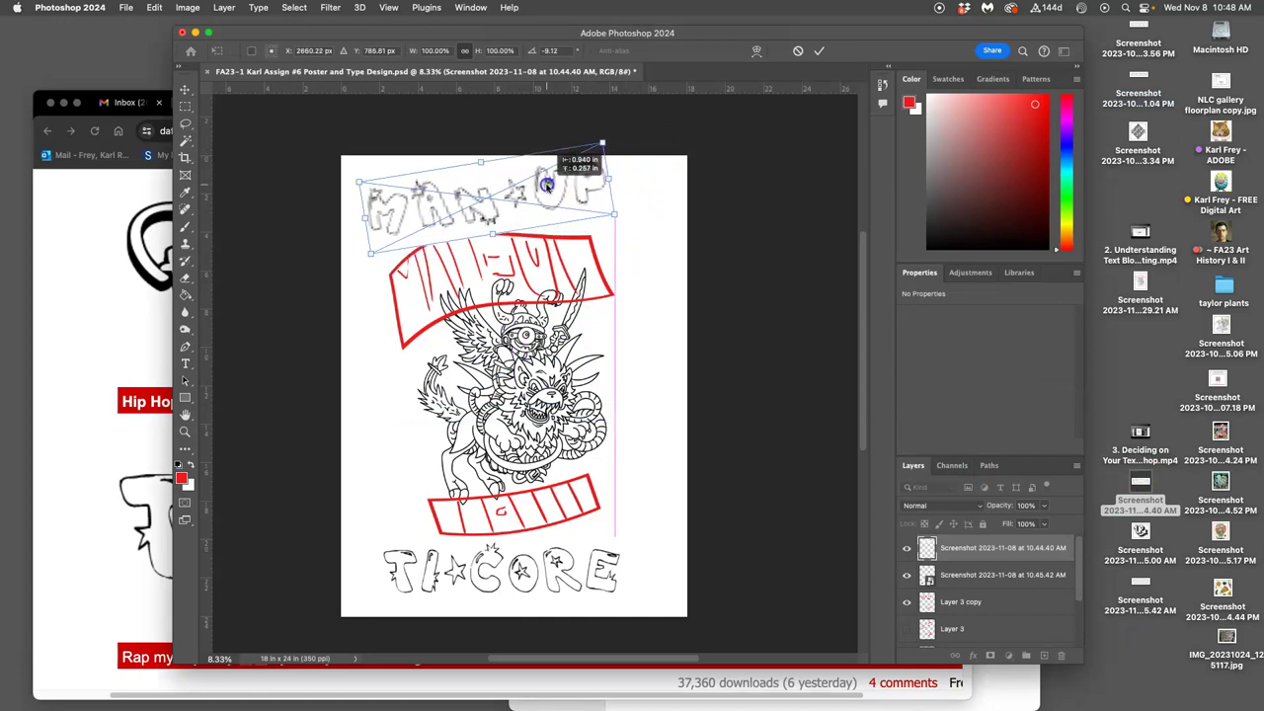
pyautogui.press('Return')
pyautogui.press('l')
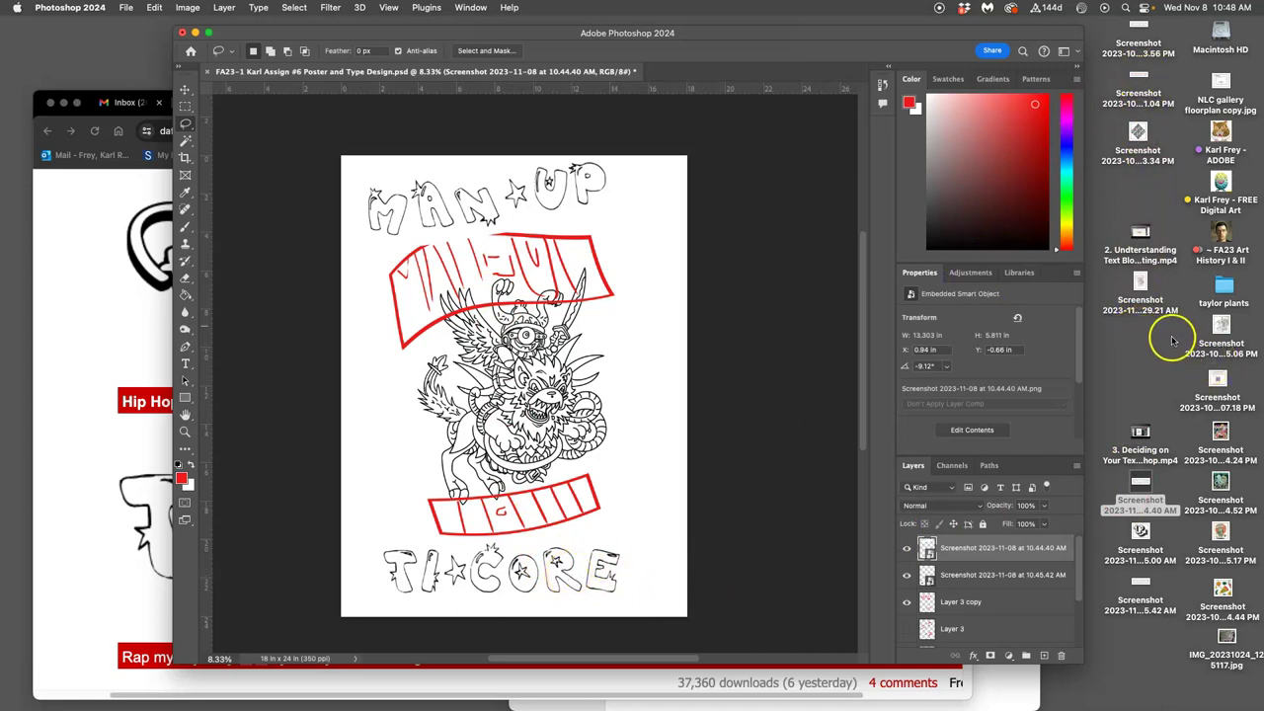
pyautogui.press('f')
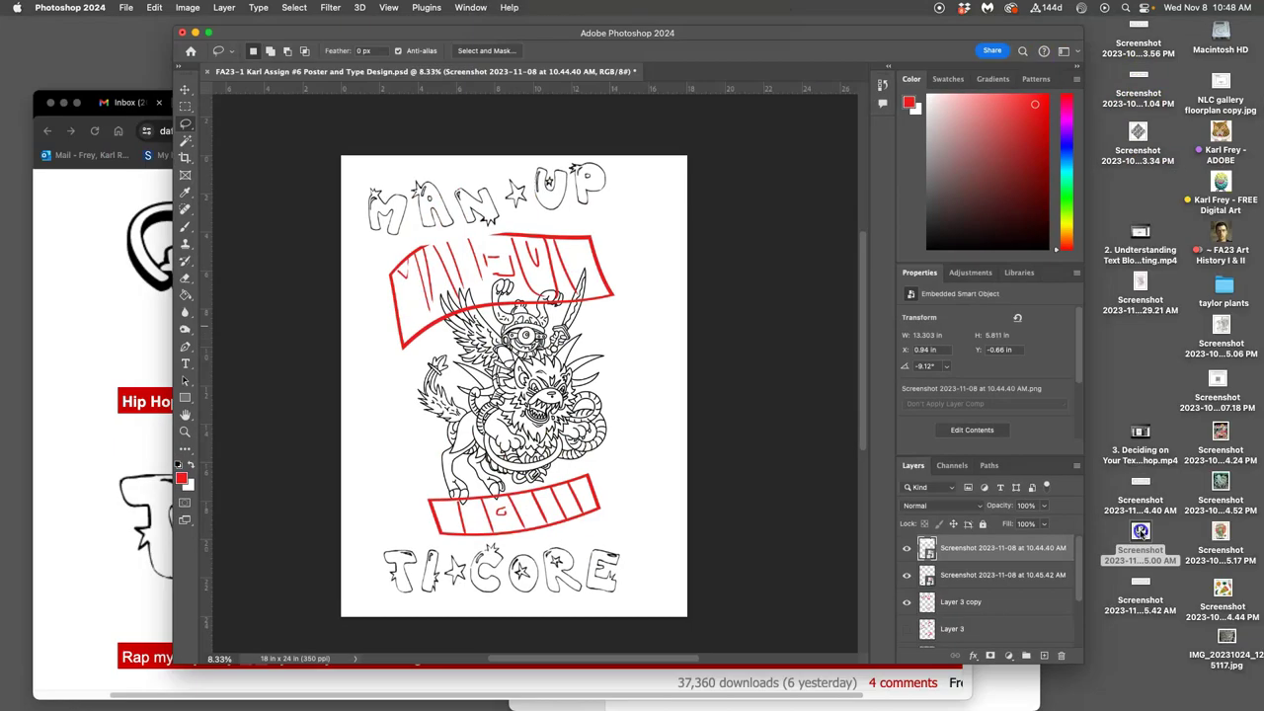
# Place the UP lettering screenshot on the poster, nudged slightly left
pyautogui.moveTo(1140, 531); pyautogui.dragTo(550, 420)
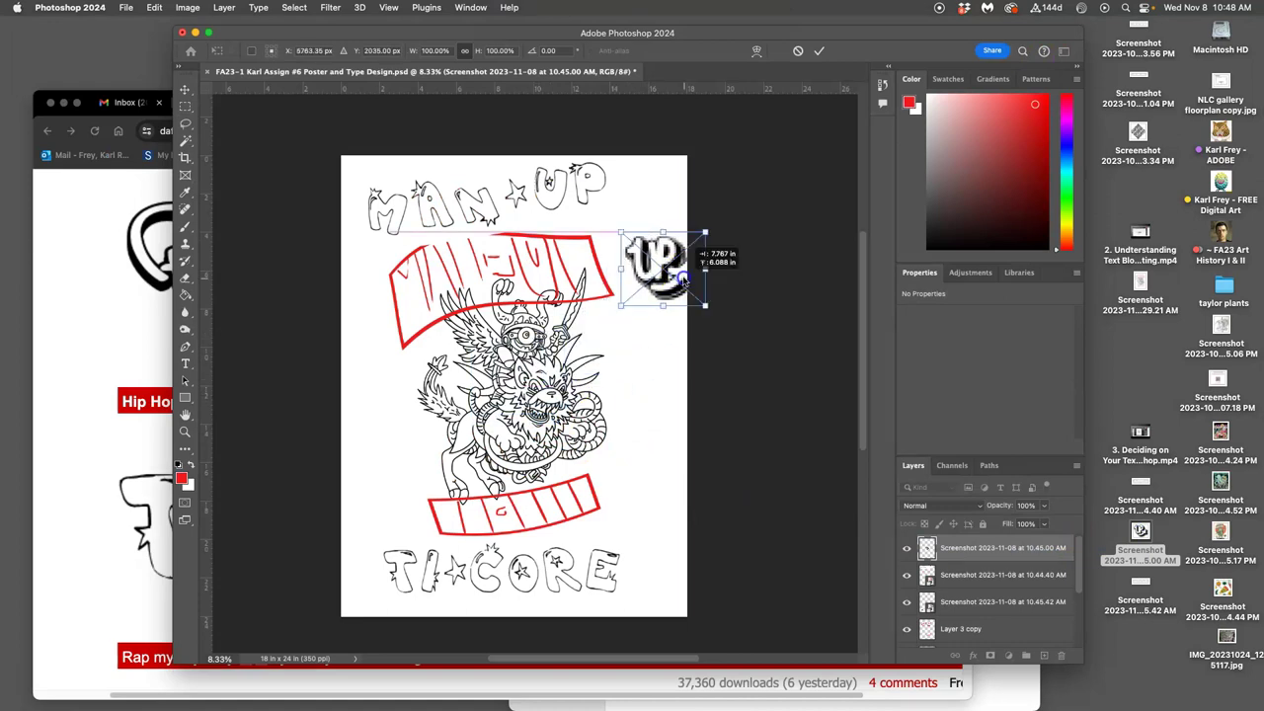
pyautogui.moveTo(683, 282); pyautogui.dragTo(666, 279)
pyautogui.press('Return')
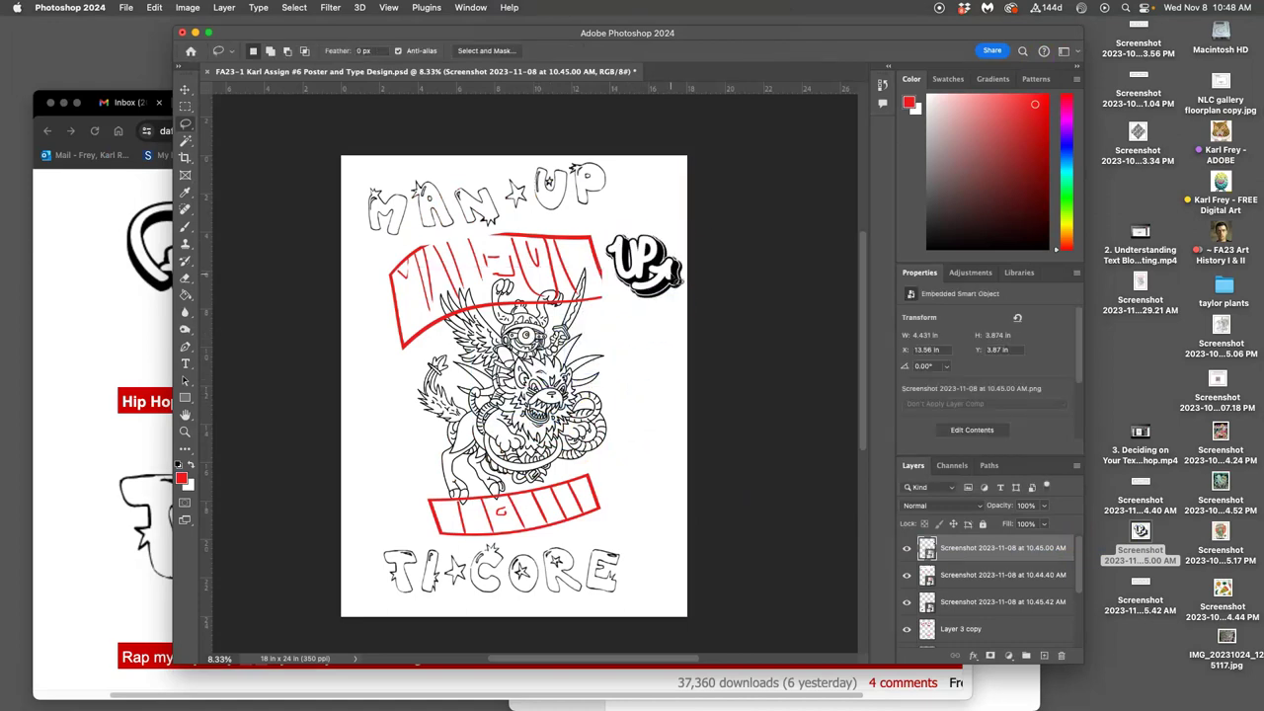
pyautogui.click(651, 259)
# Rotate, scale the UP lettering to about 127% and move it onto the top red banner
pyautogui.hotkey('ctrl', 't')
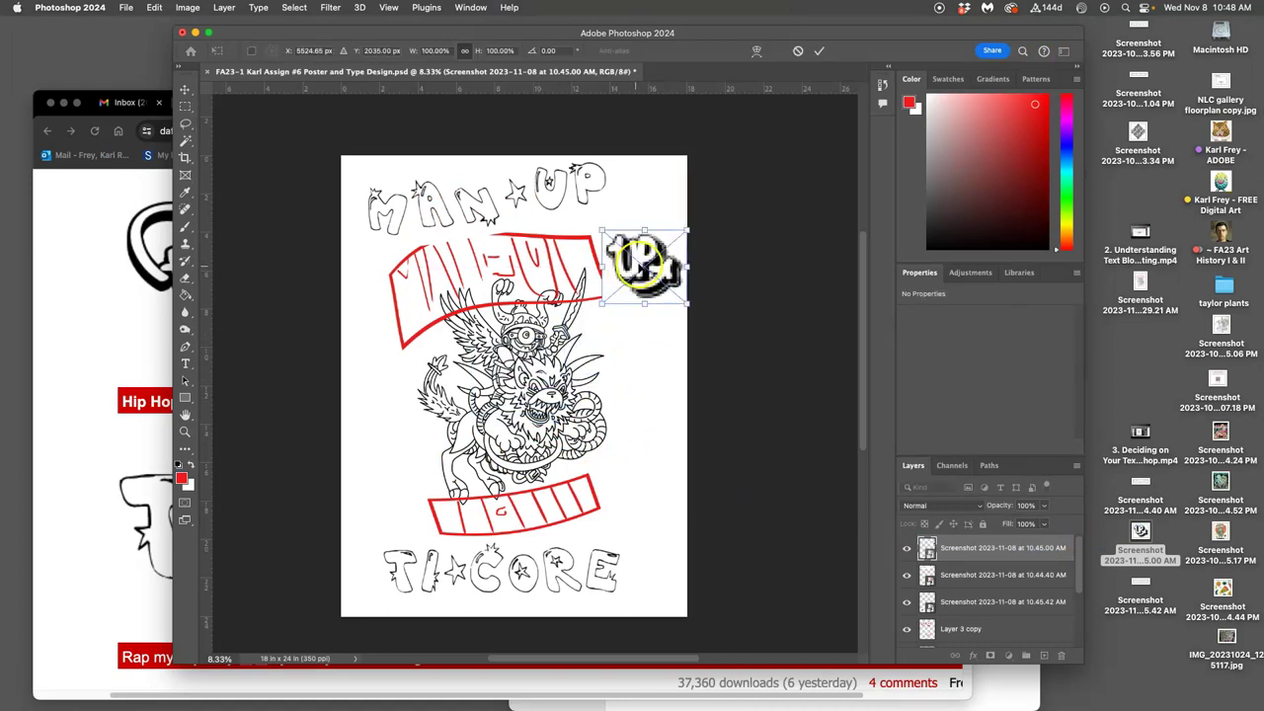
pyautogui.moveTo(699, 223)
pyautogui.mouseDown()
pyautogui.moveTo(680, 210)
pyautogui.moveTo(675, 225)
pyautogui.mouseUp()
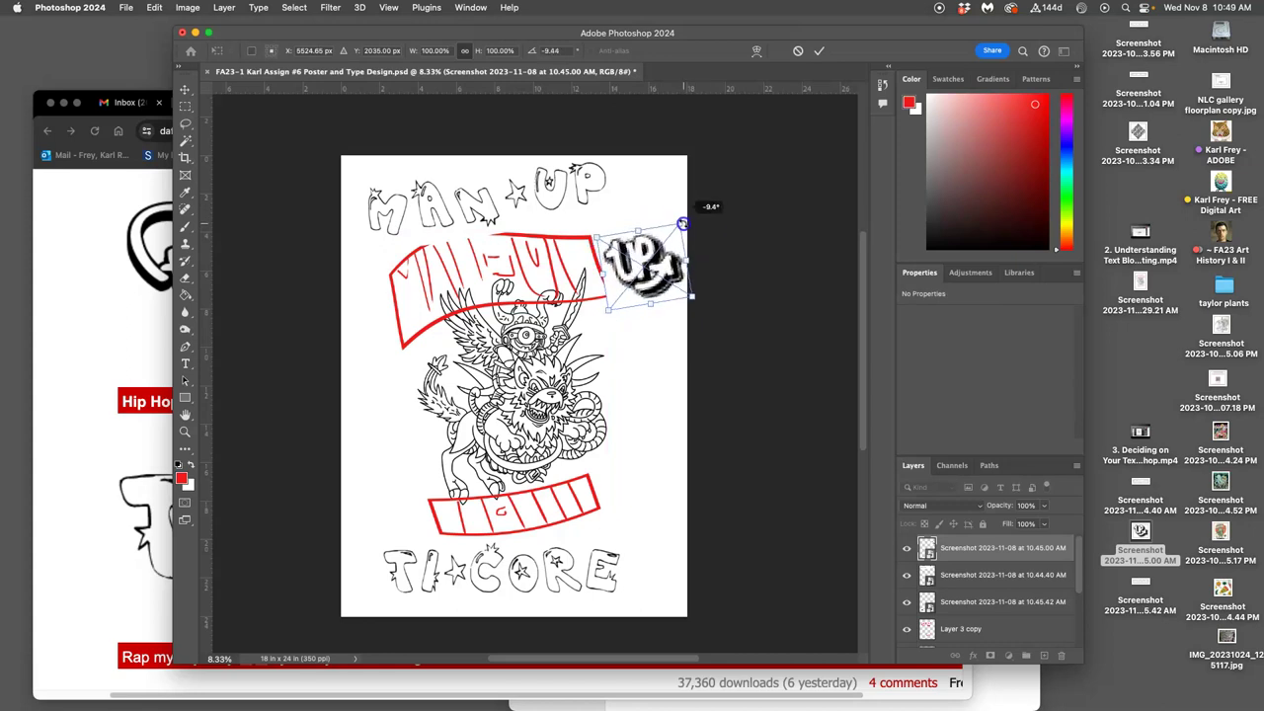
pyautogui.moveTo(641, 265); pyautogui.dragTo(592, 259)
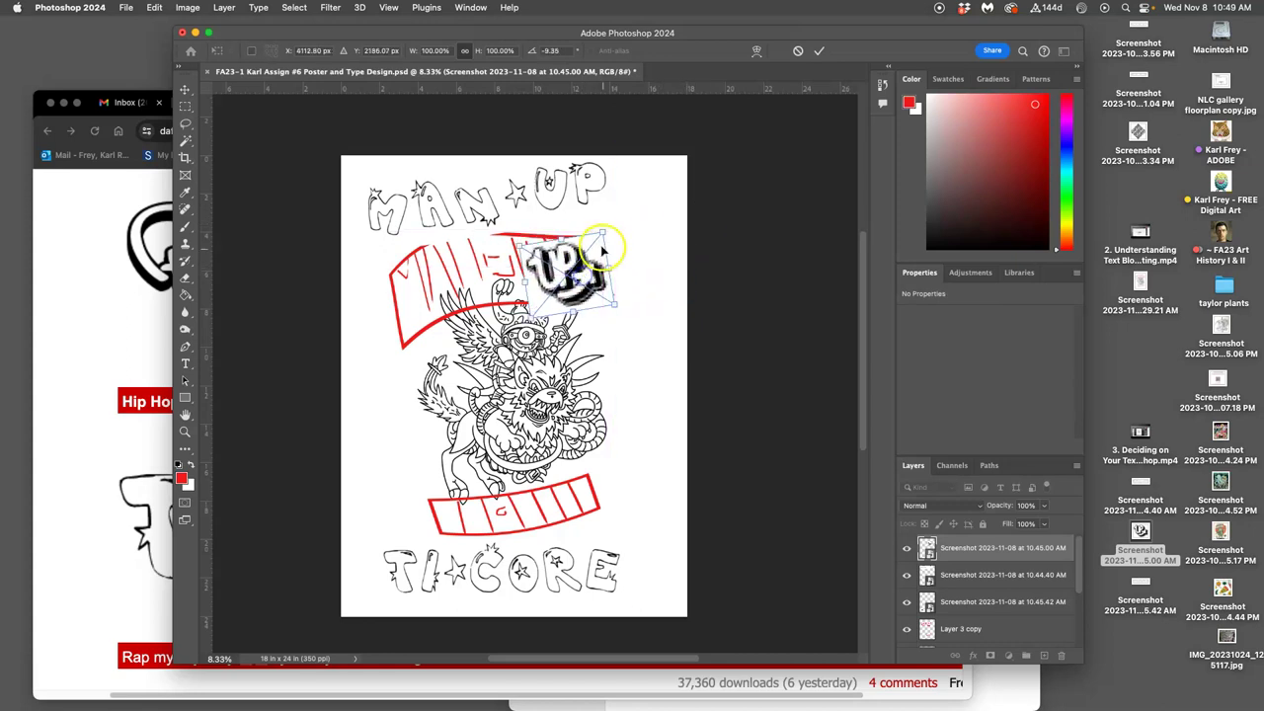
pyautogui.moveTo(618, 219); pyautogui.dragTo(630, 215)
pyautogui.moveTo(618, 265); pyautogui.dragTo(616, 289)
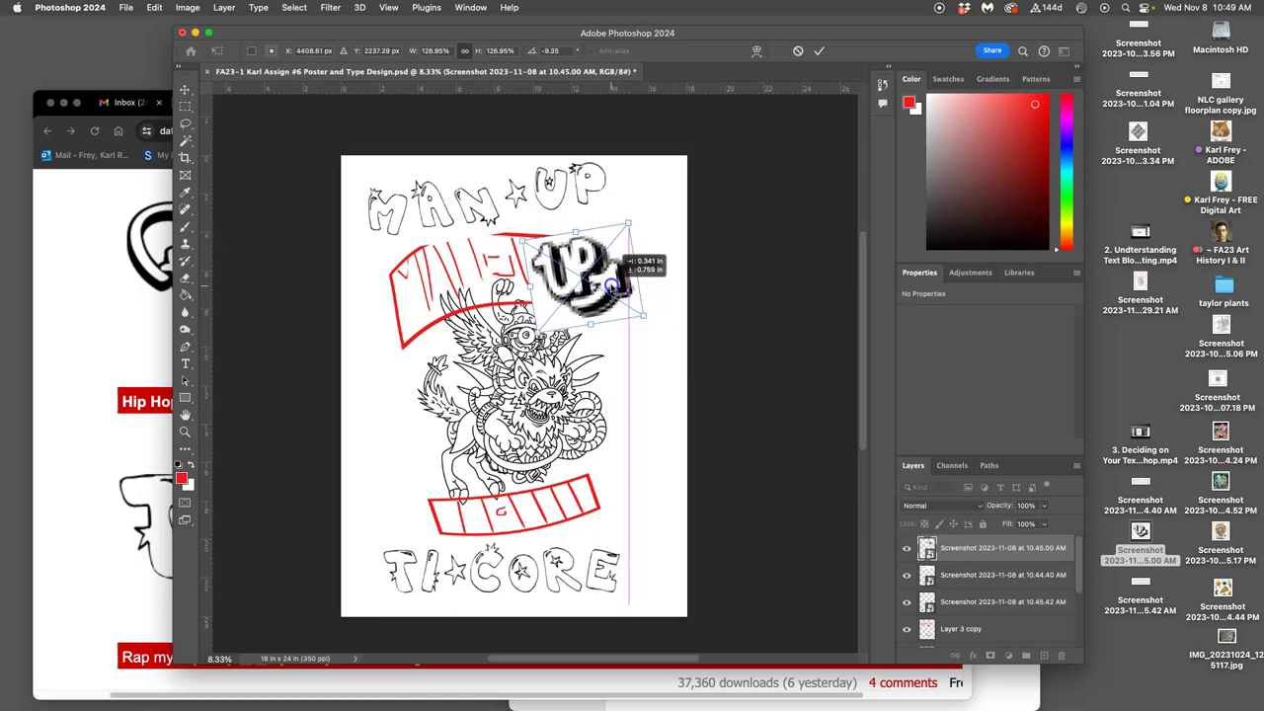
pyautogui.moveTo(646, 329); pyautogui.dragTo(589, 309)
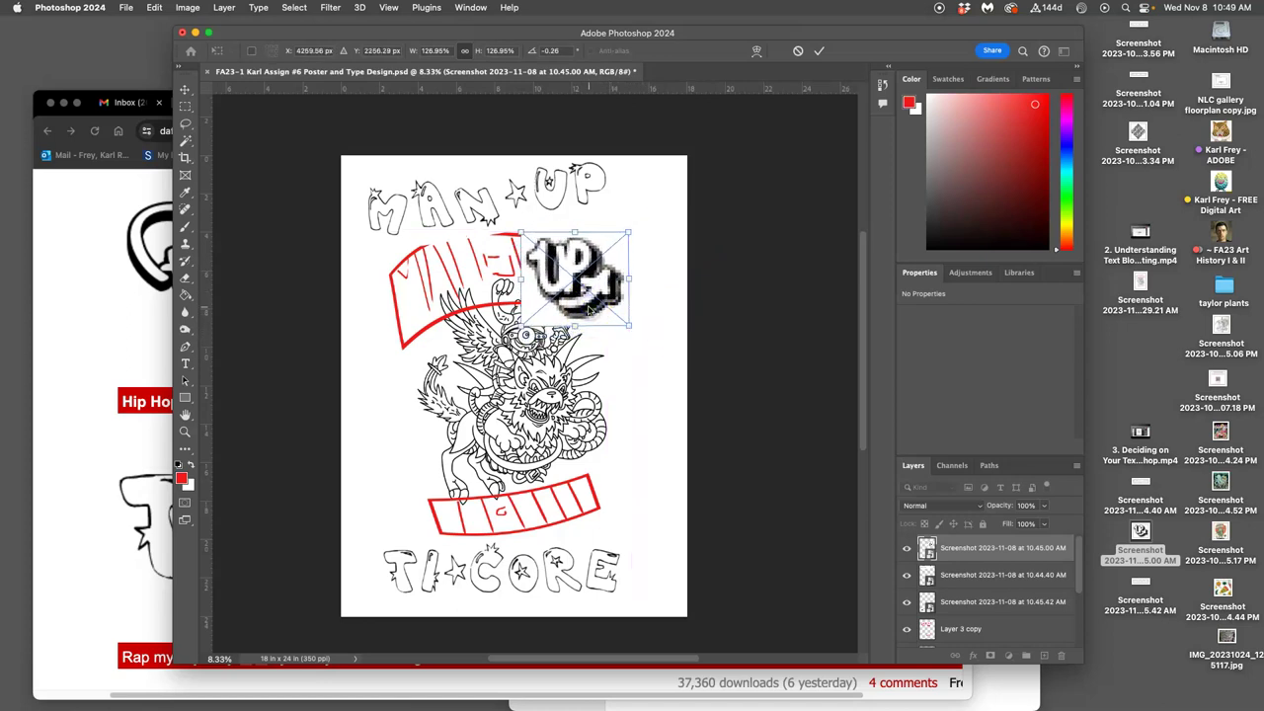
pyautogui.press('Return')
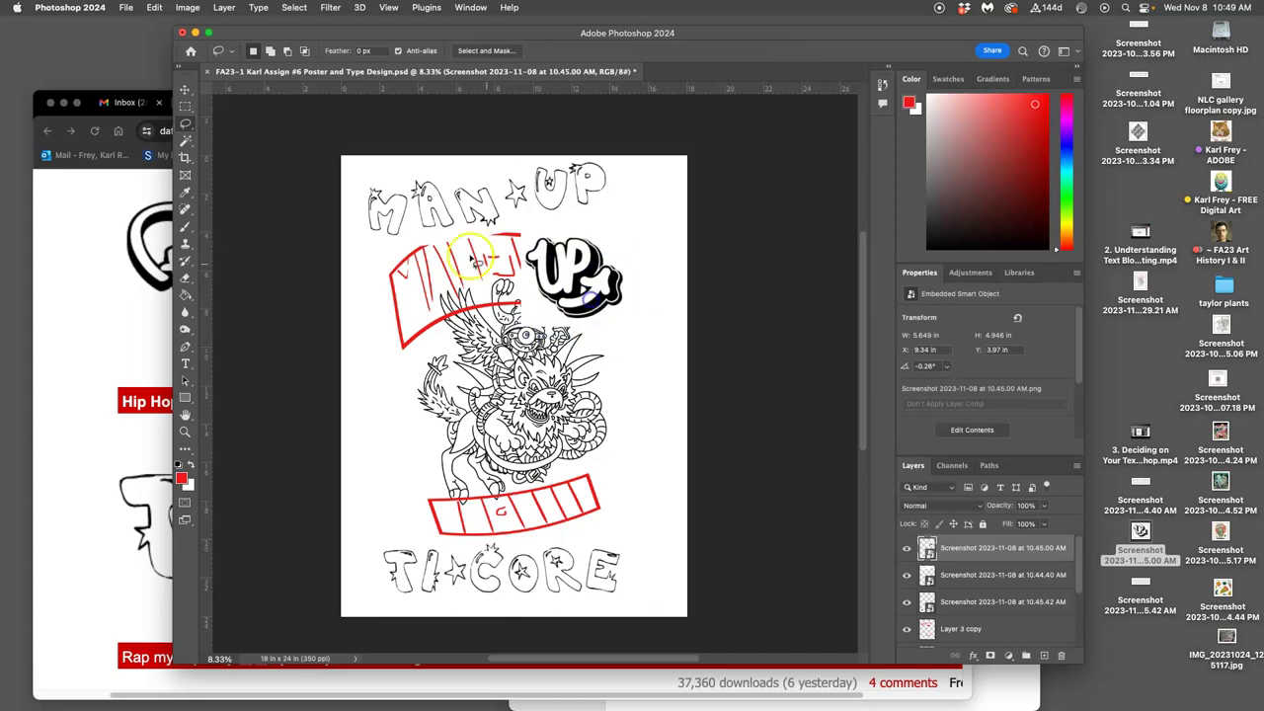
# Shift the UP lettering along the banner and set its layer to Multiply
pyautogui.click(185, 89)
pyautogui.moveTo(580, 258)
pyautogui.mouseDown()
pyautogui.moveTo(612, 259)
pyautogui.moveTo(580, 259)
pyautogui.mouseUp()
pyautogui.click(932, 504)
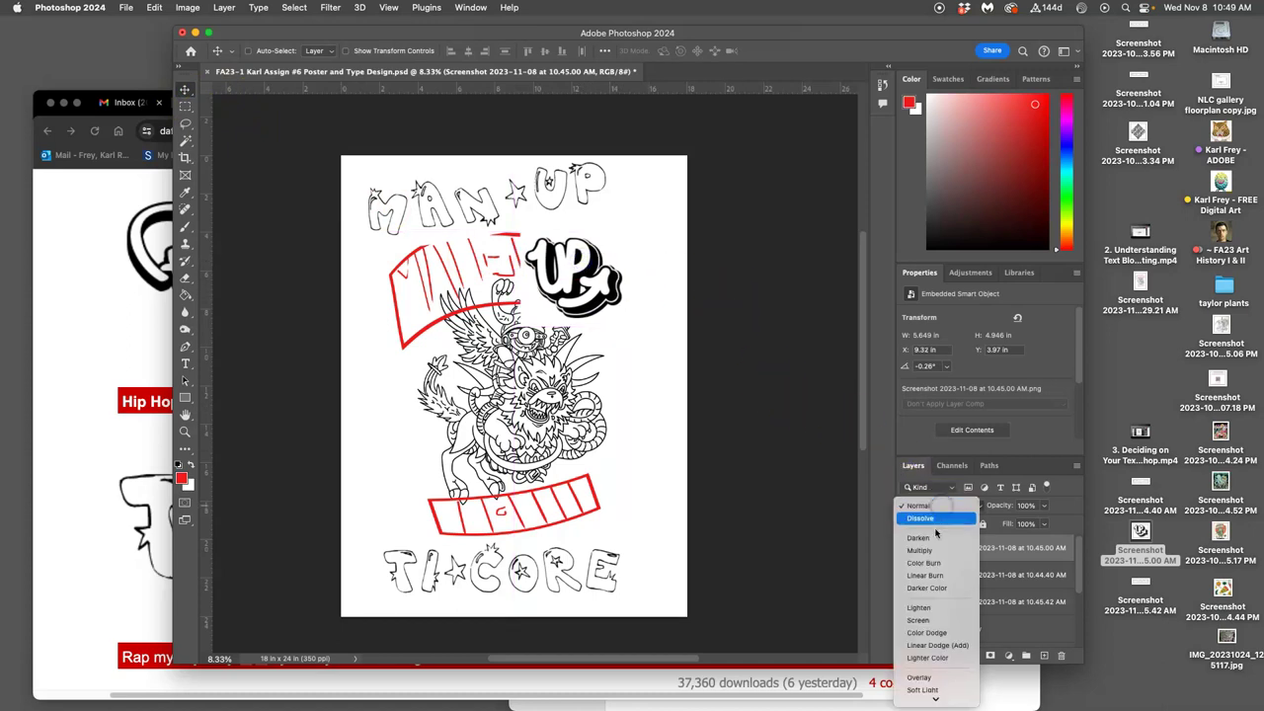
pyautogui.click(919, 550)
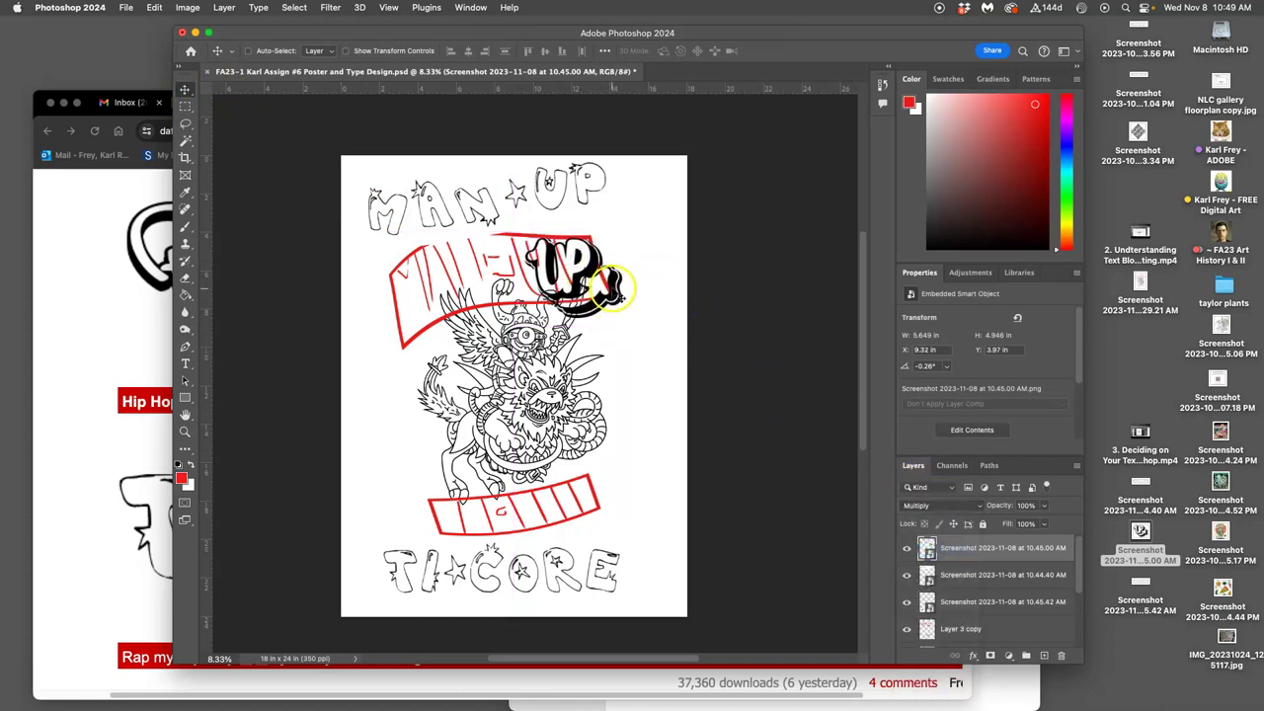
# Resize the UP lettering to about 117% and tilt it about -12 degrees
pyautogui.press('super+t')
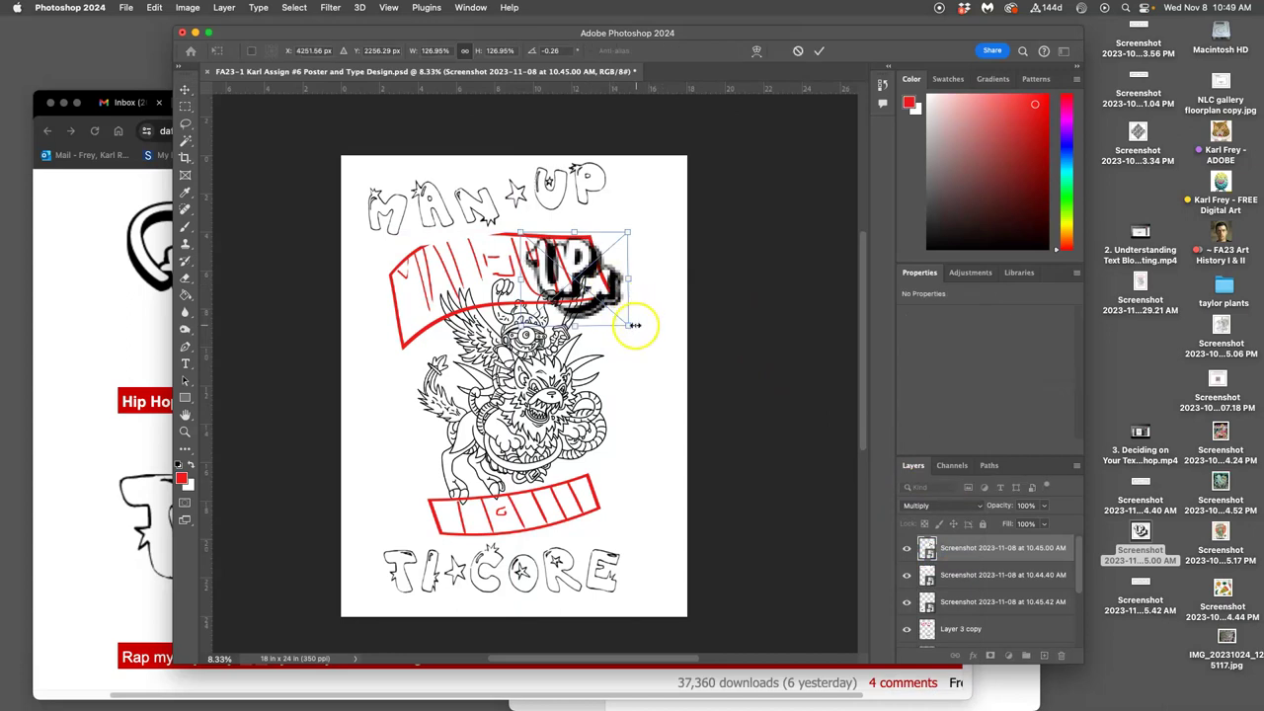
pyautogui.moveTo(632, 326); pyautogui.dragTo(600, 310)
pyautogui.moveTo(638, 248); pyautogui.dragTo(625, 222)
pyautogui.moveTo(600, 270); pyautogui.dragTo(596, 261)
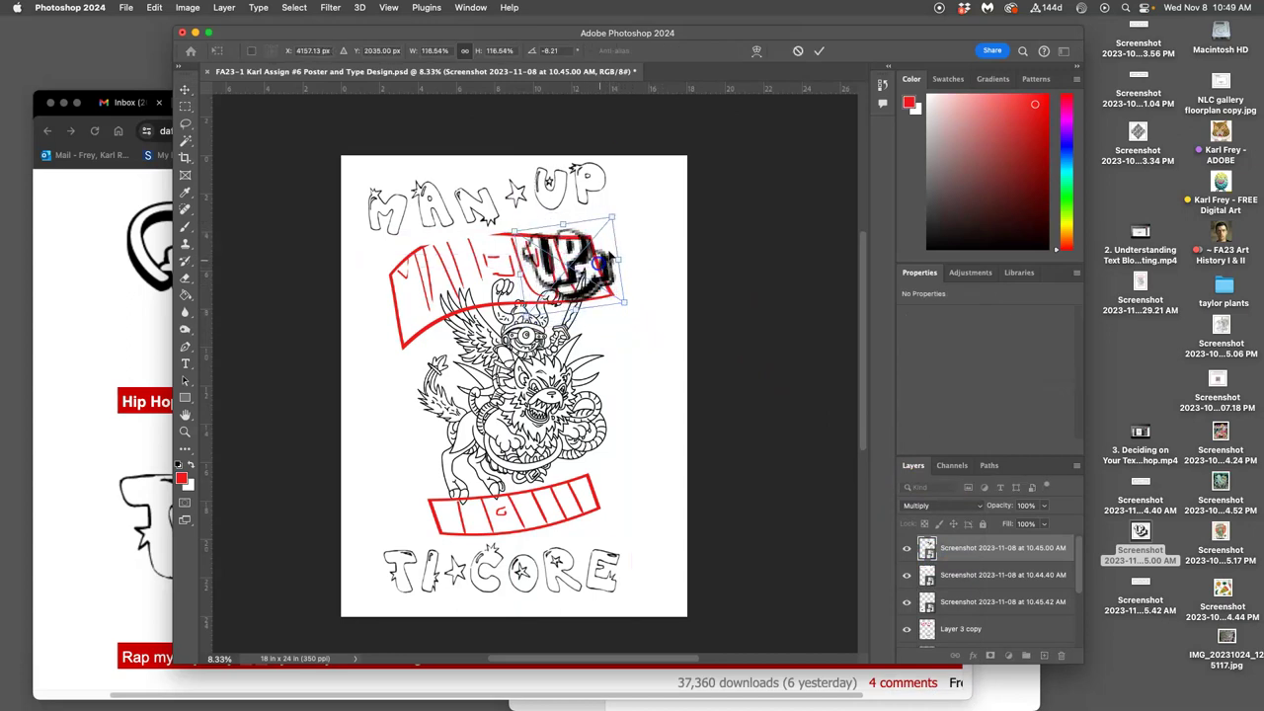
pyautogui.moveTo(623, 209); pyautogui.dragTo(619, 208)
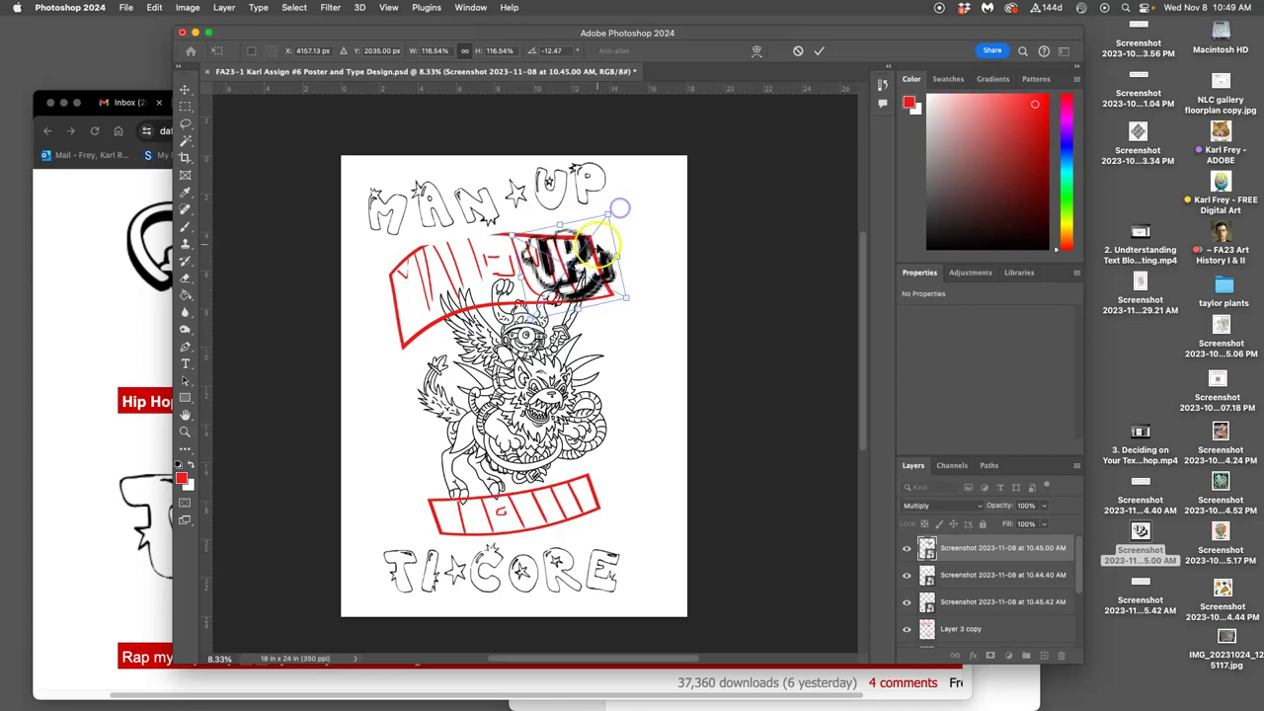
# Warp the UP lettering so it bends to fit the top red banner
pyautogui.rightClick(597, 241)
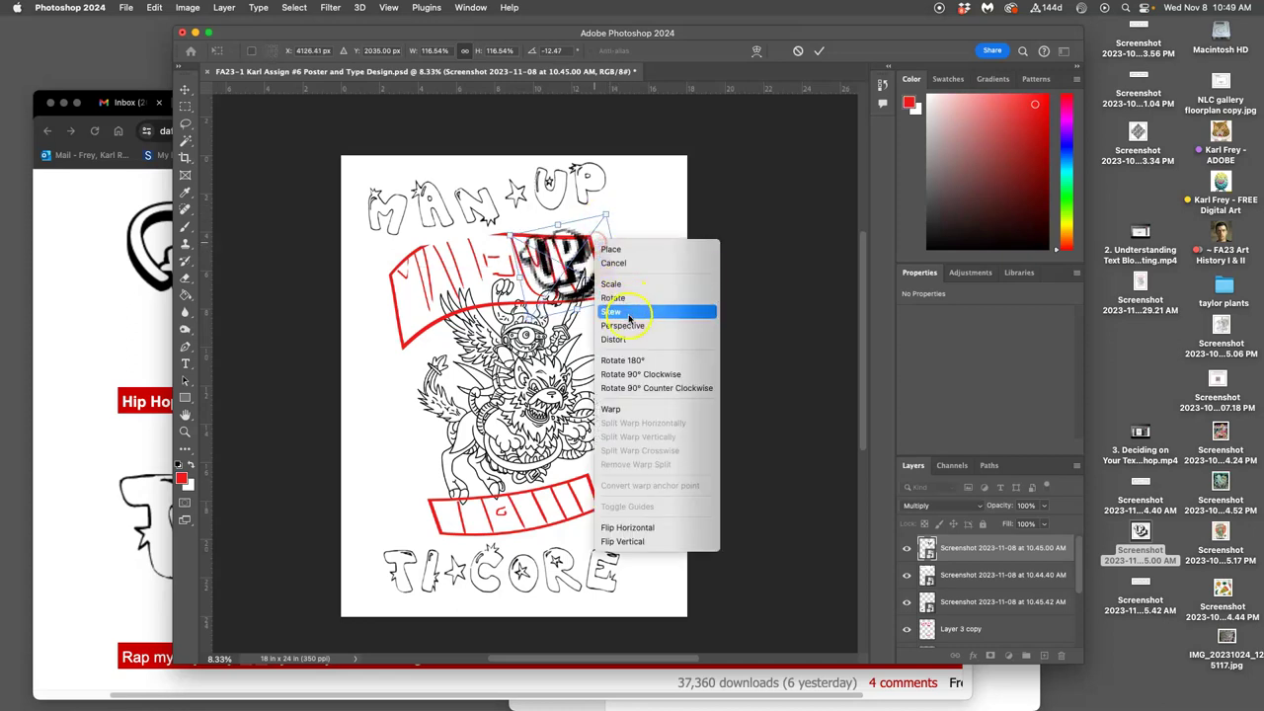
pyautogui.click(614, 408)
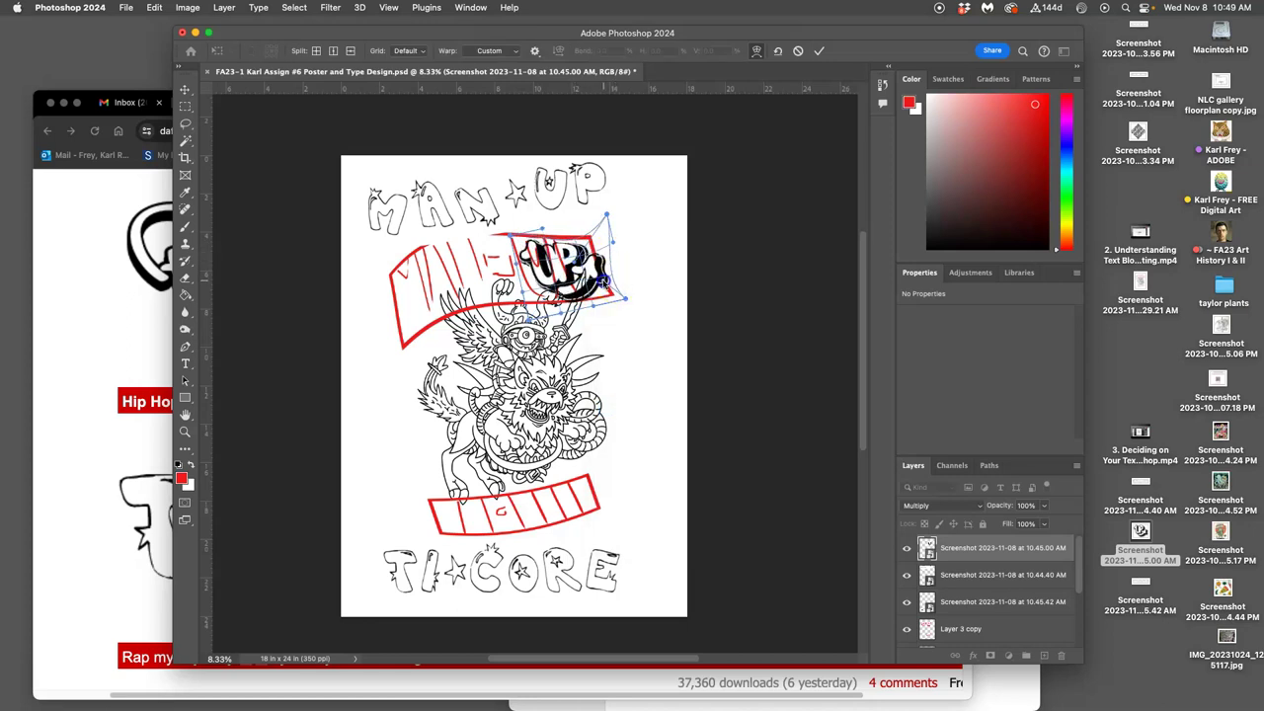
pyautogui.moveTo(530, 294); pyautogui.dragTo(494, 306)
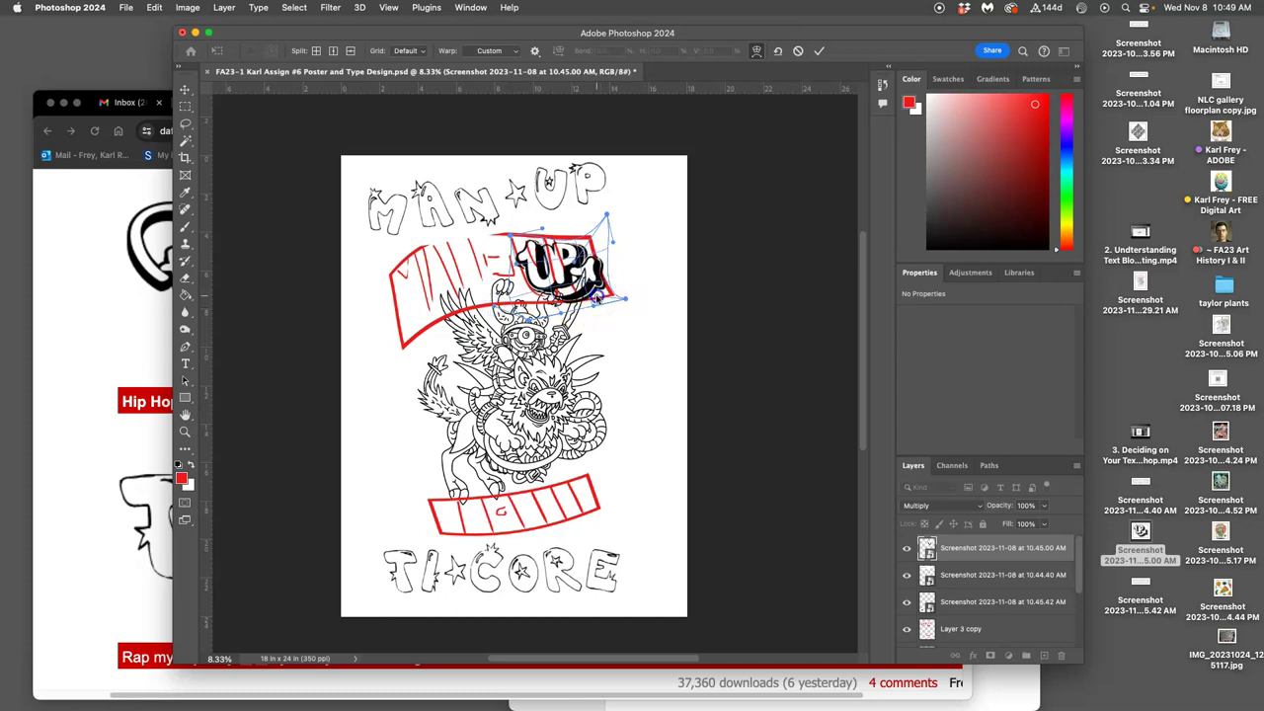
pyautogui.moveTo(611, 277); pyautogui.dragTo(573, 318)
pyautogui.moveTo(583, 253); pyautogui.dragTo(529, 228)
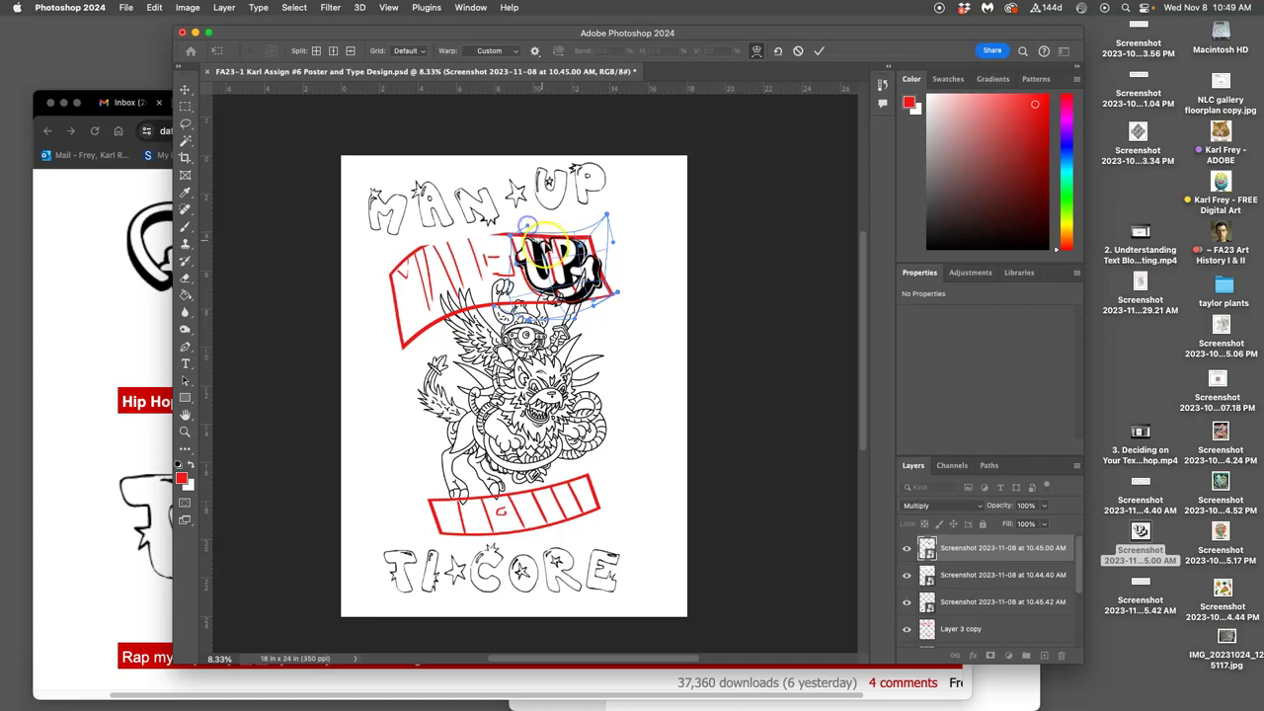
pyautogui.moveTo(589, 230); pyautogui.dragTo(524, 223)
pyautogui.press('Return')
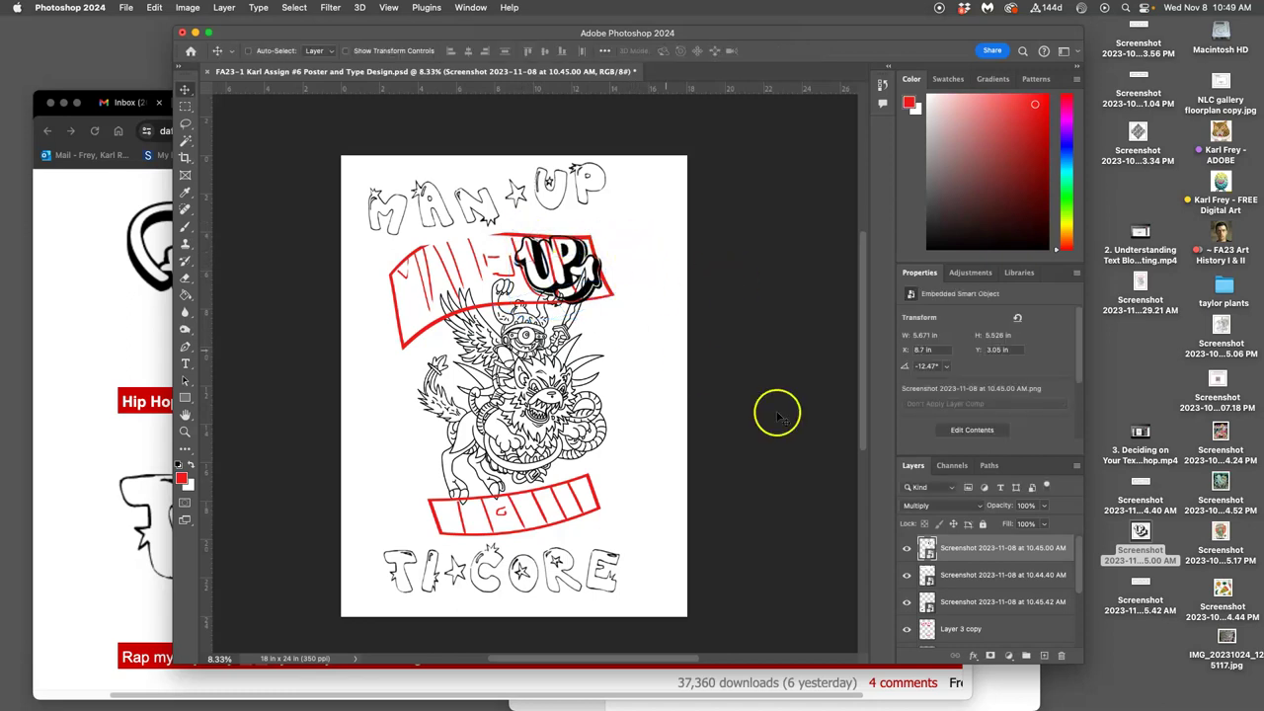
pyautogui.click(957, 582)
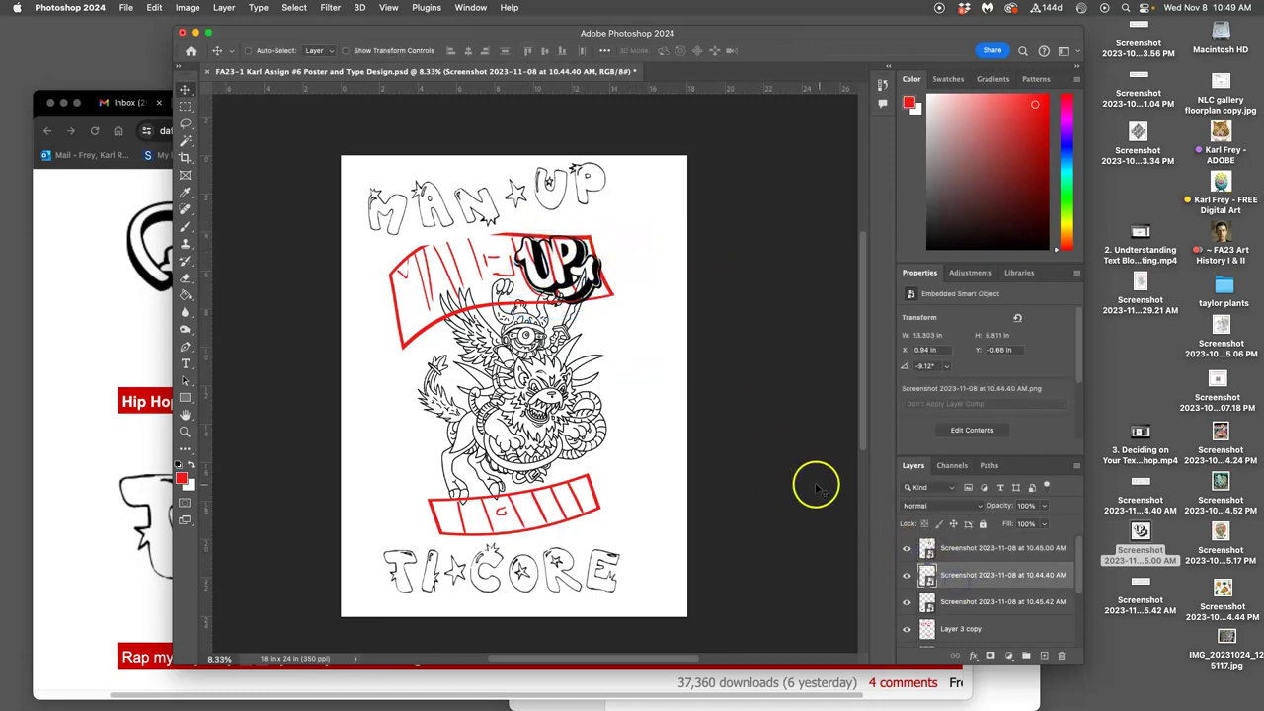
pyautogui.press('super+t')
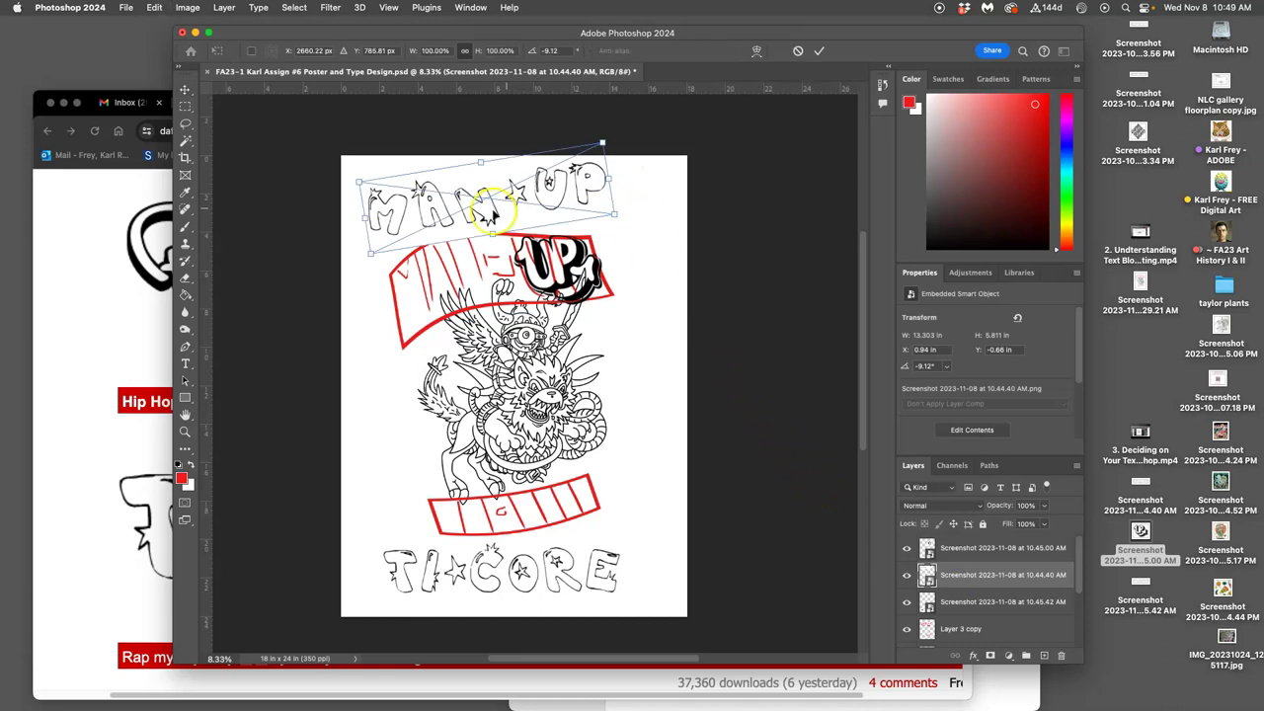
# Move MAN UP down over the top red banner in Multiply mode and hide the UP layer
pyautogui.rightClick(420, 212)
pyautogui.click(441, 379)
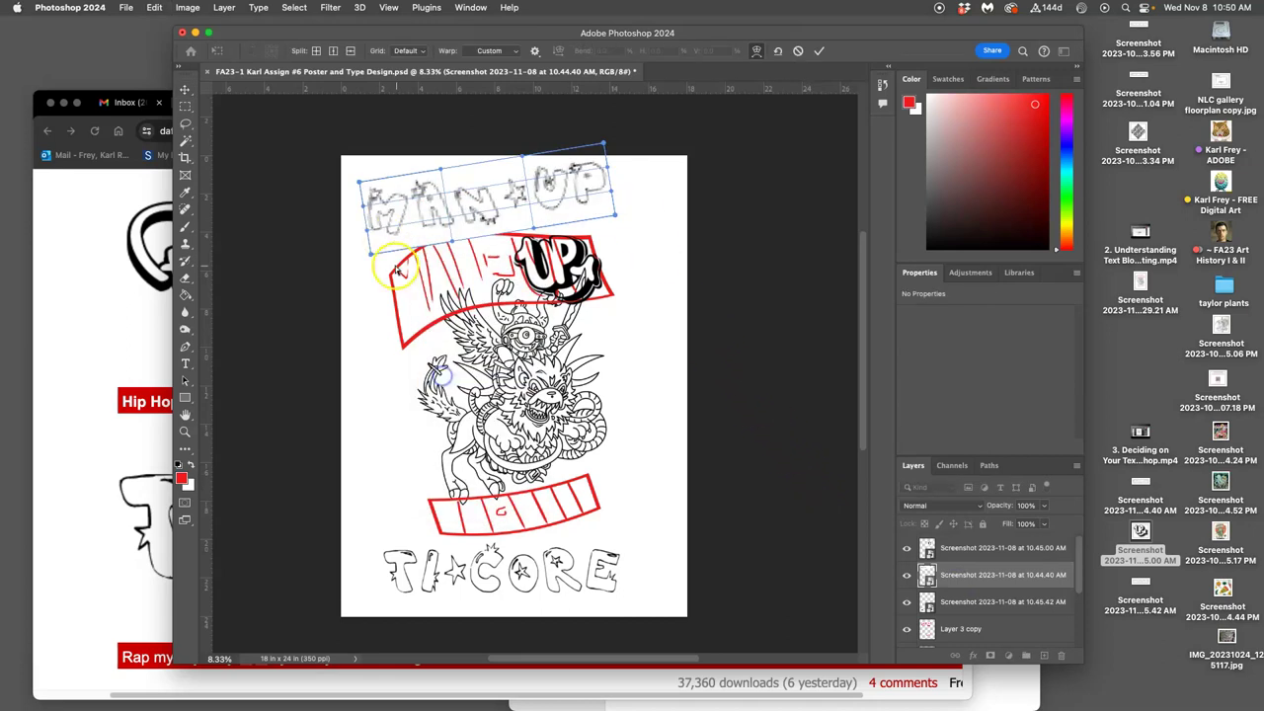
pyautogui.moveTo(371, 252); pyautogui.dragTo(386, 323)
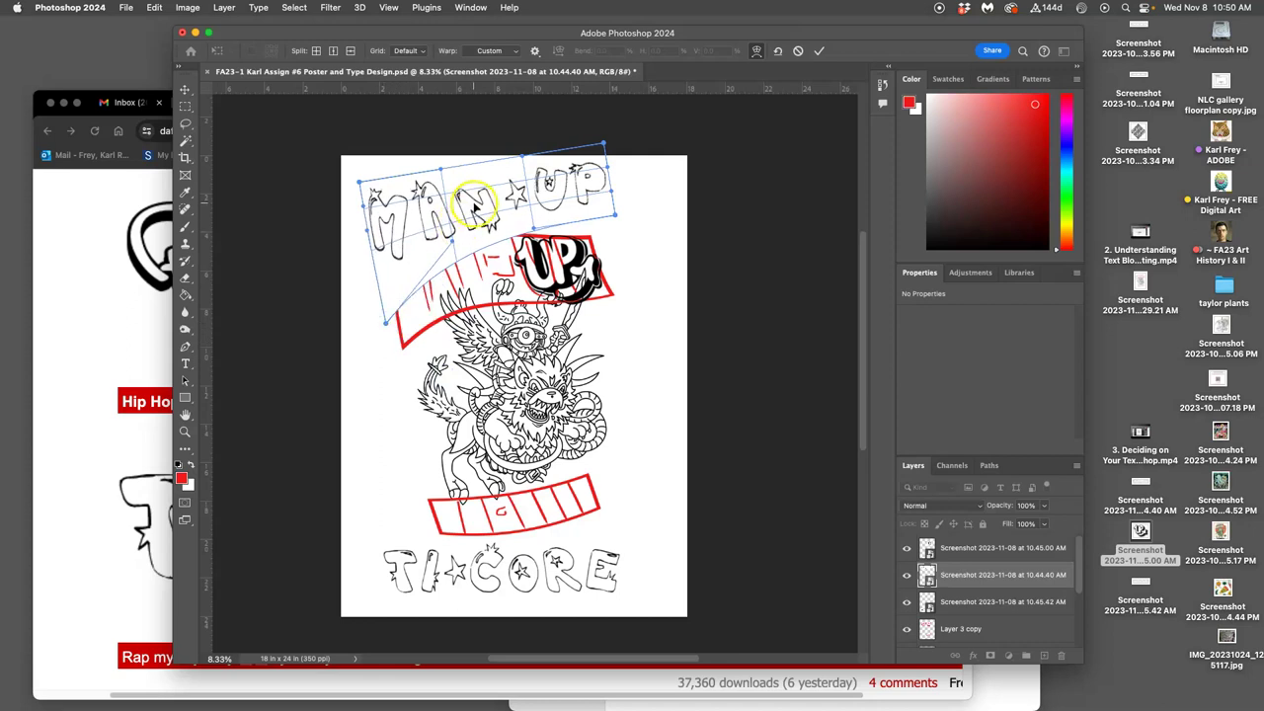
pyautogui.press('super+z')
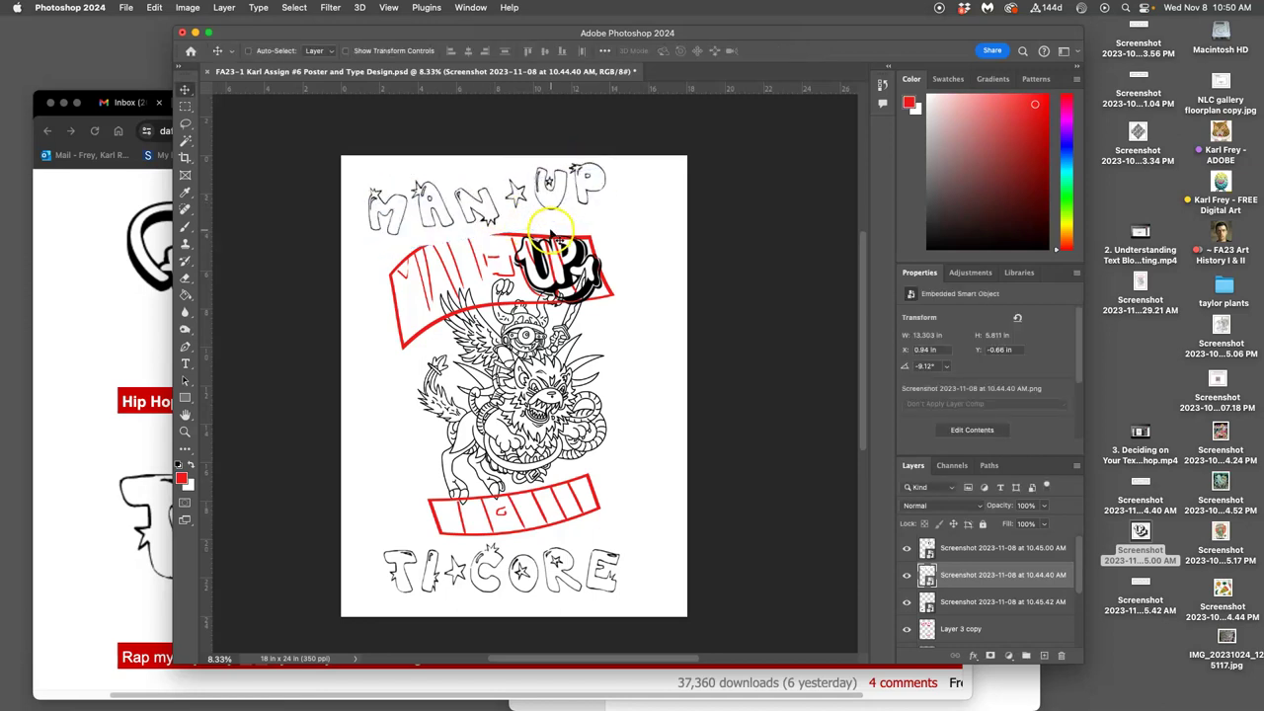
pyautogui.press('super+z')
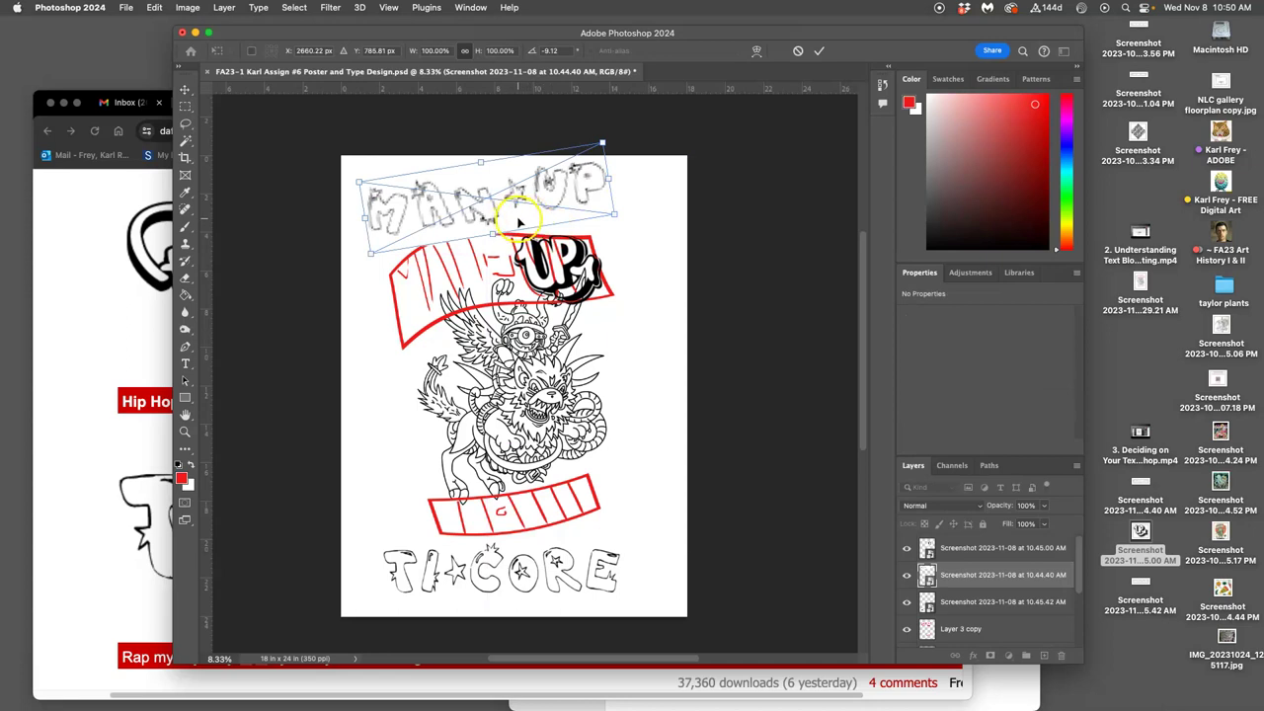
pyautogui.moveTo(519, 224); pyautogui.dragTo(503, 289)
pyautogui.click(932, 505)
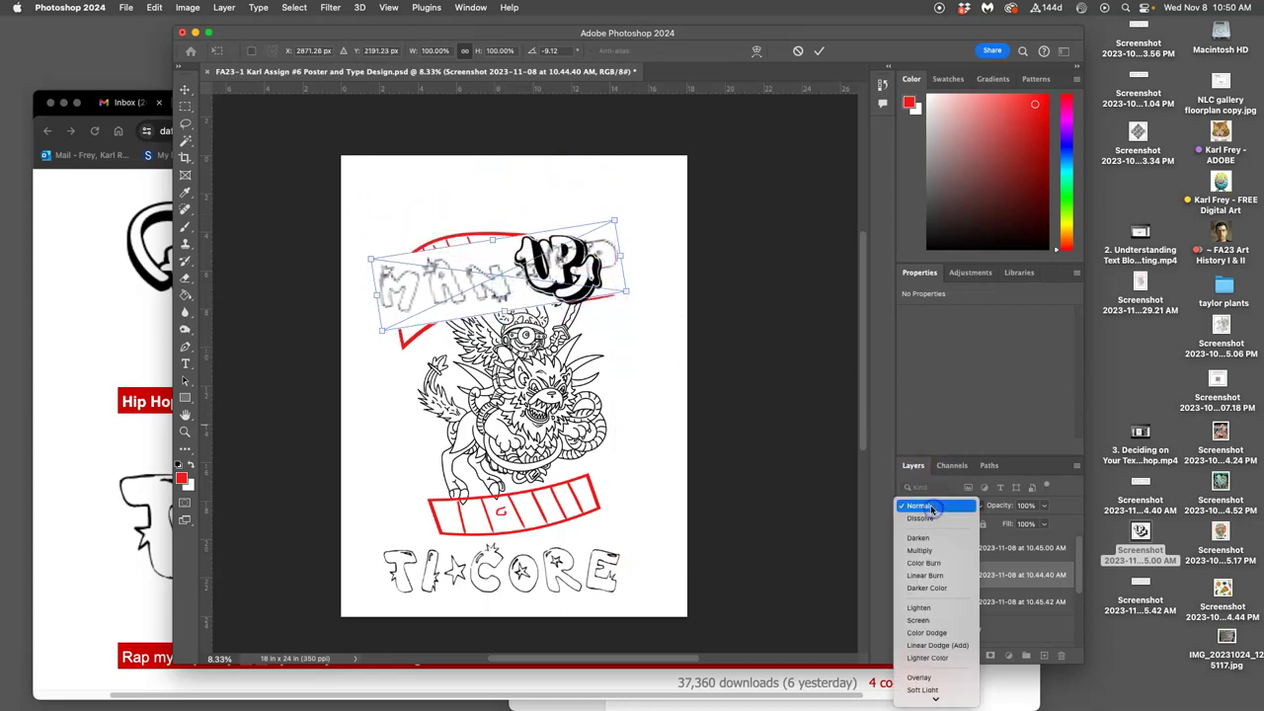
pyautogui.click(935, 551)
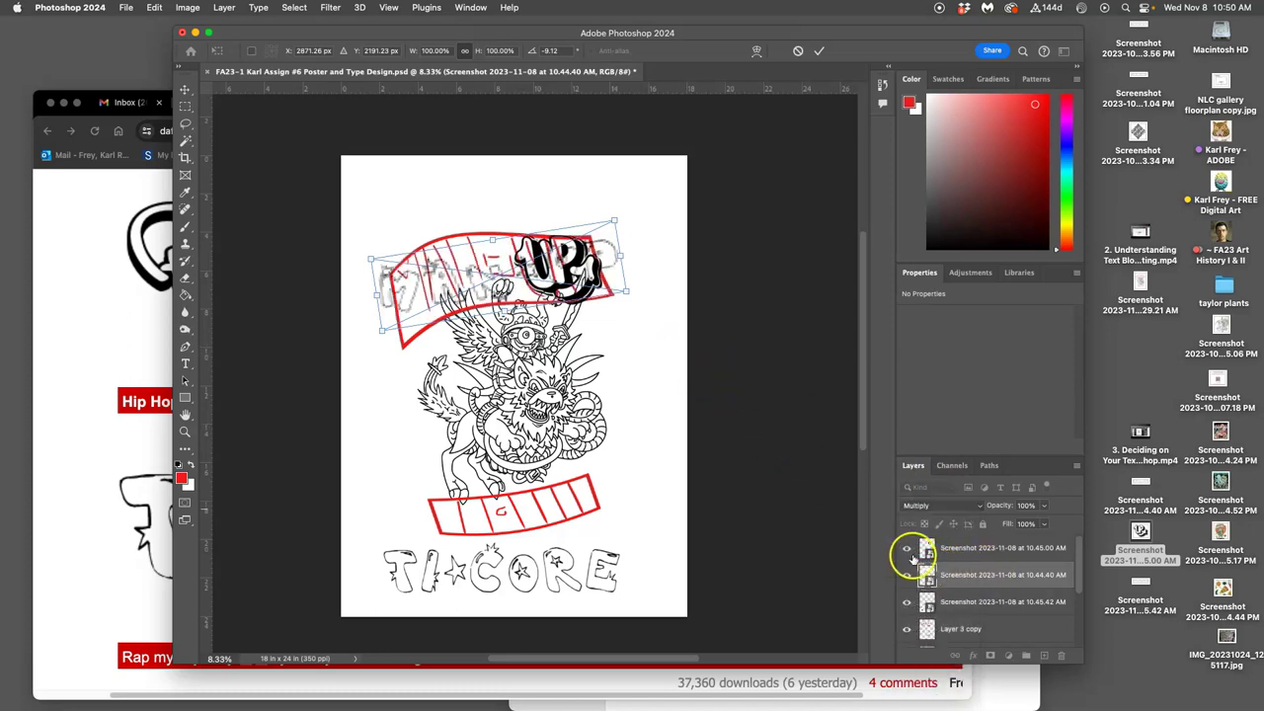
pyautogui.click(907, 549)
pyautogui.click(586, 297)
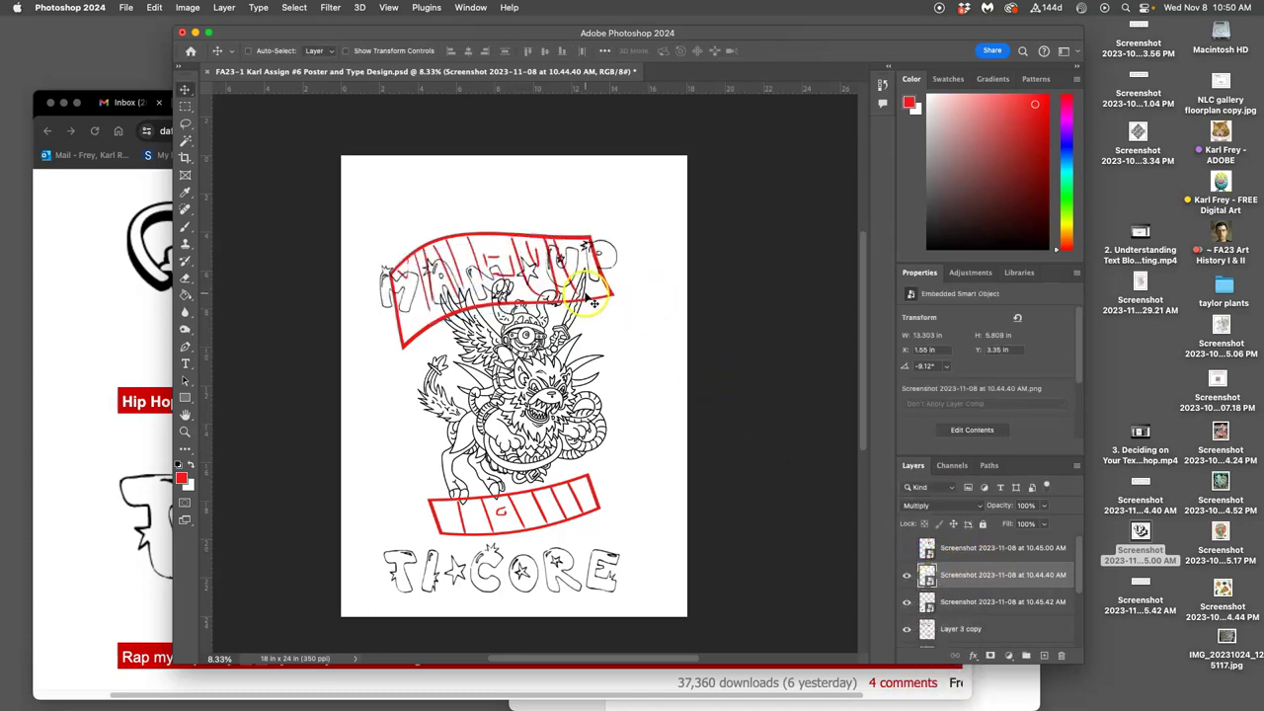
# Warp MAN UP so its letters follow the curve of the top red banner
pyautogui.press('super+t')
pyautogui.rightClick(544, 264)
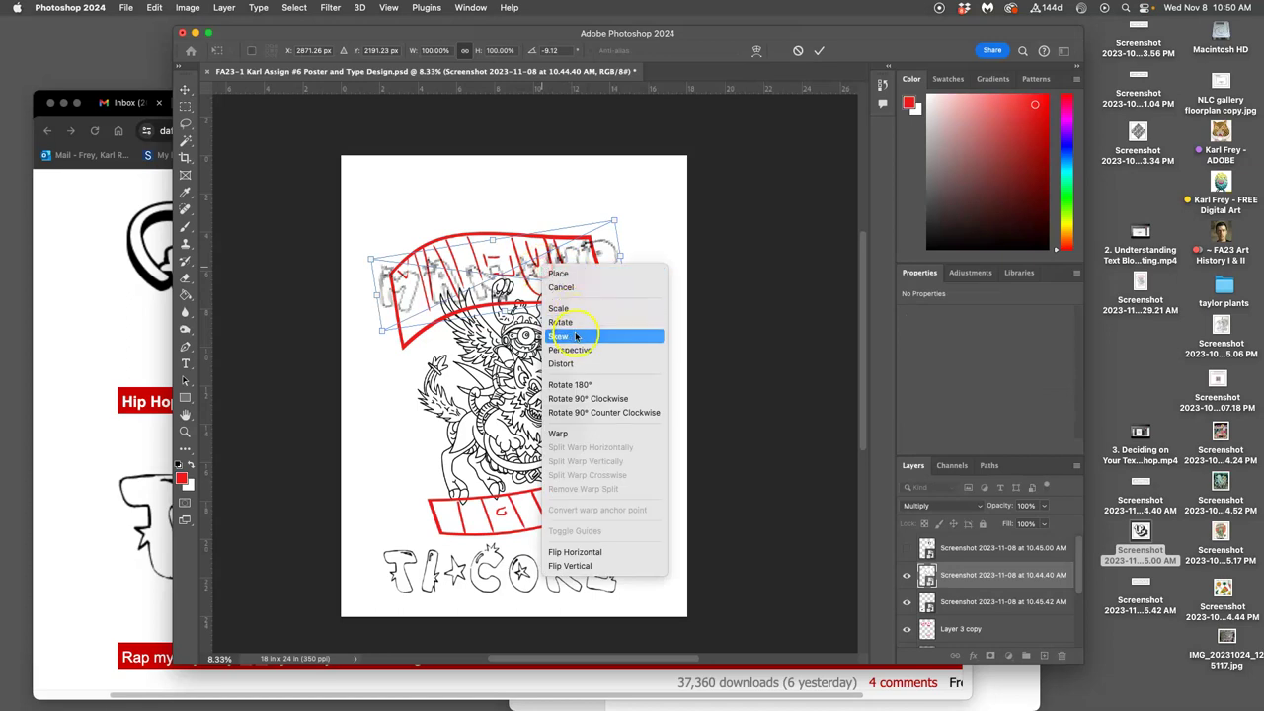
pyautogui.click(557, 433)
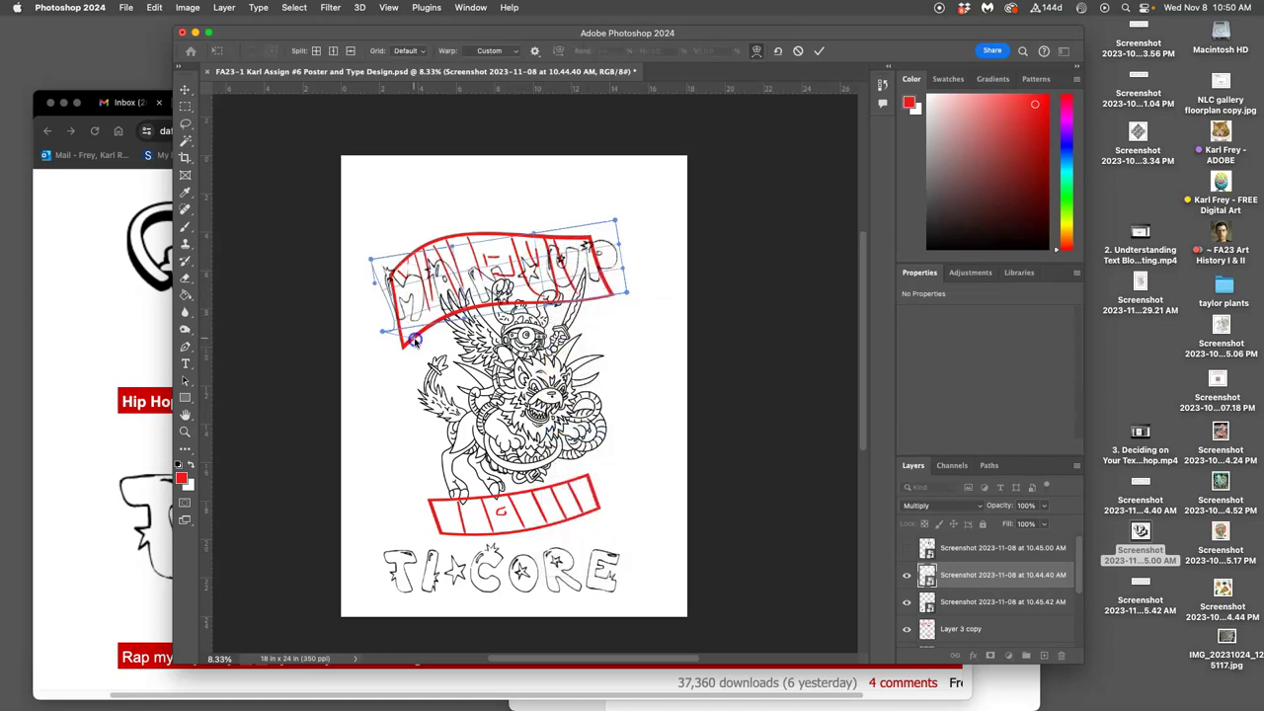
pyautogui.moveTo(401, 262); pyautogui.dragTo(407, 265)
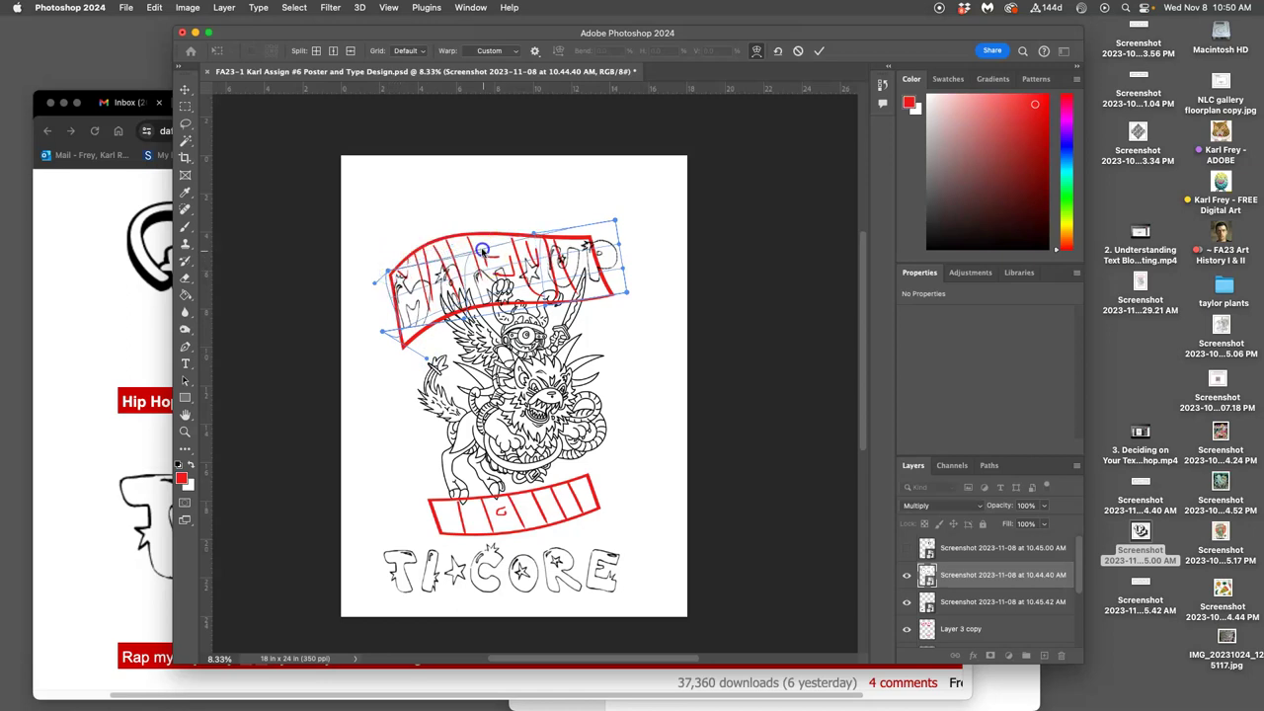
pyautogui.moveTo(506, 284); pyautogui.dragTo(447, 314)
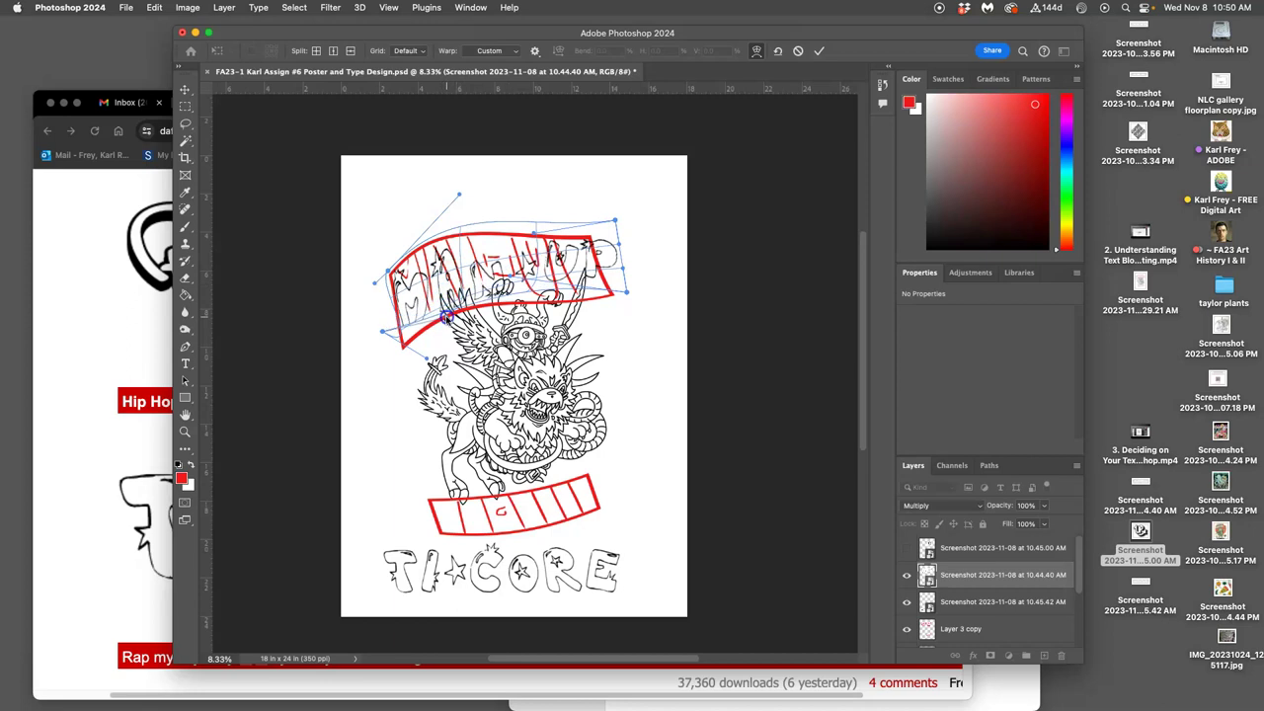
pyautogui.moveTo(445, 264); pyautogui.dragTo(422, 237)
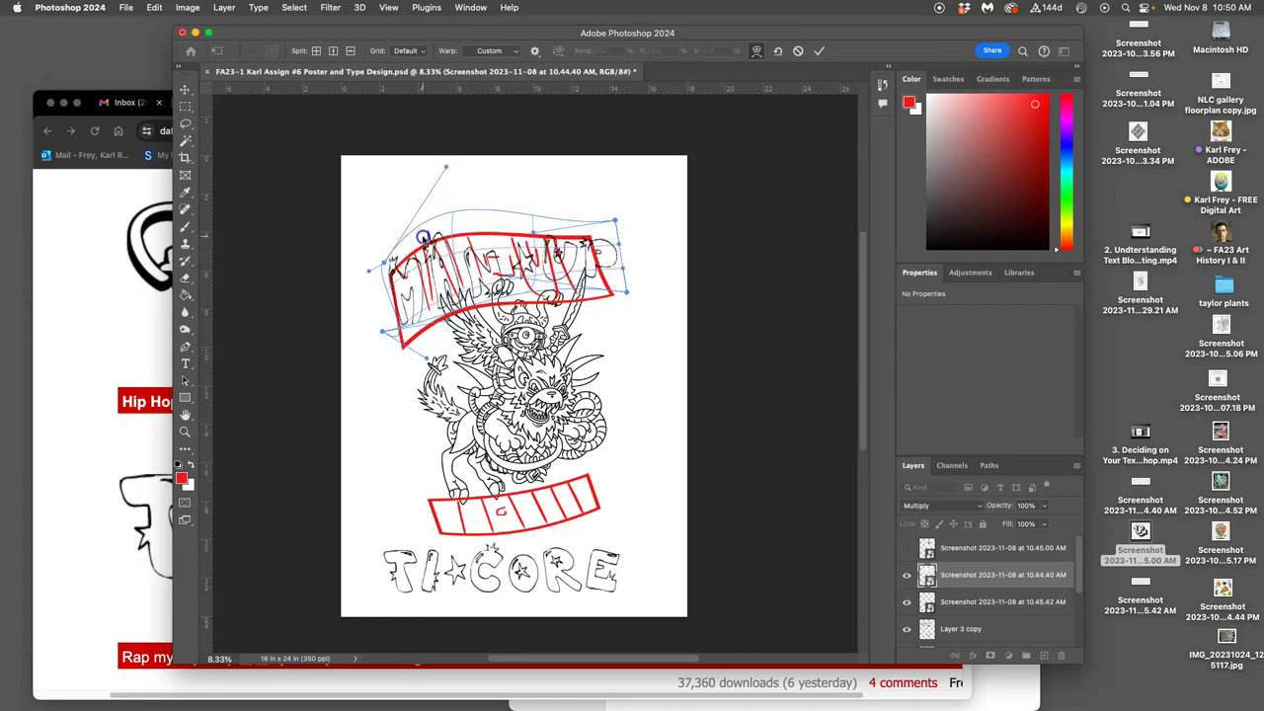
pyautogui.moveTo(406, 294); pyautogui.dragTo(509, 298)
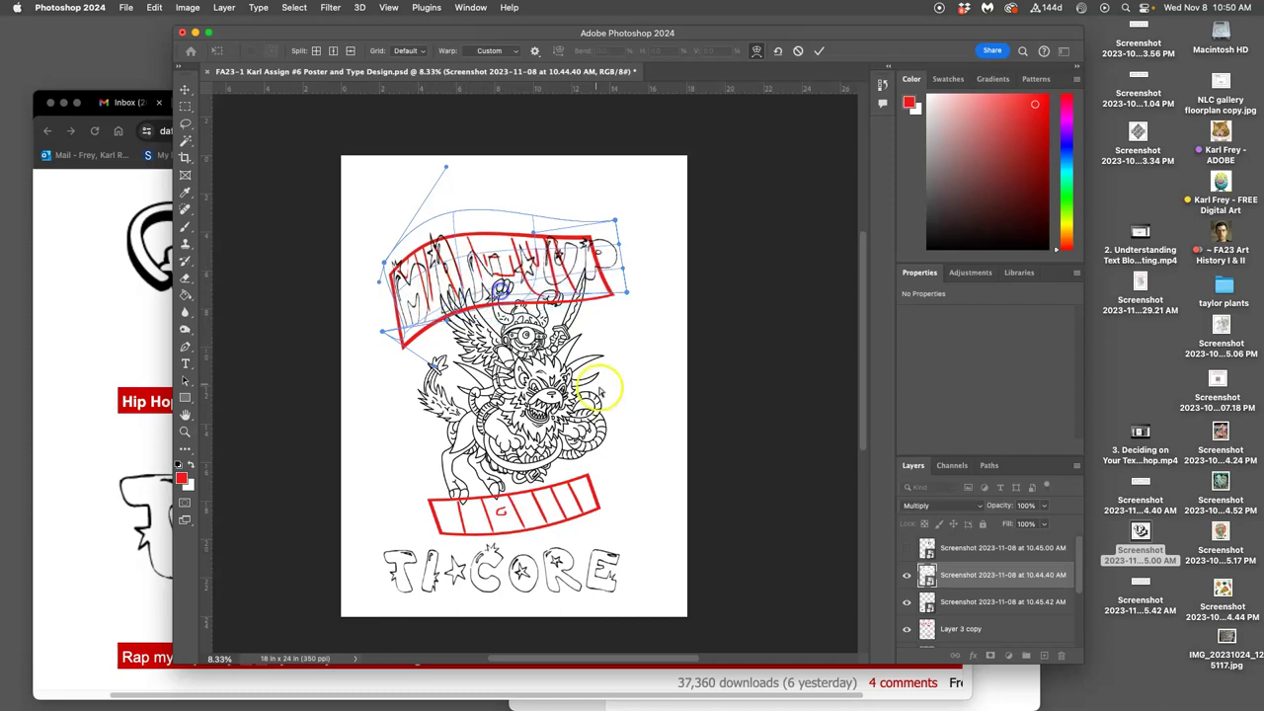
pyautogui.press('Return')
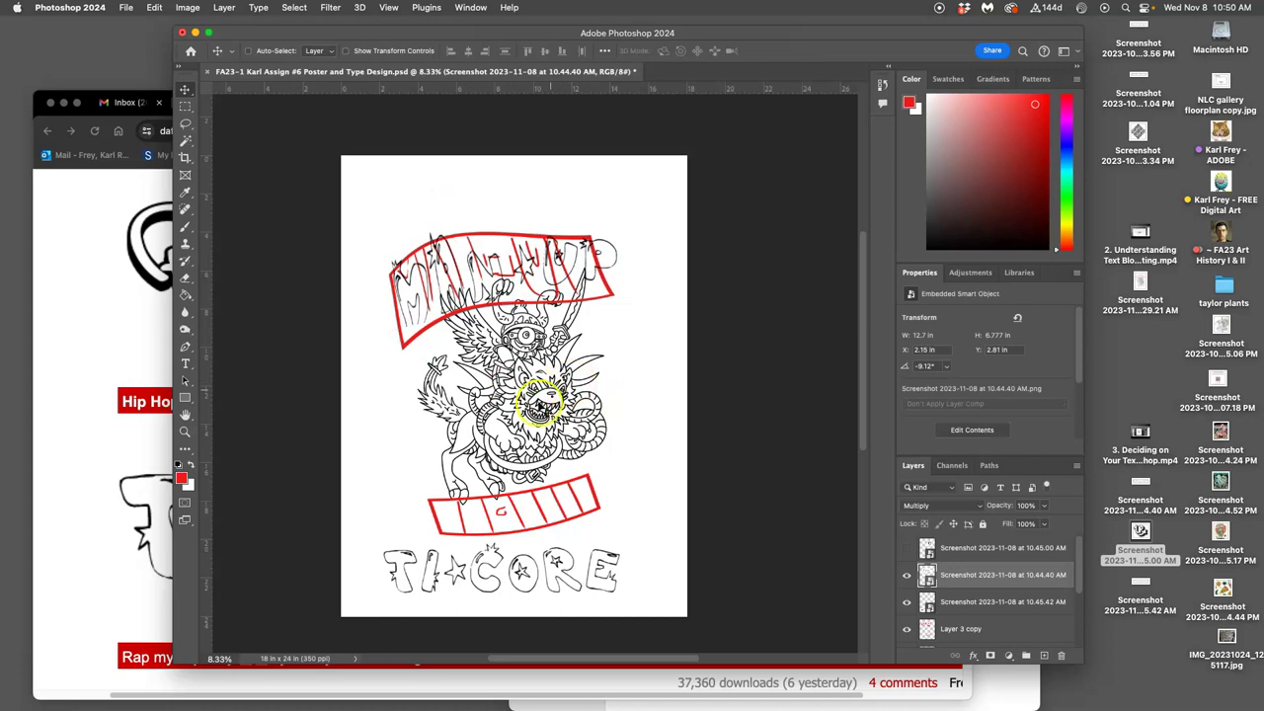
# Hide the MAN UP layer, show and select the UP layer, and nudge it right and down
pyautogui.click(906, 574)
pyautogui.click(906, 549)
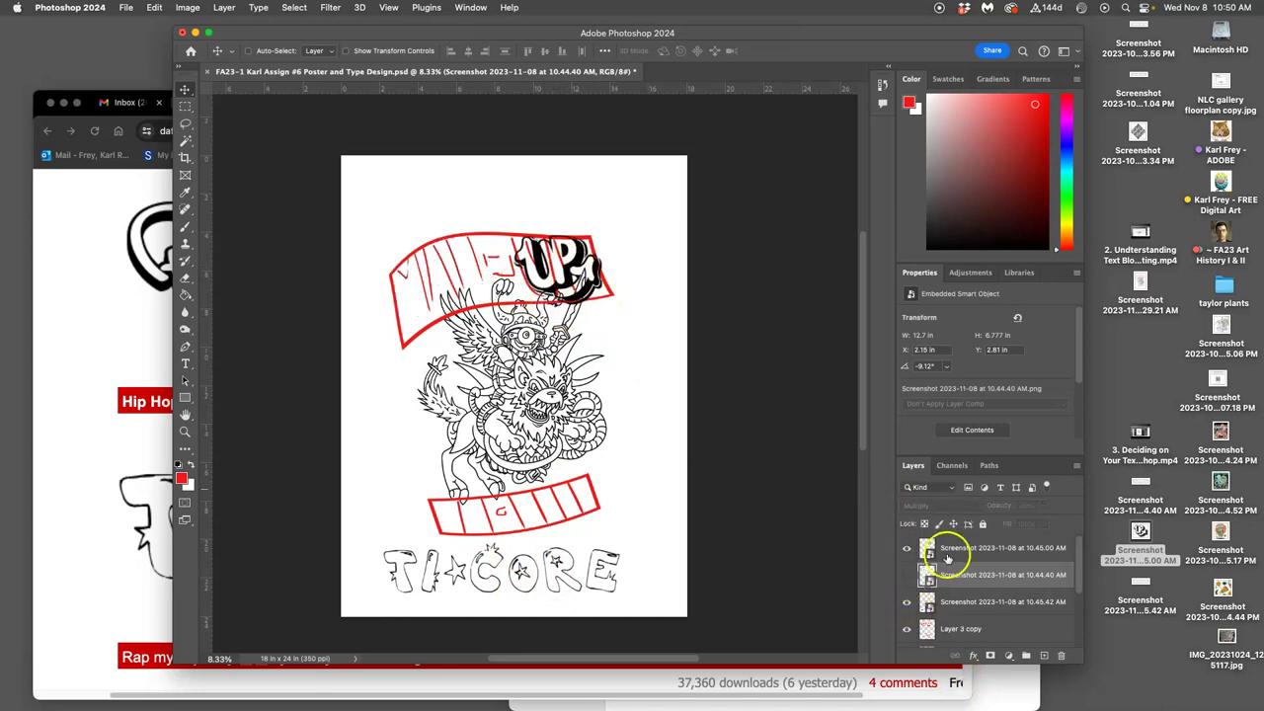
pyautogui.click(950, 551)
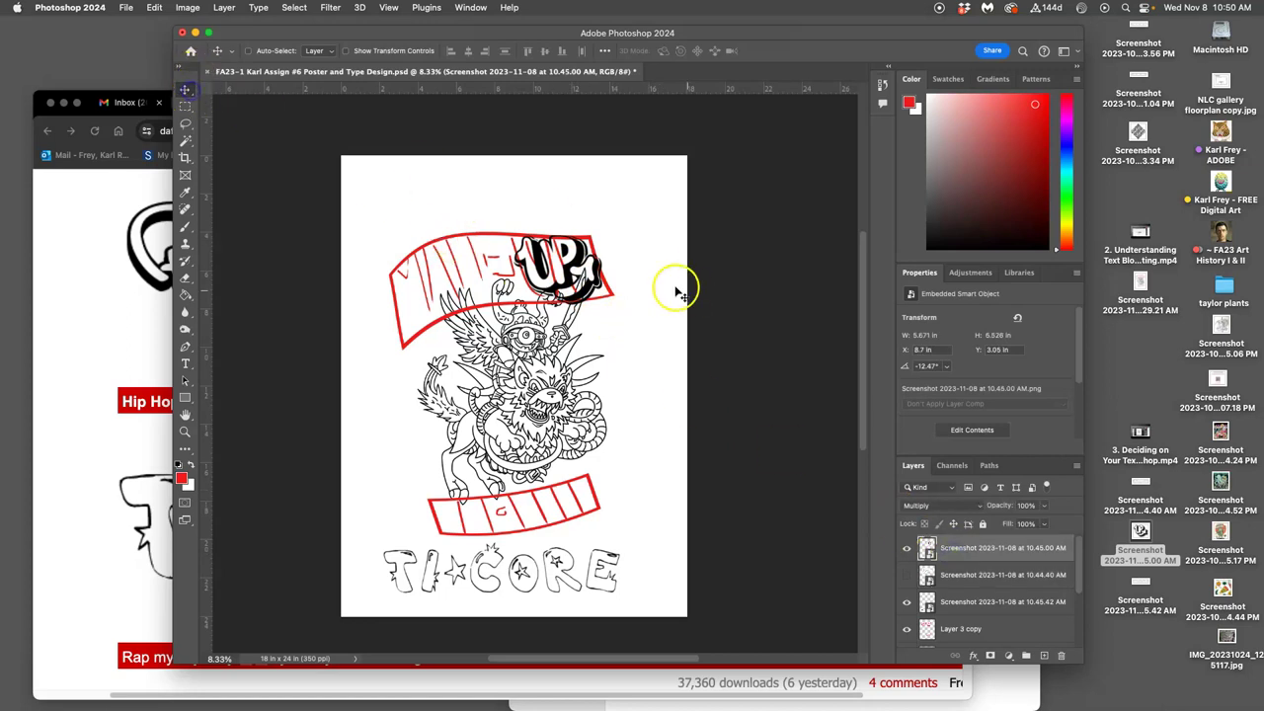
pyautogui.moveTo(590, 268); pyautogui.dragTo(600, 275)
# Tilt and enlarge the UP lettering over the banner's right end and apply it
pyautogui.hotkey('ctrl', 't')
pyautogui.moveTo(640, 233); pyautogui.dragTo(647, 207)
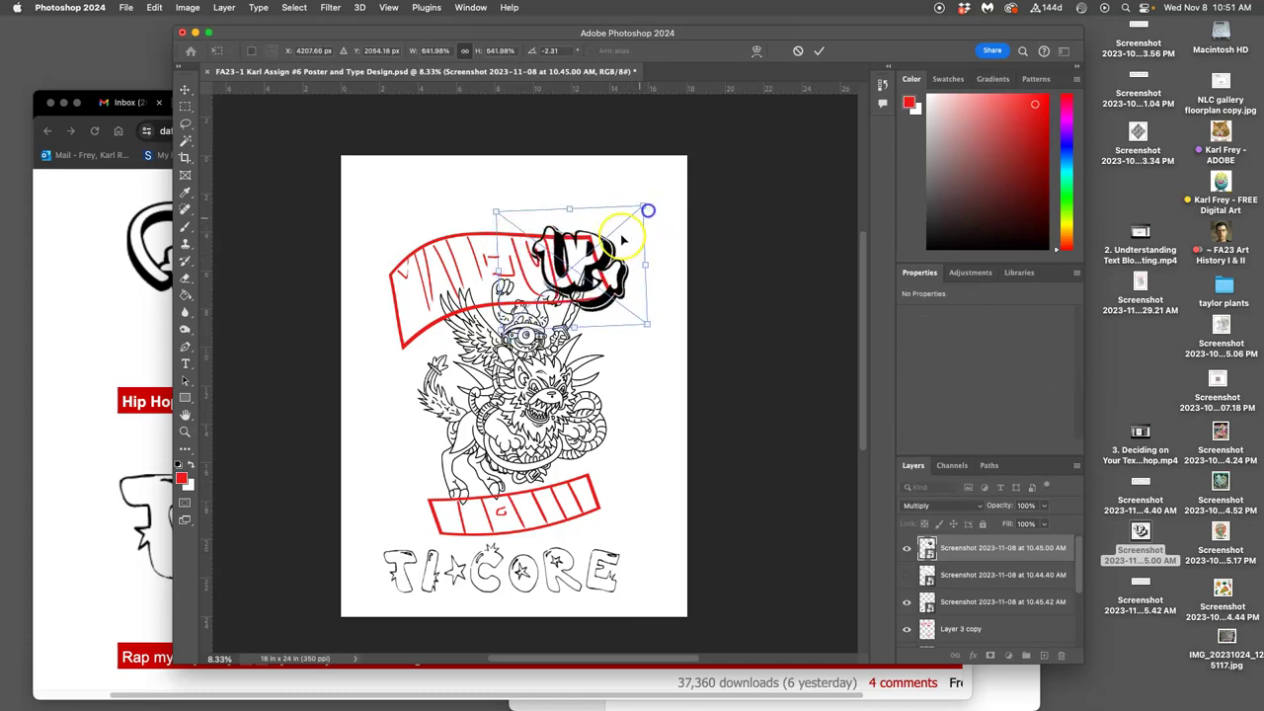
pyautogui.moveTo(616, 248); pyautogui.dragTo(597, 252)
pyautogui.click(662, 290)
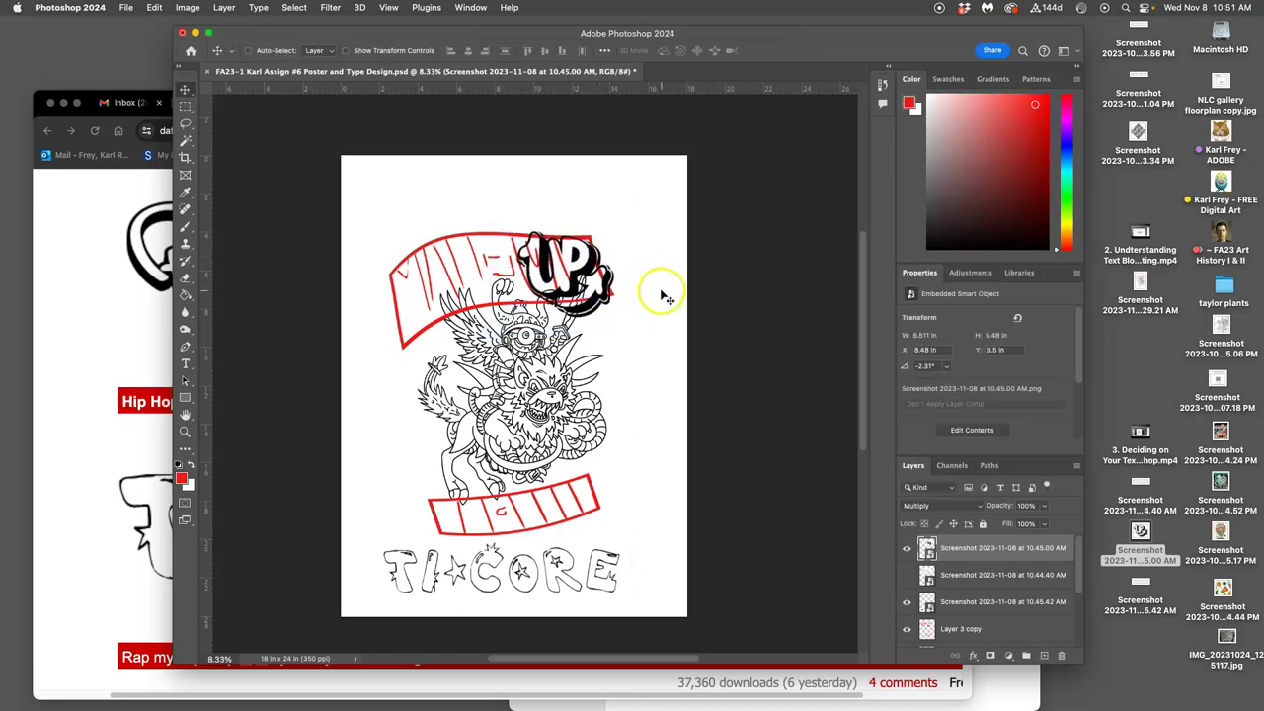
pyautogui.click(582, 595)
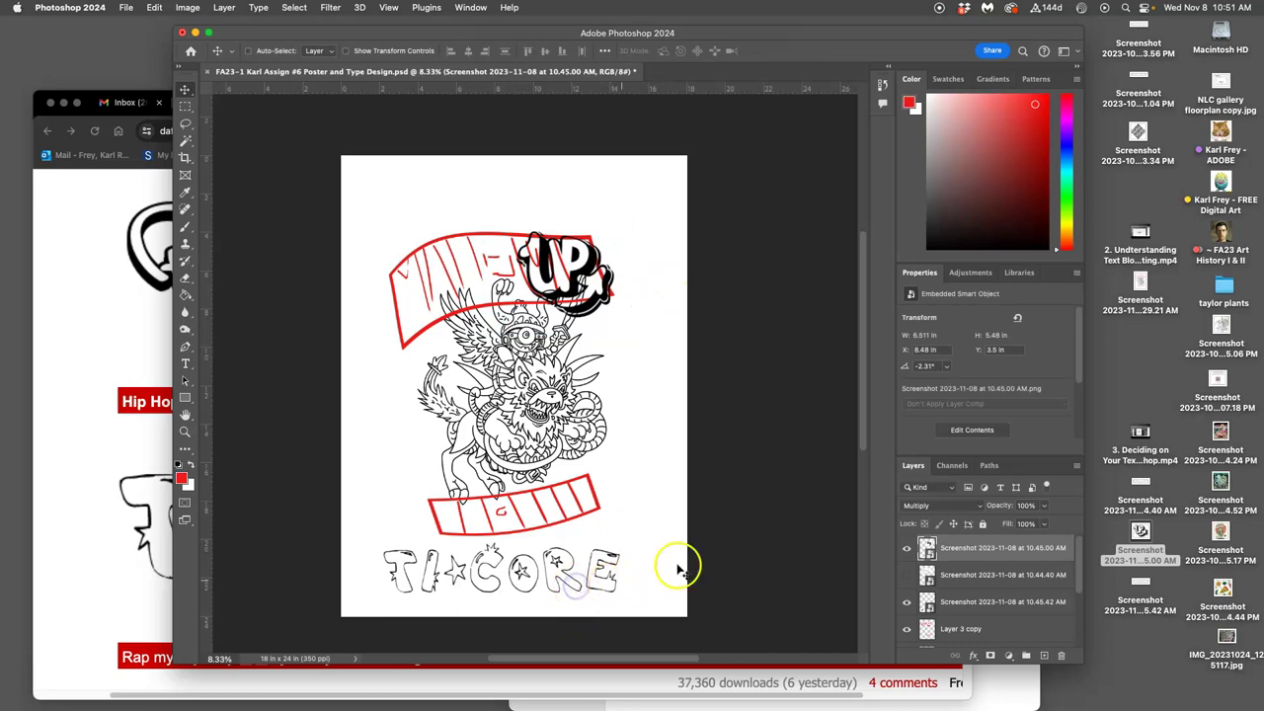
pyautogui.click(923, 597)
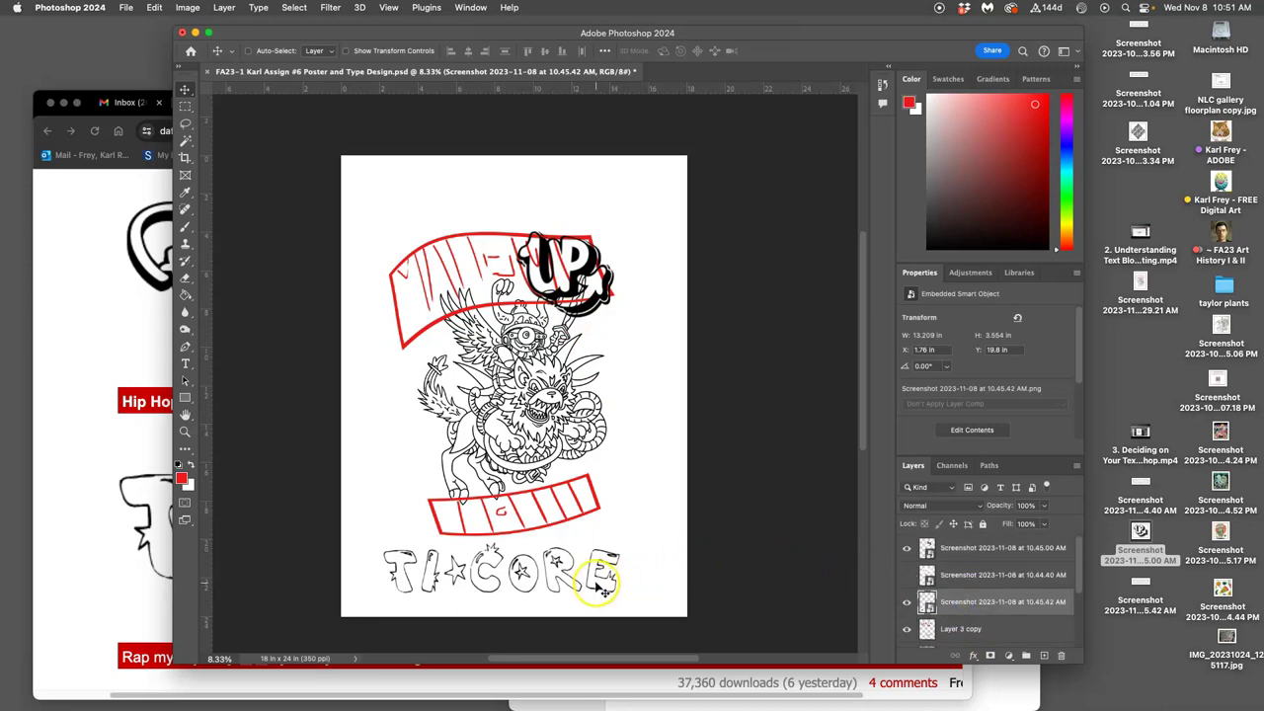
# Move TI★CORE up toward the bottom red banner and set it to Multiply
pyautogui.moveTo(596, 584); pyautogui.dragTo(609, 545)
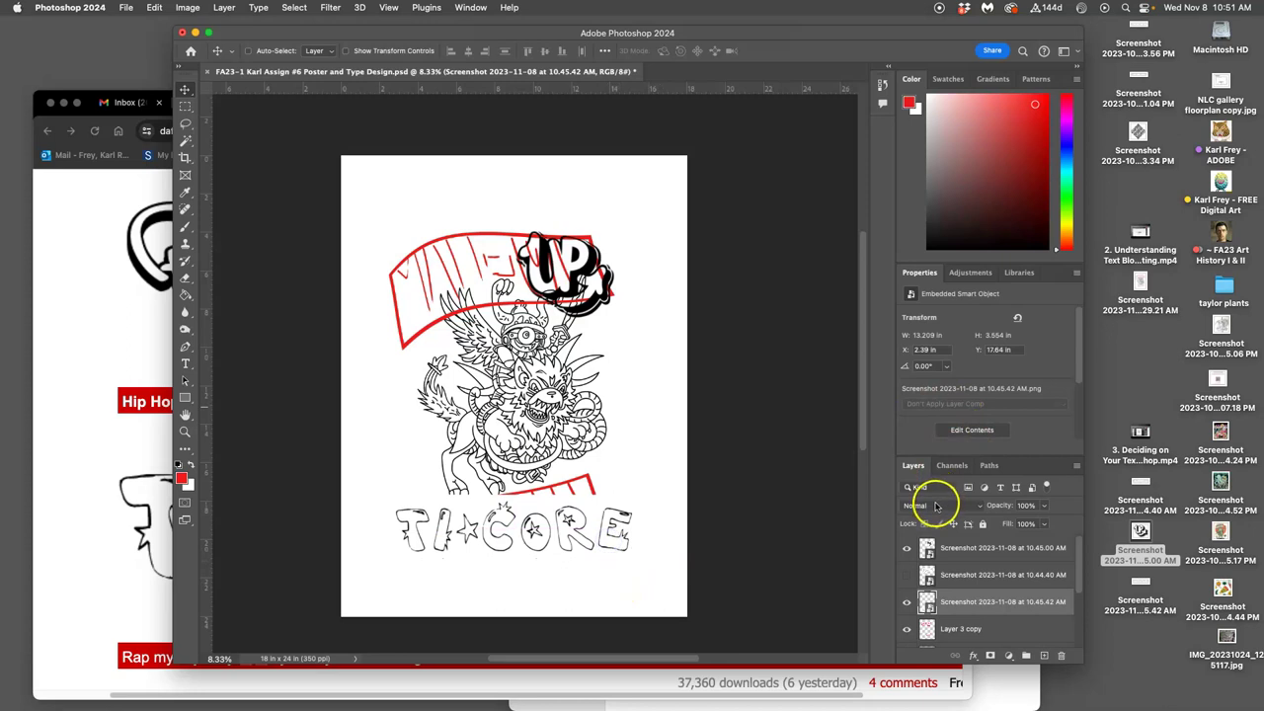
pyautogui.click(935, 506)
pyautogui.click(920, 550)
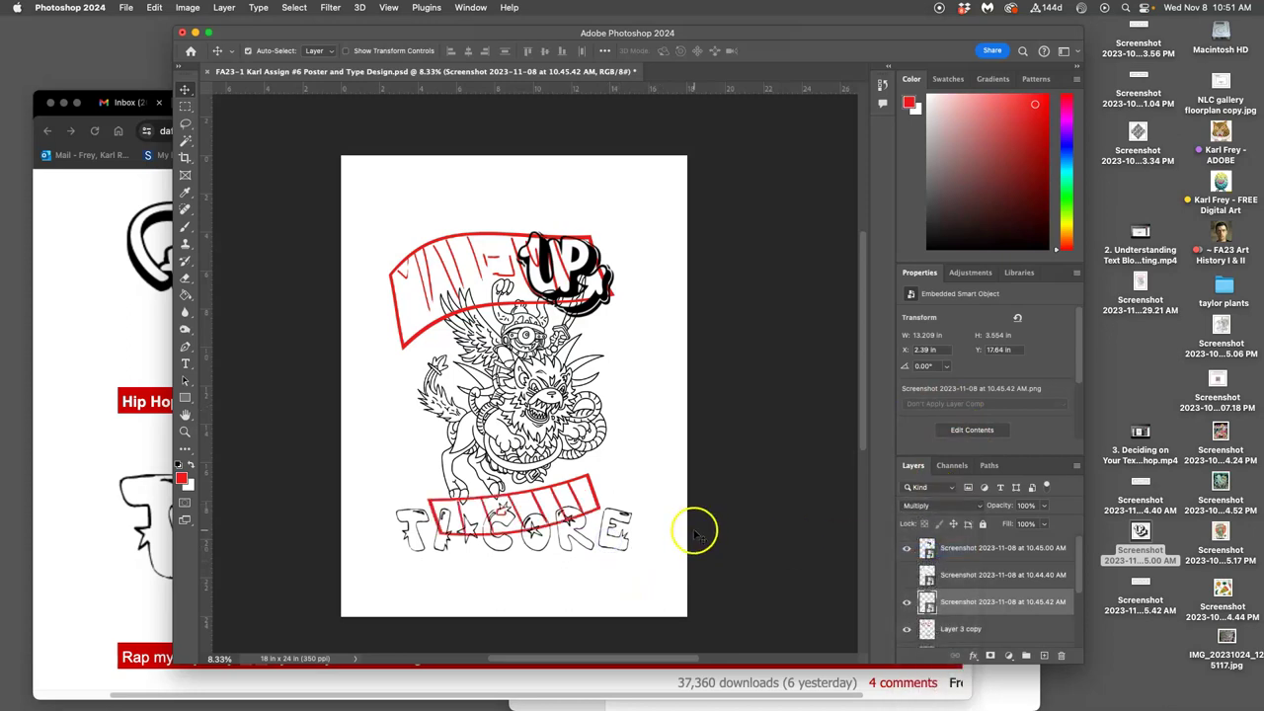
# Warp TI★CORE, pulling its right side up and bending the TI end down-left
pyautogui.press('super+t')
pyautogui.rightClick(616, 531)
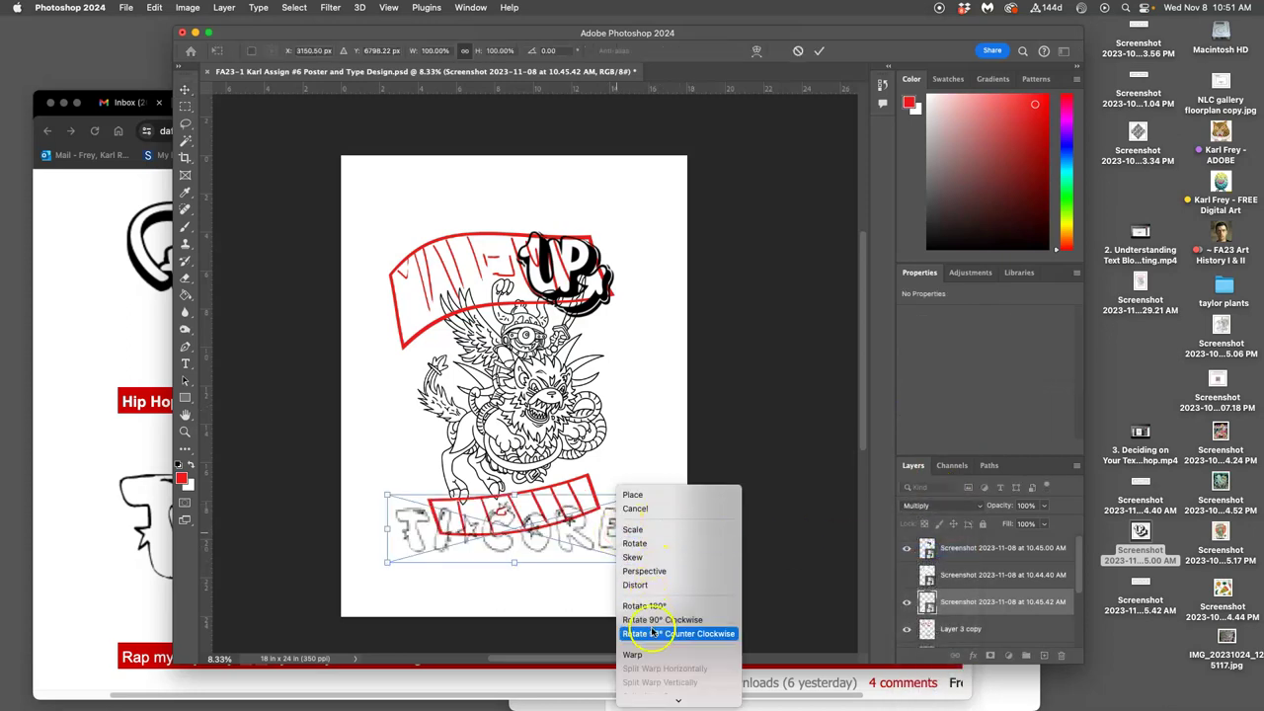
pyautogui.click(633, 654)
pyautogui.moveTo(624, 508); pyautogui.dragTo(564, 484)
pyautogui.moveTo(429, 530); pyautogui.dragTo(410, 531)
pyautogui.press('Return')
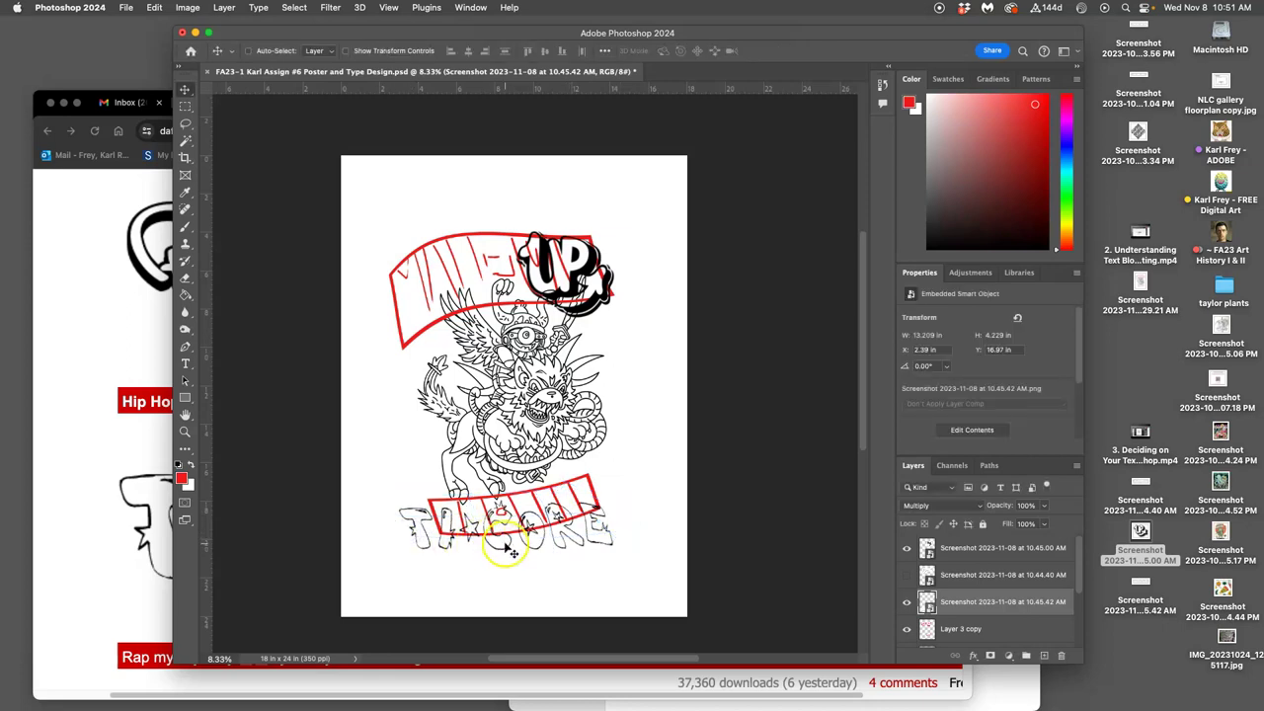
# Shrink TI★CORE from both bottom corners and tilt it slightly up-right
pyautogui.press('super+t')
pyautogui.moveTo(385, 561); pyautogui.dragTo(418, 553)
pyautogui.moveTo(639, 550); pyautogui.dragTo(583, 466)
pyautogui.moveTo(577, 512); pyautogui.dragTo(582, 504)
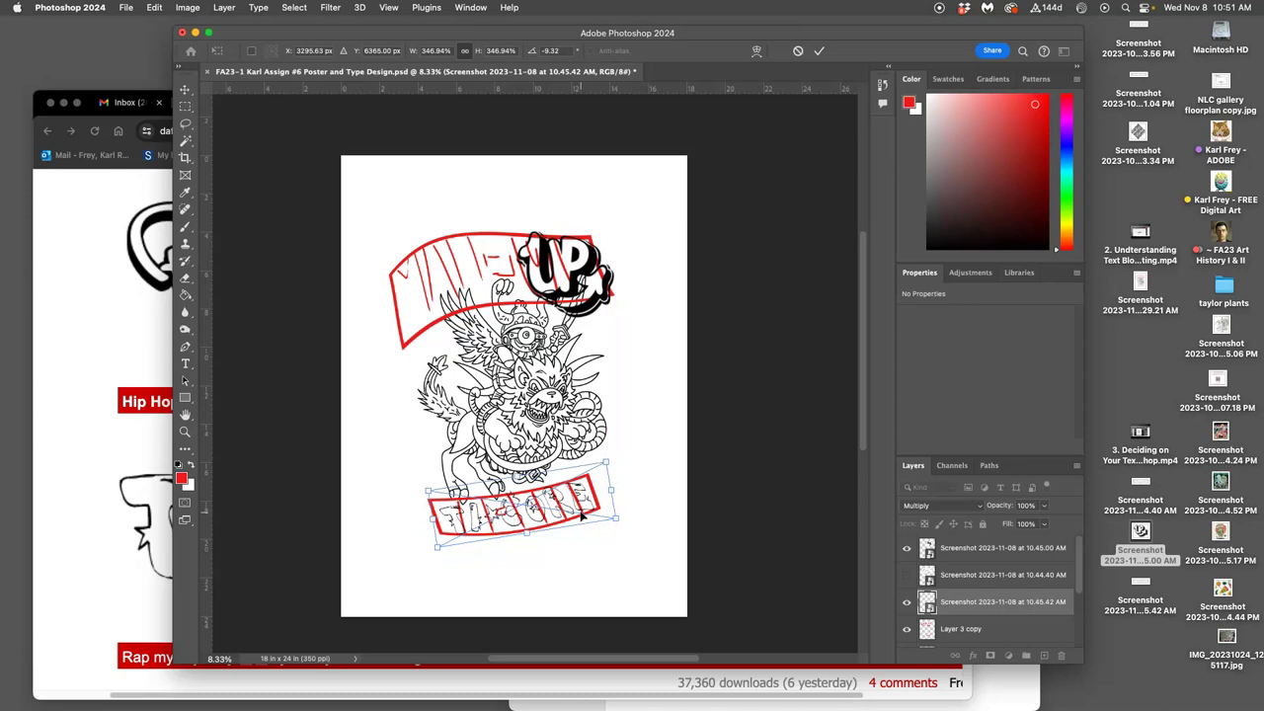
# Warp TI★CORE's left and right ends to sit within the bottom red banner
pyautogui.click(548, 508)
pyautogui.rightClick(530, 509)
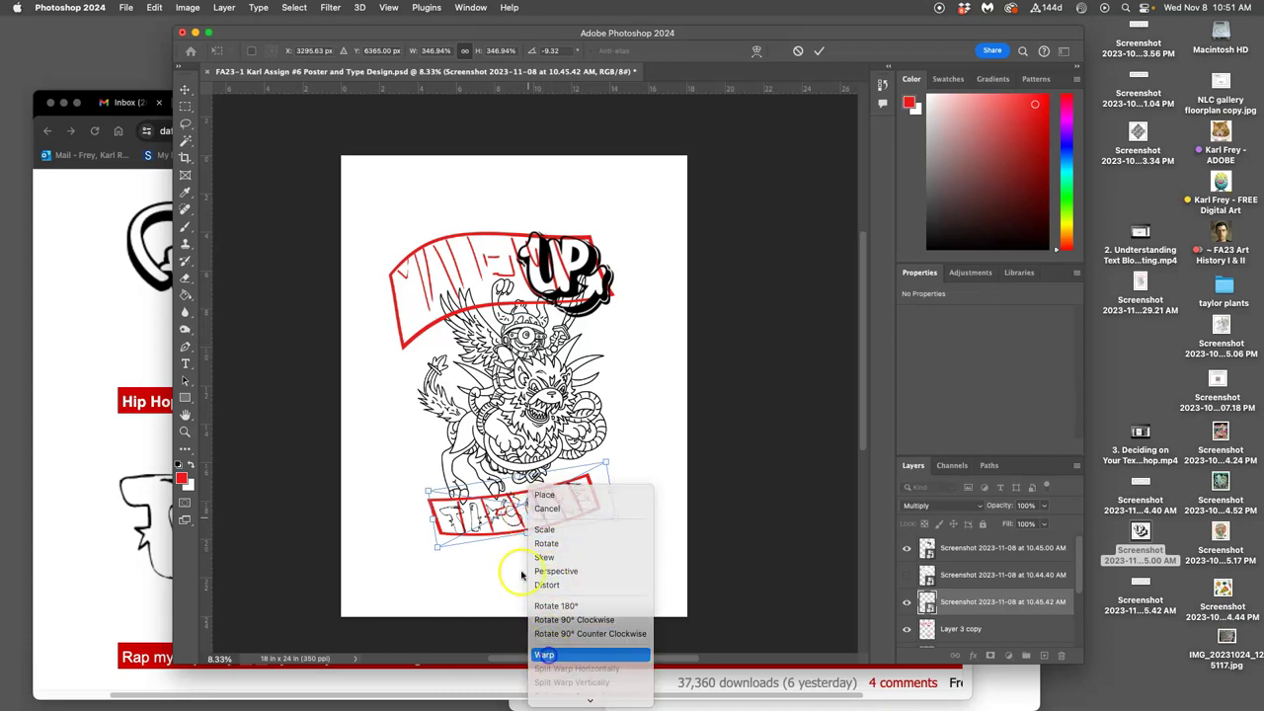
pyautogui.click(544, 656)
pyautogui.click(434, 515)
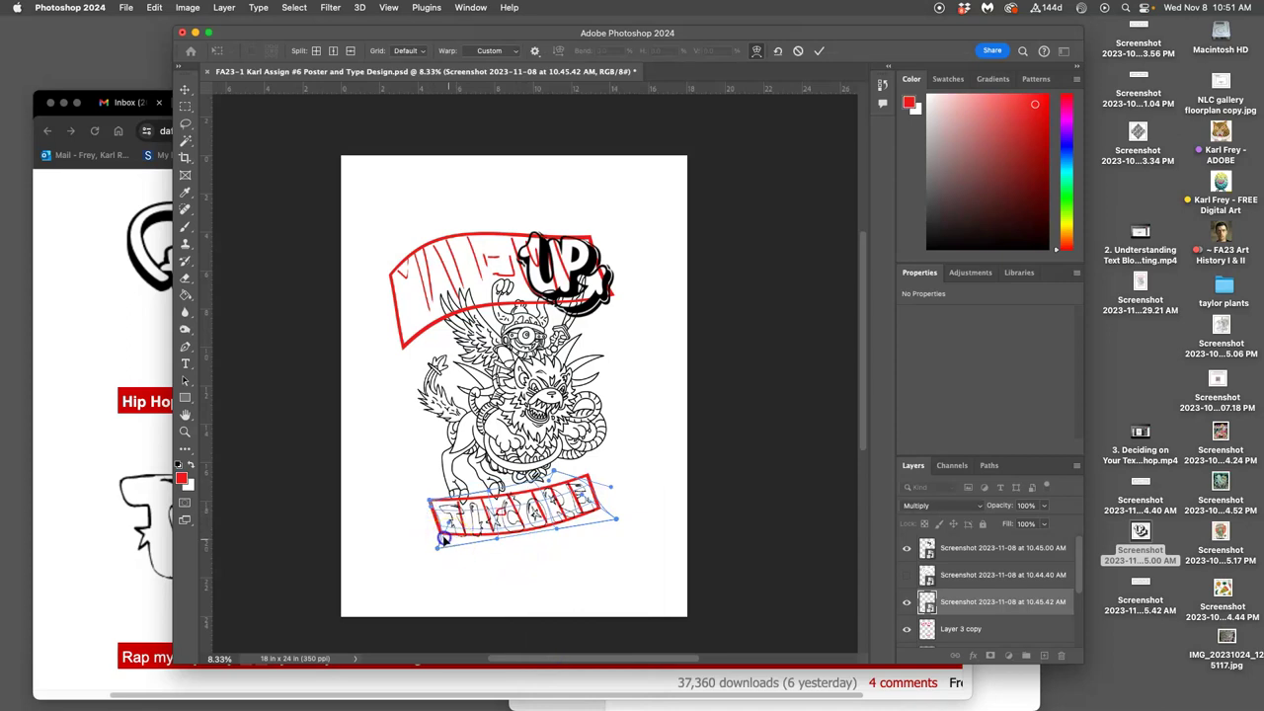
pyautogui.moveTo(441, 539); pyautogui.dragTo(430, 558)
pyautogui.click(431, 530)
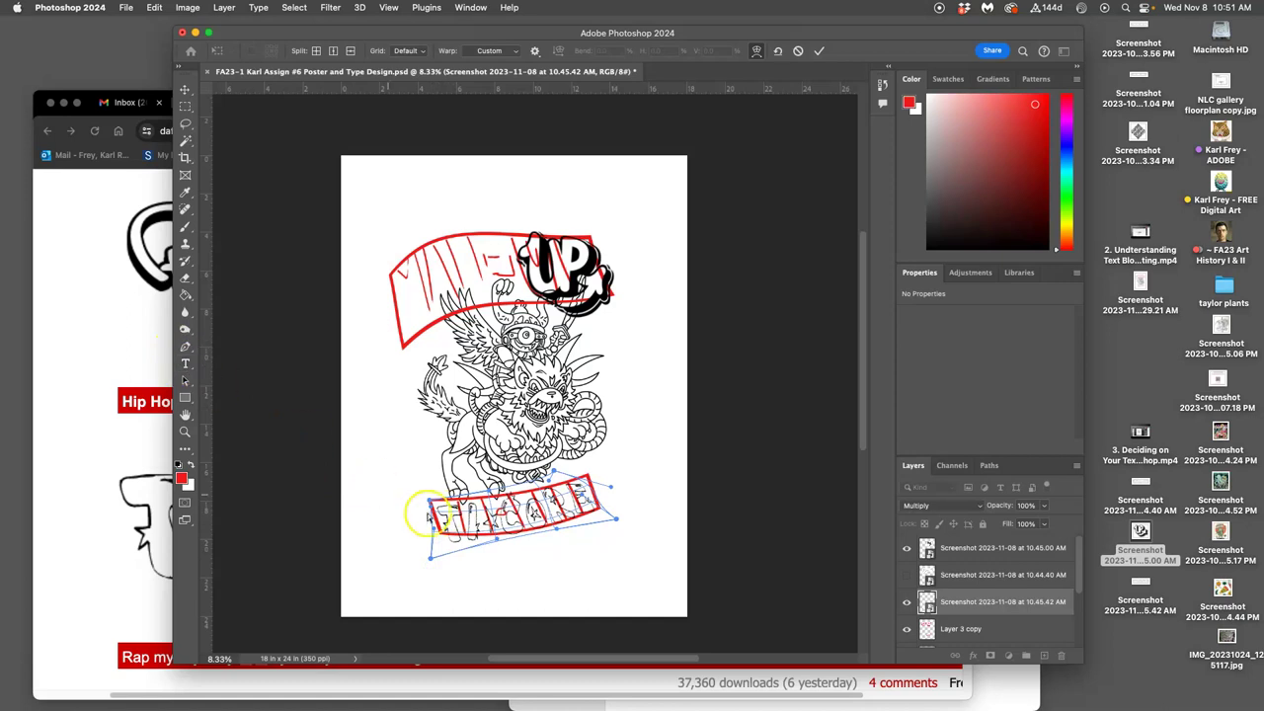
pyautogui.moveTo(441, 520); pyautogui.dragTo(430, 504)
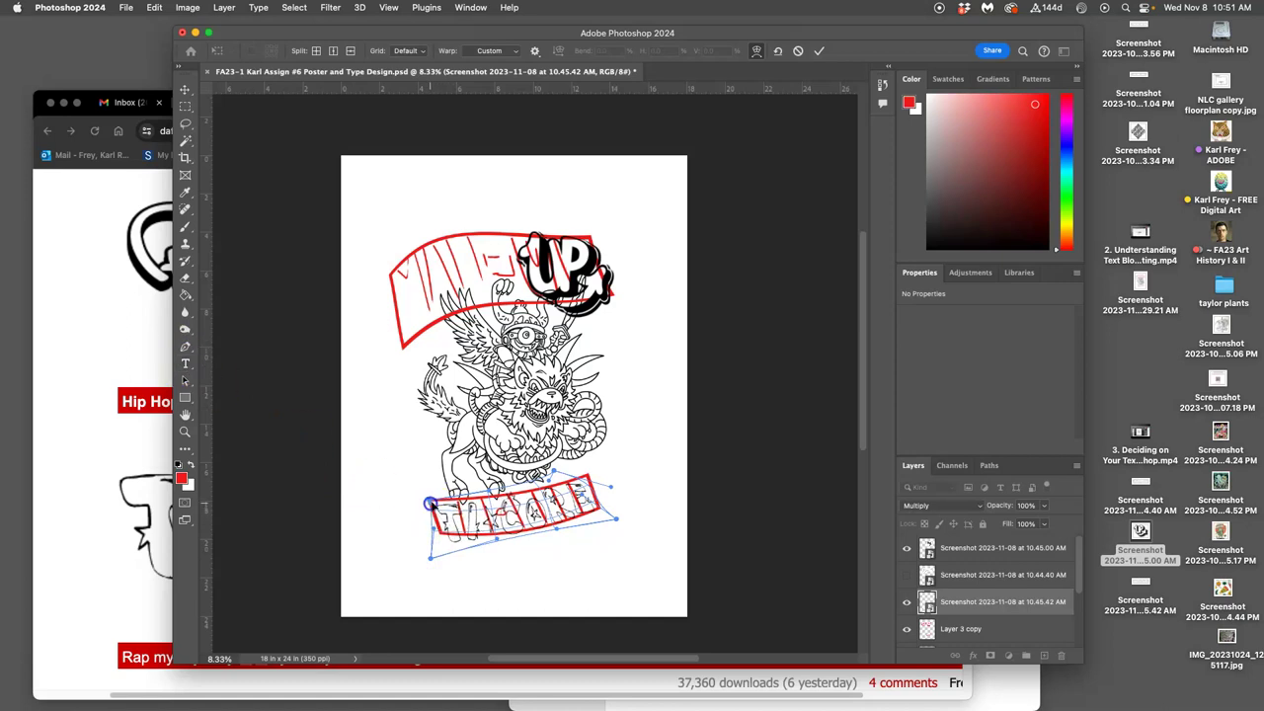
pyautogui.moveTo(579, 486); pyautogui.dragTo(569, 460)
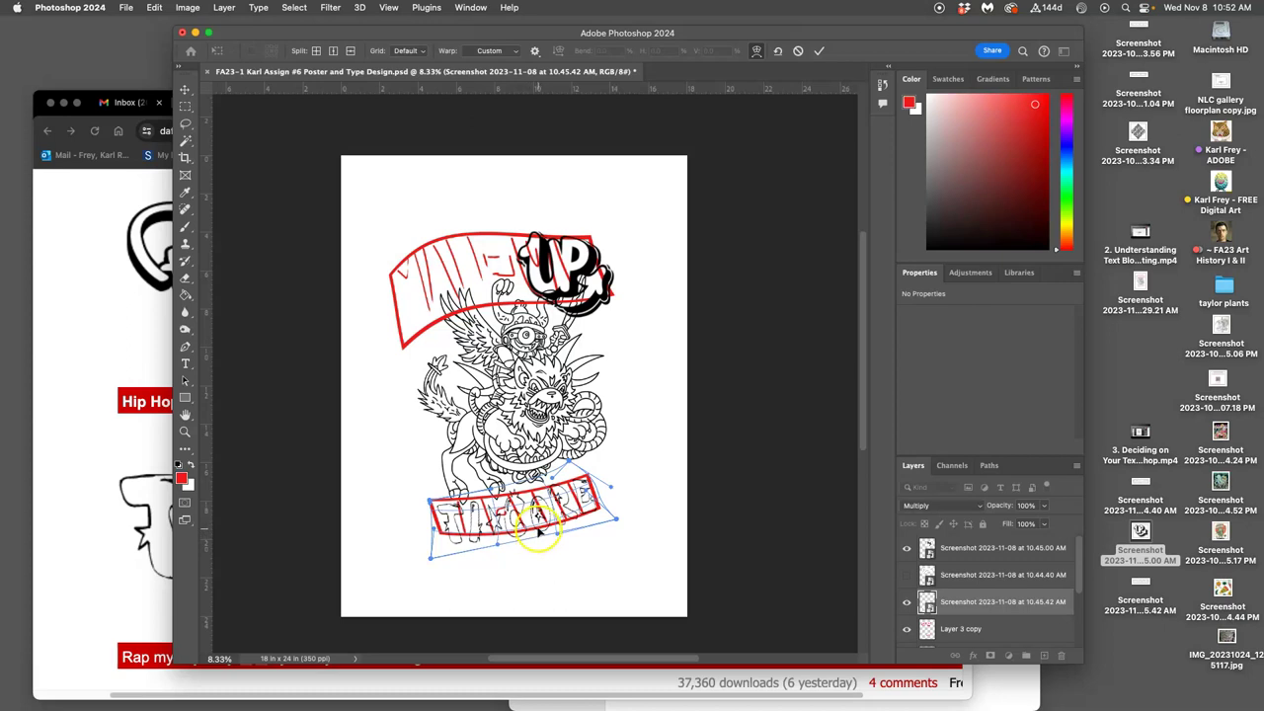
pyautogui.press('Return')
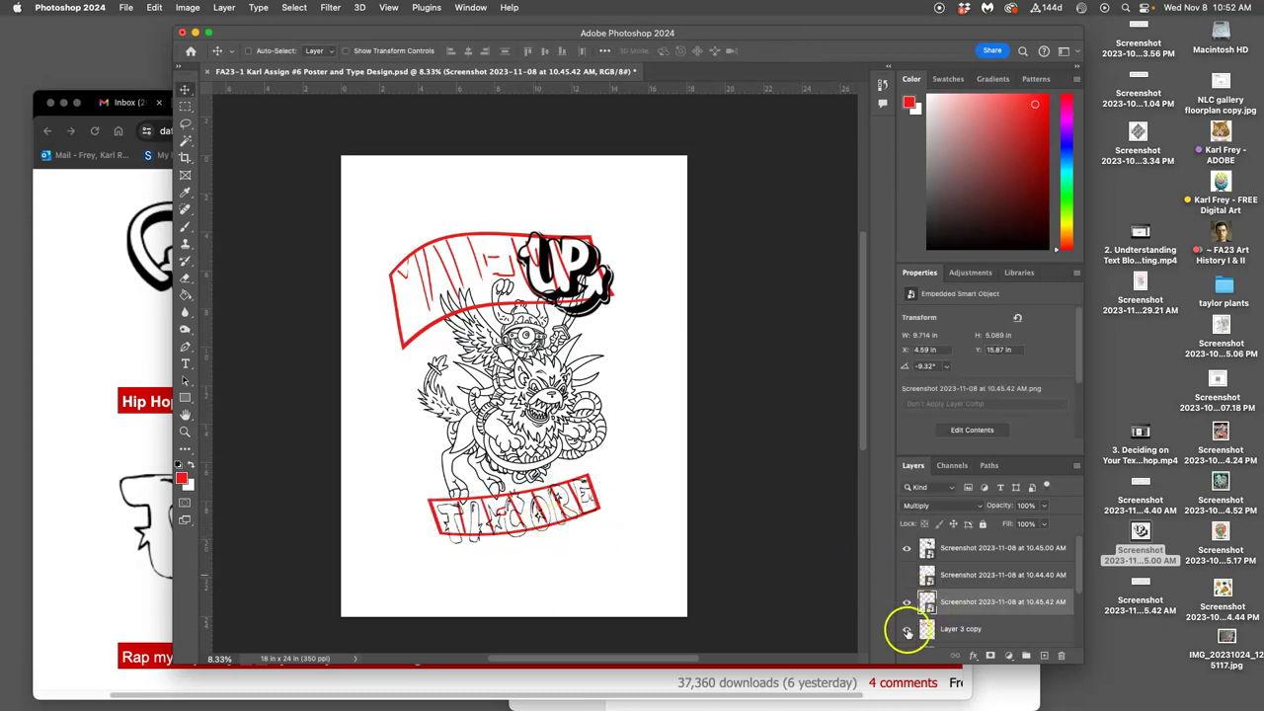
# Toggle the red banner sketch layer off and back on to check the fit
pyautogui.click(906, 631)
pyautogui.scroll(-2, 635, 529)
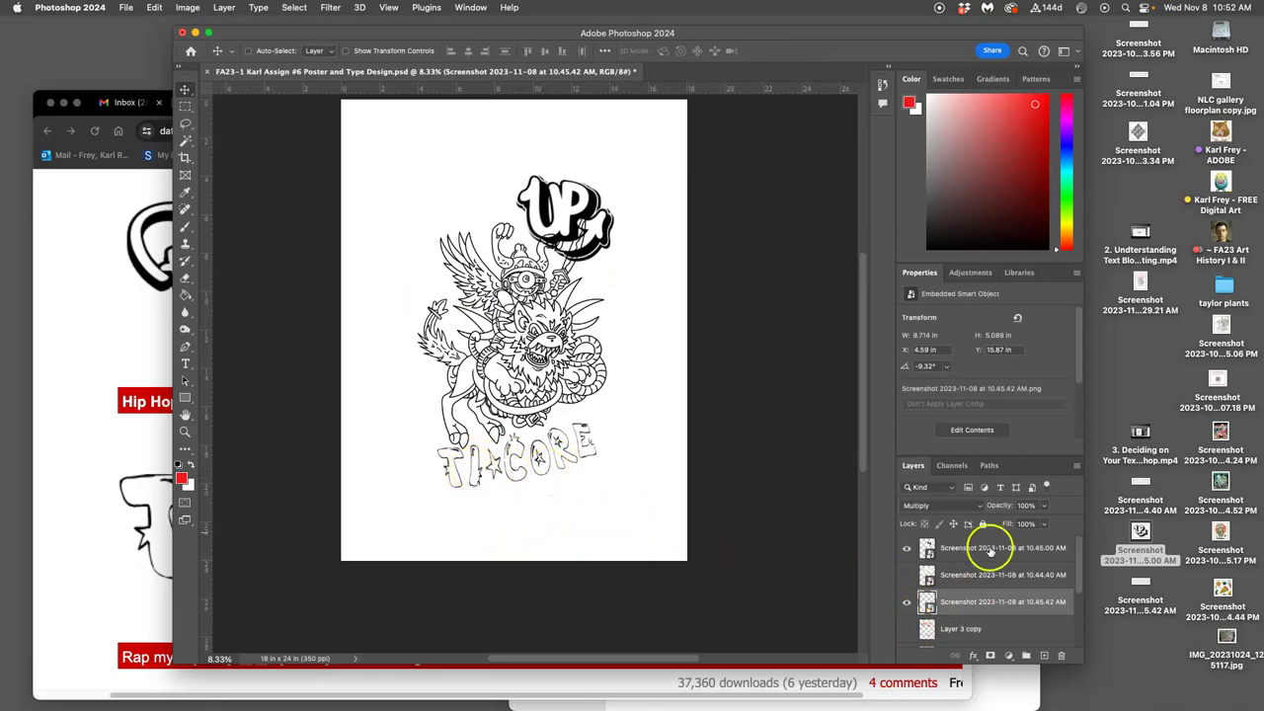
pyautogui.click(906, 628)
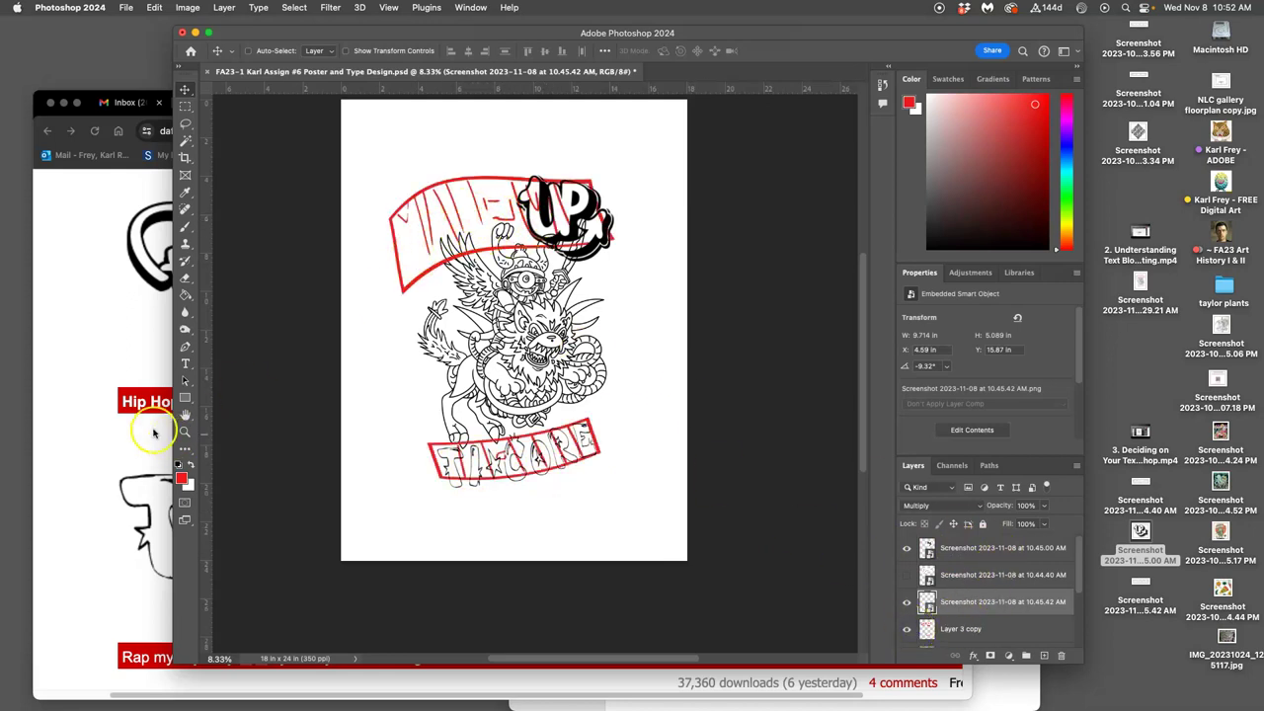
# Back in DaFont, reset the page zoom and search for 'poster' fonts
pyautogui.click(122, 372)
pyautogui.scroll(10, 623, 431)
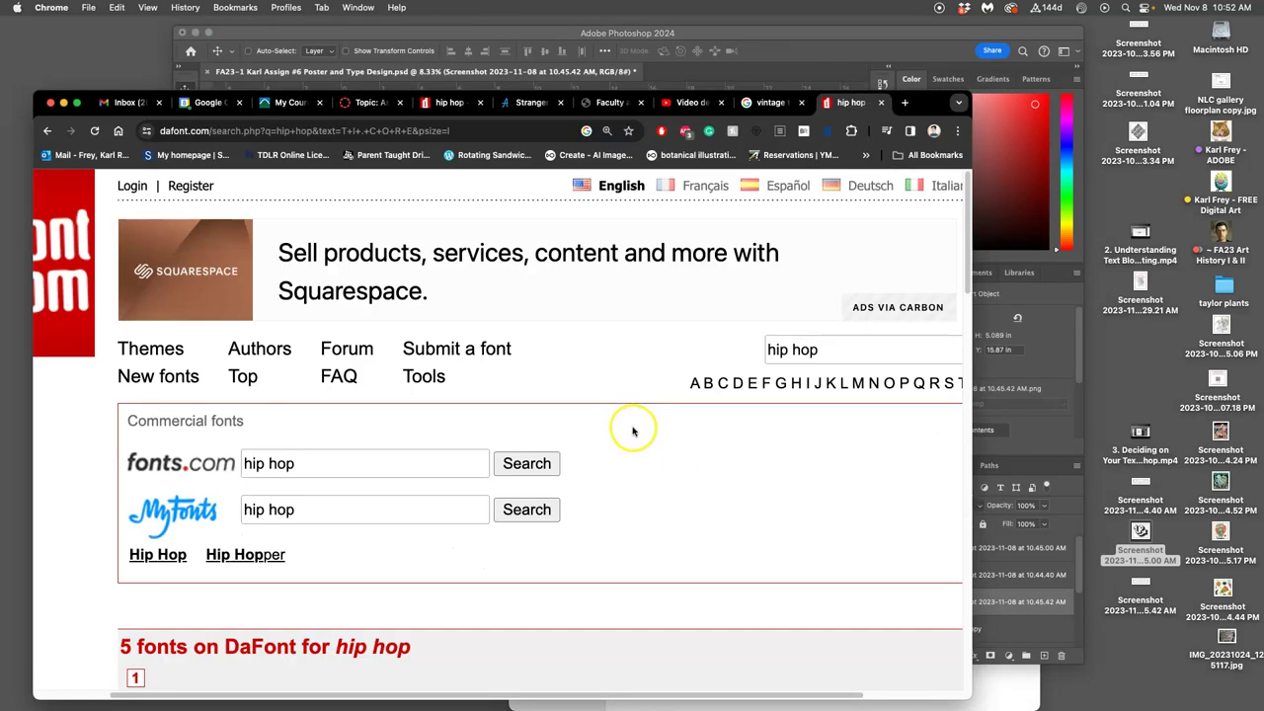
pyautogui.press('super+minus')
pyautogui.press('super+minus')
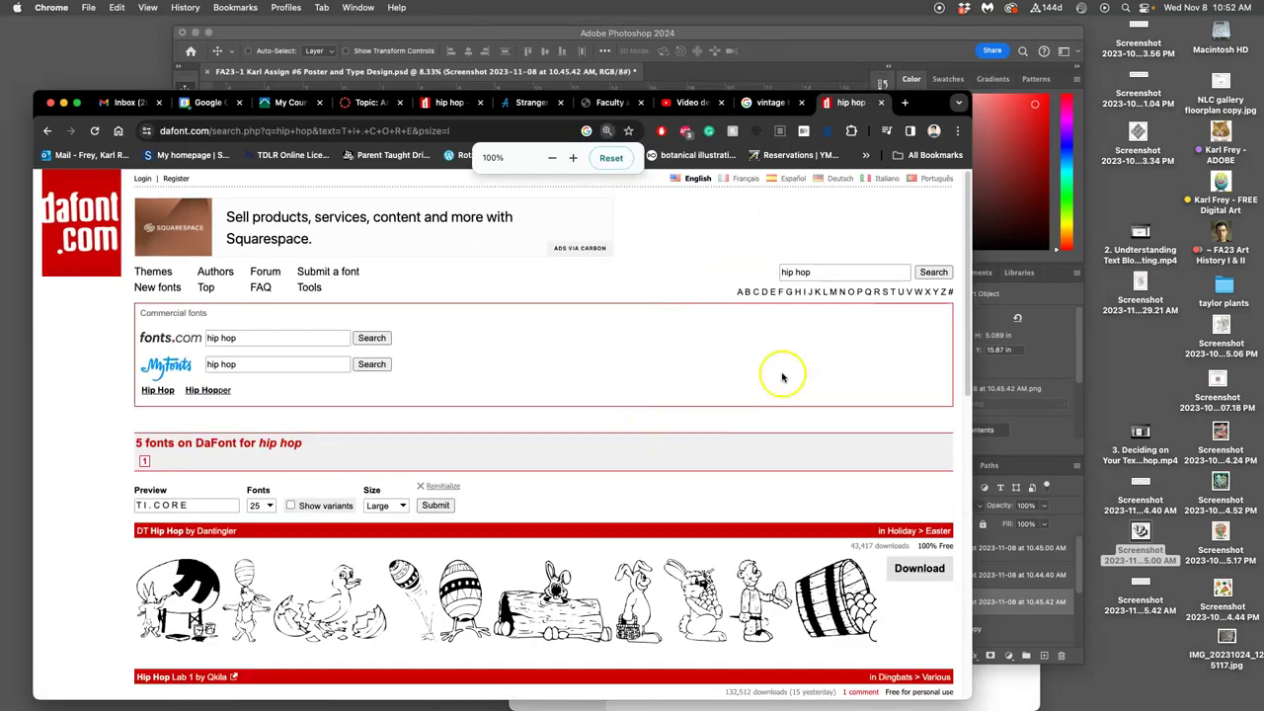
pyautogui.tripleClick(812, 274)
pyautogui.write('poster')
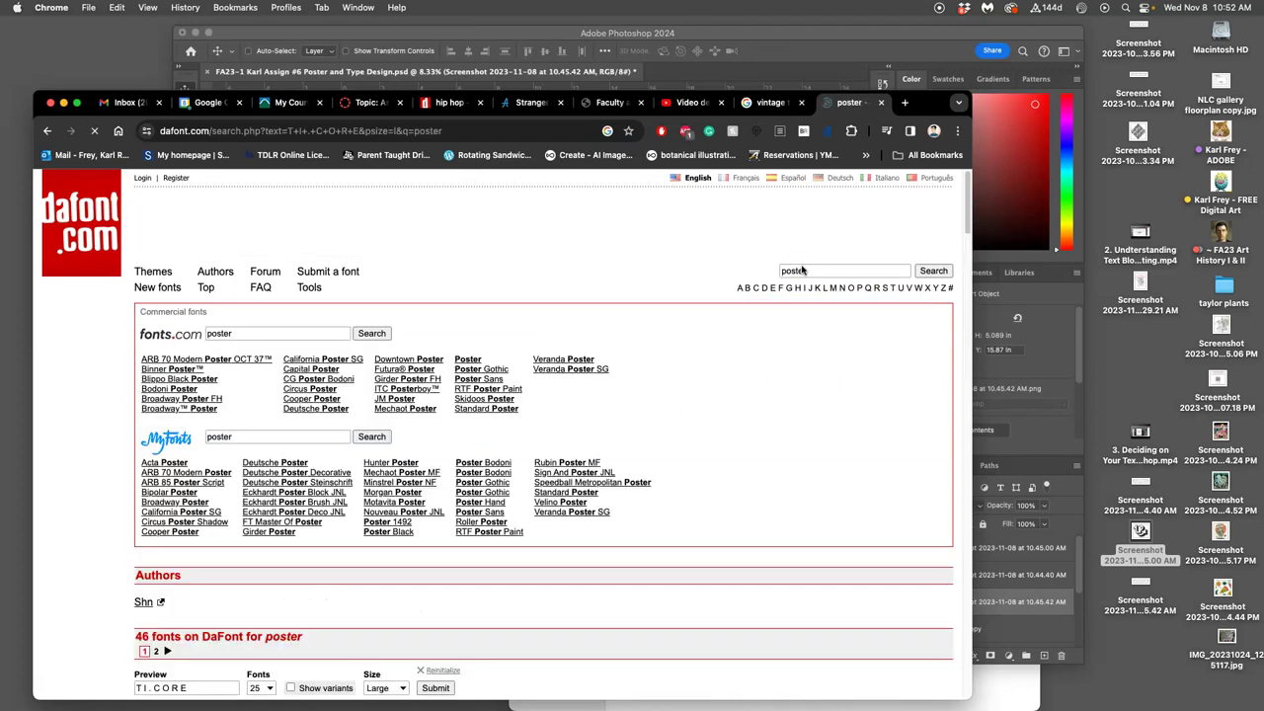
pyautogui.scroll(-5, 800, 431)
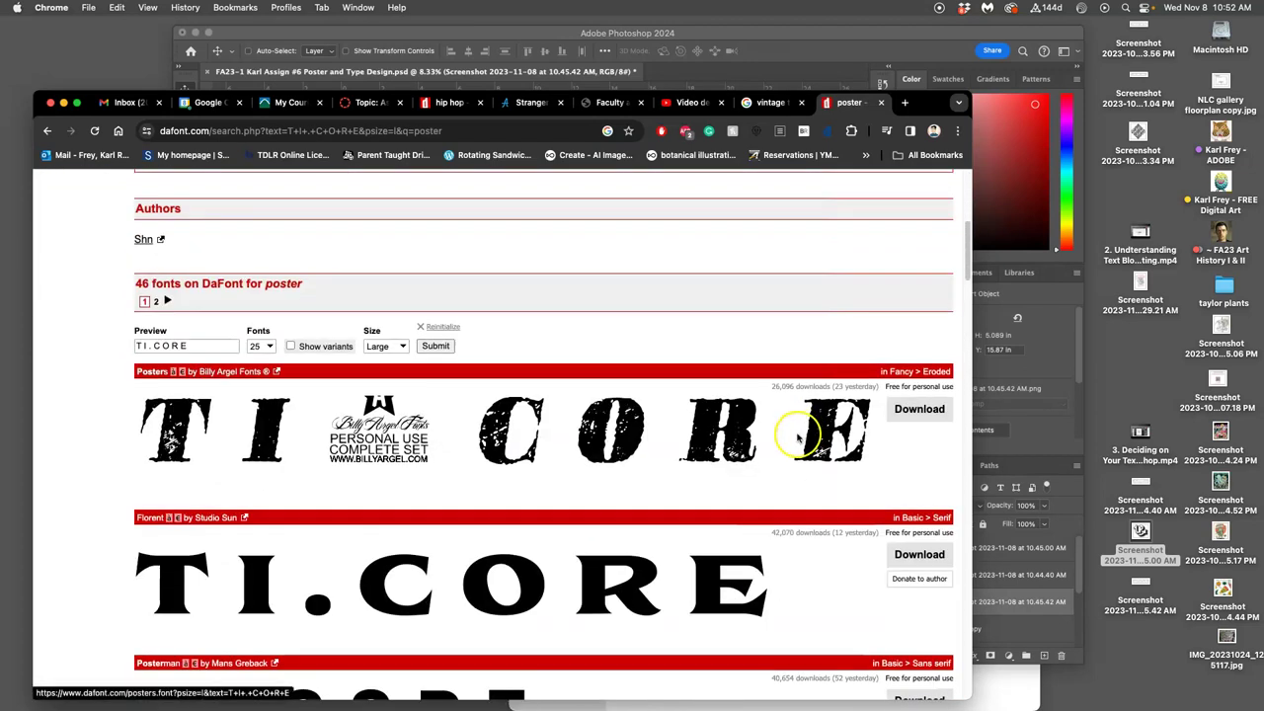
pyautogui.scroll(-1, 838, 435)
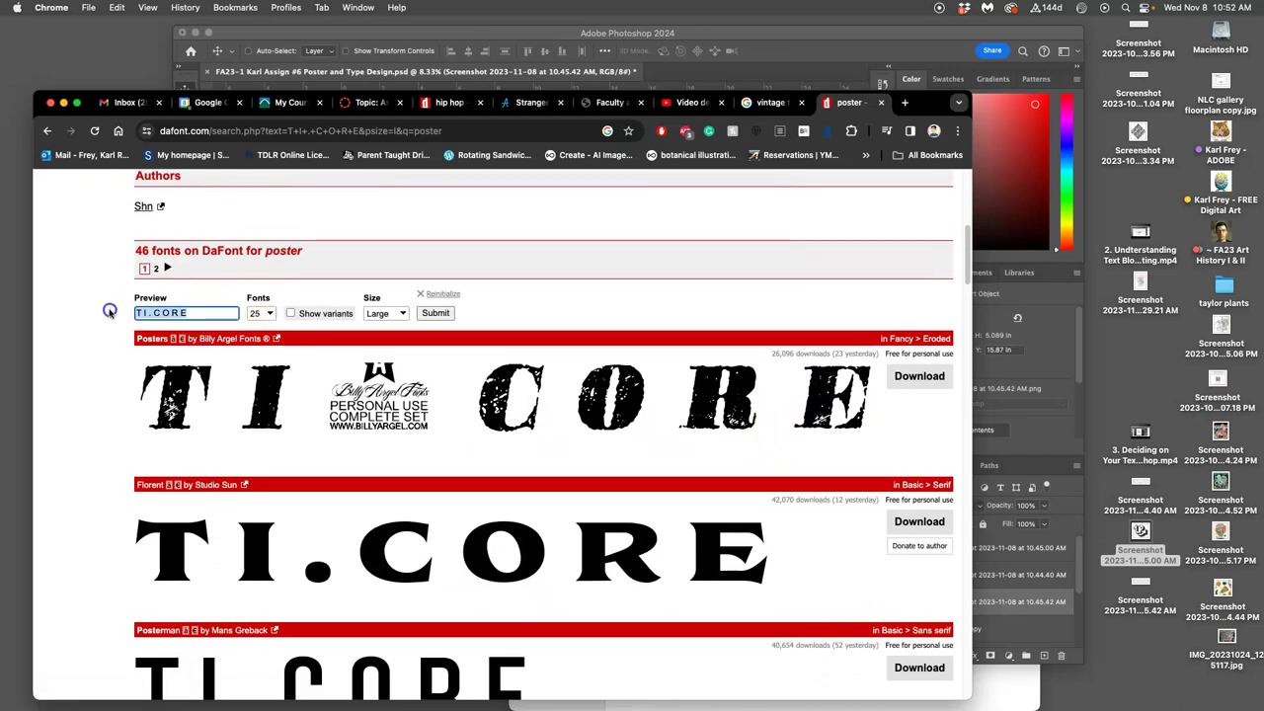
# Preview the poster fonts with the text 'MAN -' and scroll through all results
pyautogui.write('MAN -')
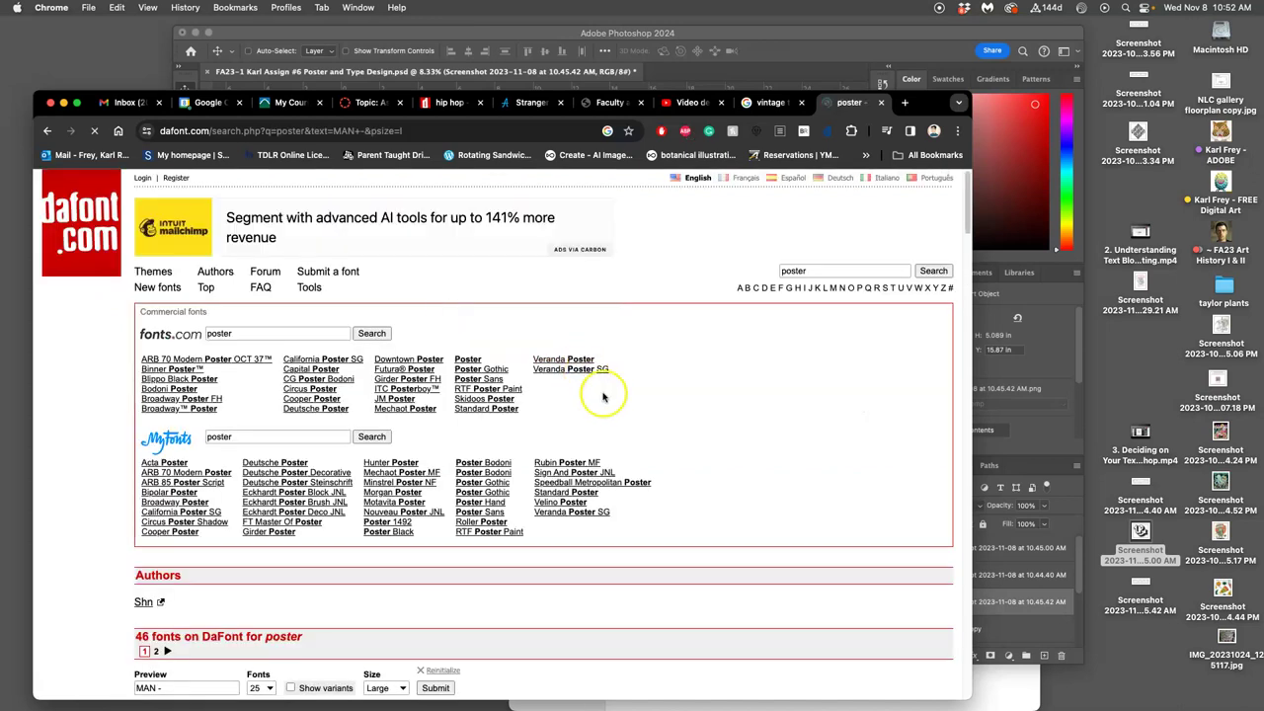
pyautogui.scroll(-5, 593, 403)
pyautogui.scroll(-3, 594, 407)
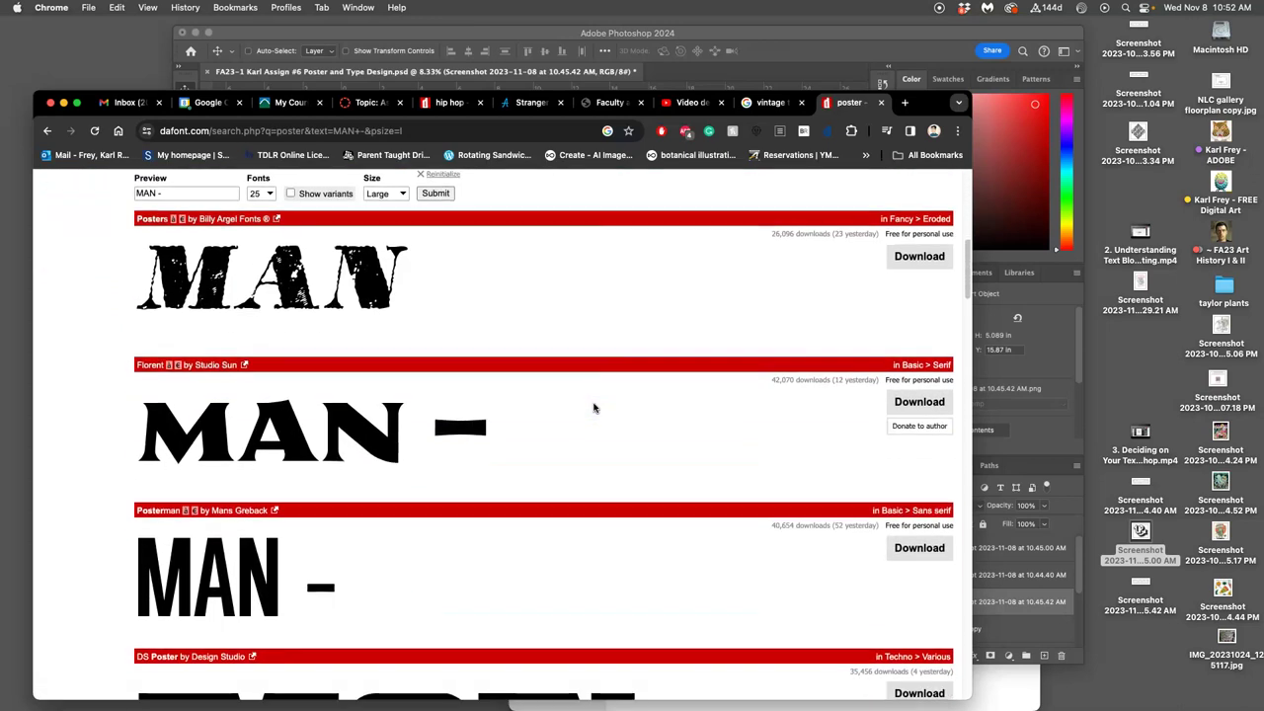
pyautogui.scroll(-3, 593, 407)
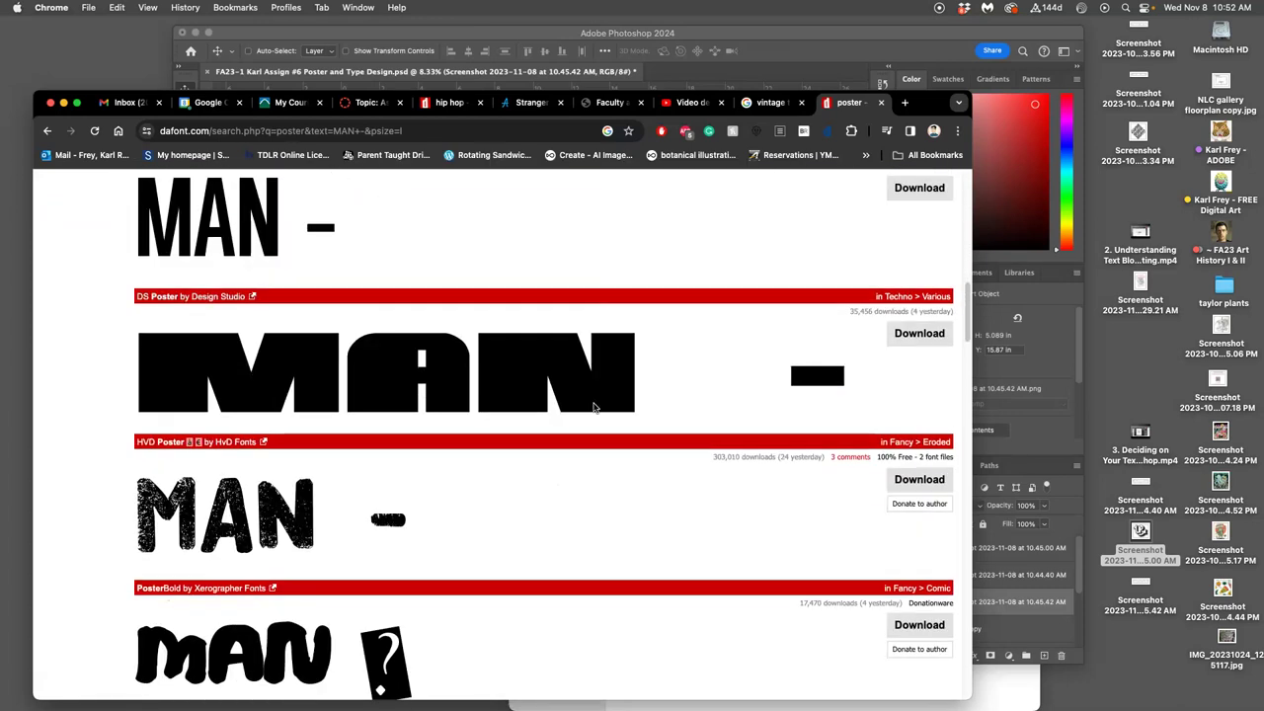
pyautogui.scroll(-8, 425, 384)
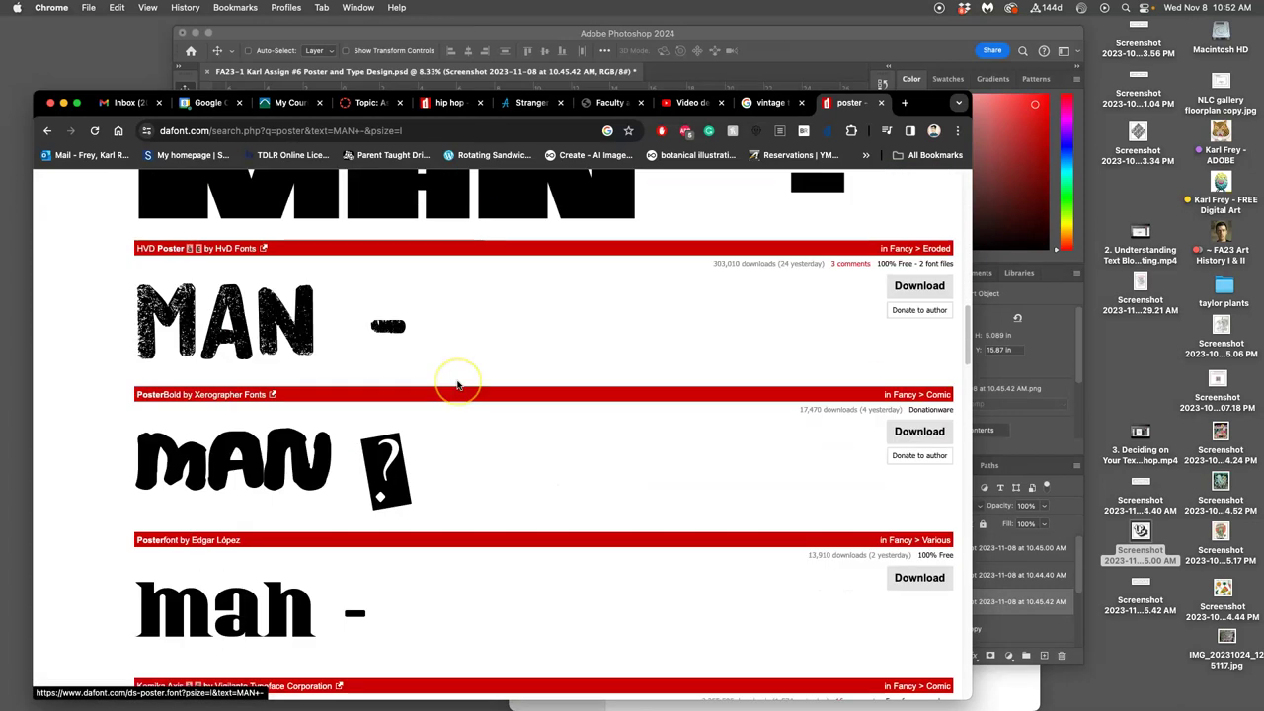
pyautogui.scroll(-20, 457, 385)
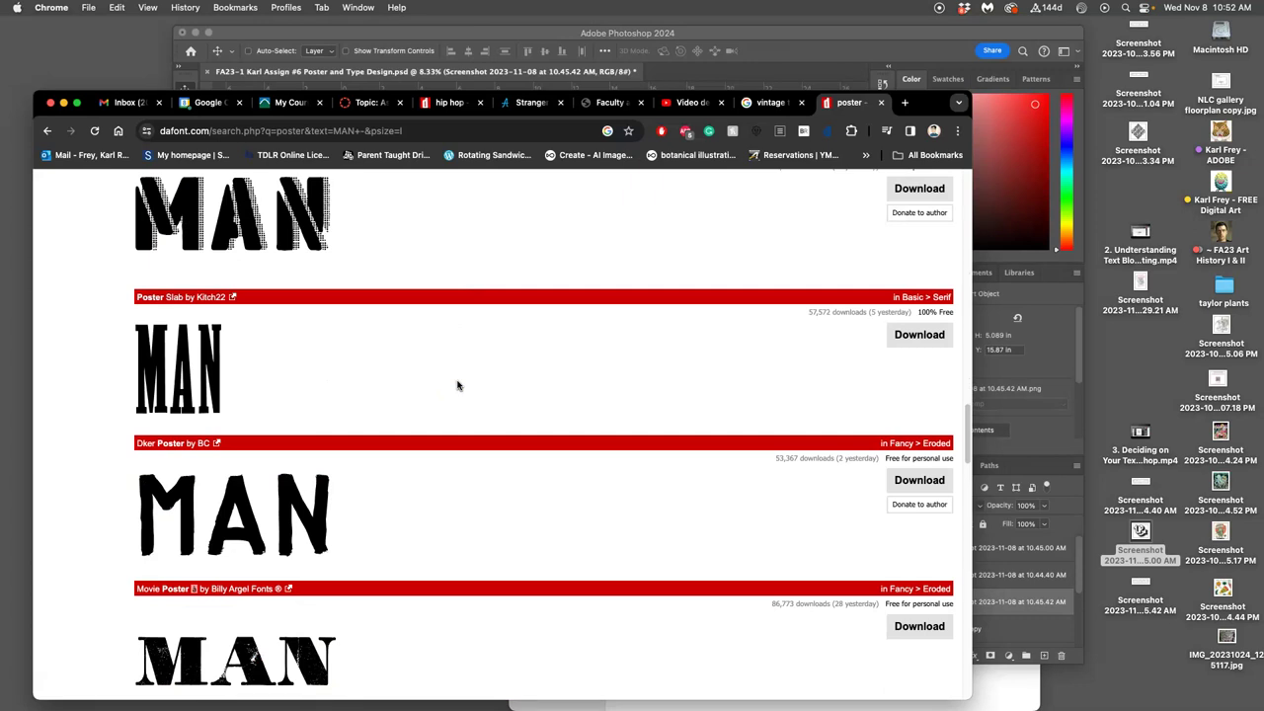
pyautogui.scroll(-20, 457, 385)
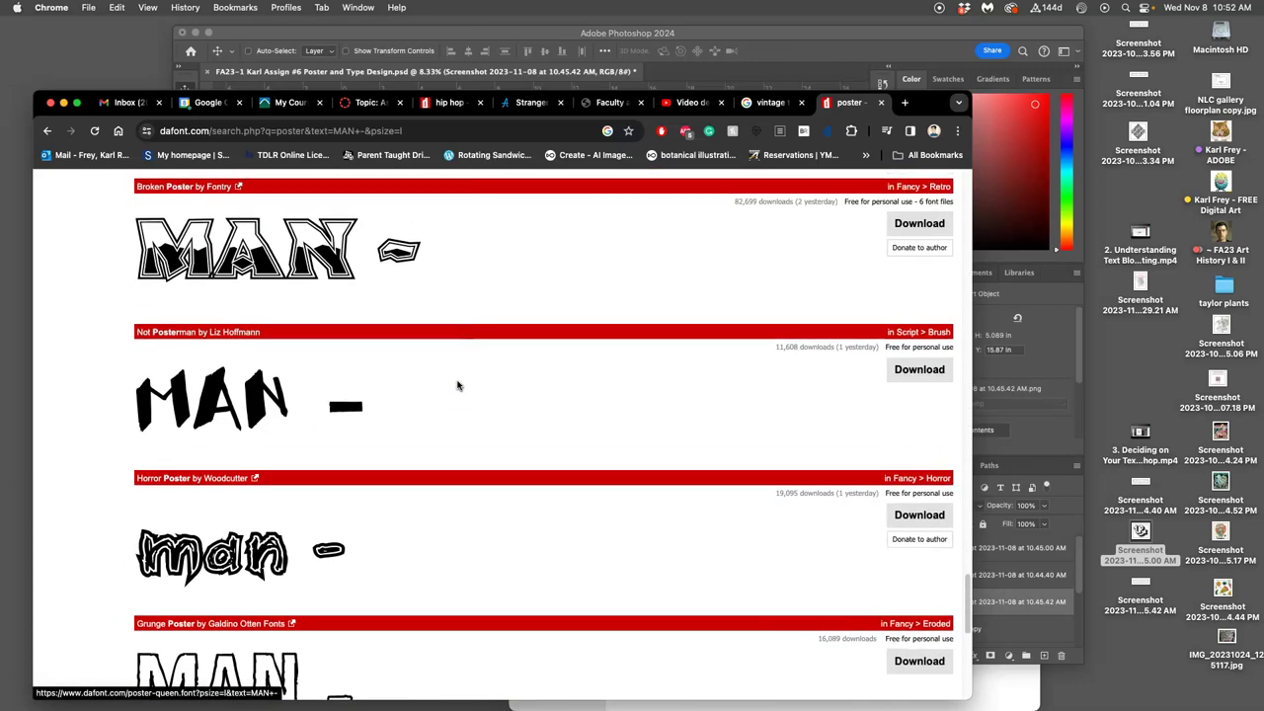
pyautogui.scroll(-5, 457, 385)
pyautogui.scroll(-5, 457, 385)
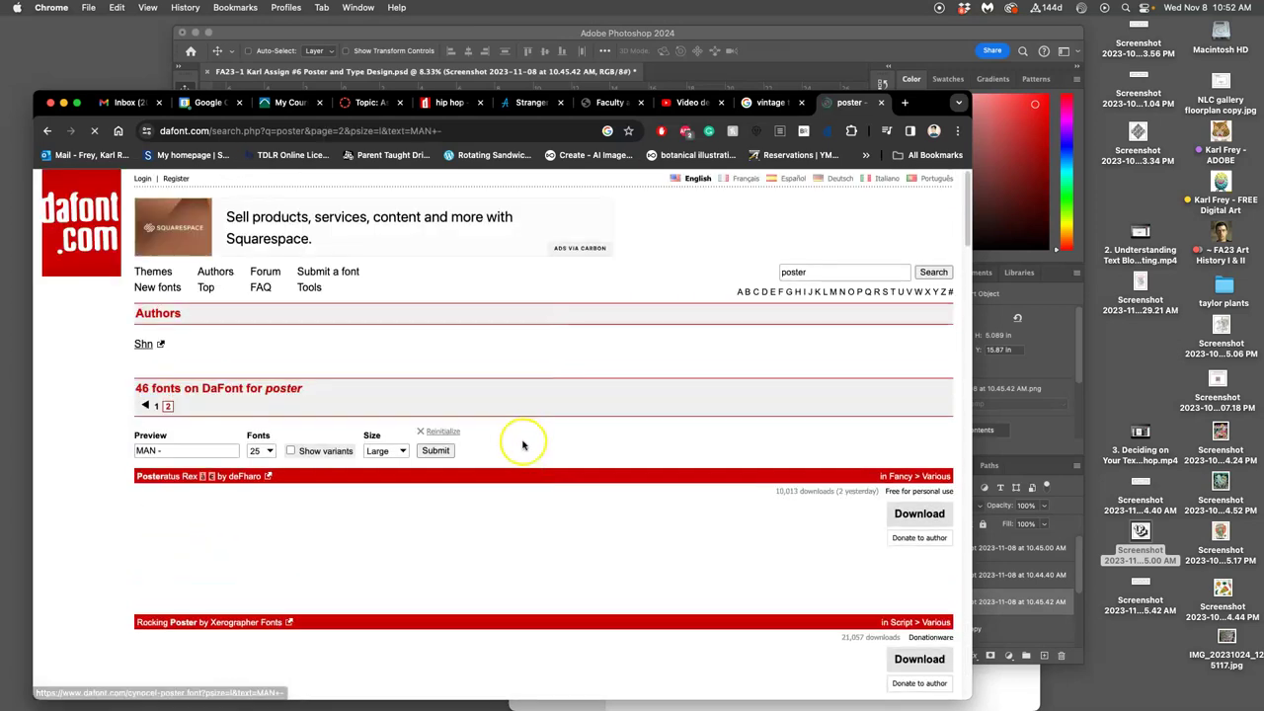
pyautogui.scroll(-10, 514, 442)
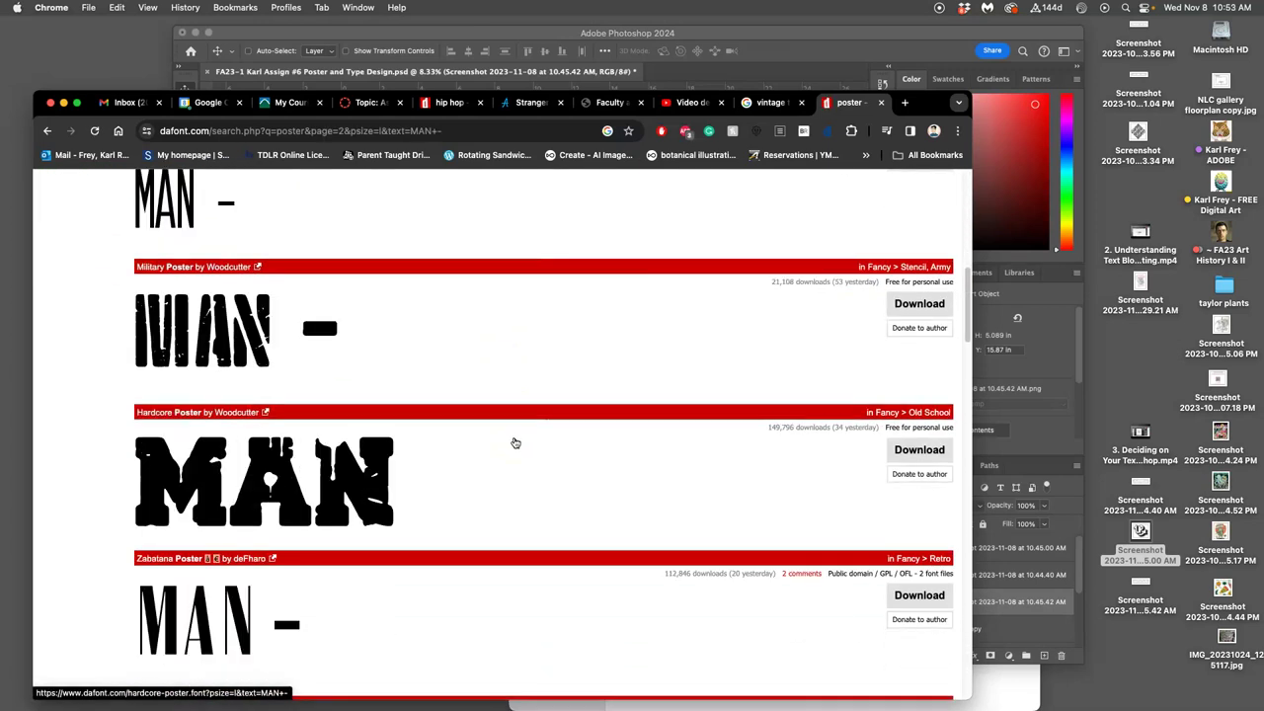
pyautogui.scroll(-15, 514, 442)
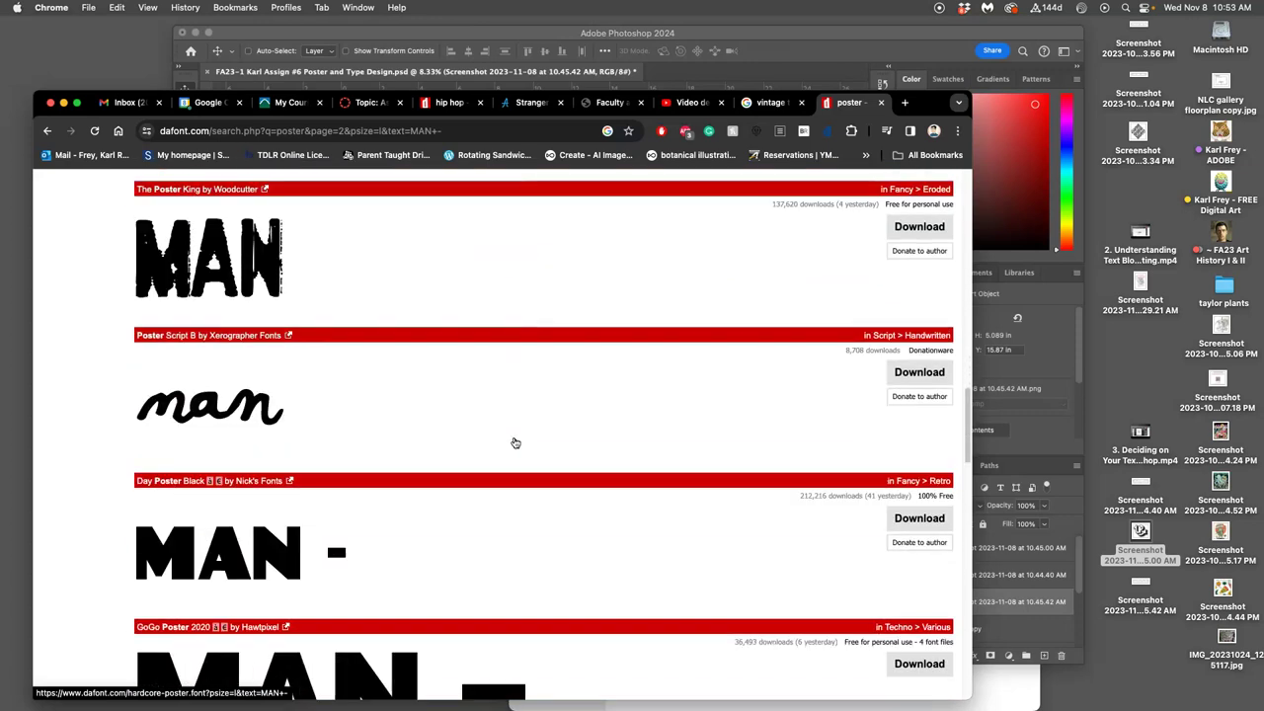
pyautogui.scroll(-3, 514, 442)
pyautogui.scroll(-5, 514, 443)
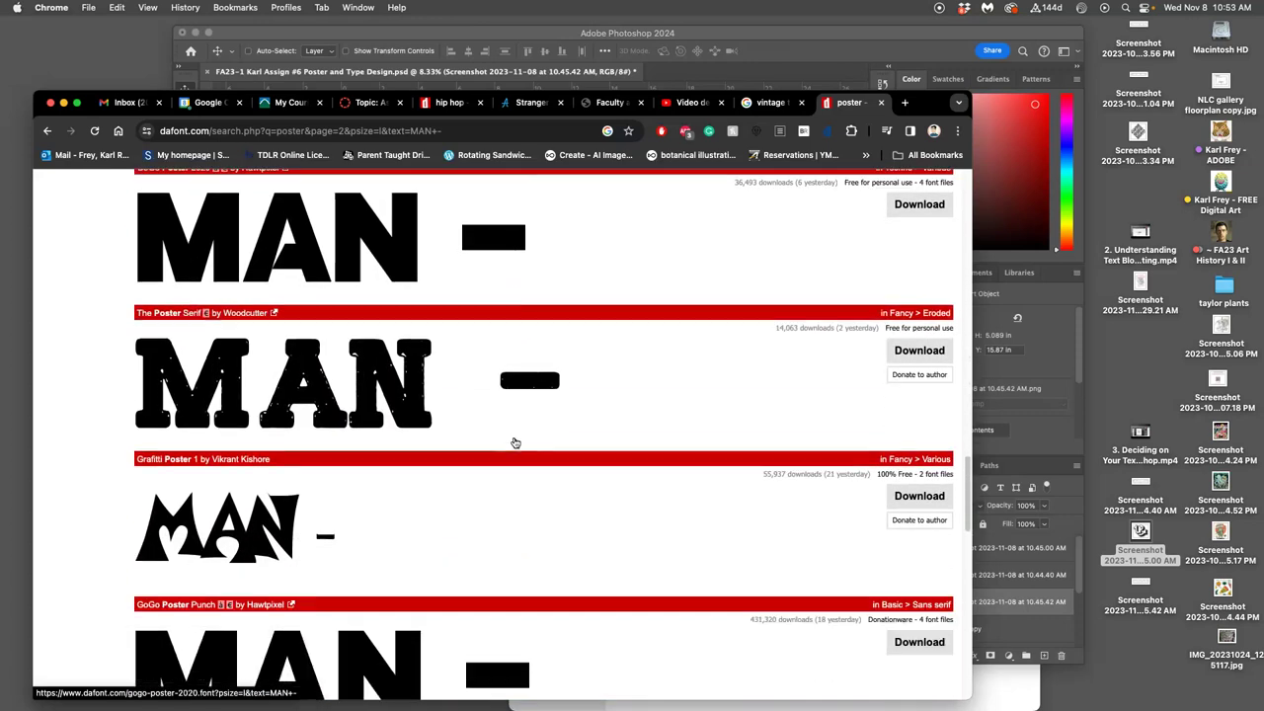
pyautogui.scroll(-7, 514, 442)
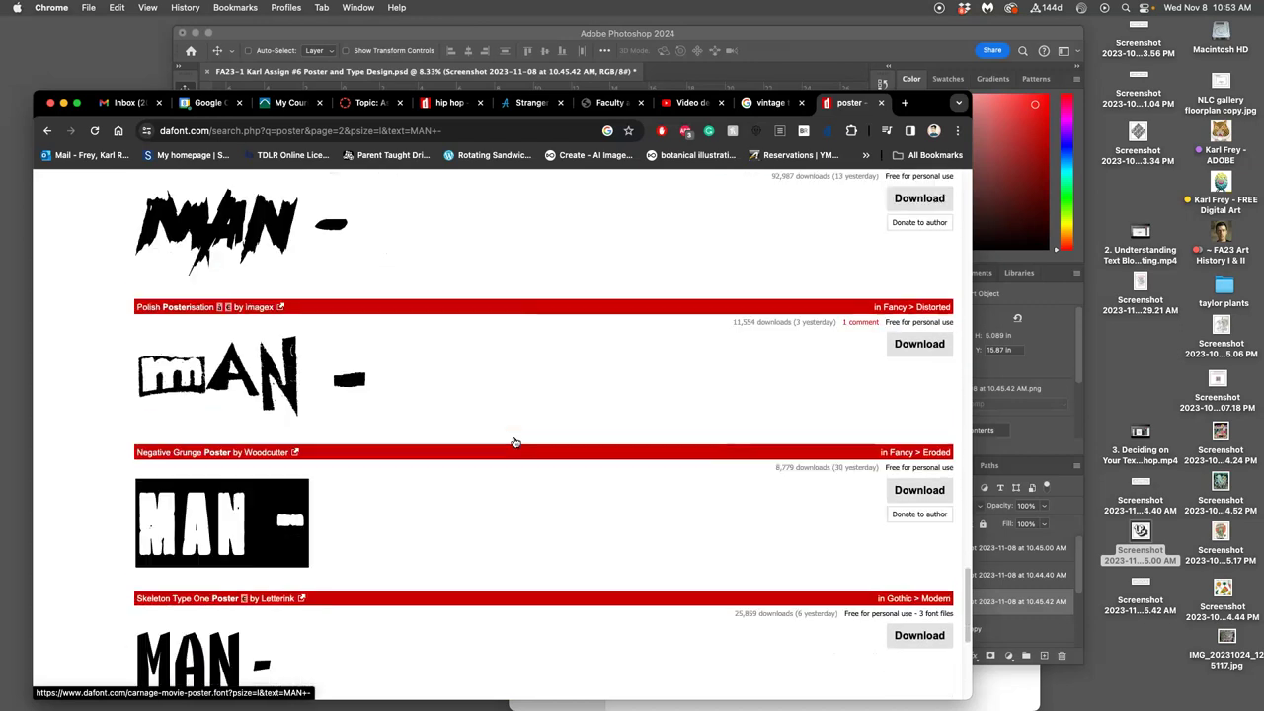
pyautogui.press('Home')
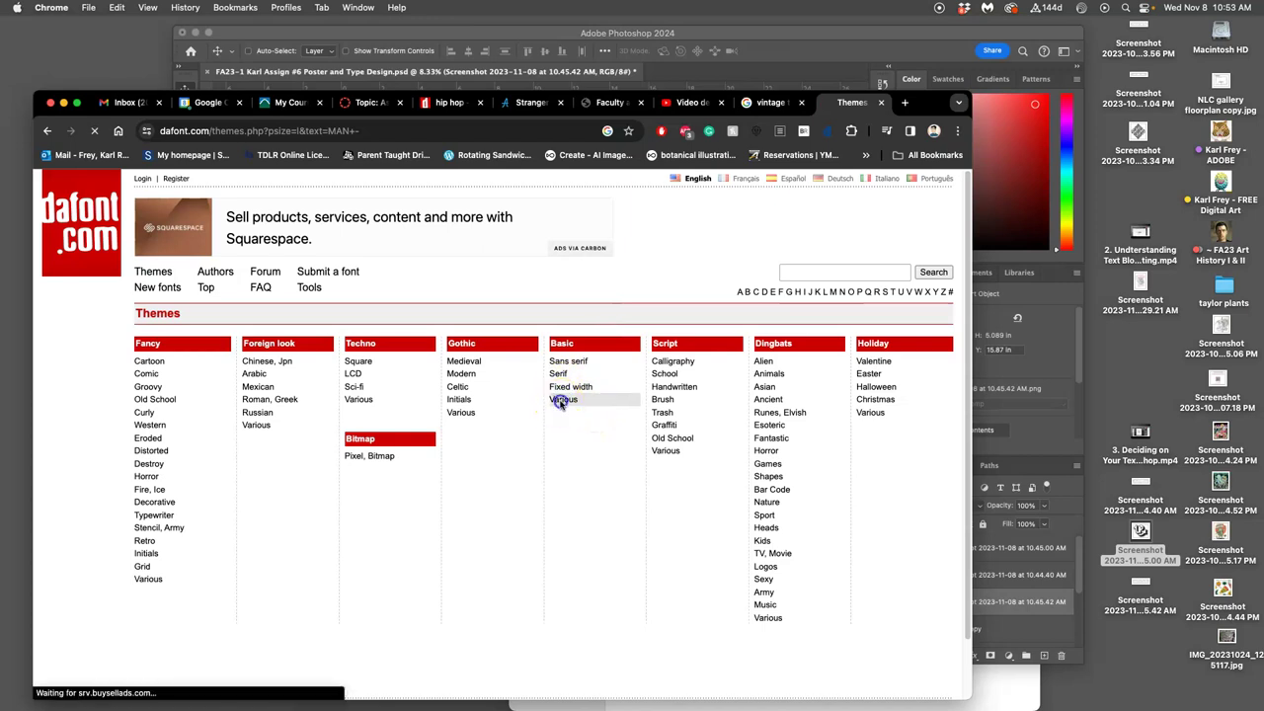
# Browse the Basic > Various fonts previewing MAN - across pages, stopping at DK Longreach
pyautogui.click(560, 400)
pyautogui.scroll(-10, 517, 429)
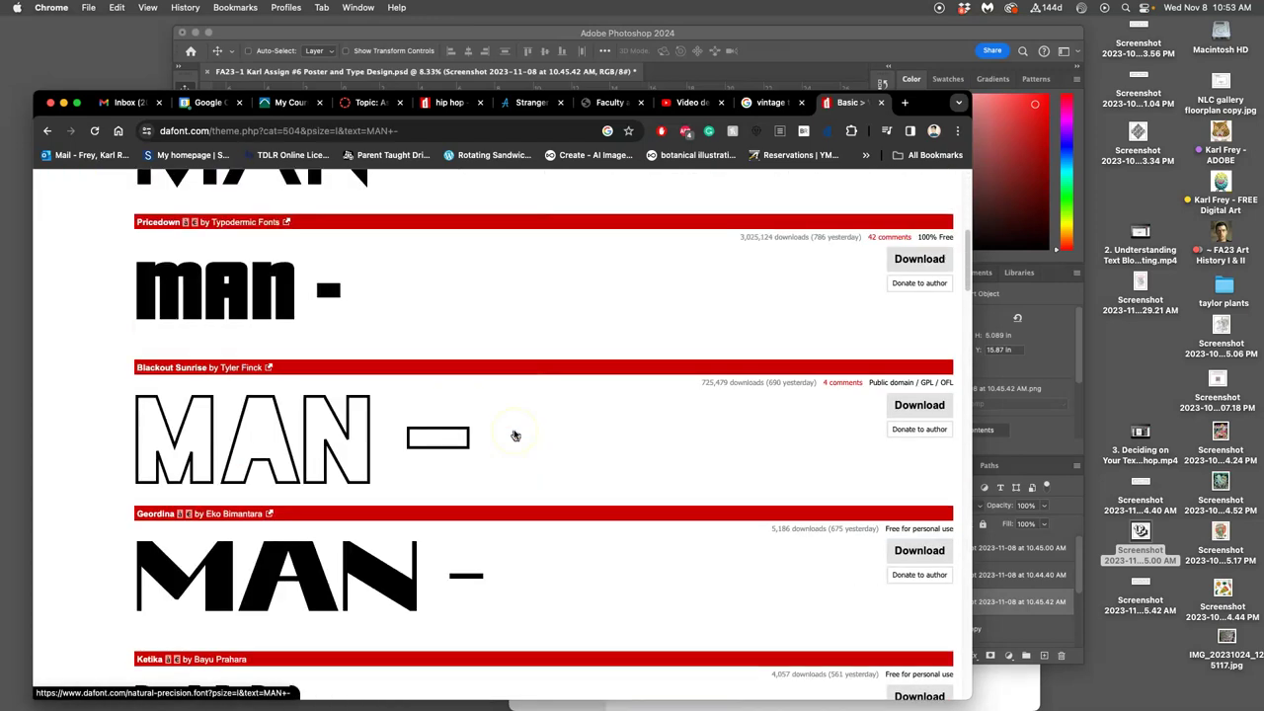
pyautogui.scroll(-6, 514, 435)
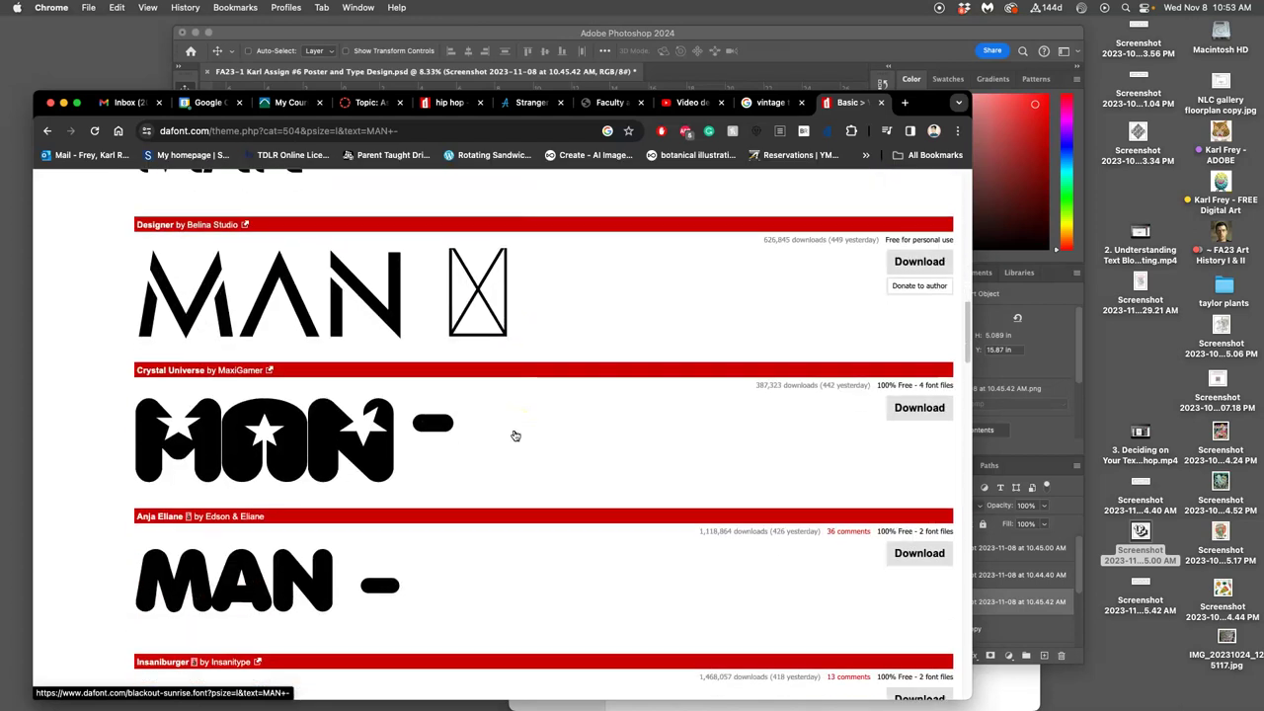
pyautogui.scroll(-6, 514, 435)
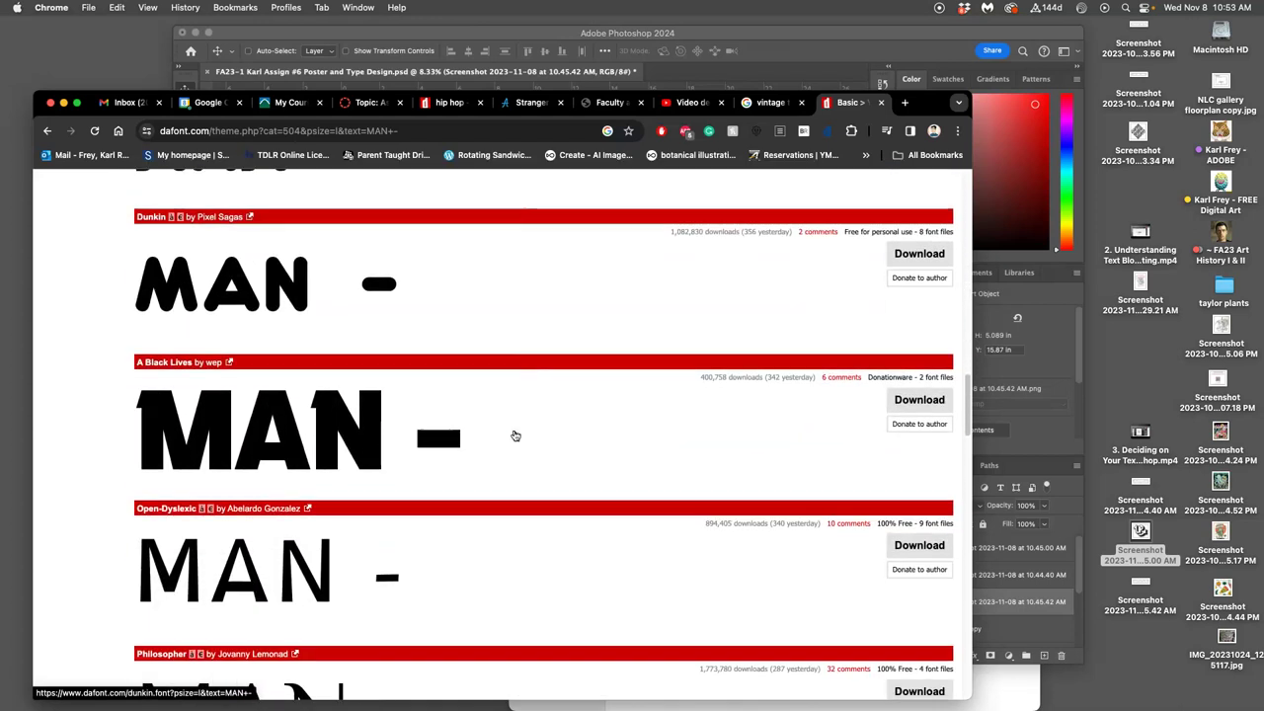
pyautogui.scroll(-7, 515, 436)
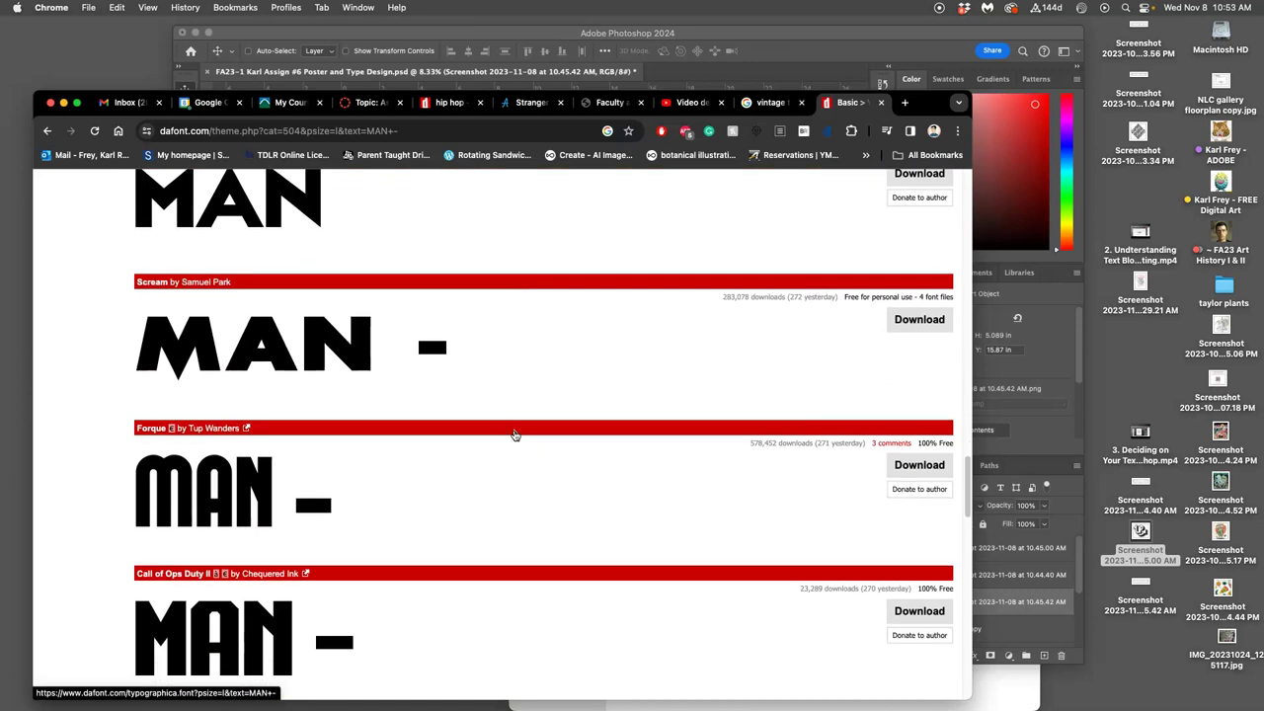
pyautogui.scroll(-7, 515, 435)
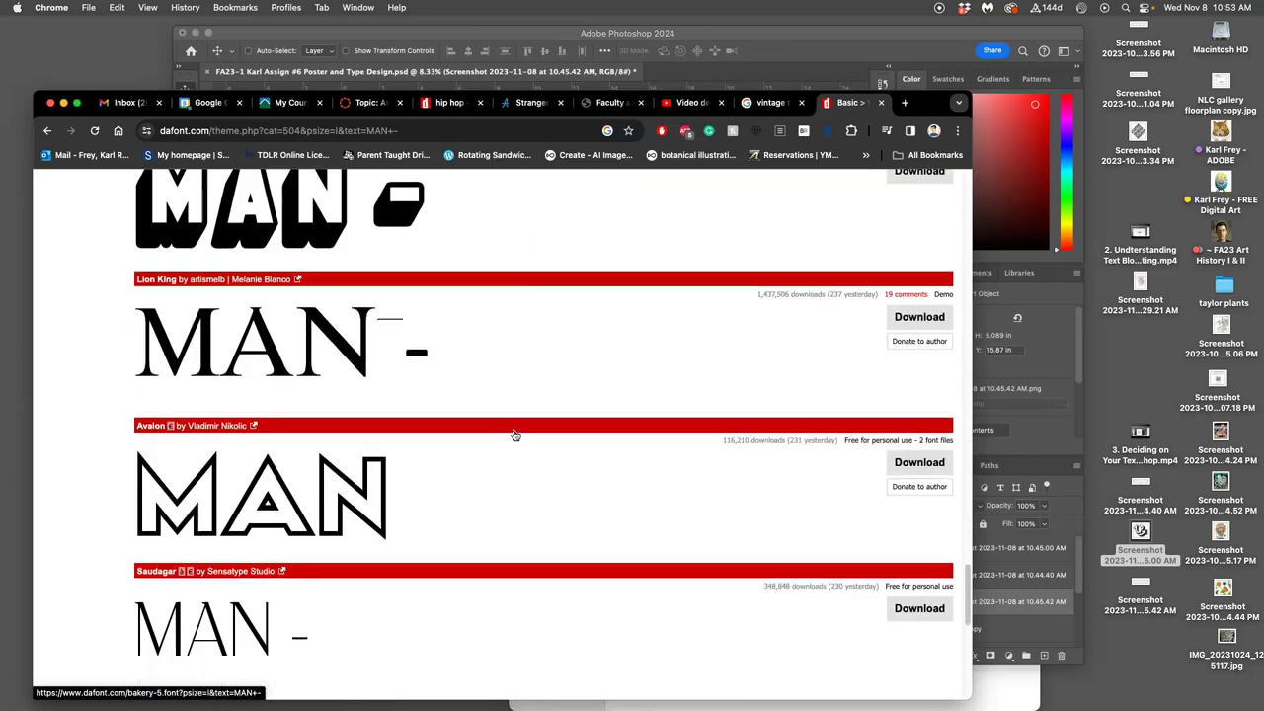
pyautogui.scroll(-5, 515, 435)
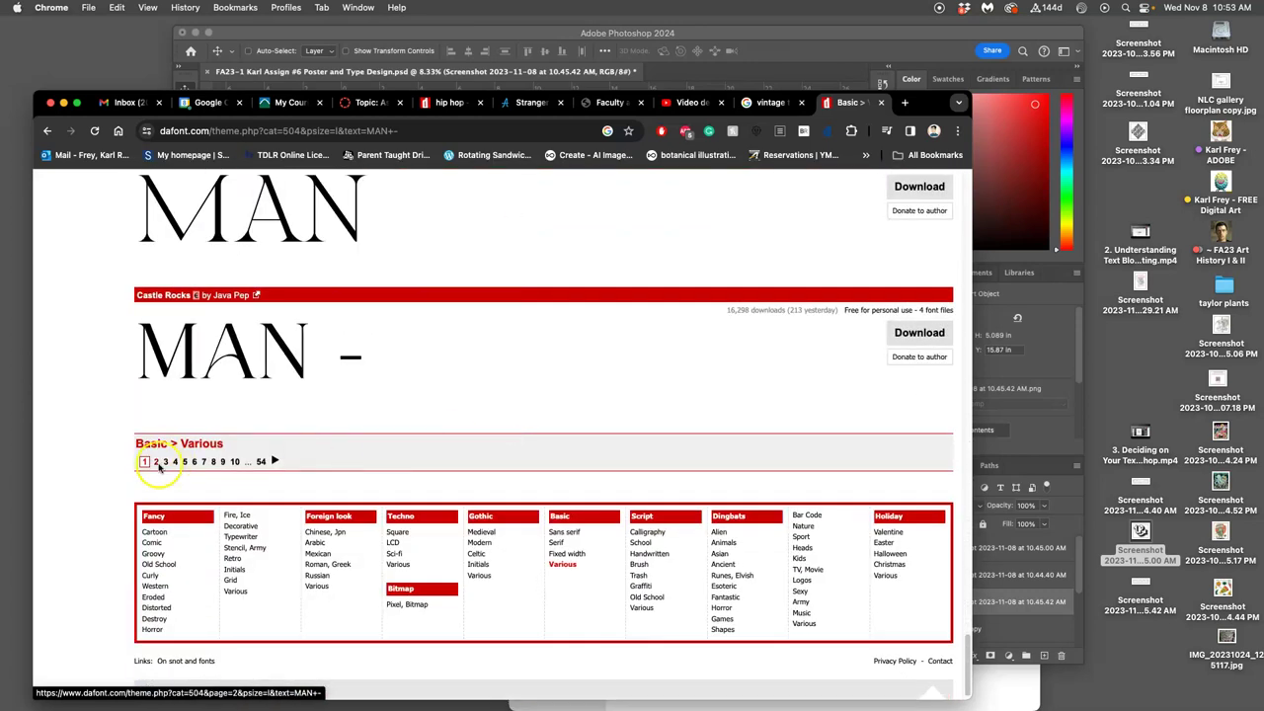
pyautogui.scroll(-10, 358, 443)
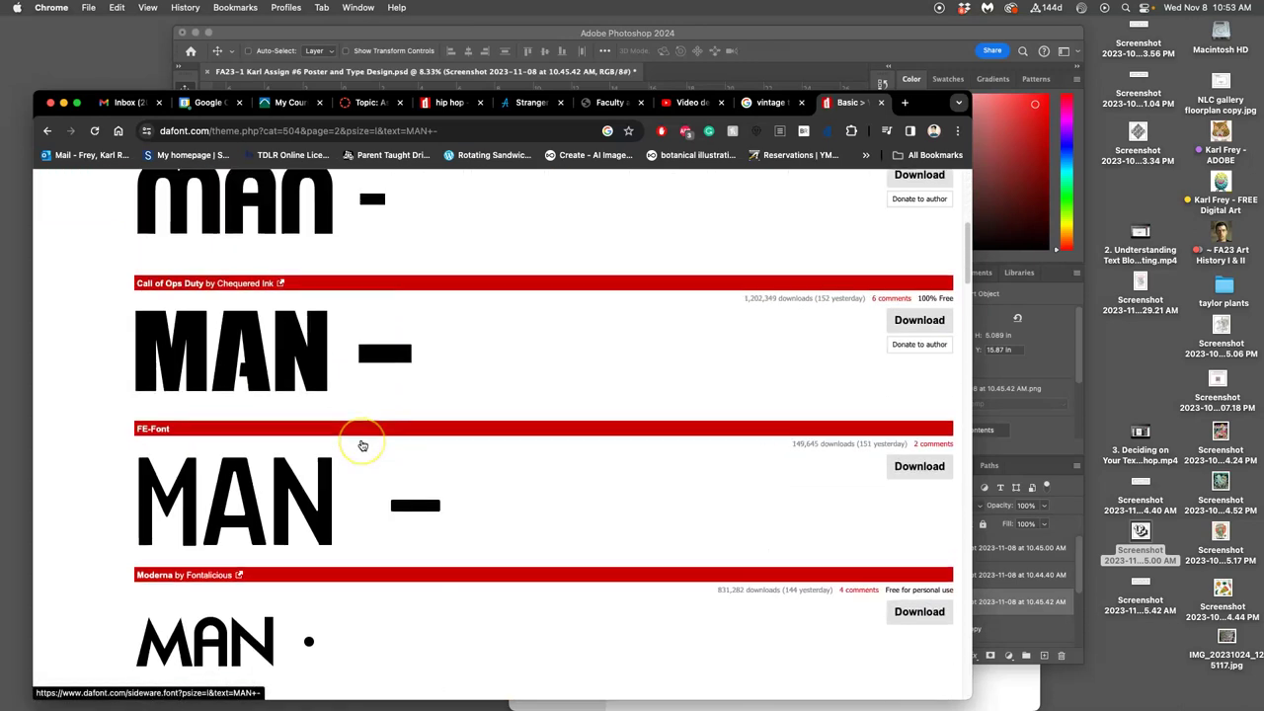
pyautogui.scroll(-6, 362, 445)
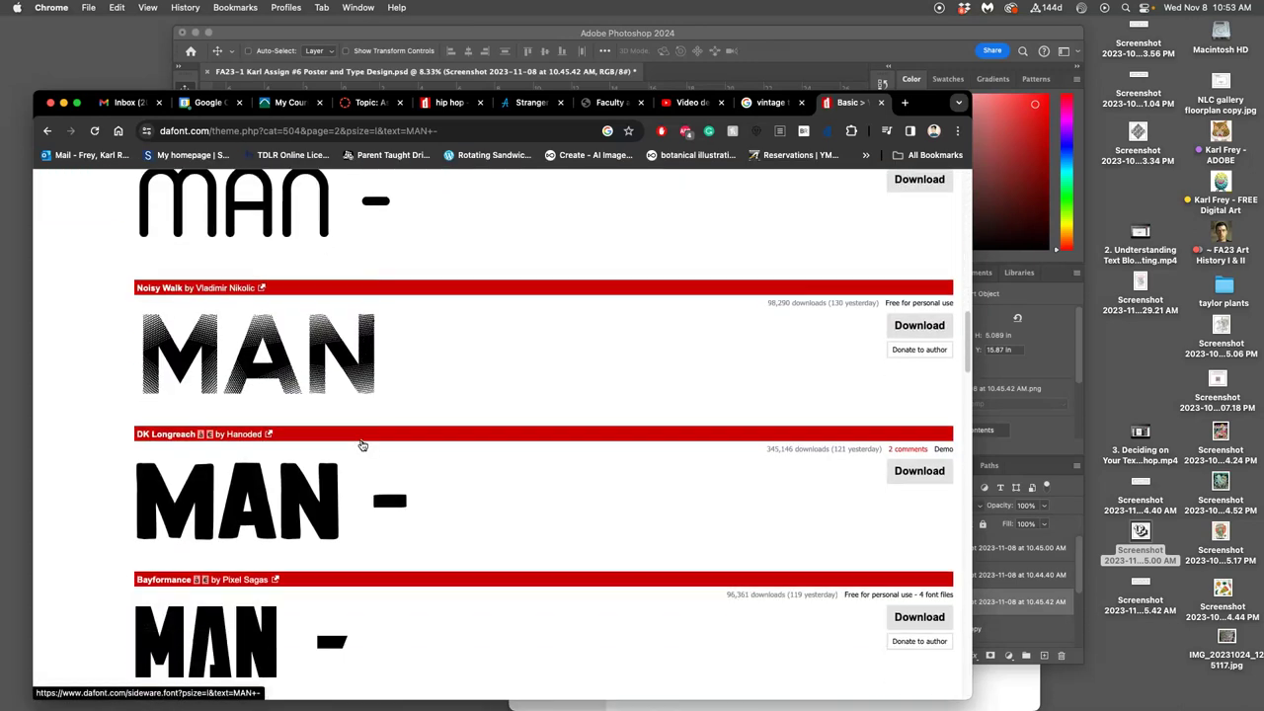
pyautogui.scroll(-3, 362, 445)
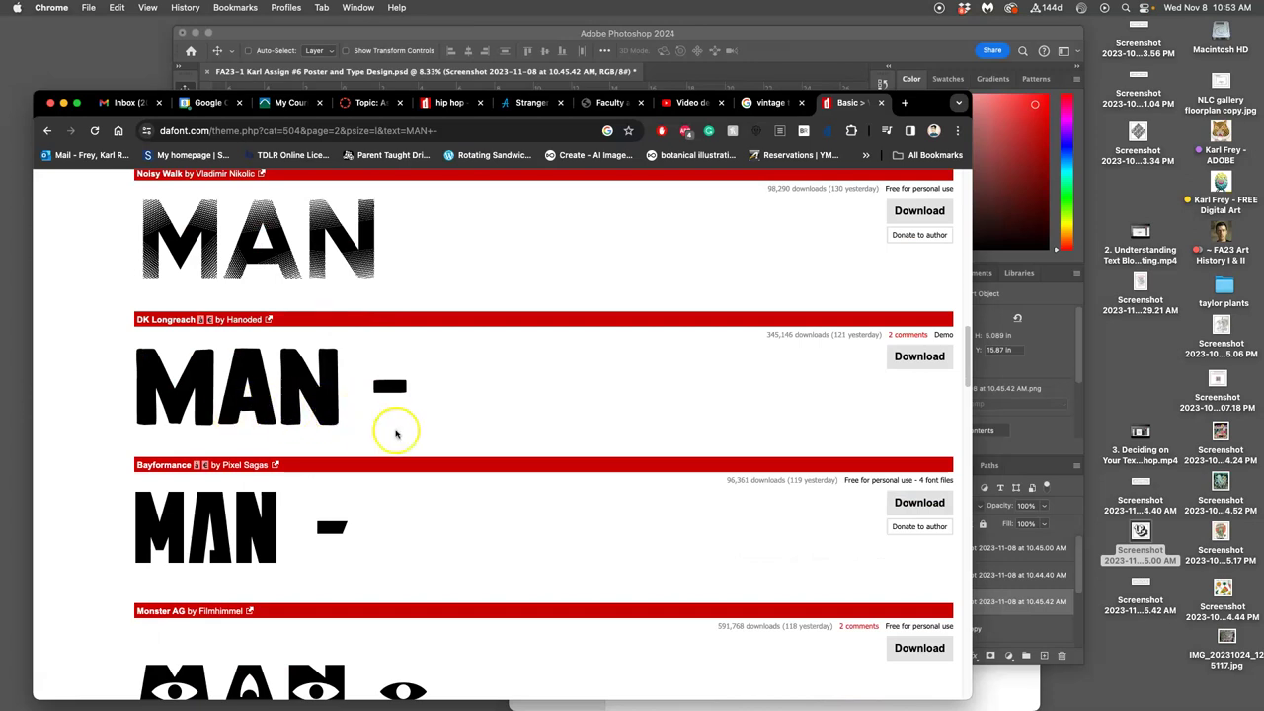
pyautogui.scroll(-13, 395, 432)
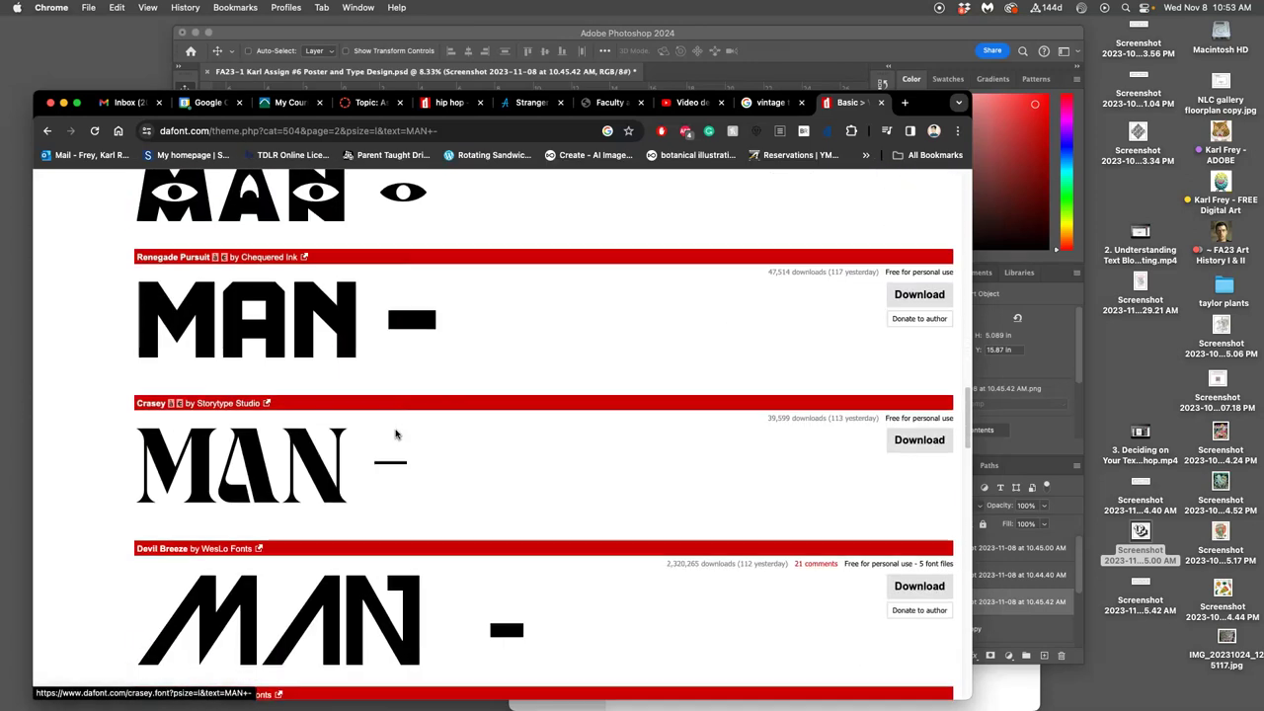
pyautogui.scroll(13, 395, 433)
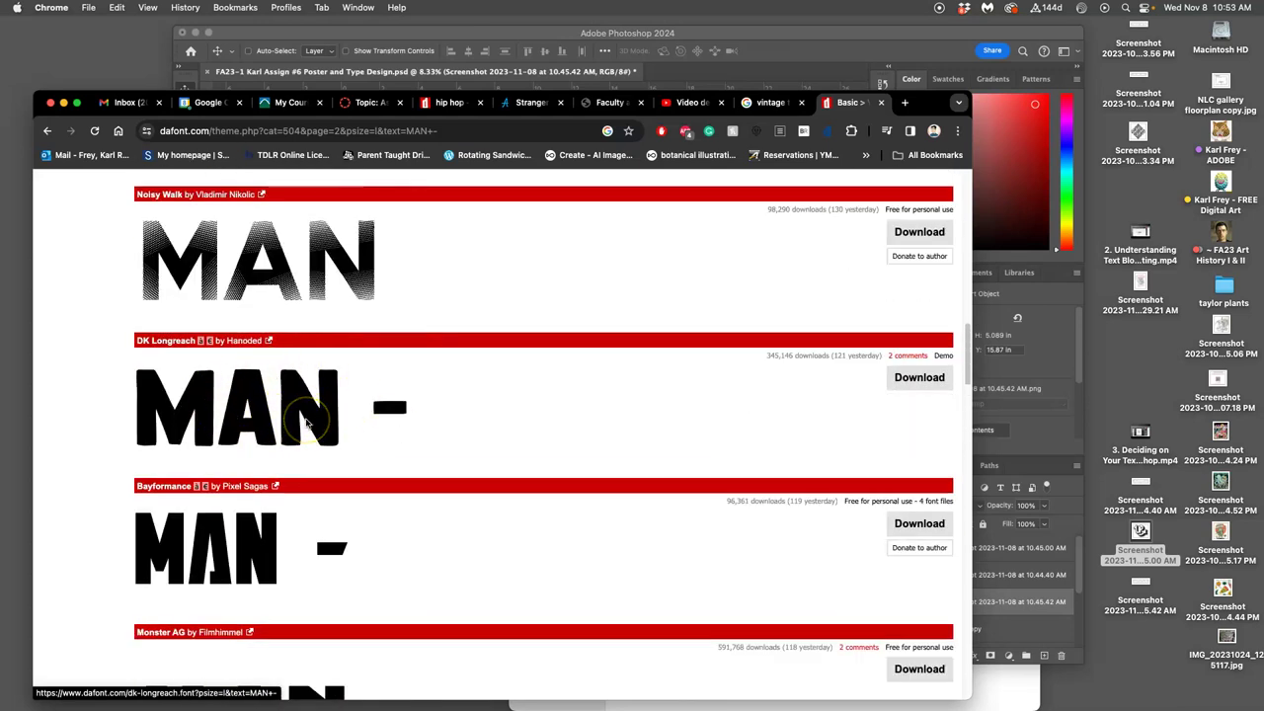
# Capture a region screenshot of the DK Longreach MAN - preview
pyautogui.press('super+shift+4')
pyautogui.moveTo(128, 358); pyautogui.dragTo(429, 458)
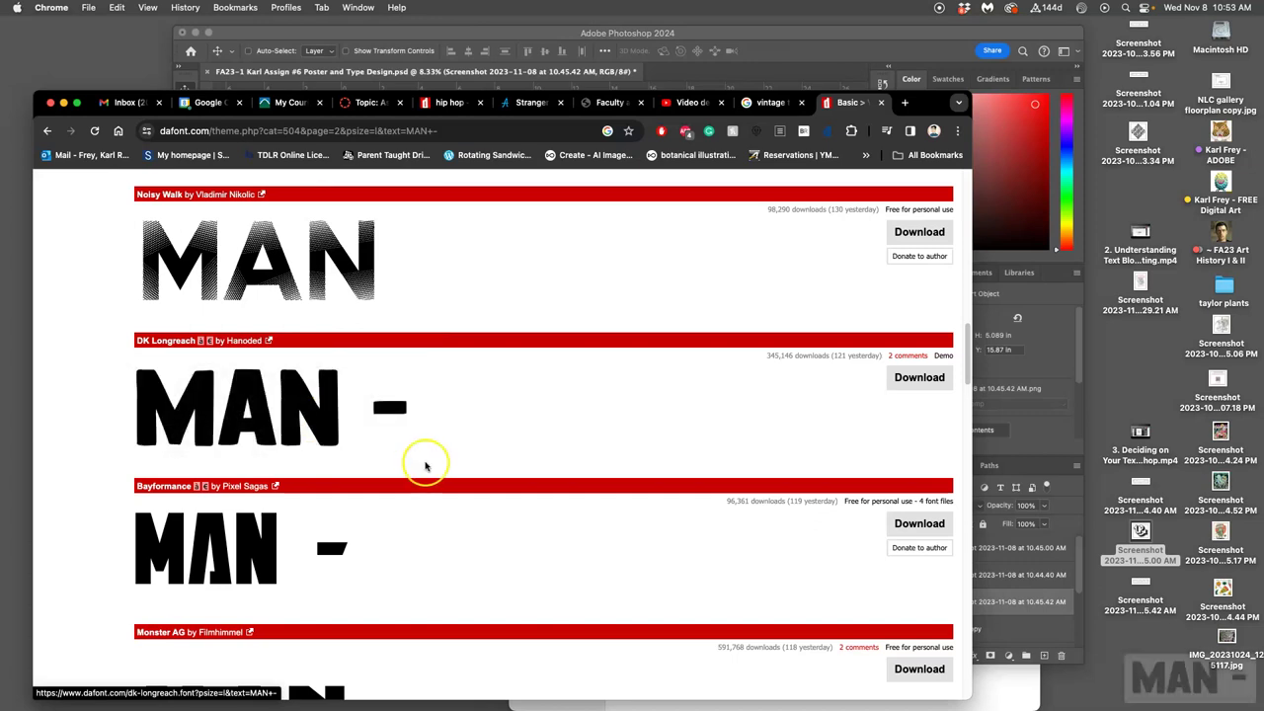
pyautogui.scroll(-10, 485, 513)
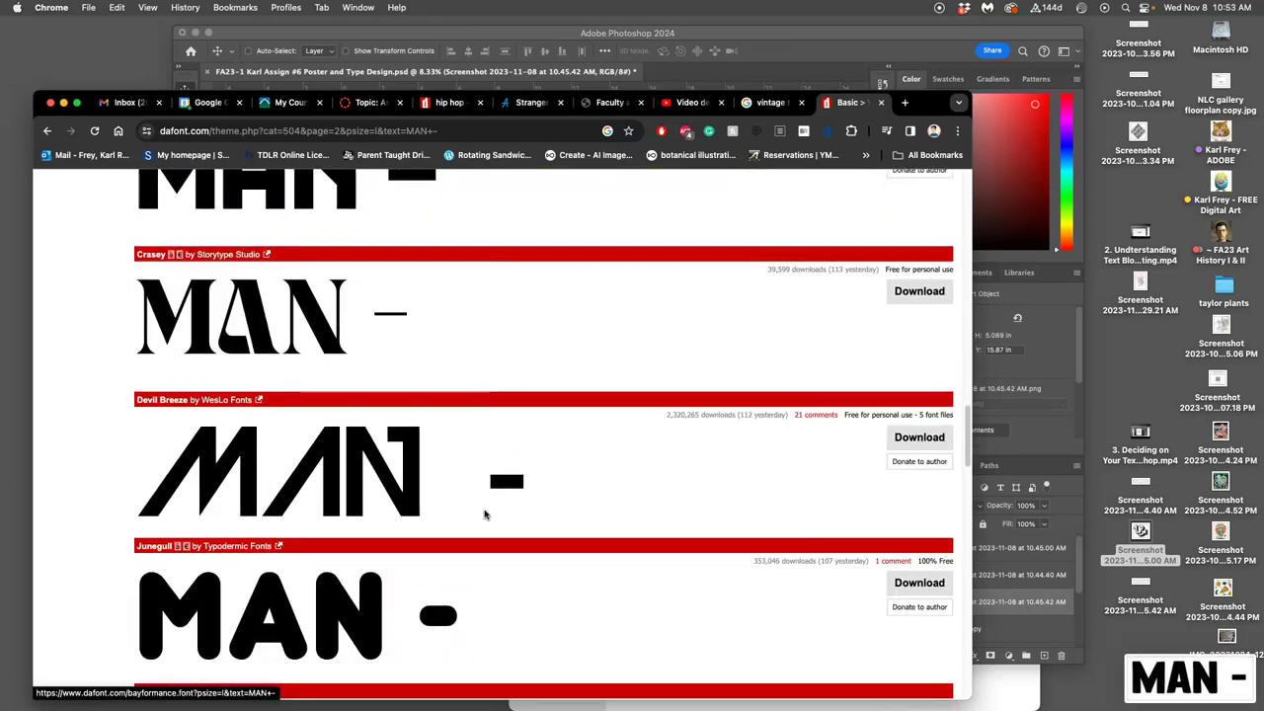
pyautogui.scroll(-10, 485, 514)
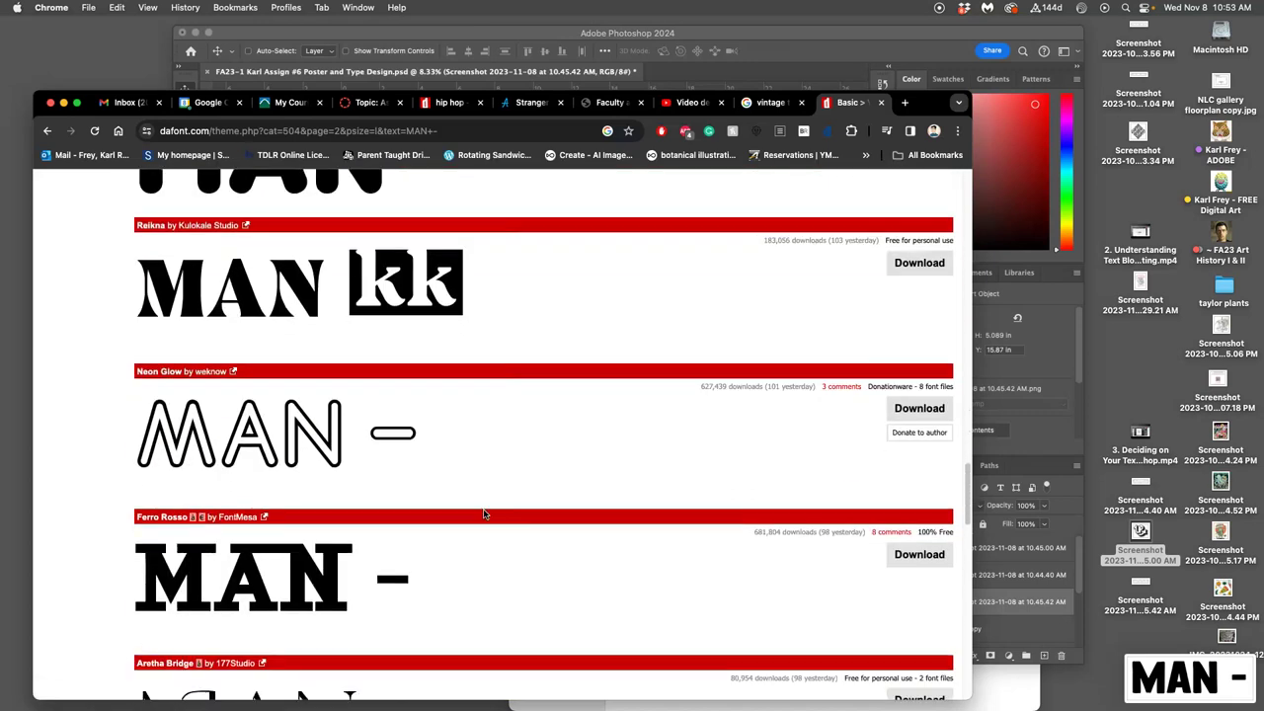
pyautogui.scroll(-5, 485, 514)
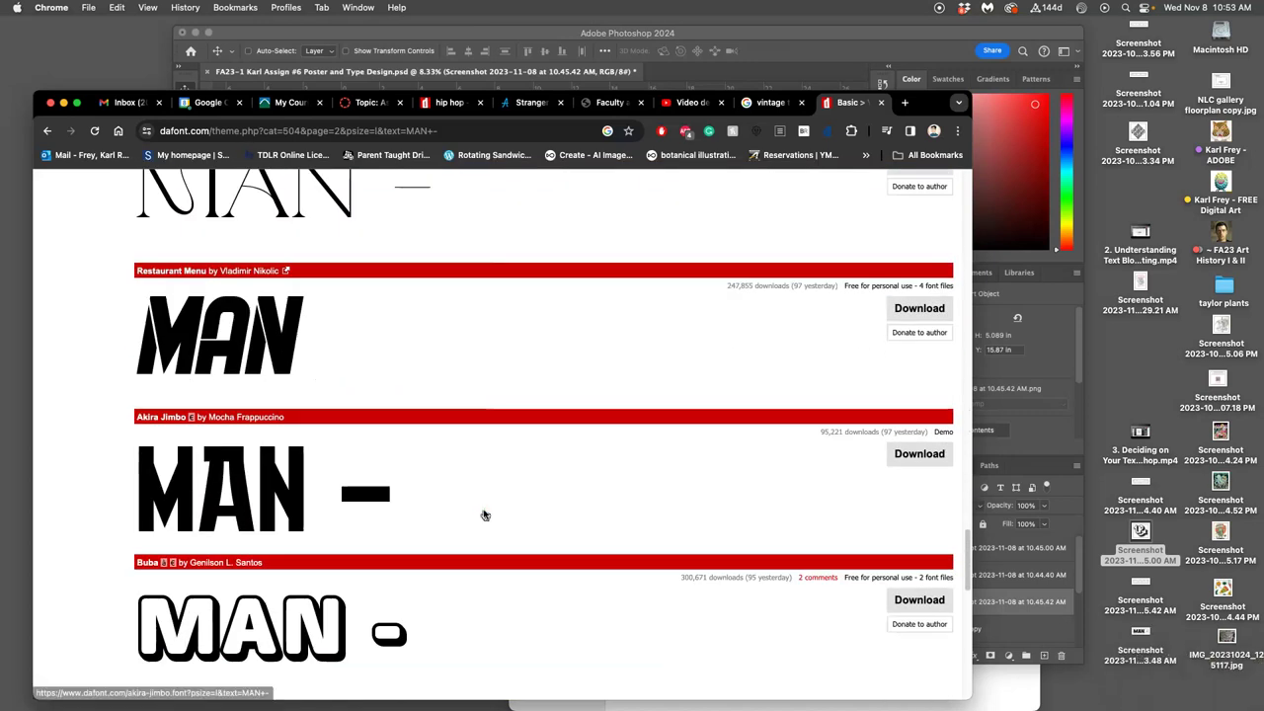
pyautogui.scroll(-5, 485, 514)
pyautogui.scroll(-4, 485, 514)
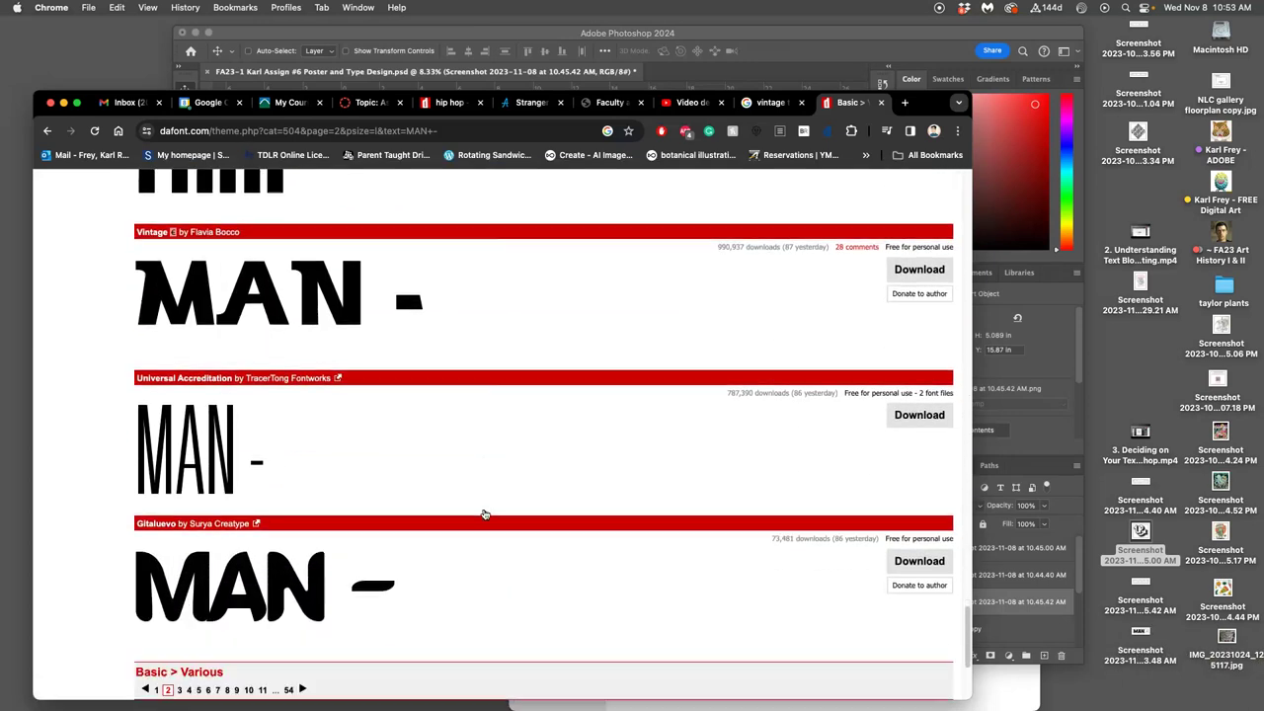
# Go to page 3 of Basic > Various and browse down to the Arturo preview
pyautogui.click(179, 570)
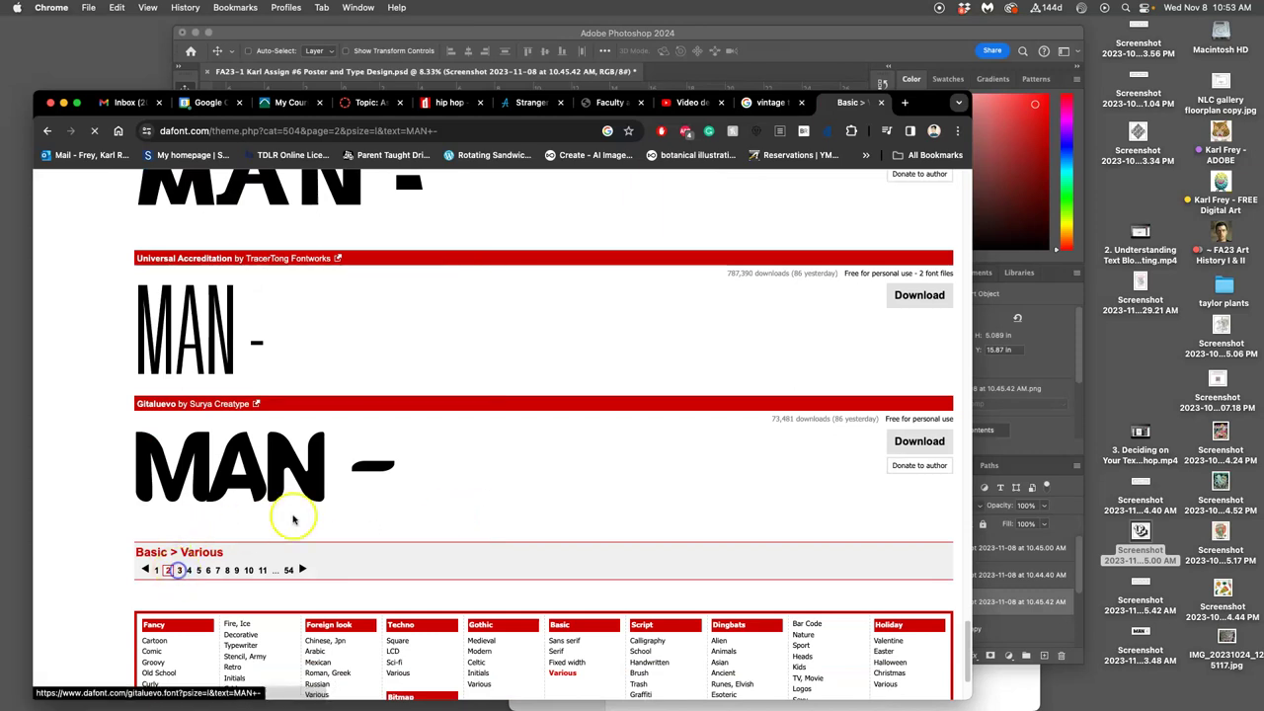
pyautogui.scroll(-6, 415, 499)
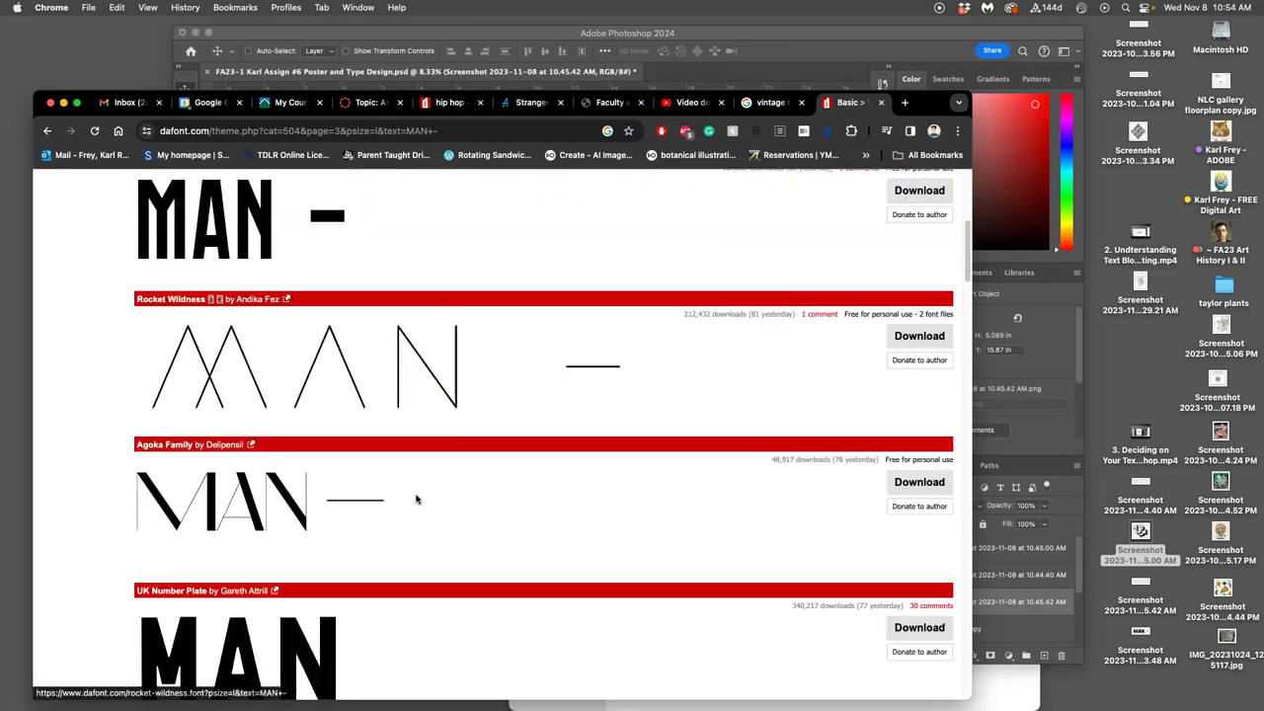
pyautogui.scroll(-4, 414, 499)
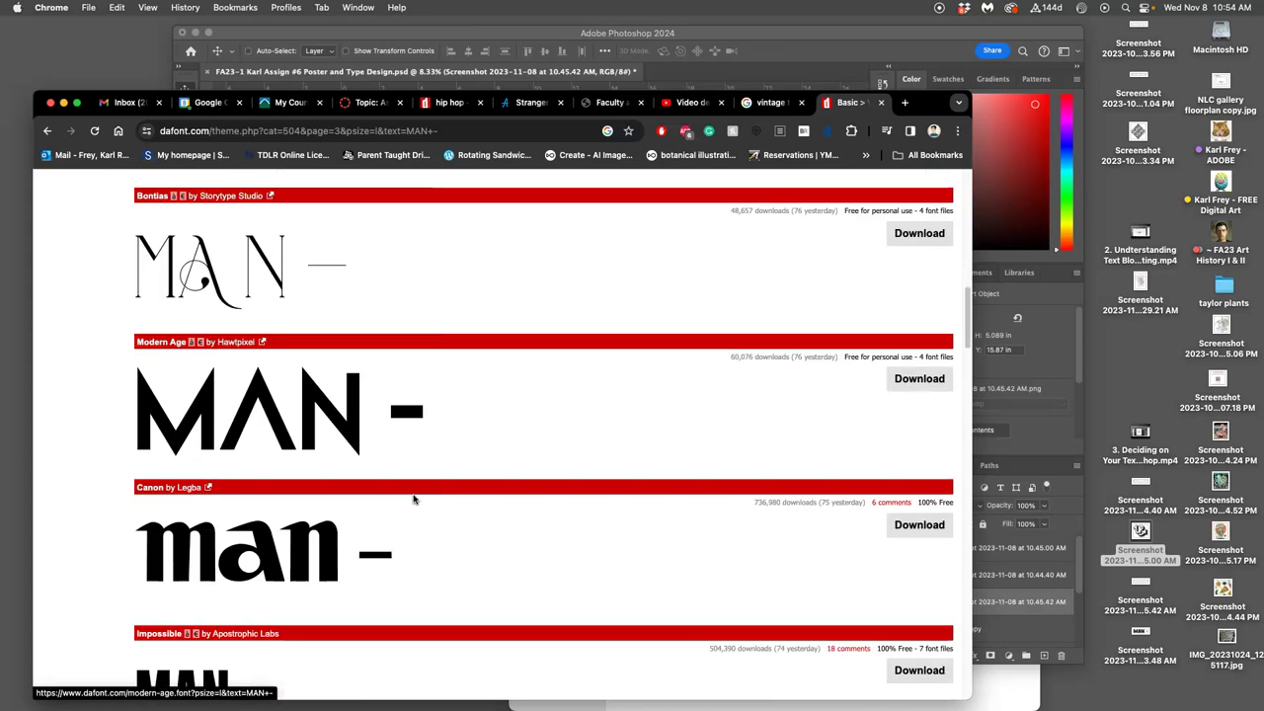
pyautogui.scroll(-7, 413, 498)
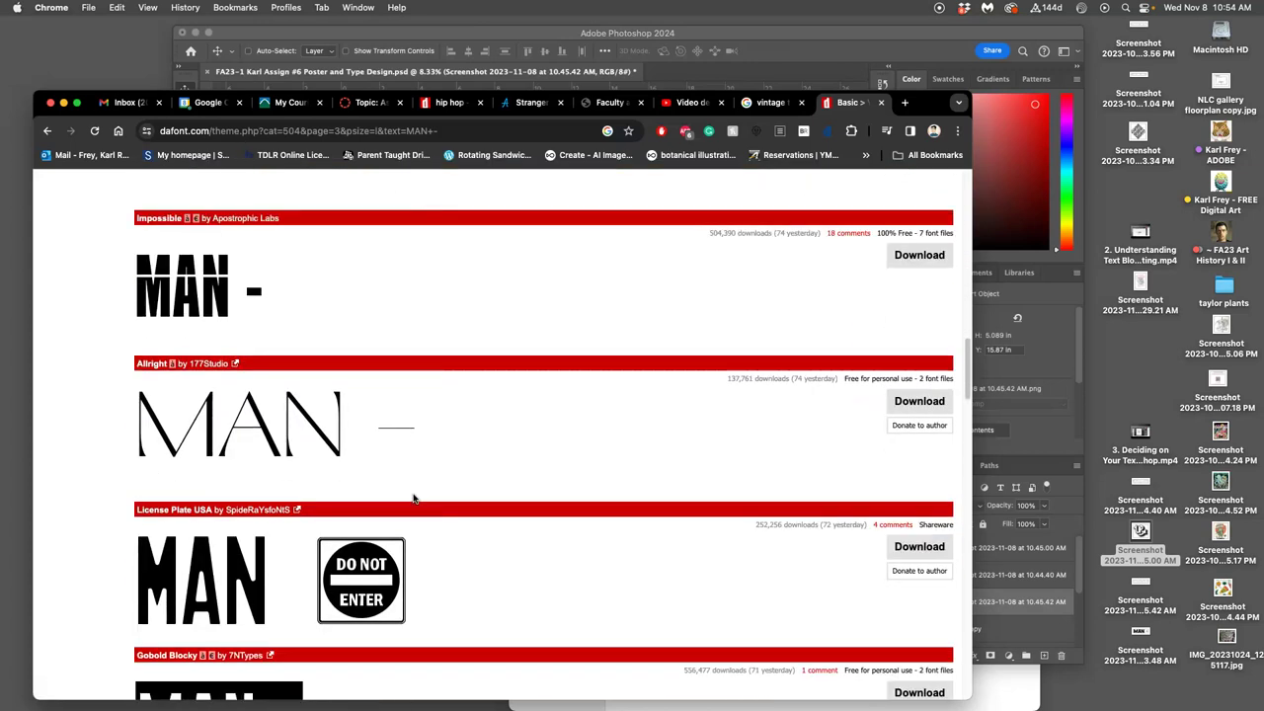
pyautogui.scroll(-5, 413, 499)
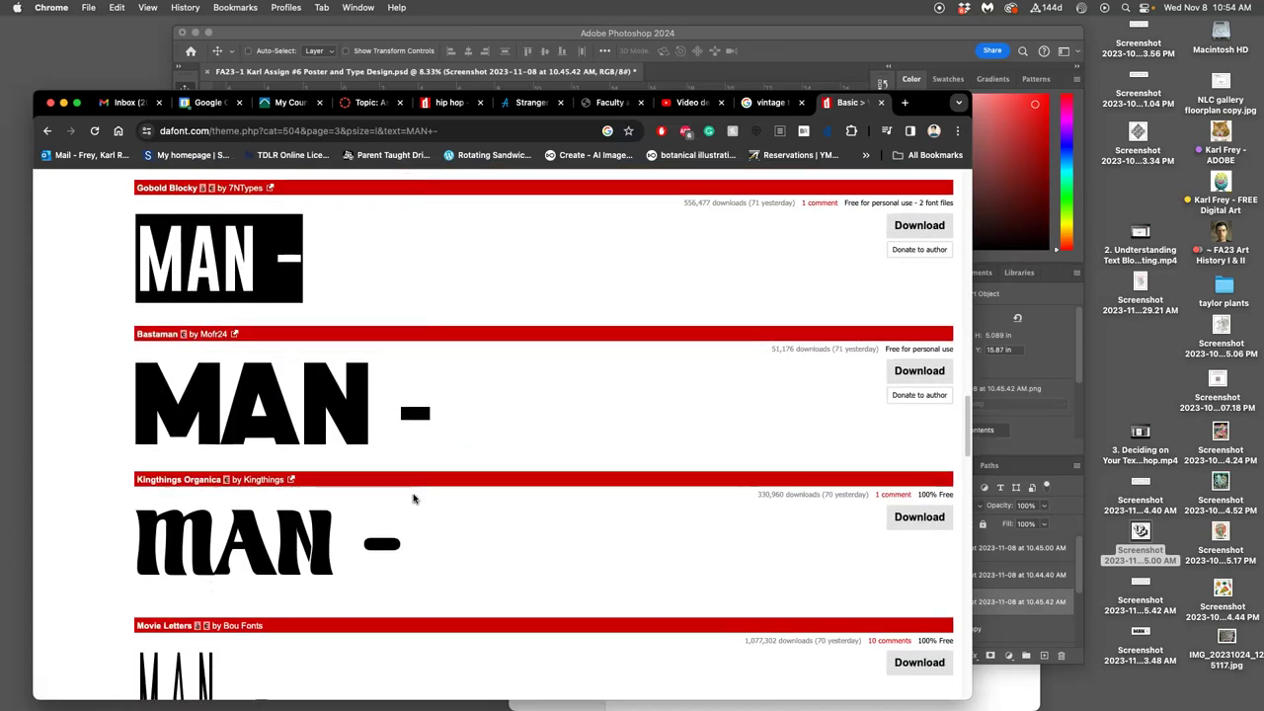
pyautogui.scroll(-6, 413, 498)
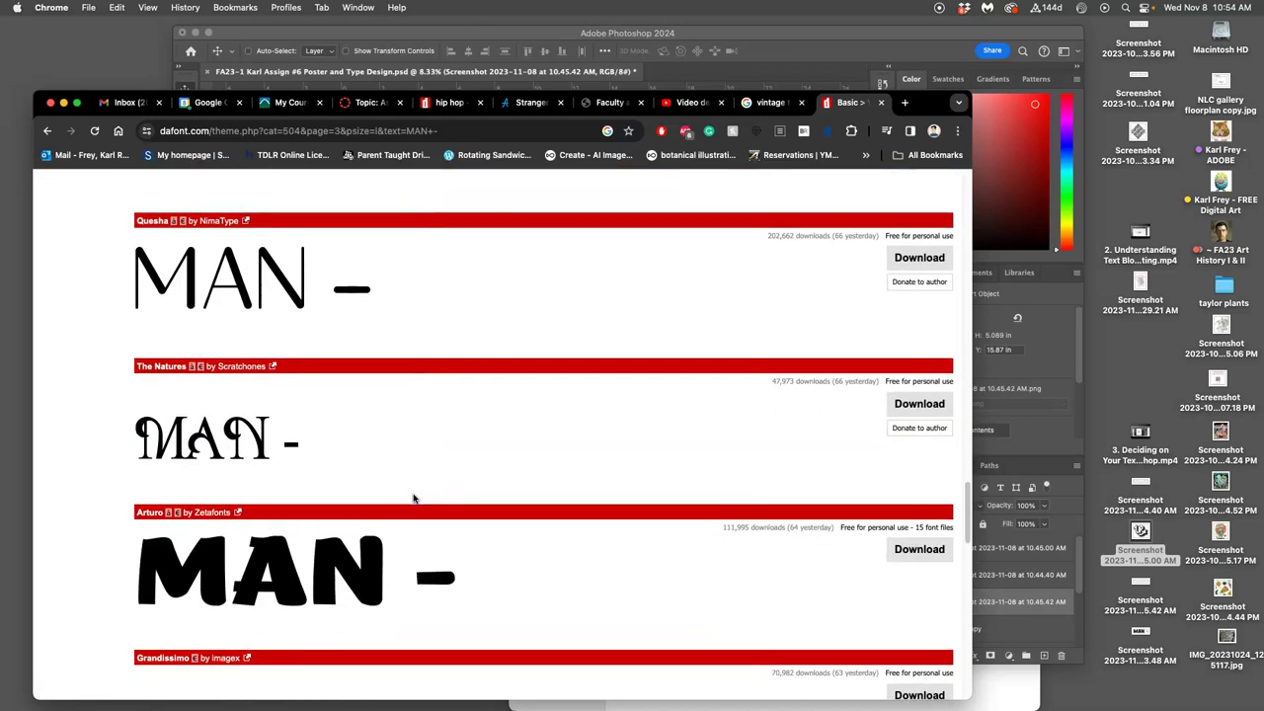
pyautogui.click(223, 509)
pyautogui.scroll(-4, 278, 523)
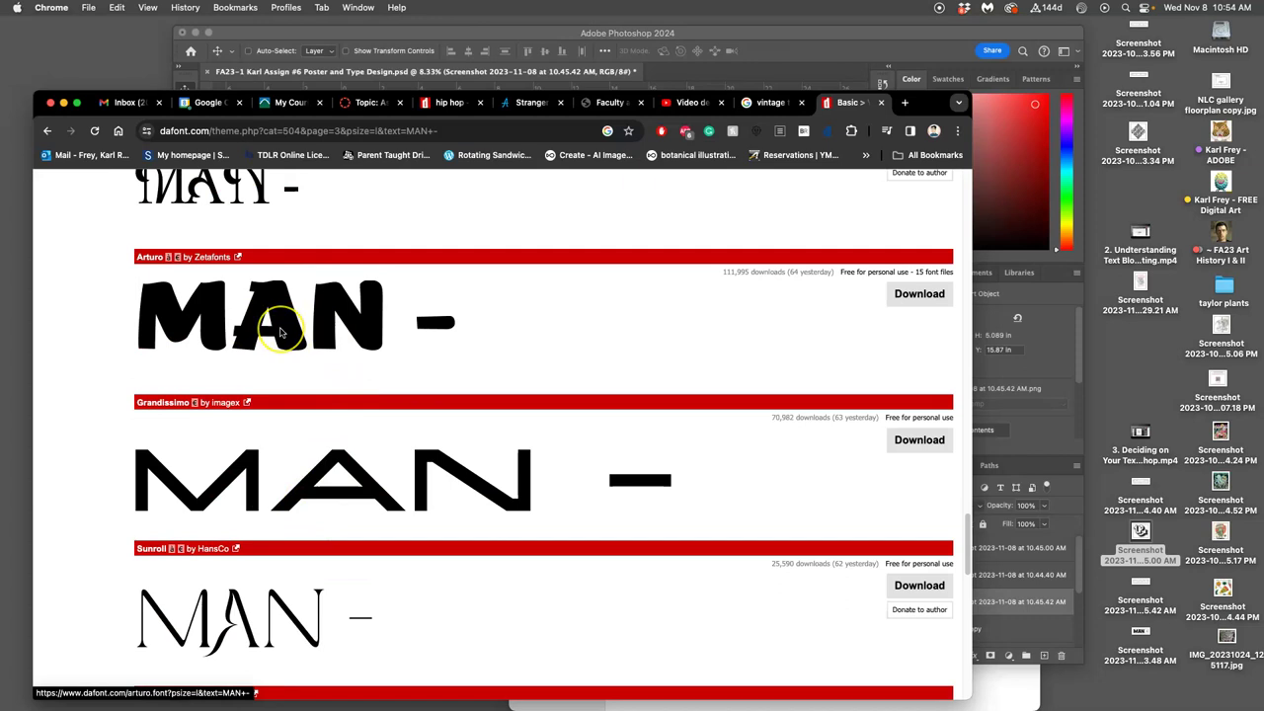
# Screenshot the Arturo MAN - preview and check its licence terms in the FAQ
pyautogui.click(279, 333)
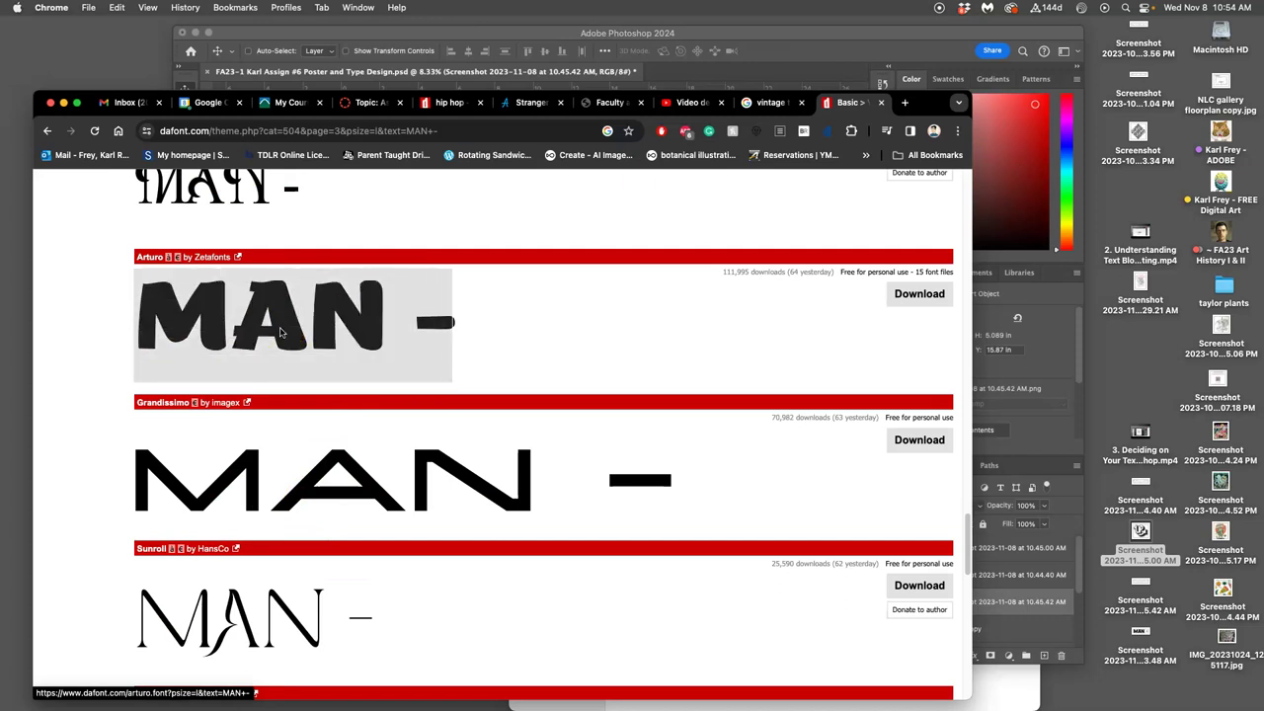
pyautogui.moveTo(279, 333); pyautogui.dragTo(460, 384)
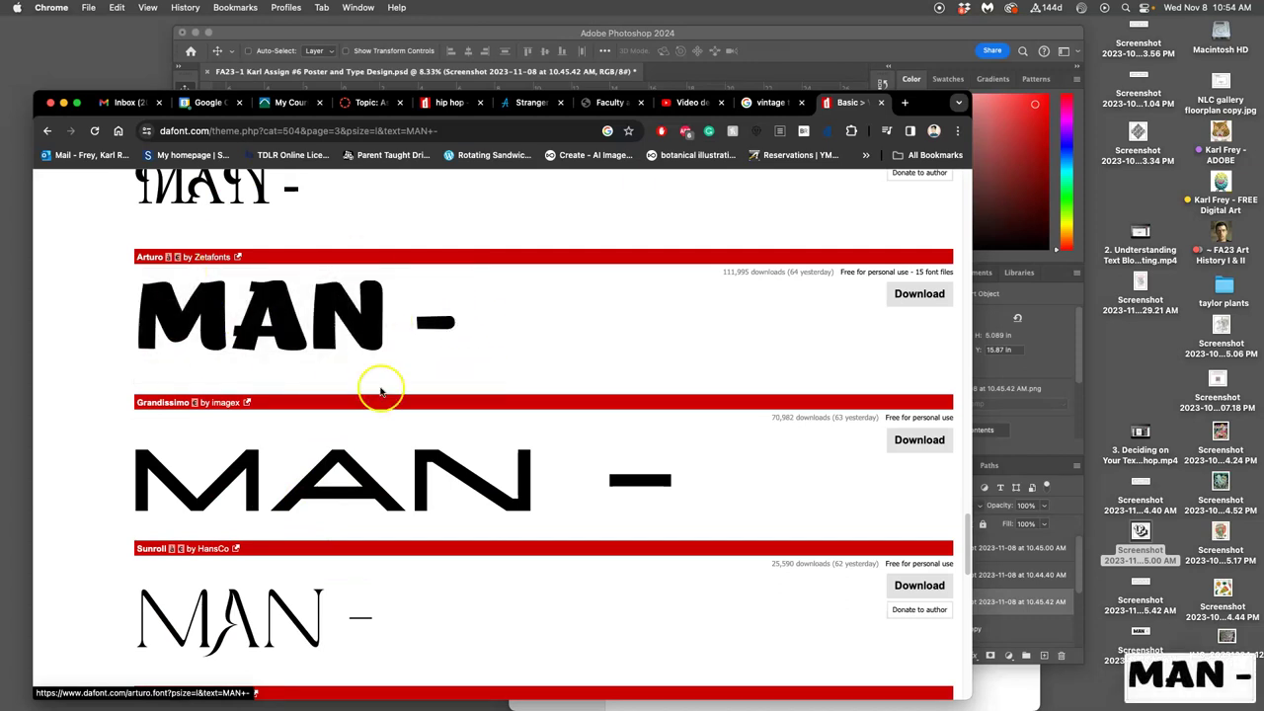
pyautogui.click(891, 273)
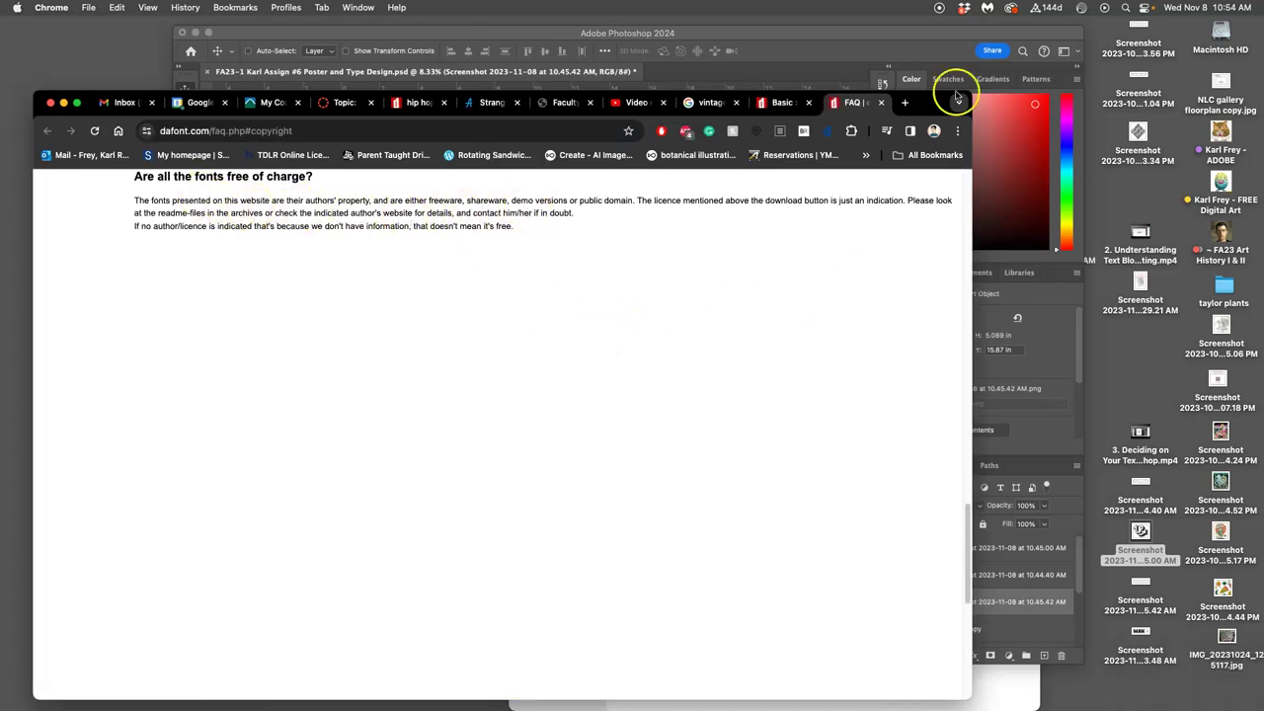
pyautogui.click(883, 103)
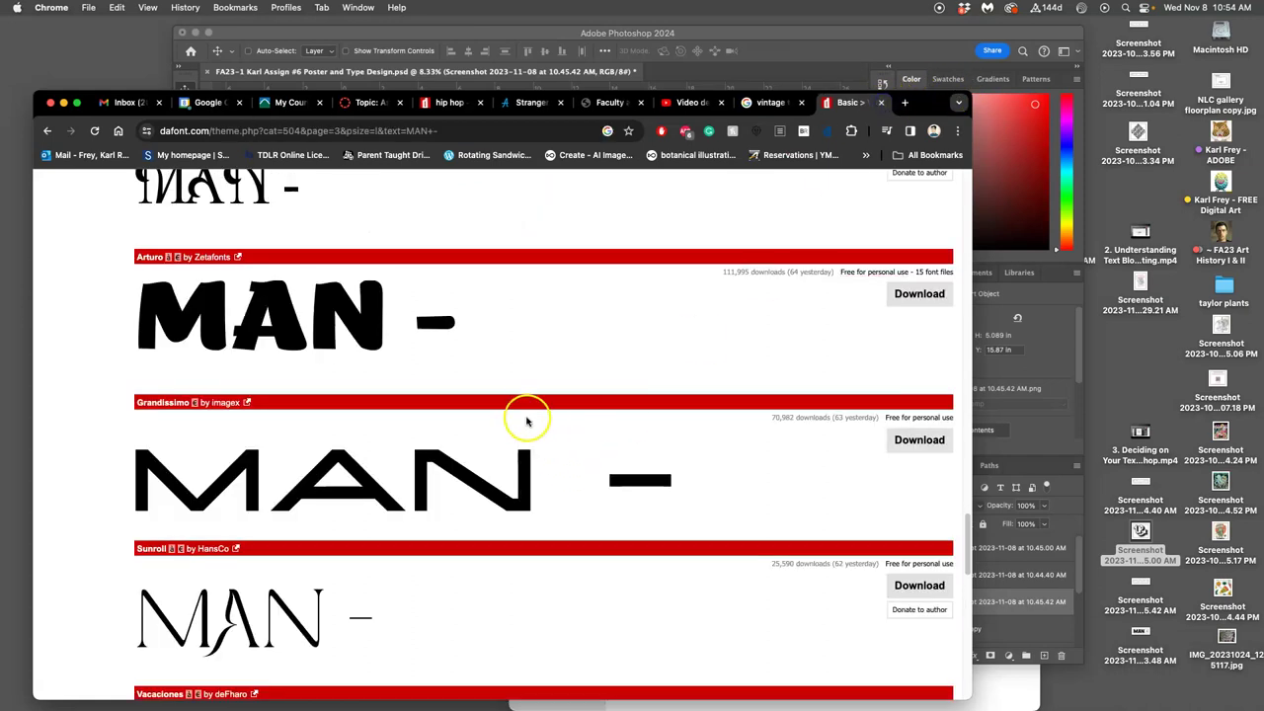
# Move on to page 4 of the Various fonts and browse its previews
pyautogui.scroll(-5, 523, 425)
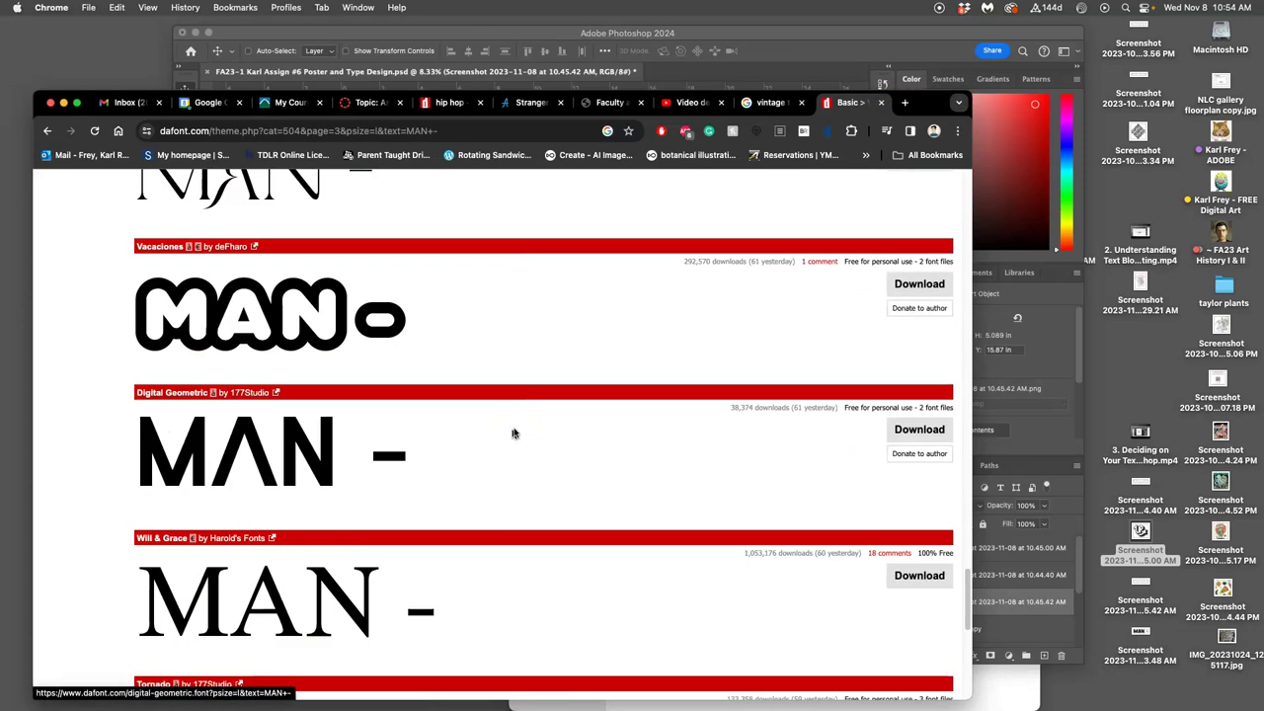
pyautogui.scroll(-5, 457, 435)
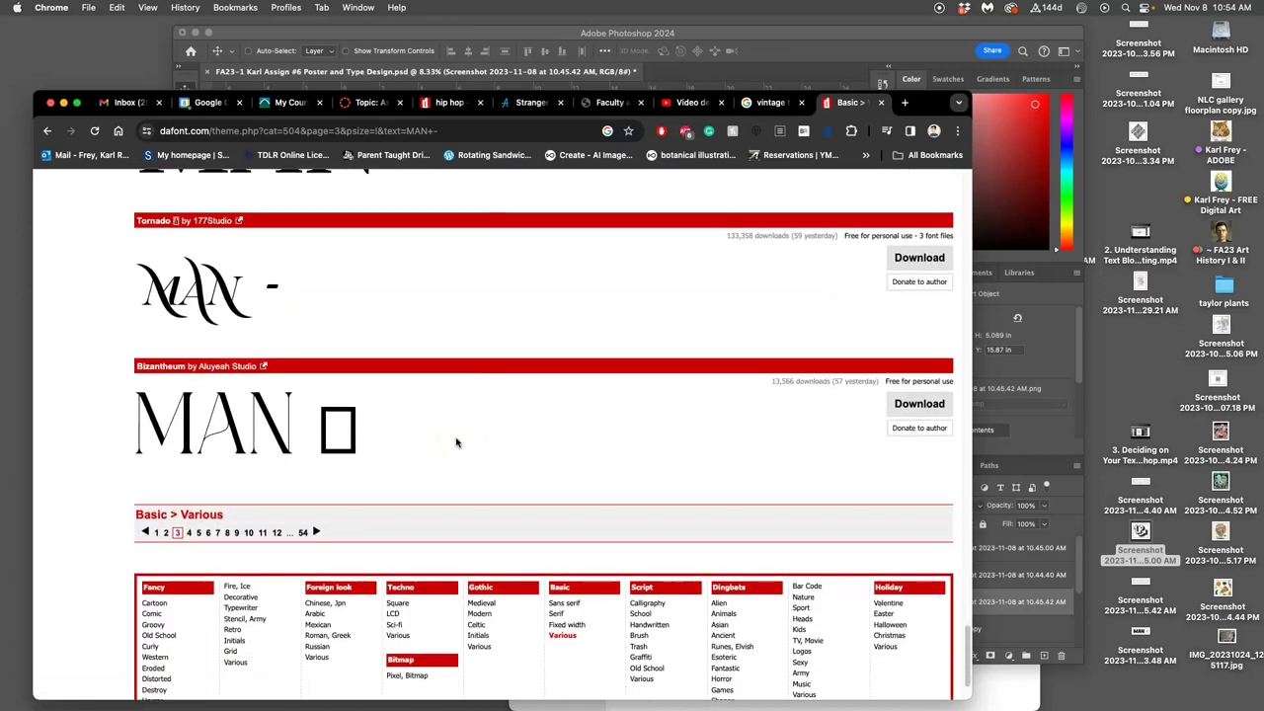
pyautogui.click(188, 533)
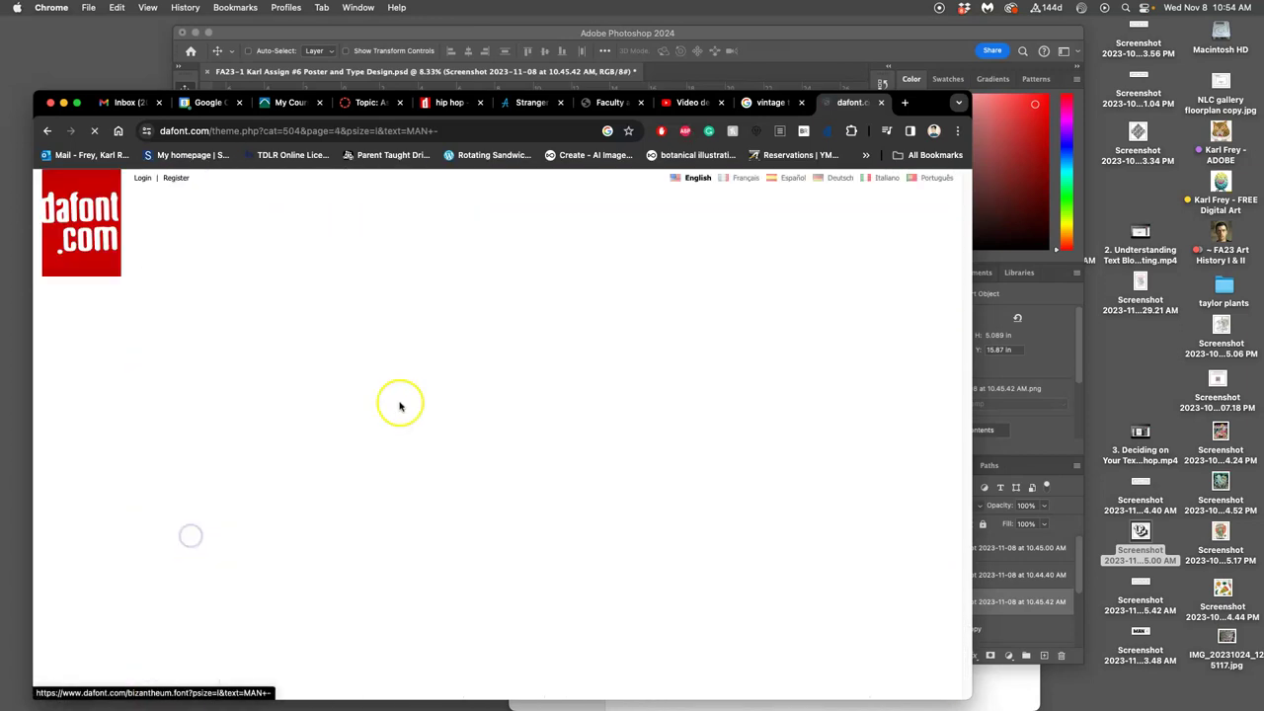
pyautogui.scroll(-5, 399, 422)
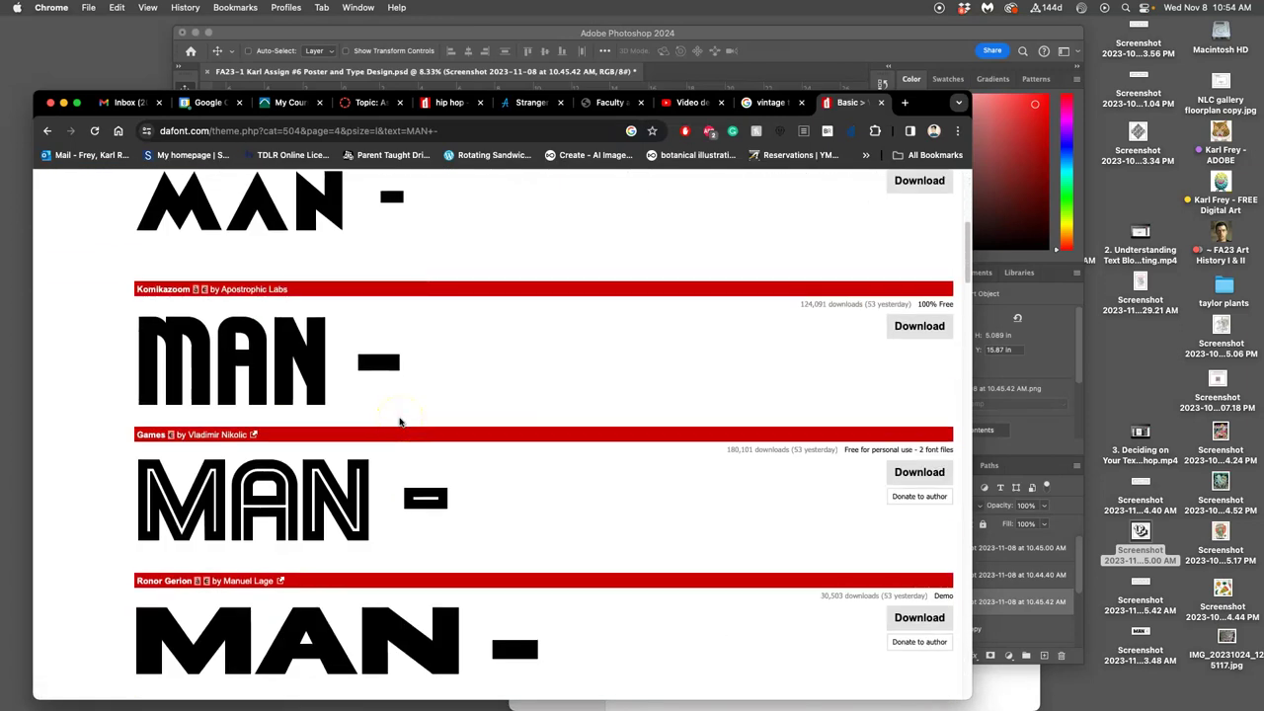
pyautogui.scroll(-5, 399, 423)
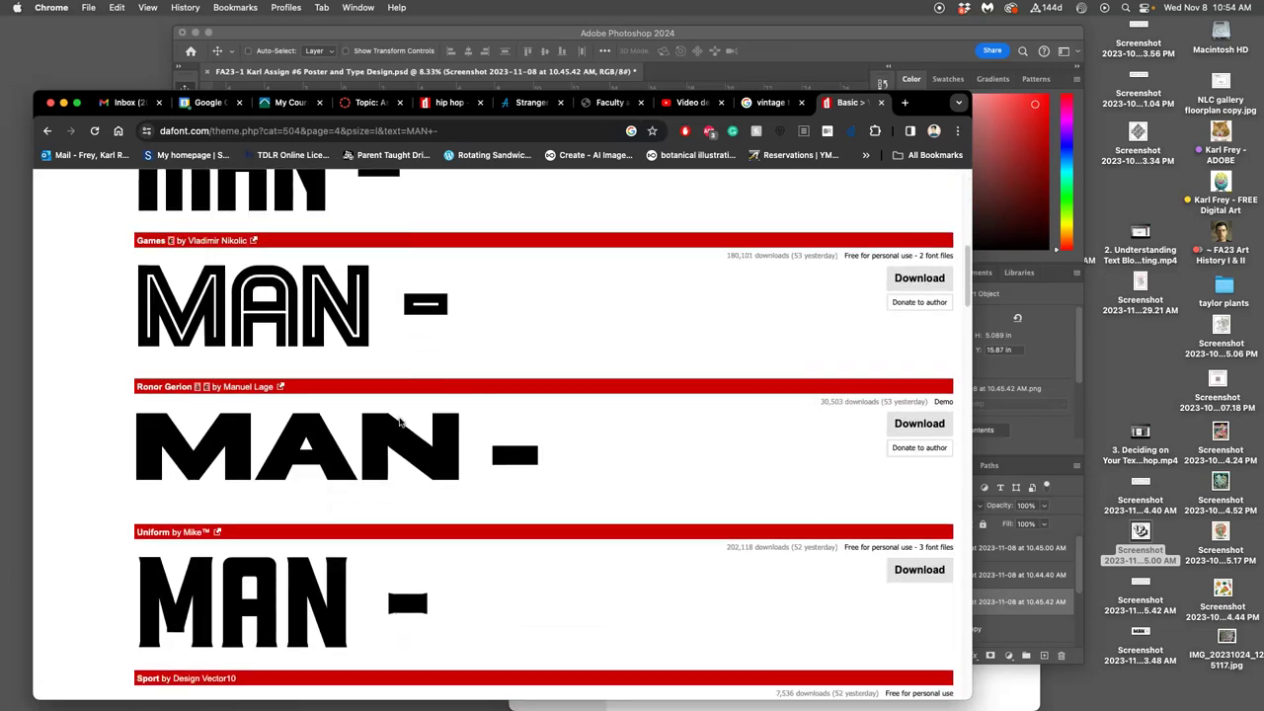
pyautogui.scroll(-5, 398, 422)
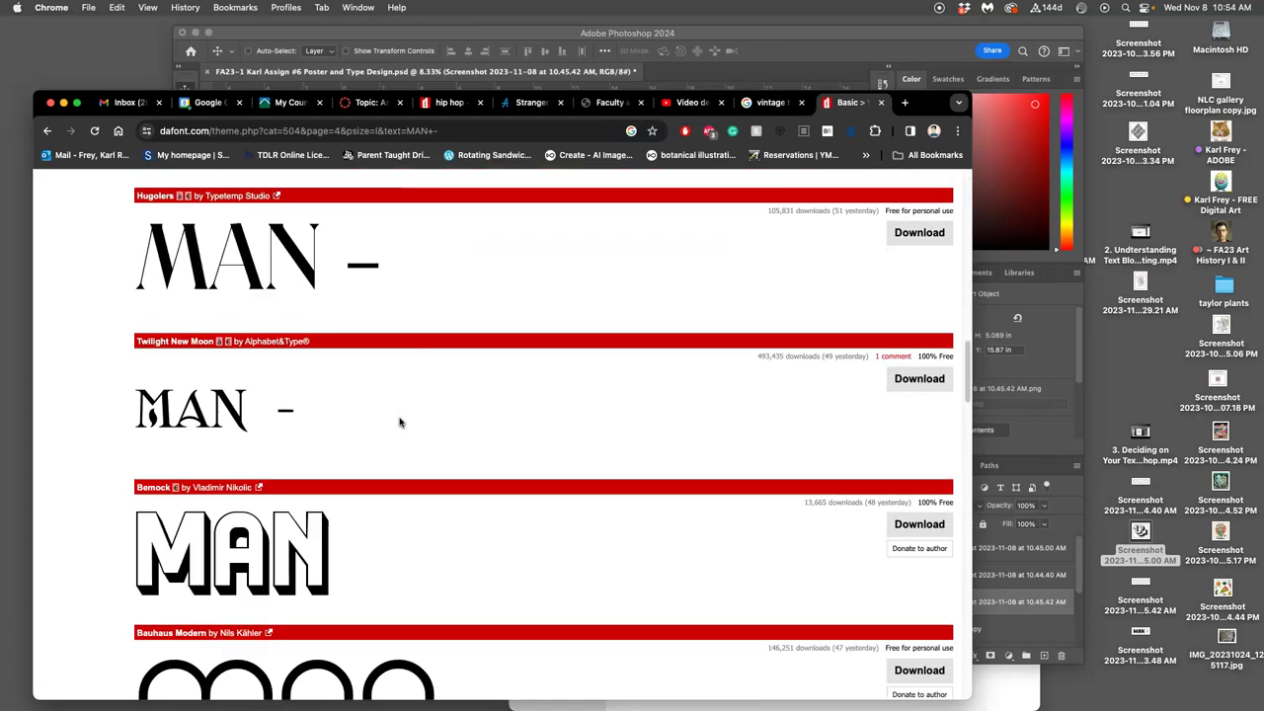
pyautogui.scroll(-5, 399, 423)
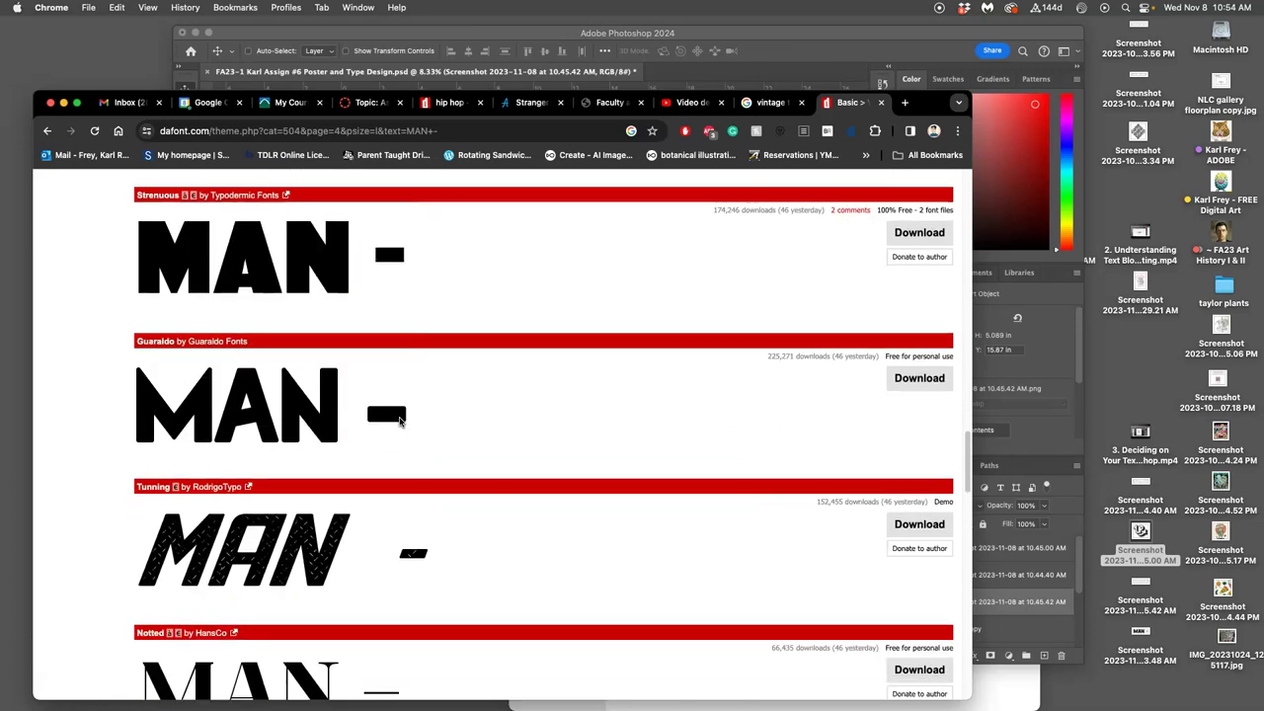
pyautogui.scroll(-5, 399, 423)
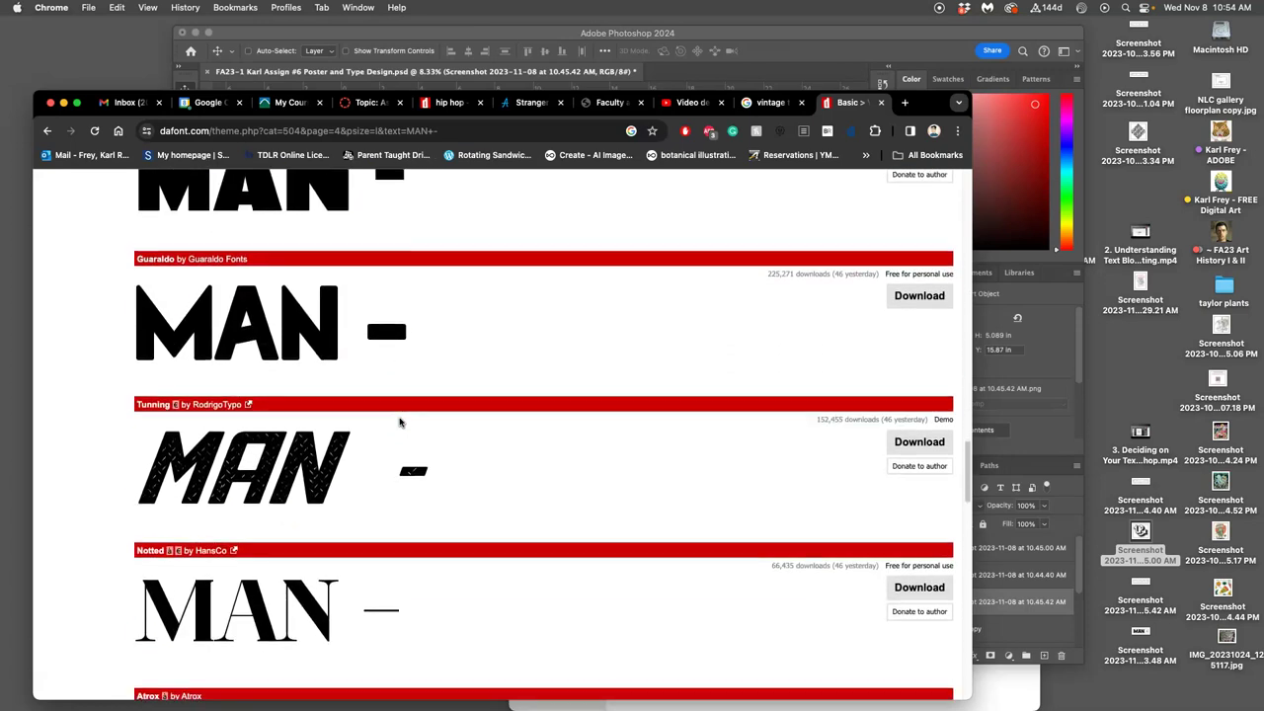
pyautogui.scroll(-5, 399, 423)
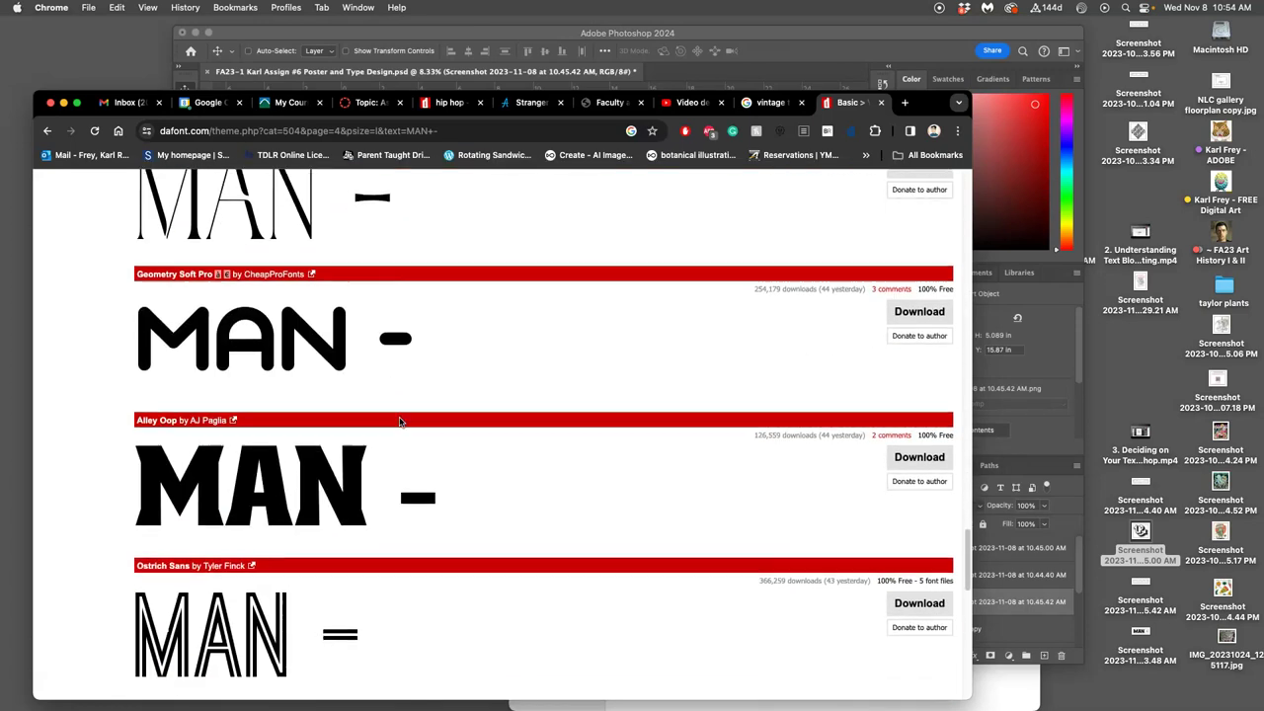
pyautogui.scroll(-3, 399, 423)
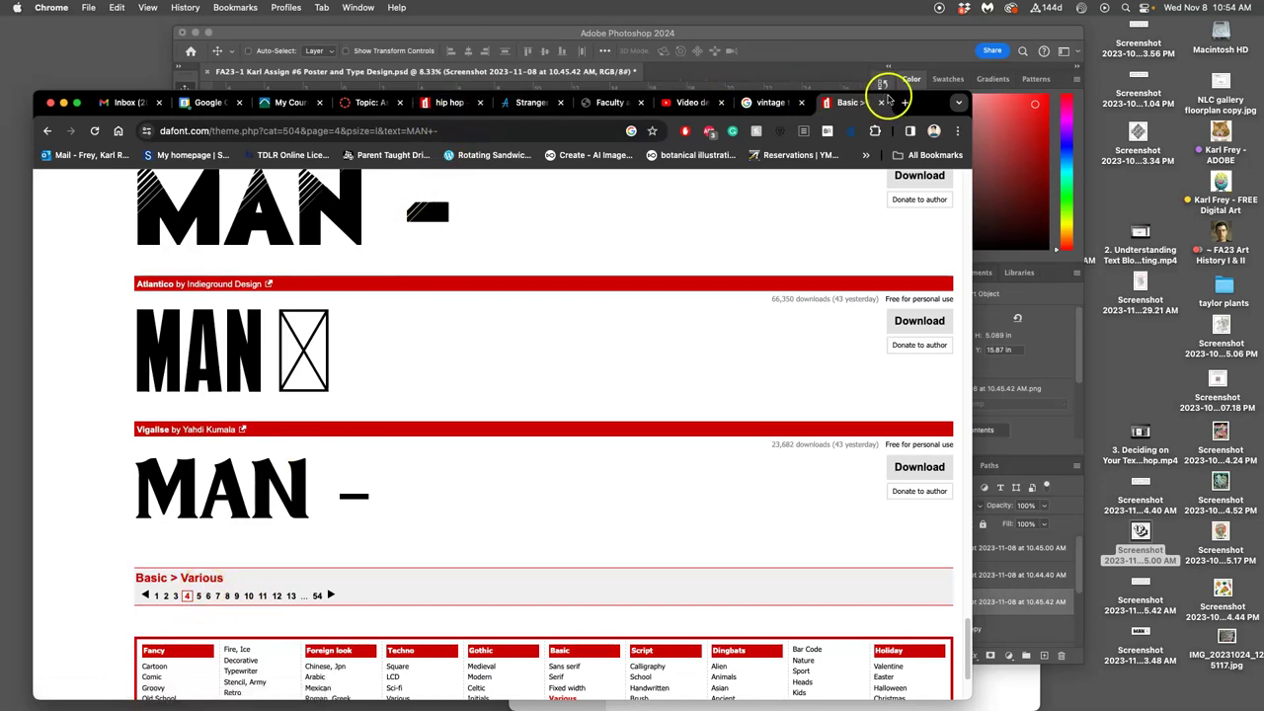
pyautogui.moveTo(921, 102); pyautogui.dragTo(943, 122)
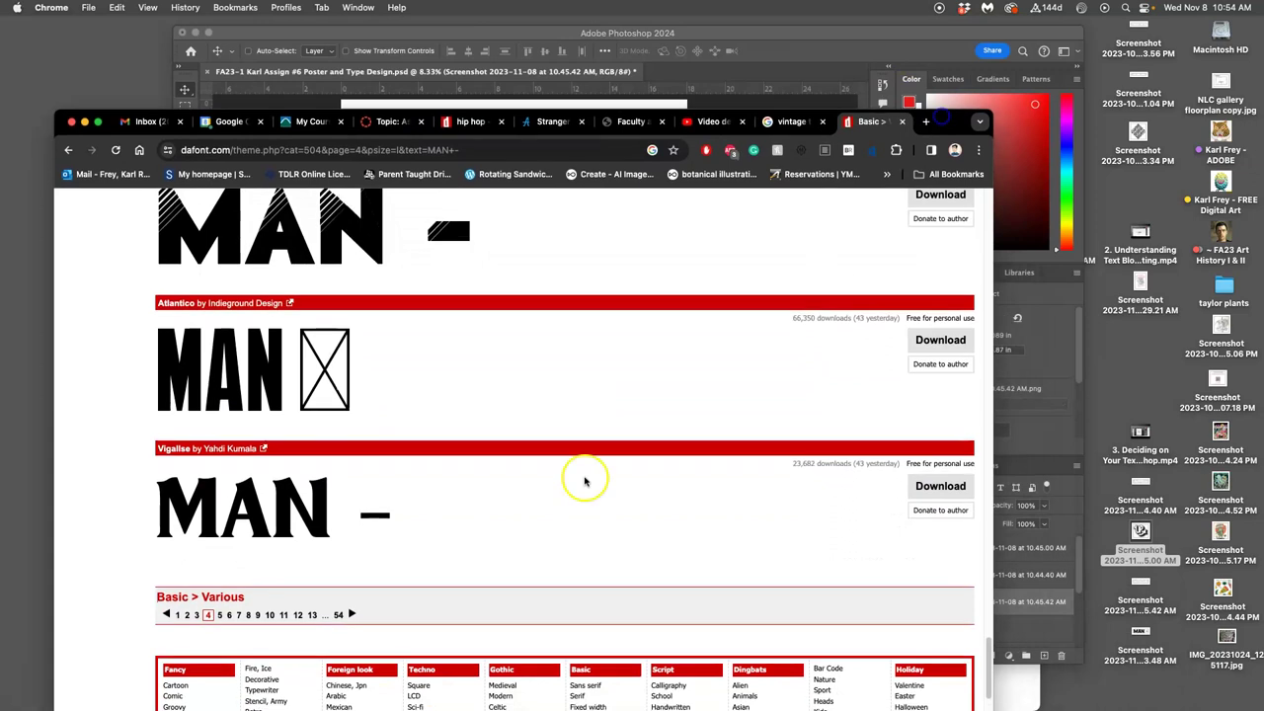
# Browse page 5 and capture a screenshot of the Excluded MAN - preview
pyautogui.click(218, 615)
pyautogui.scroll(-5, 501, 556)
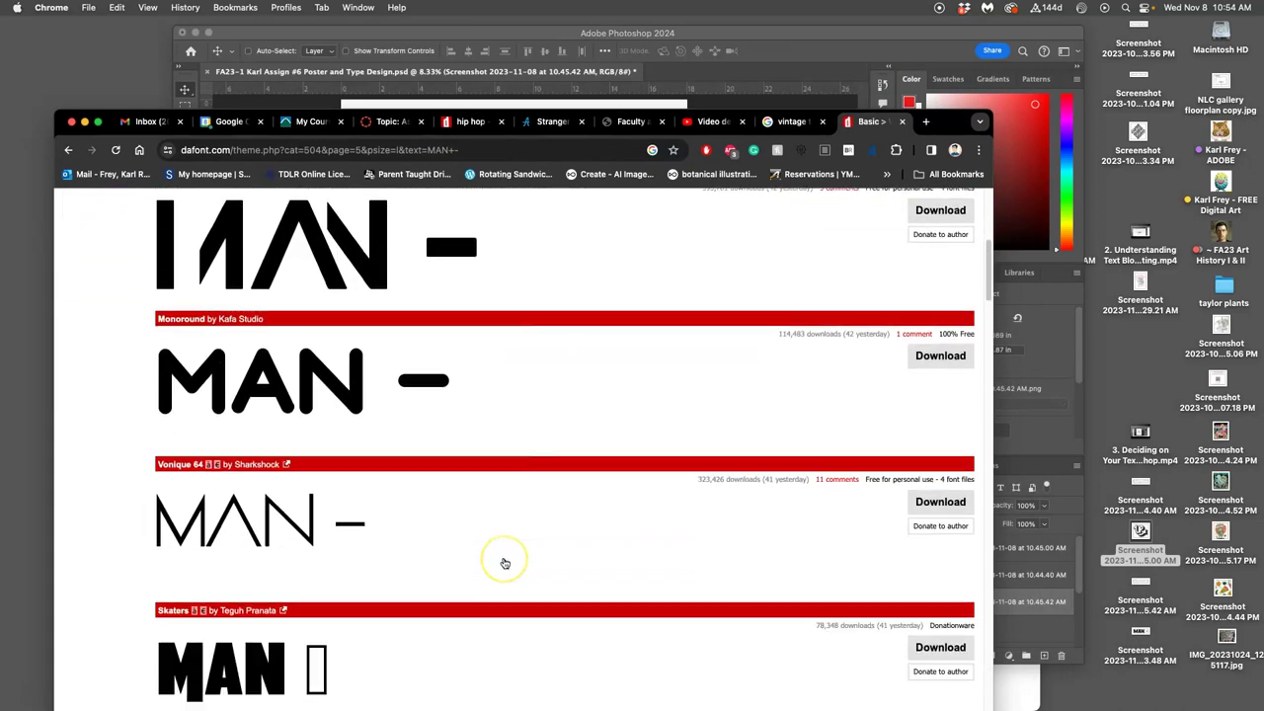
pyautogui.scroll(-10, 503, 563)
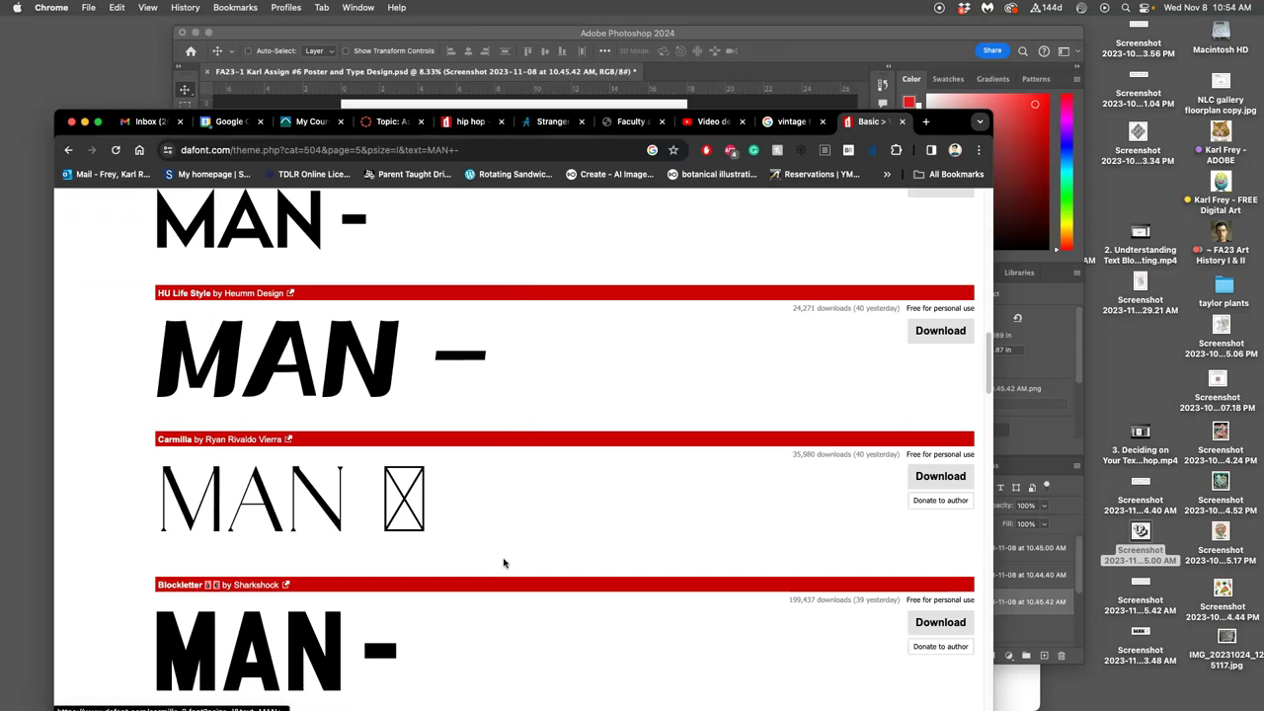
pyautogui.scroll(1, 503, 563)
pyautogui.scroll(-4, 504, 563)
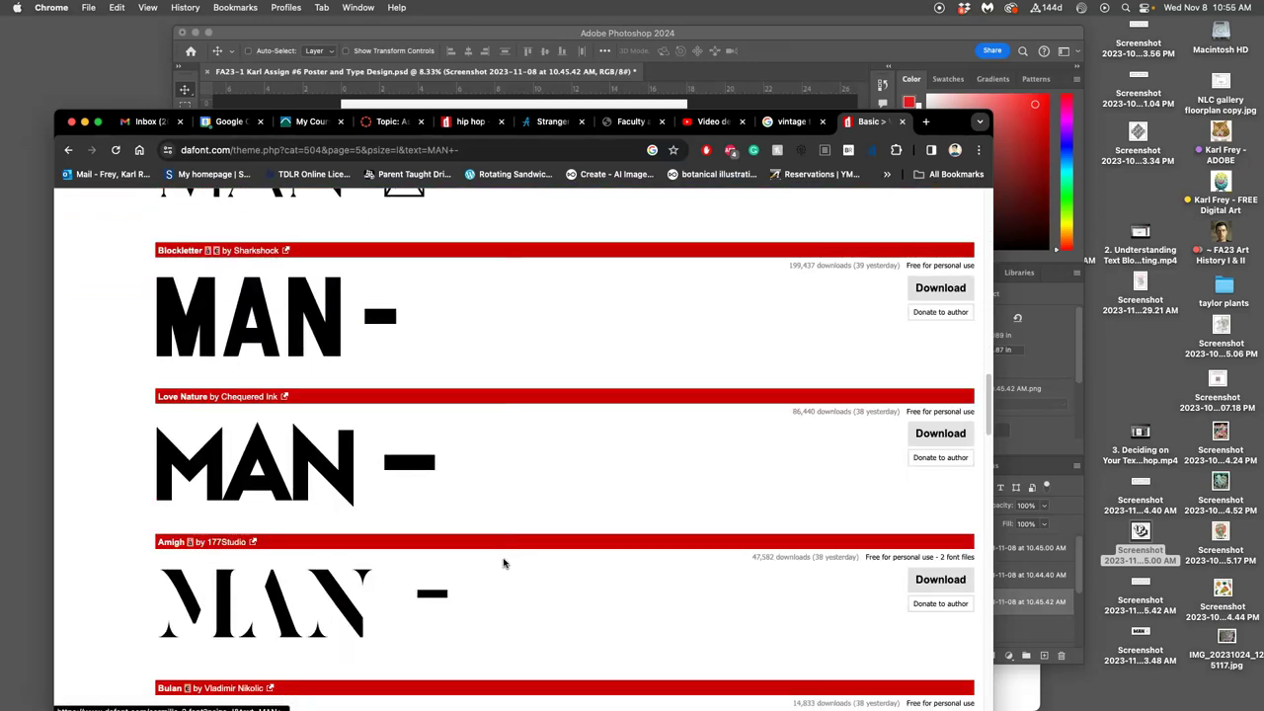
pyautogui.scroll(-4, 503, 563)
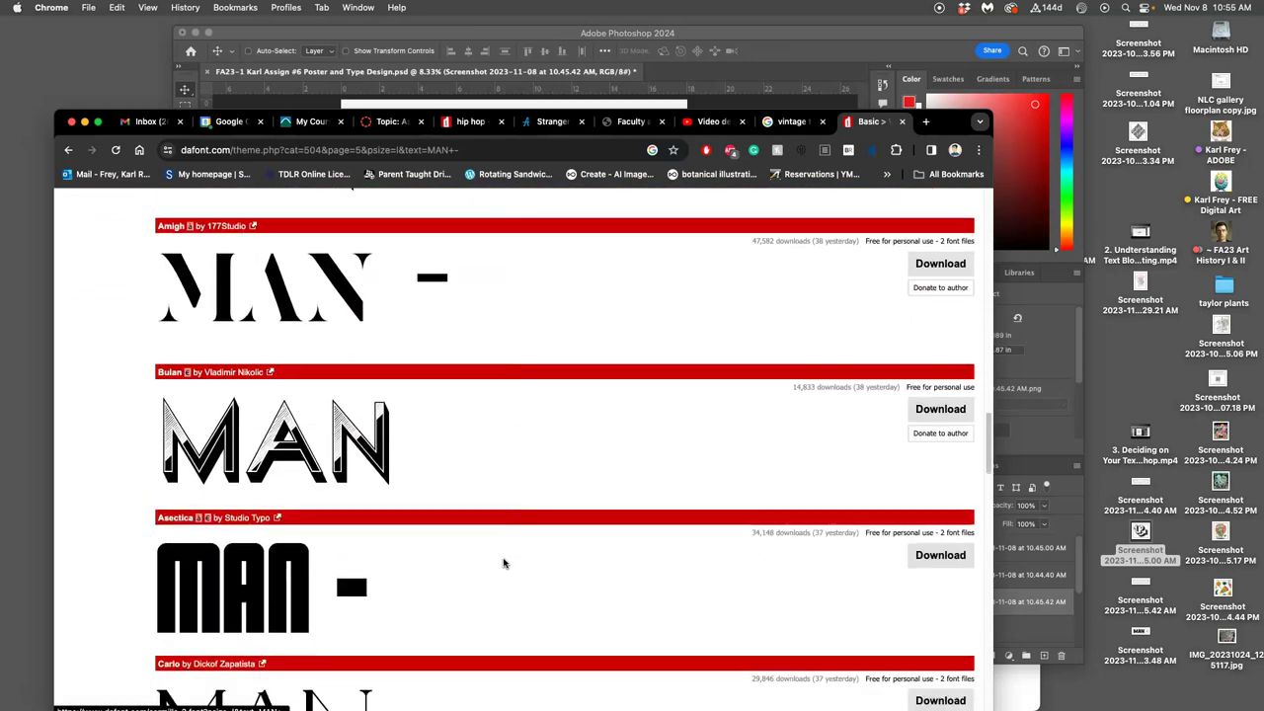
pyautogui.scroll(-2, 503, 562)
pyautogui.scroll(-7, 504, 562)
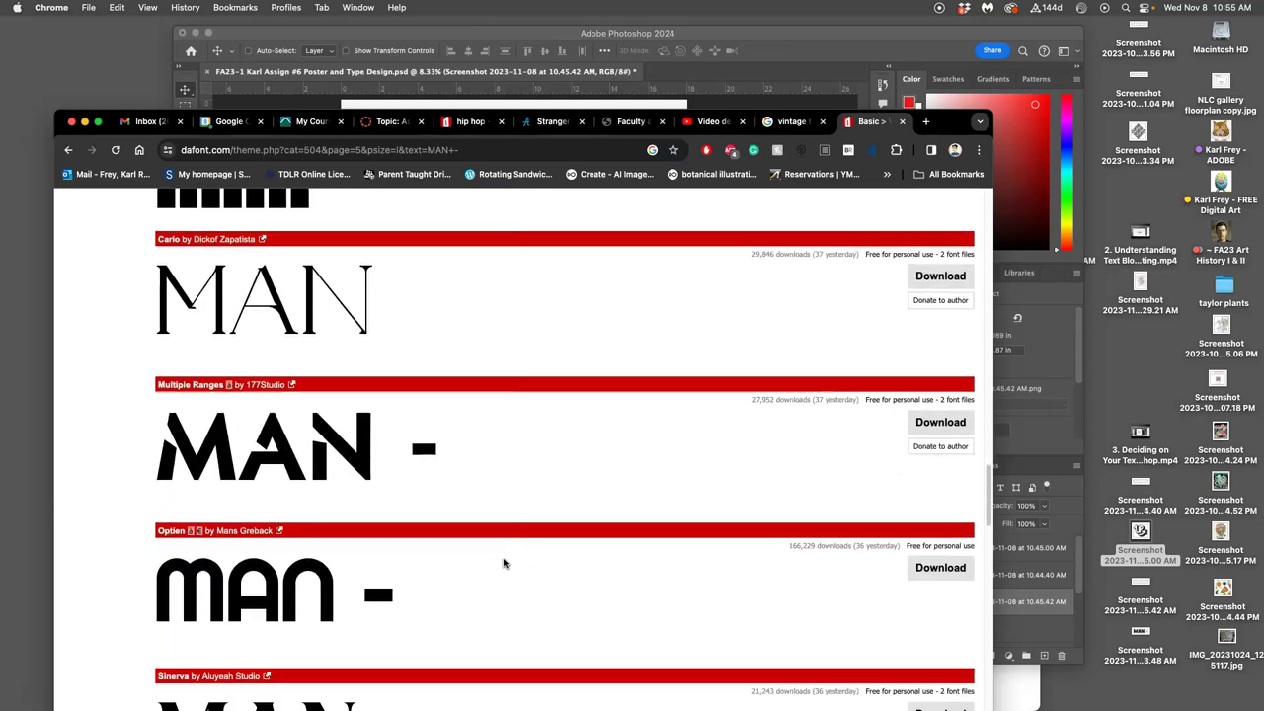
pyautogui.scroll(-8, 503, 563)
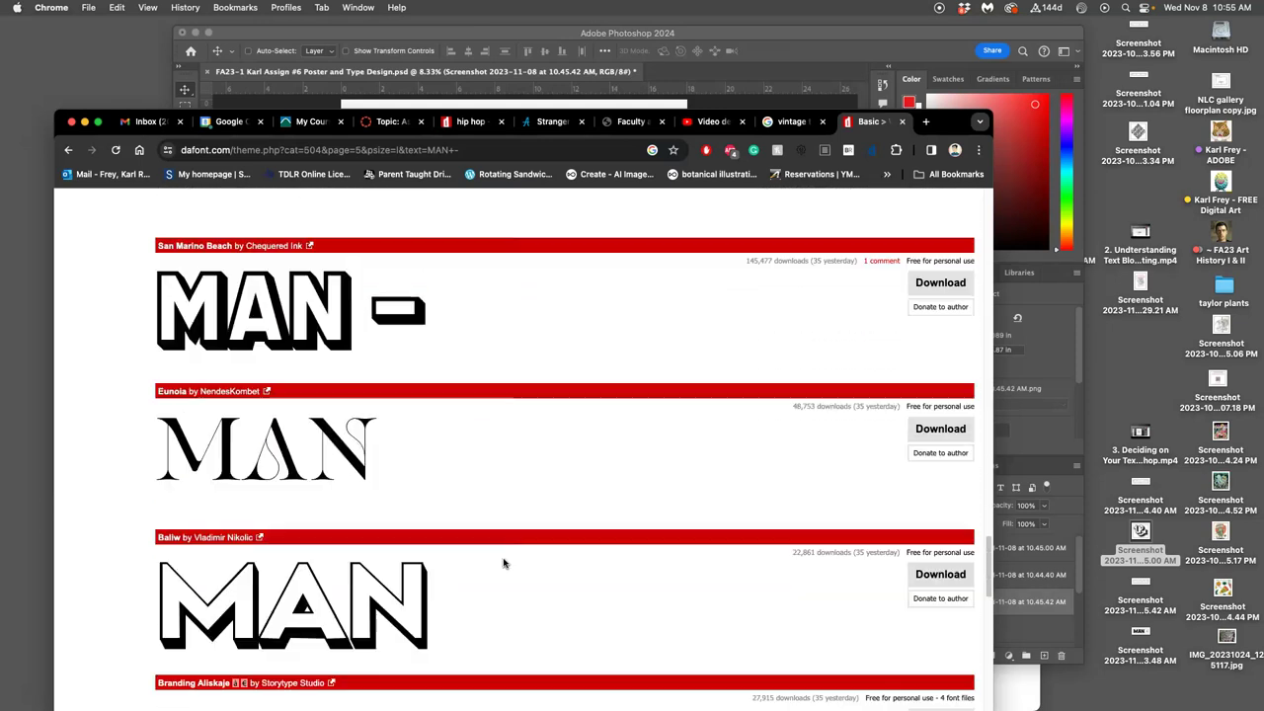
pyautogui.scroll(-1, 504, 562)
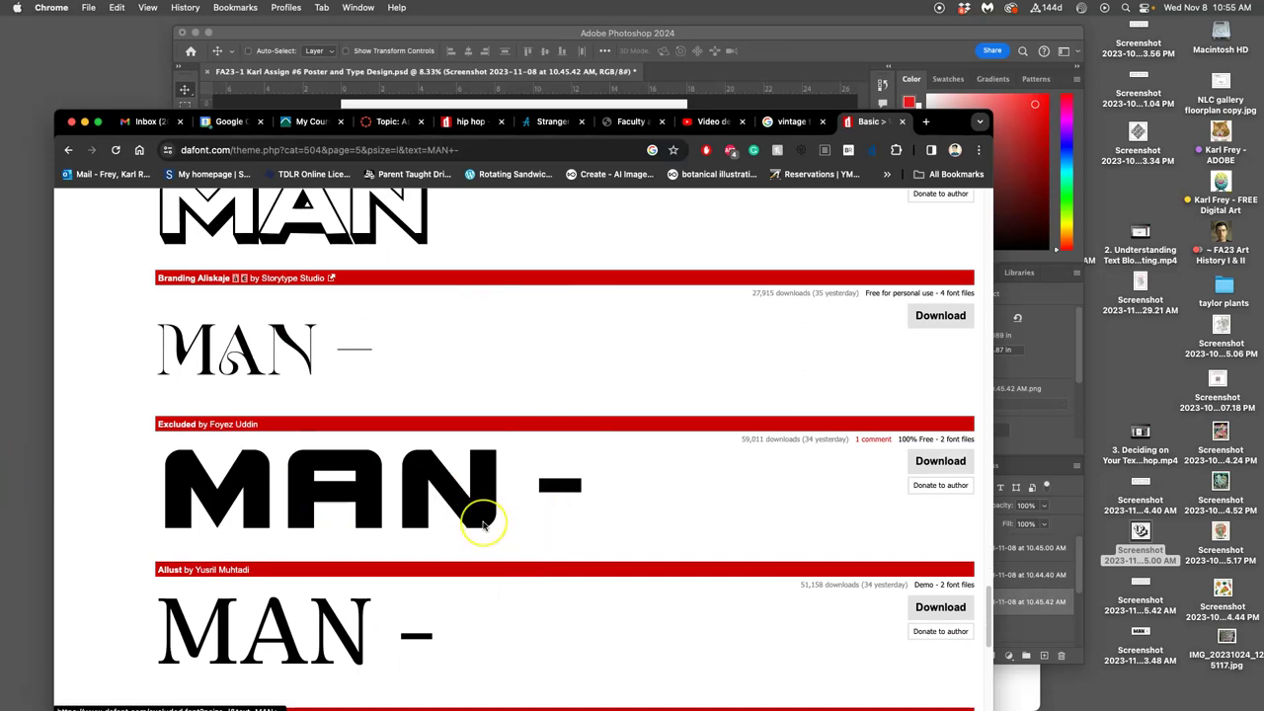
pyautogui.moveTo(484, 525); pyautogui.dragTo(587, 573)
# Scroll further through the previews, reaching fonts like CocoBiker, Gaban and Danbury
pyautogui.scroll(-1, 555, 626)
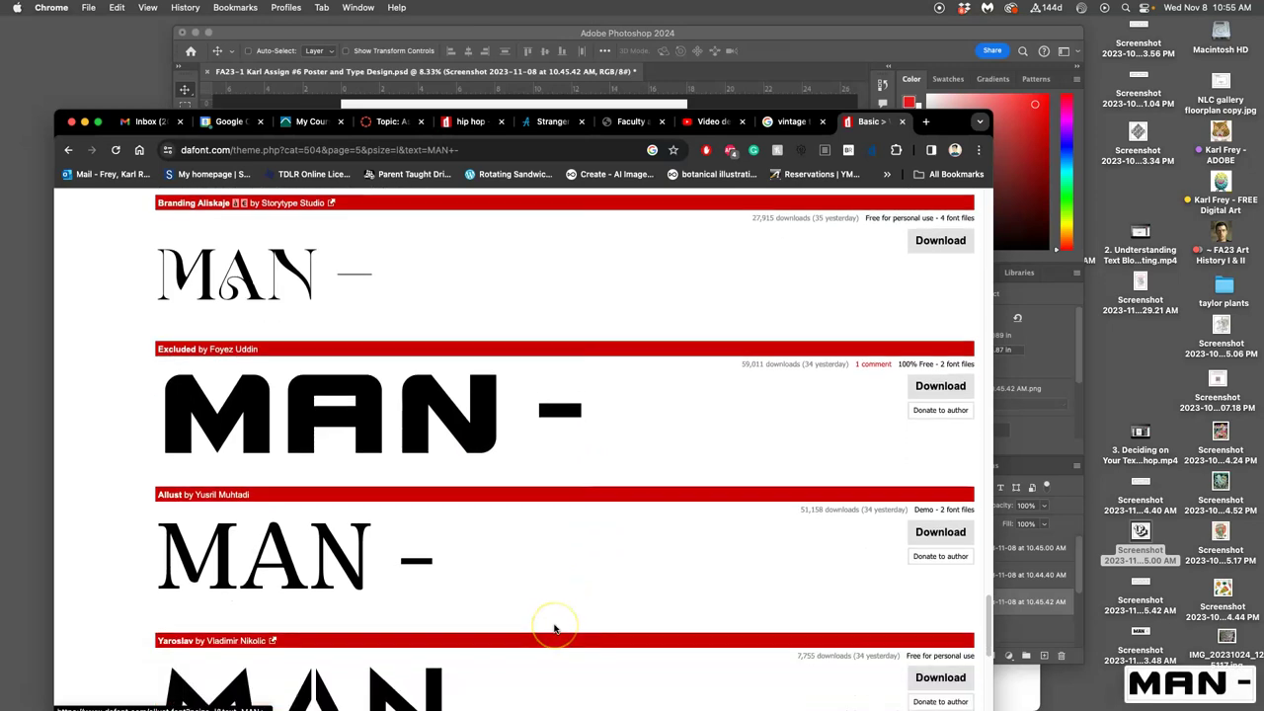
pyautogui.scroll(-1, 554, 628)
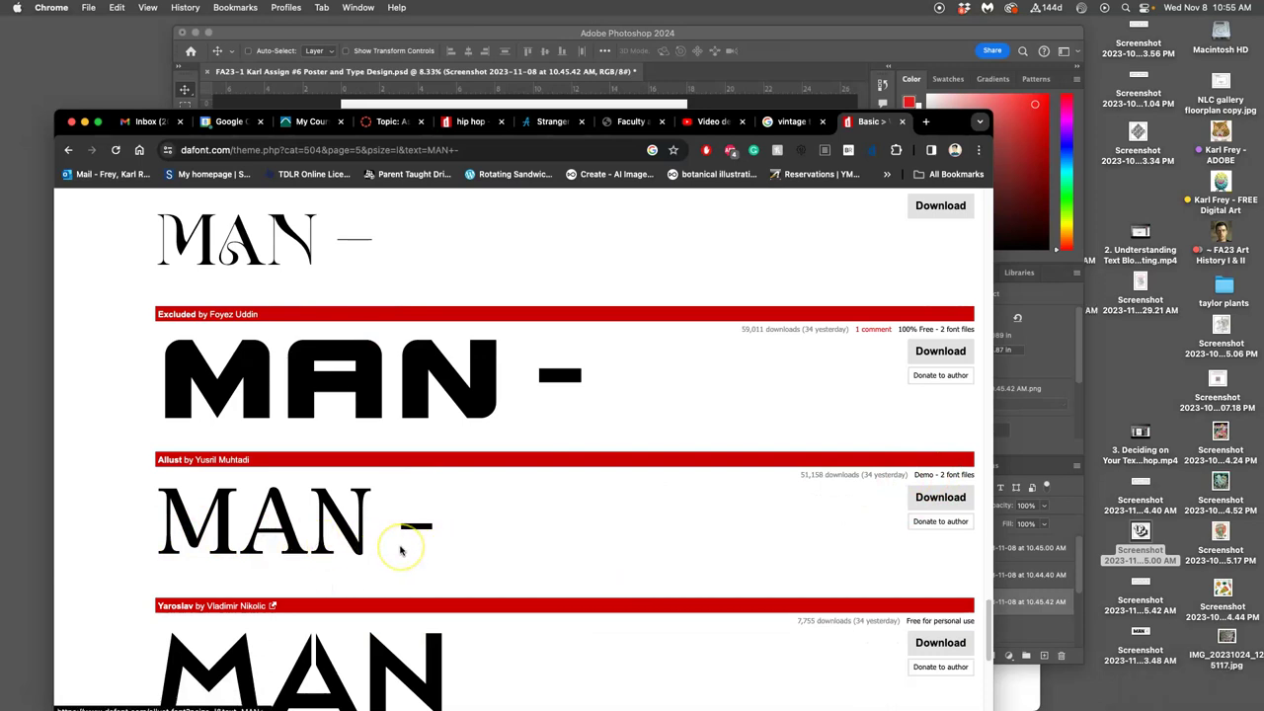
pyautogui.scroll(-1, 375, 548)
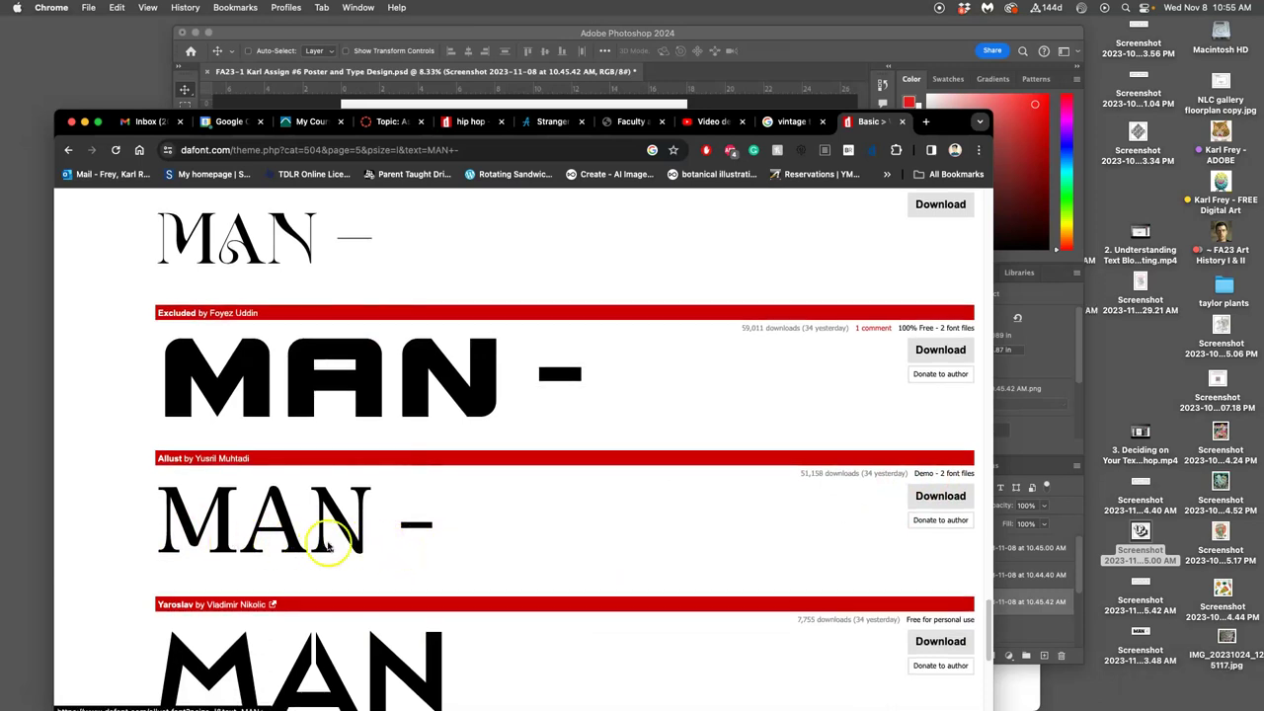
pyautogui.scroll(-10, 340, 553)
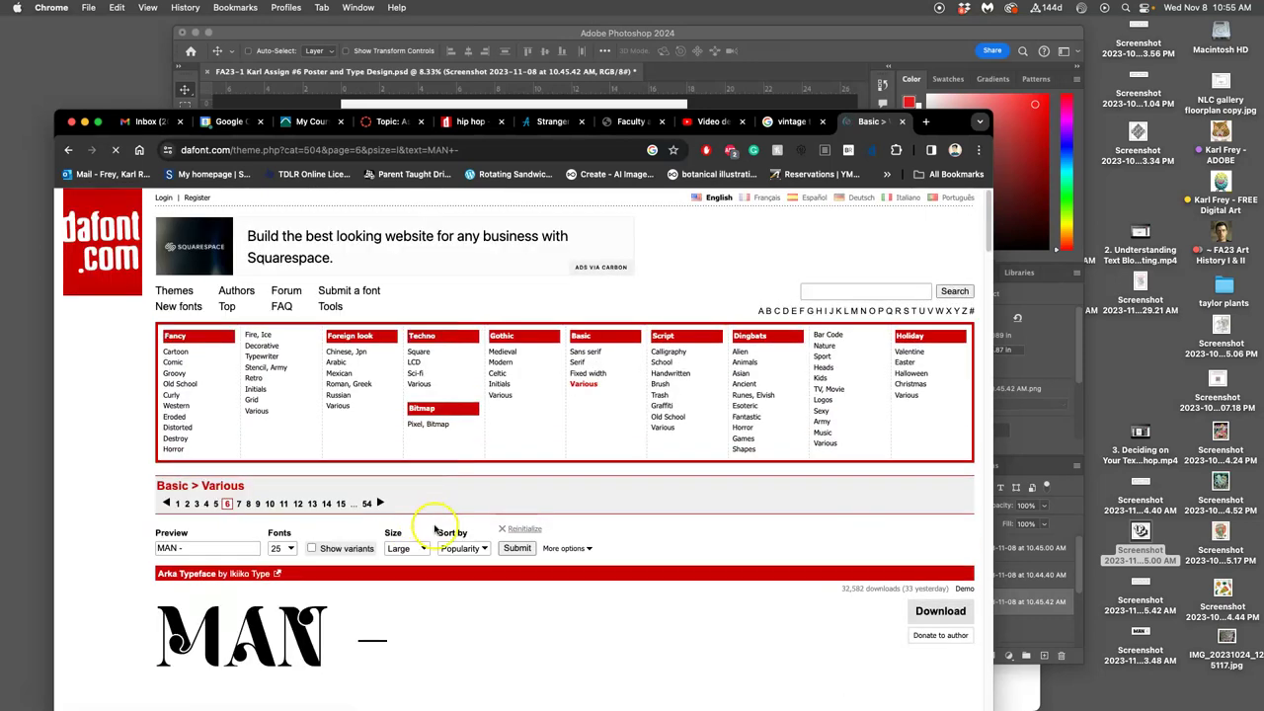
pyautogui.scroll(-8, 424, 523)
pyautogui.scroll(-20, 435, 530)
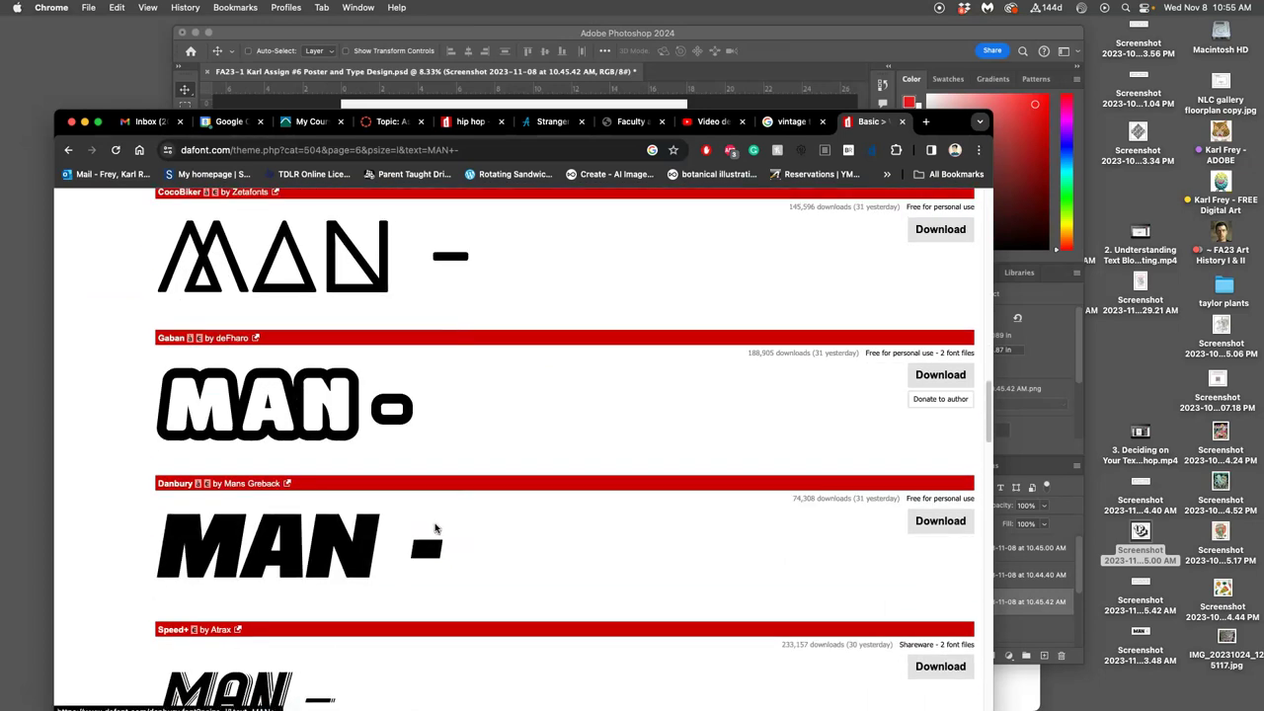
pyautogui.scroll(-2, 435, 528)
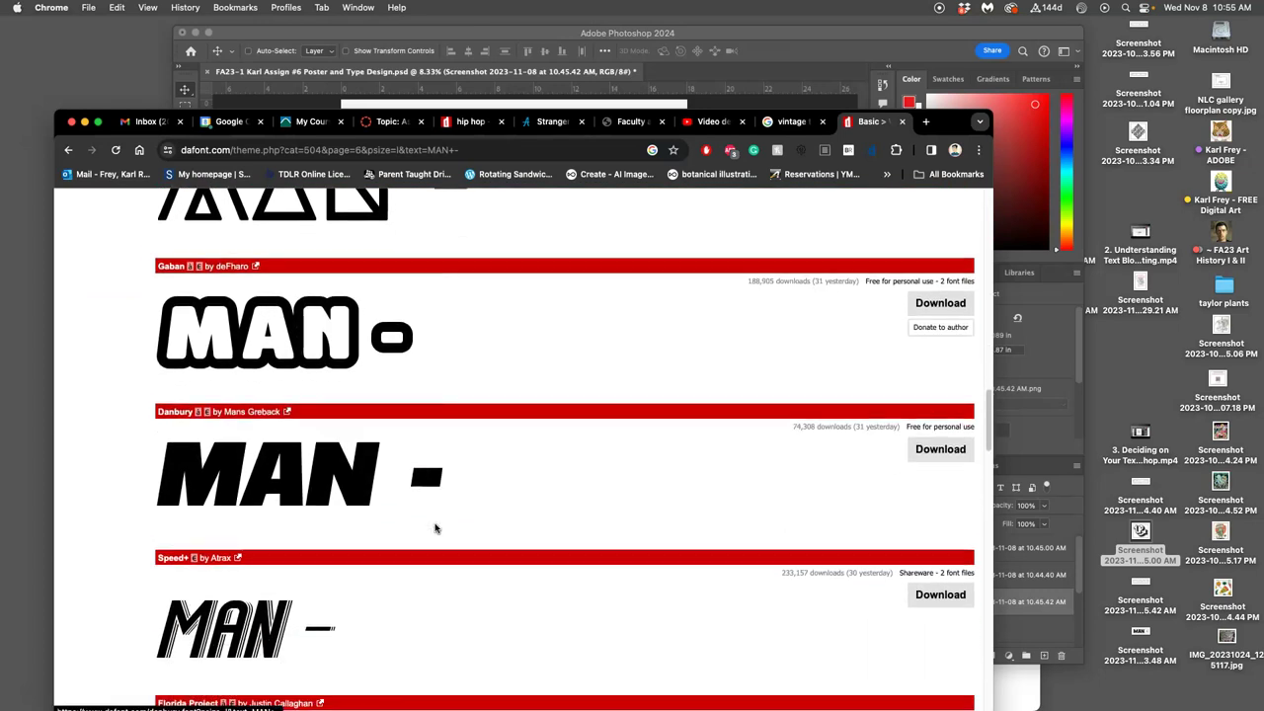
pyautogui.scroll(-10, 435, 528)
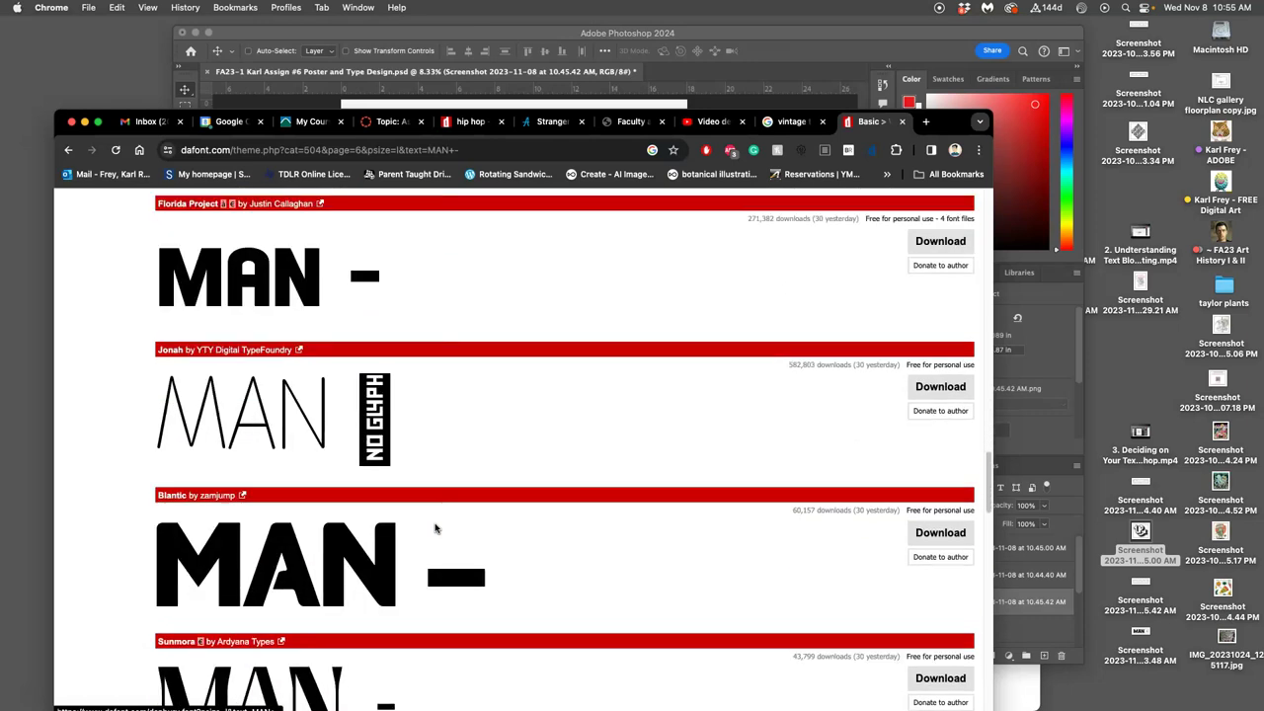
pyautogui.scroll(-10, 434, 529)
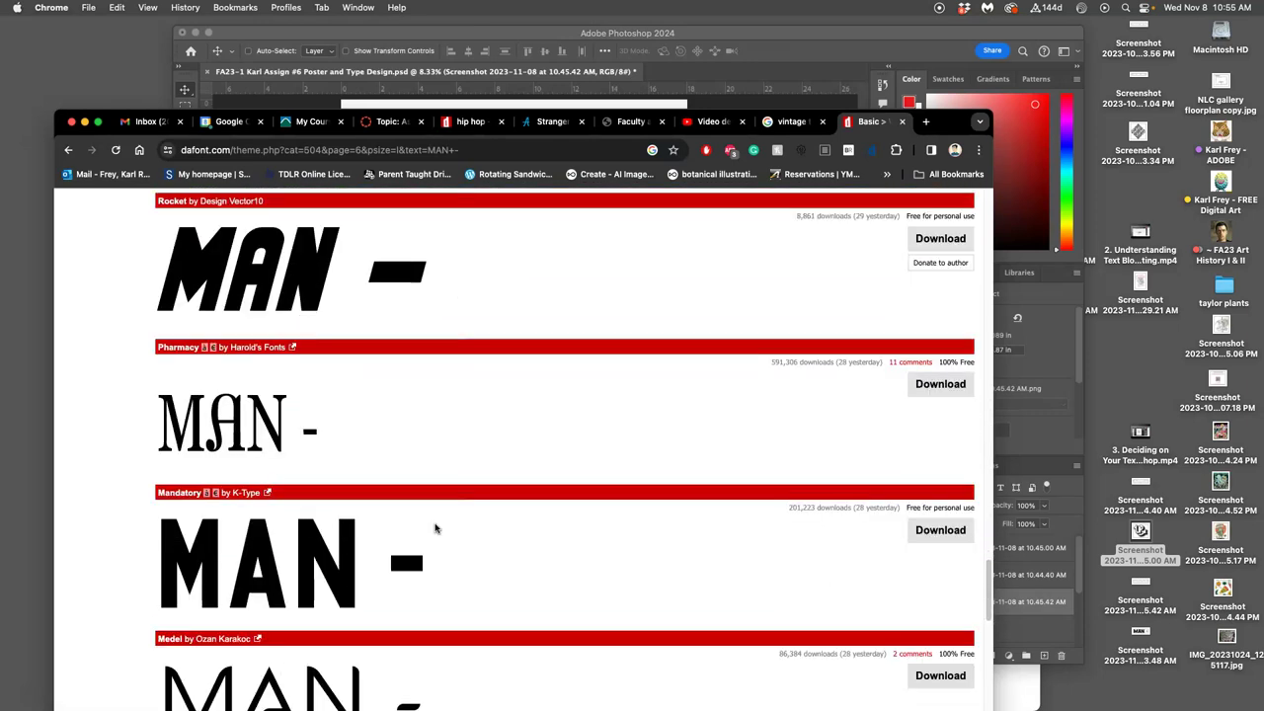
pyautogui.scroll(-15, 434, 529)
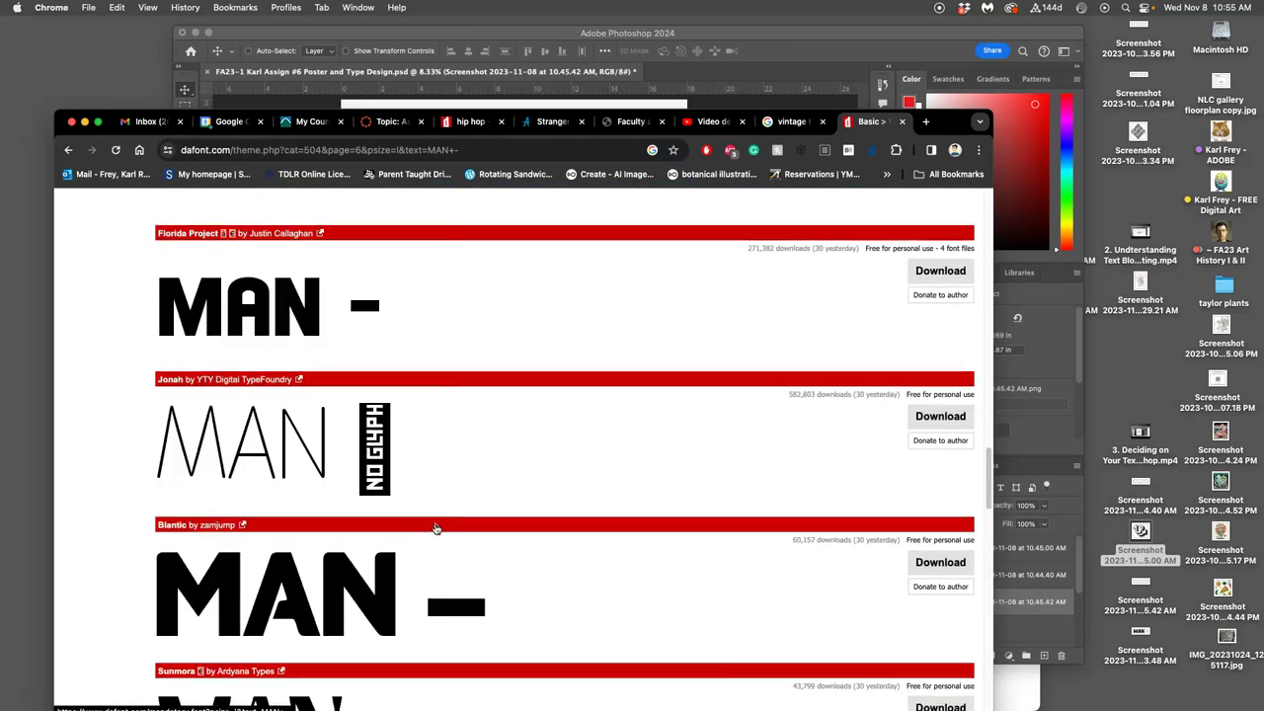
pyautogui.scroll(2, 436, 529)
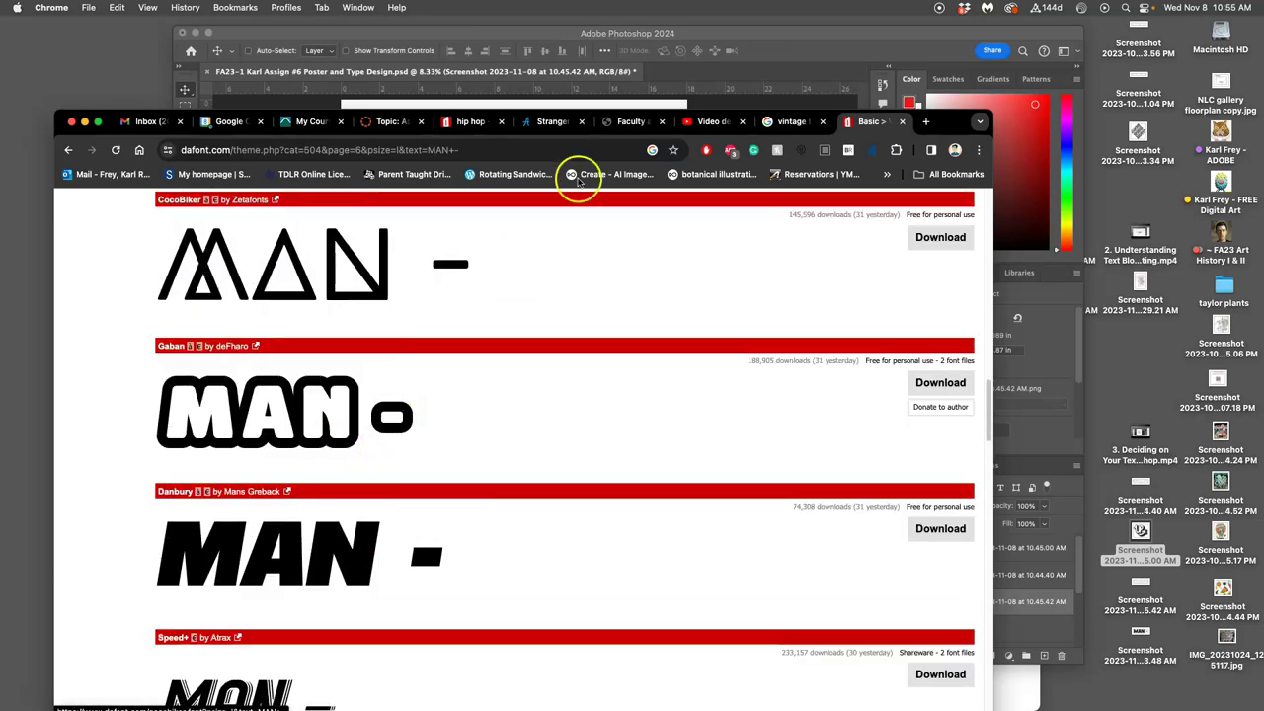
# Change the DaFont preview text to 'M A N -' and refresh the previews
pyautogui.click(753, 105)
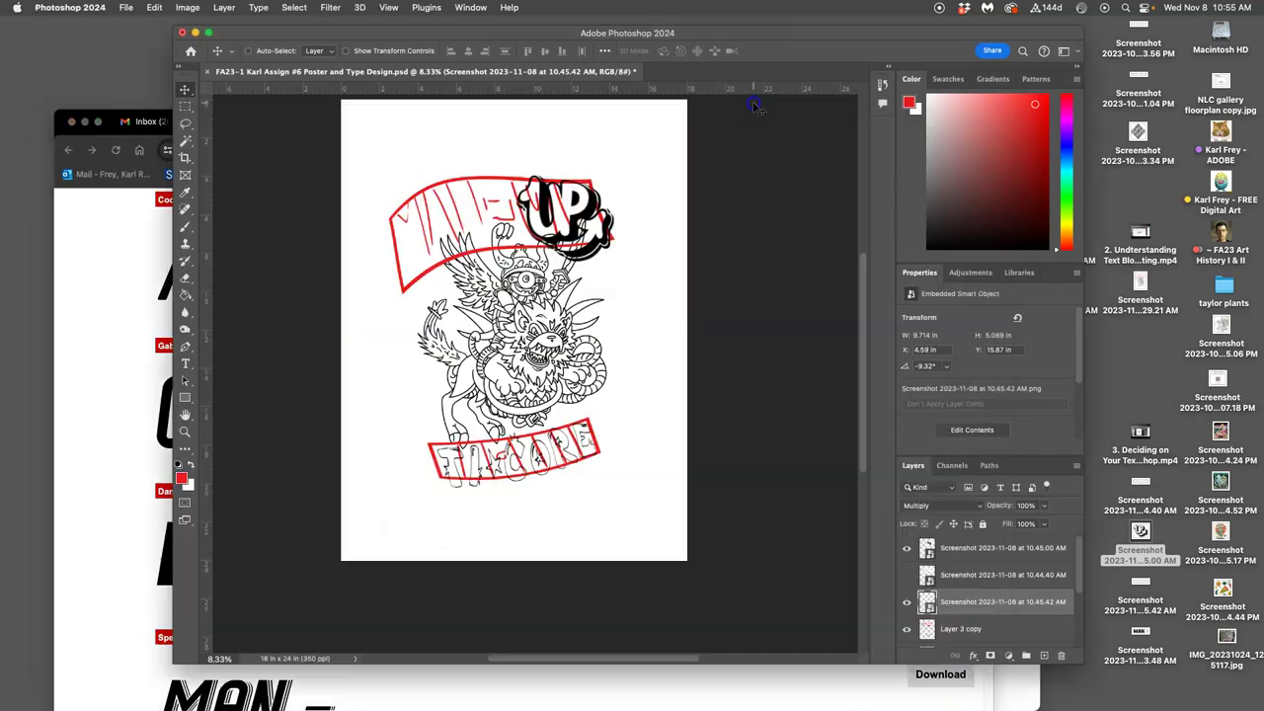
pyautogui.click(93, 460)
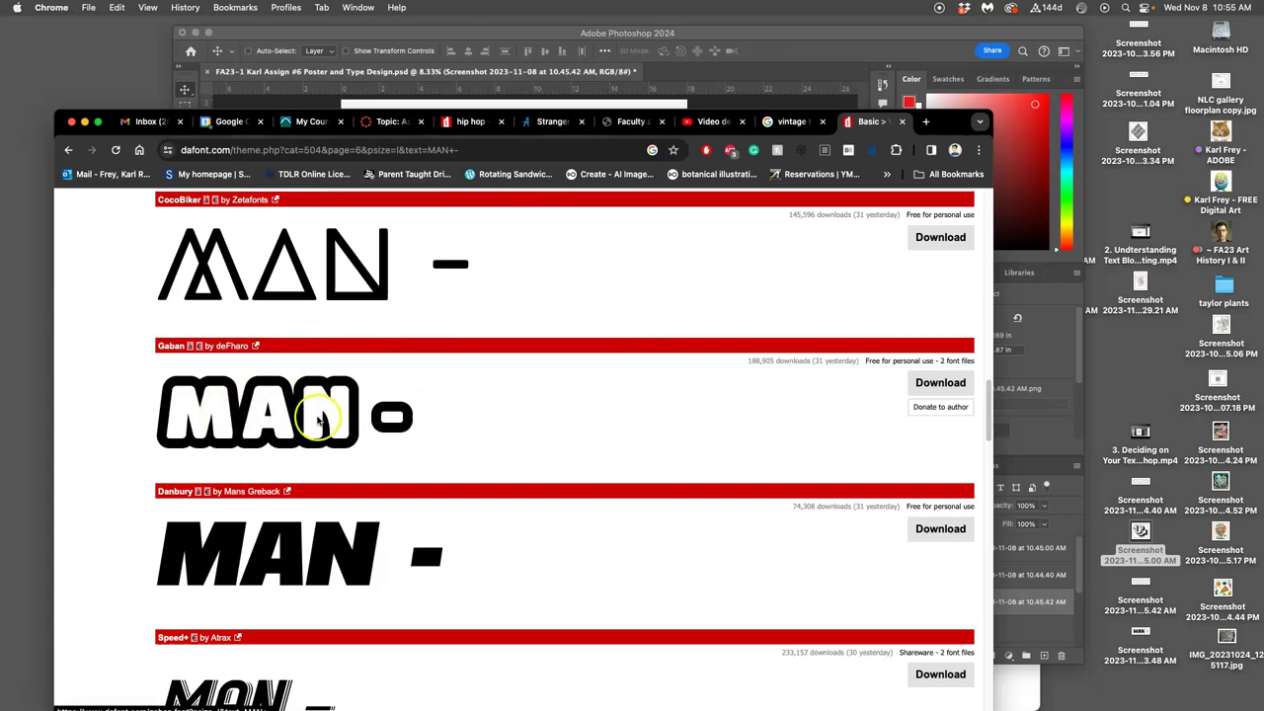
pyautogui.scroll(5, 418, 403)
pyautogui.scroll(15, 420, 404)
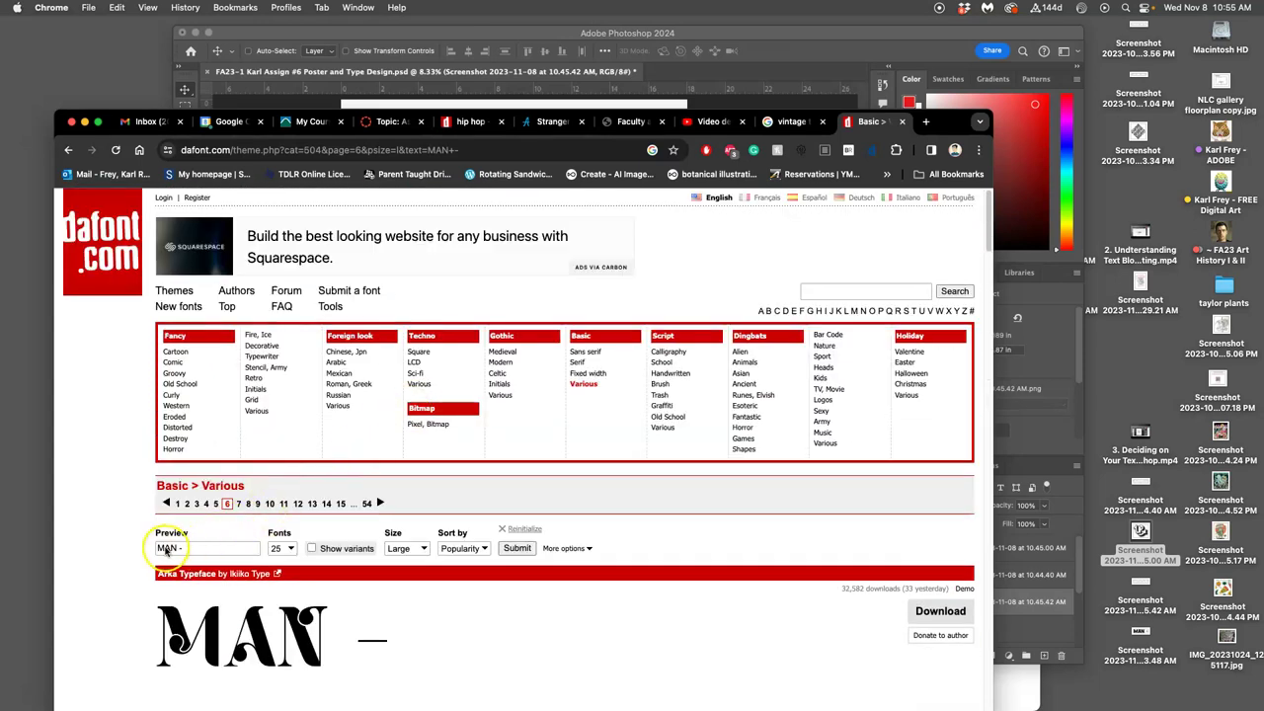
pyautogui.doubleClick(178, 552)
pyautogui.click(174, 553)
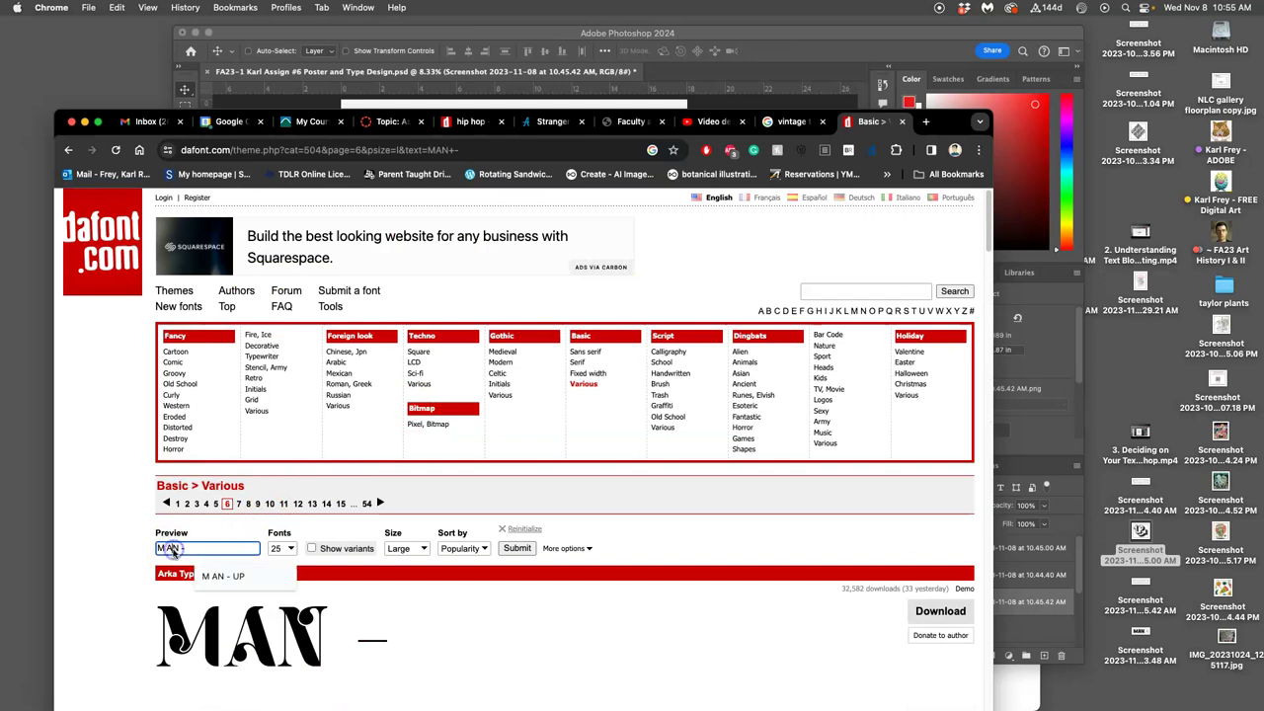
pyautogui.click(523, 549)
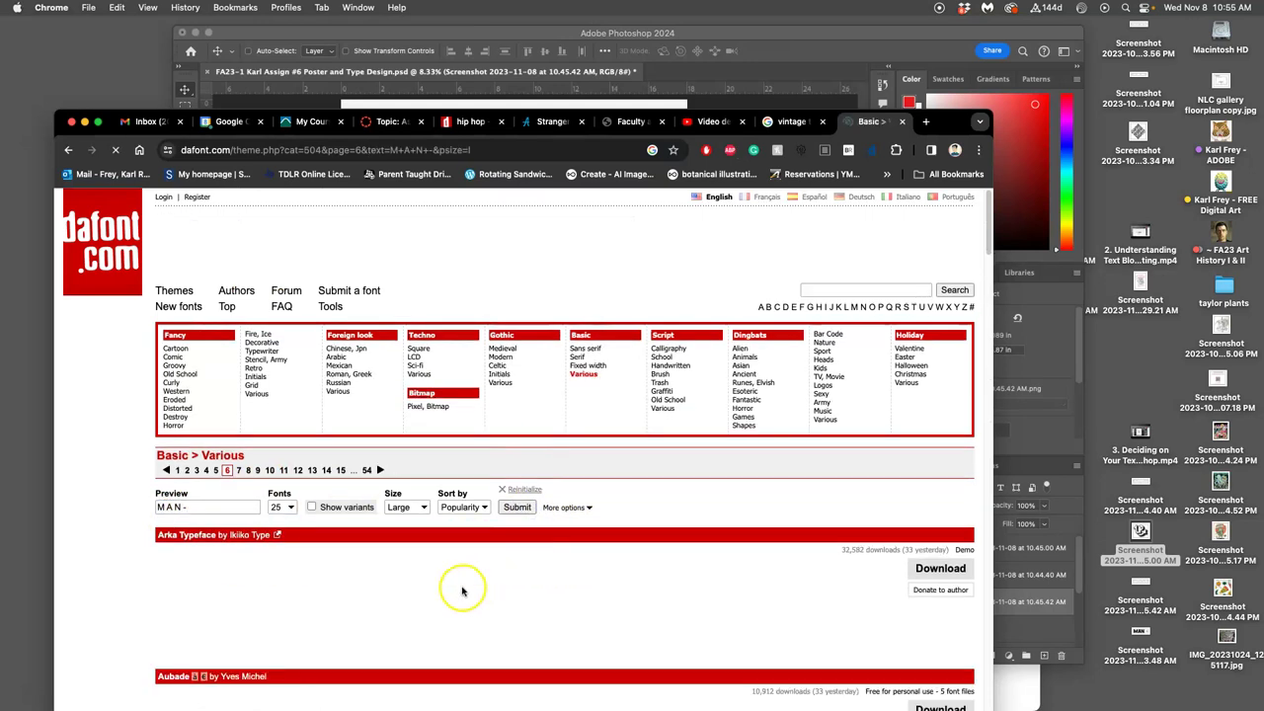
# Zoom the page in and capture a region screenshot of the Gaban MAN- preview
pyautogui.scroll(-15, 461, 590)
pyautogui.scroll(-3, 461, 590)
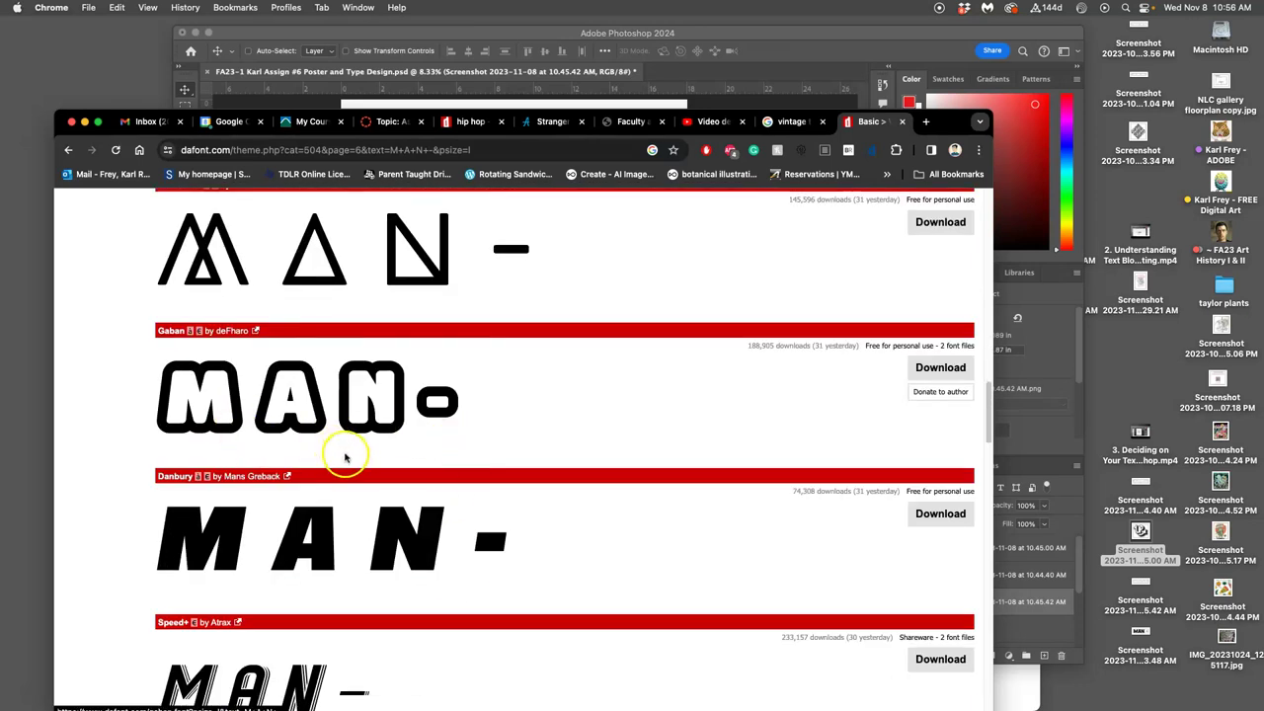
pyautogui.press('super+equal')
pyautogui.press('super+equal')
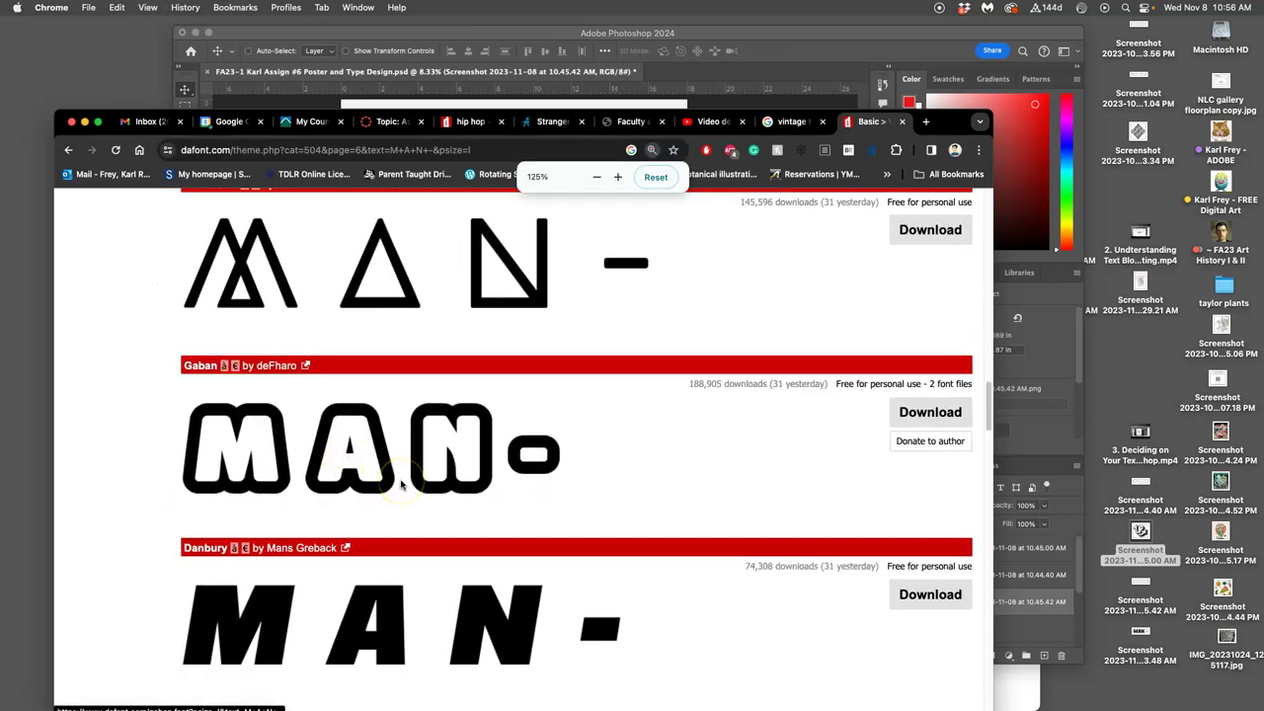
pyautogui.press('super+shift+4')
pyautogui.moveTo(178, 391); pyautogui.dragTo(566, 536)
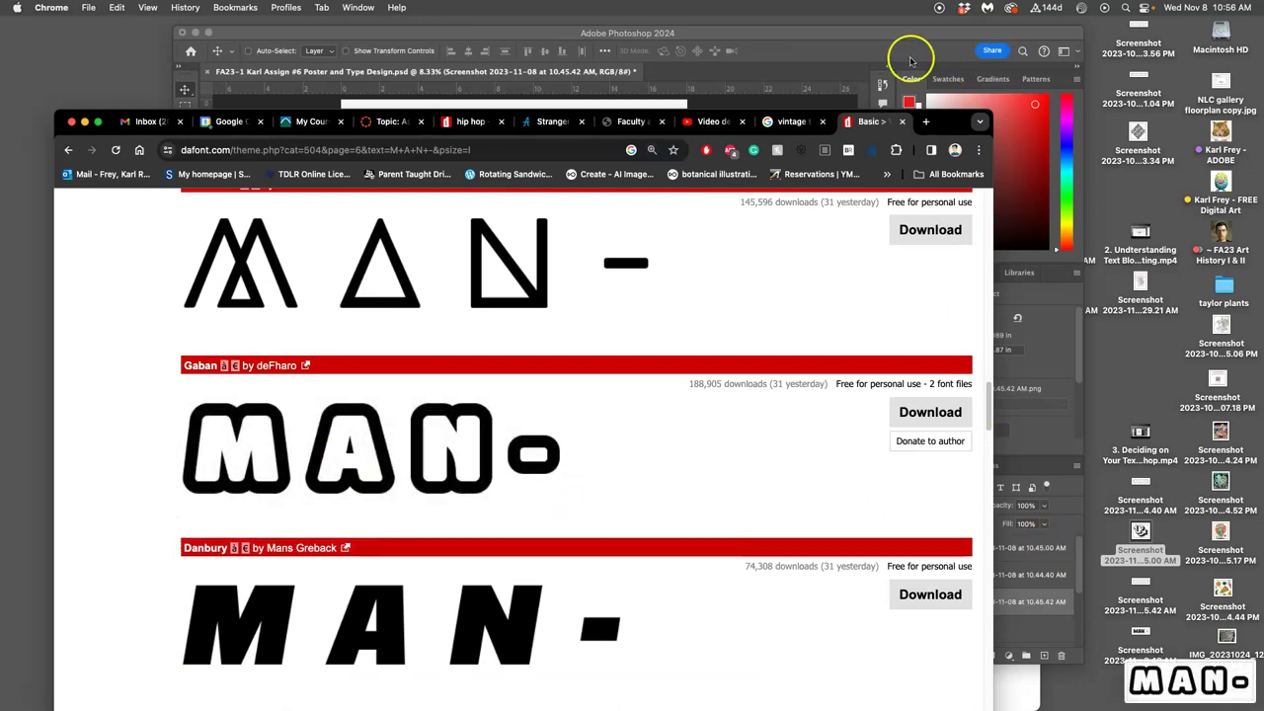
# Place the Gaban MAN- screenshot on the top banner, rotated -17.68° and stretched taller
pyautogui.click(911, 59)
pyautogui.moveTo(1179, 681); pyautogui.dragTo(492, 222)
pyautogui.moveTo(557, 193); pyautogui.dragTo(477, 248)
pyautogui.rightClick(477, 246)
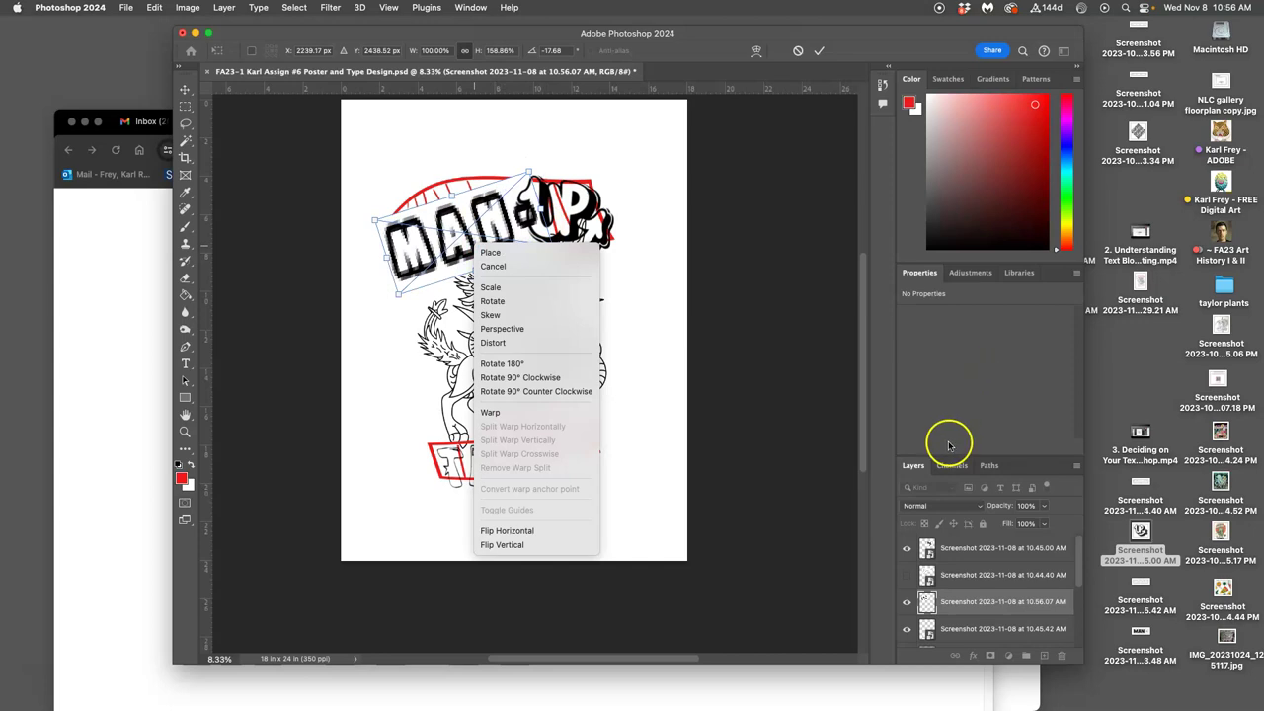
# Set the MAN- layer to Multiply and move it to the top of the layer stack
pyautogui.click(937, 506)
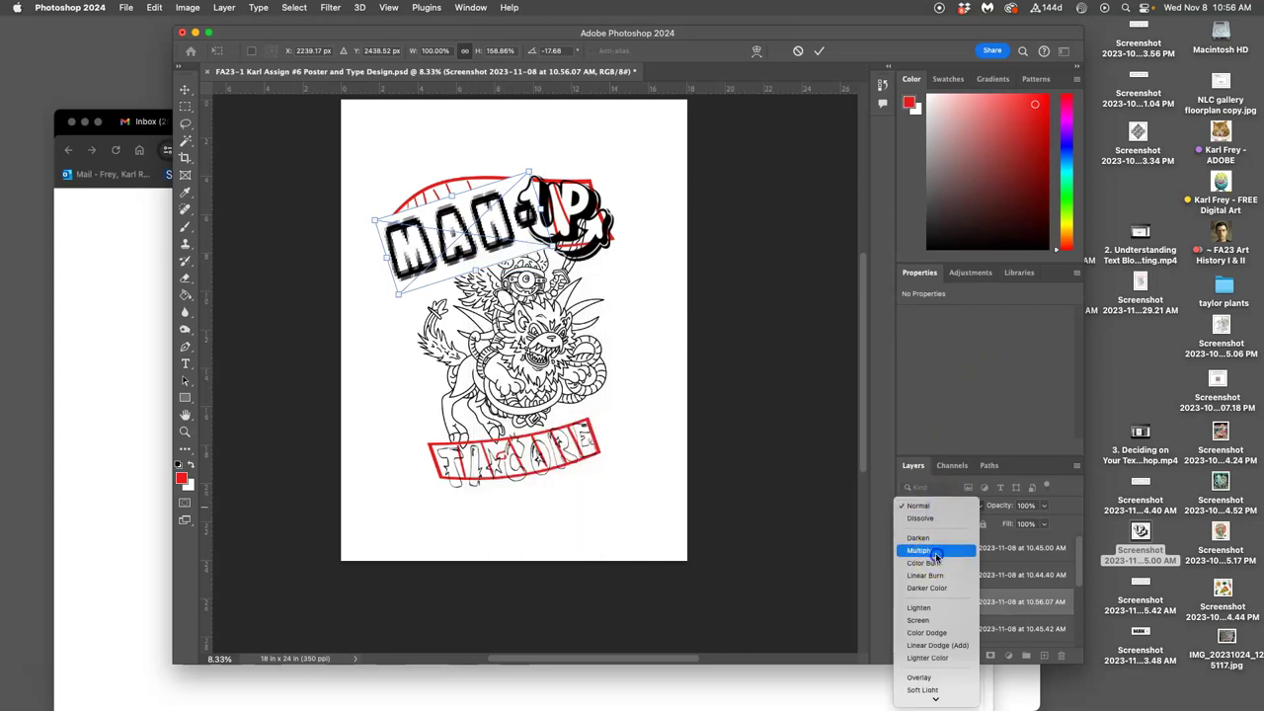
pyautogui.click(919, 549)
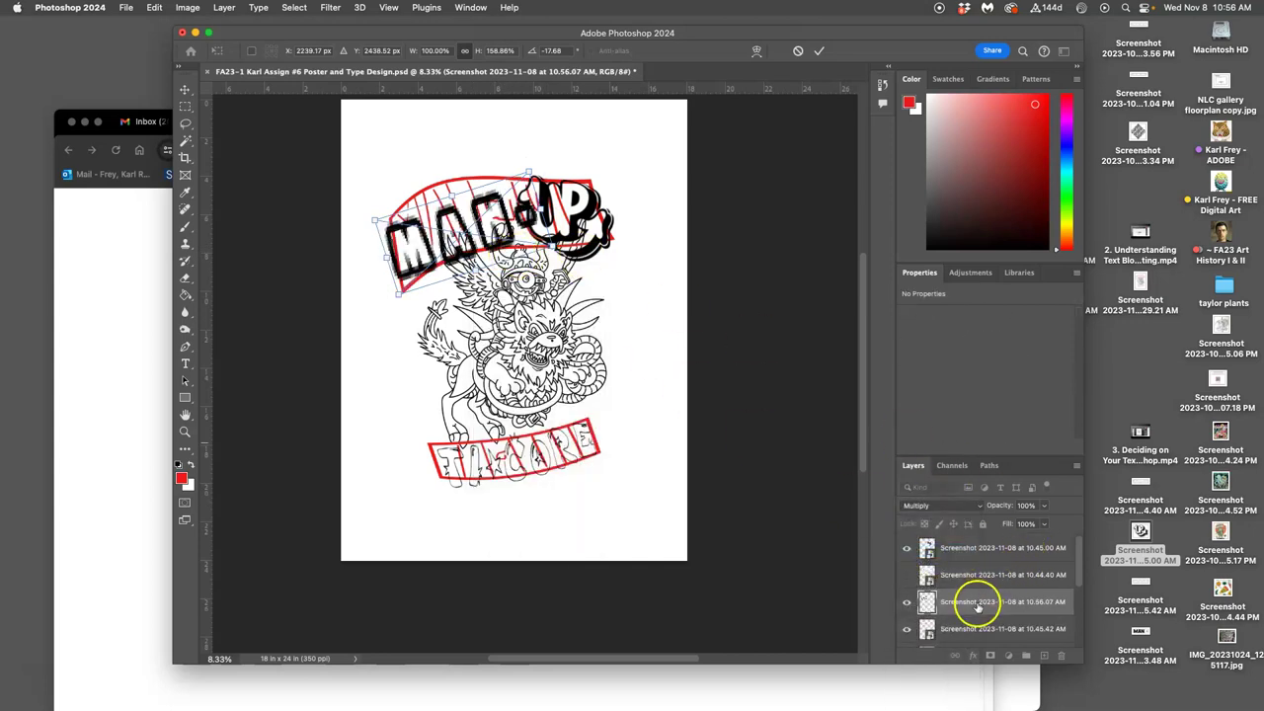
pyautogui.moveTo(976, 592); pyautogui.dragTo(963, 540)
pyautogui.press('super+t')
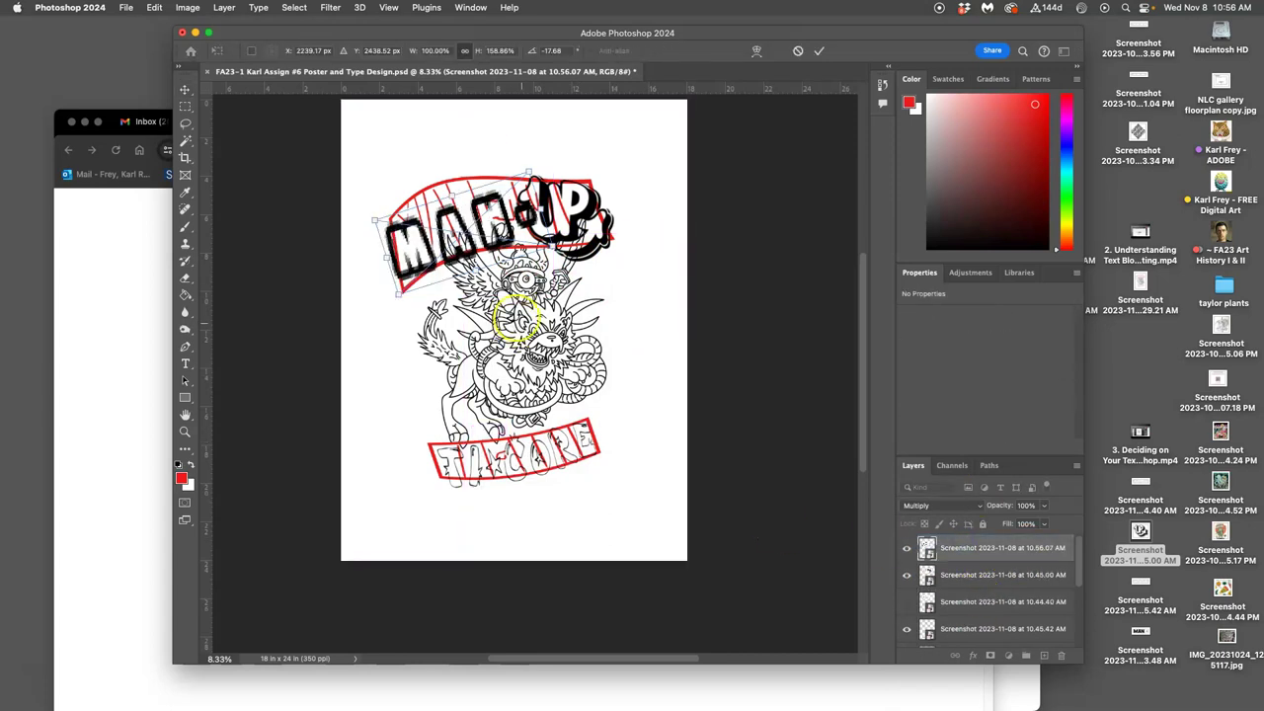
# Apply a custom Warp to the Gaban MAN- lettering, bending its edges and middle along the banner curve
pyautogui.rightClick(441, 213)
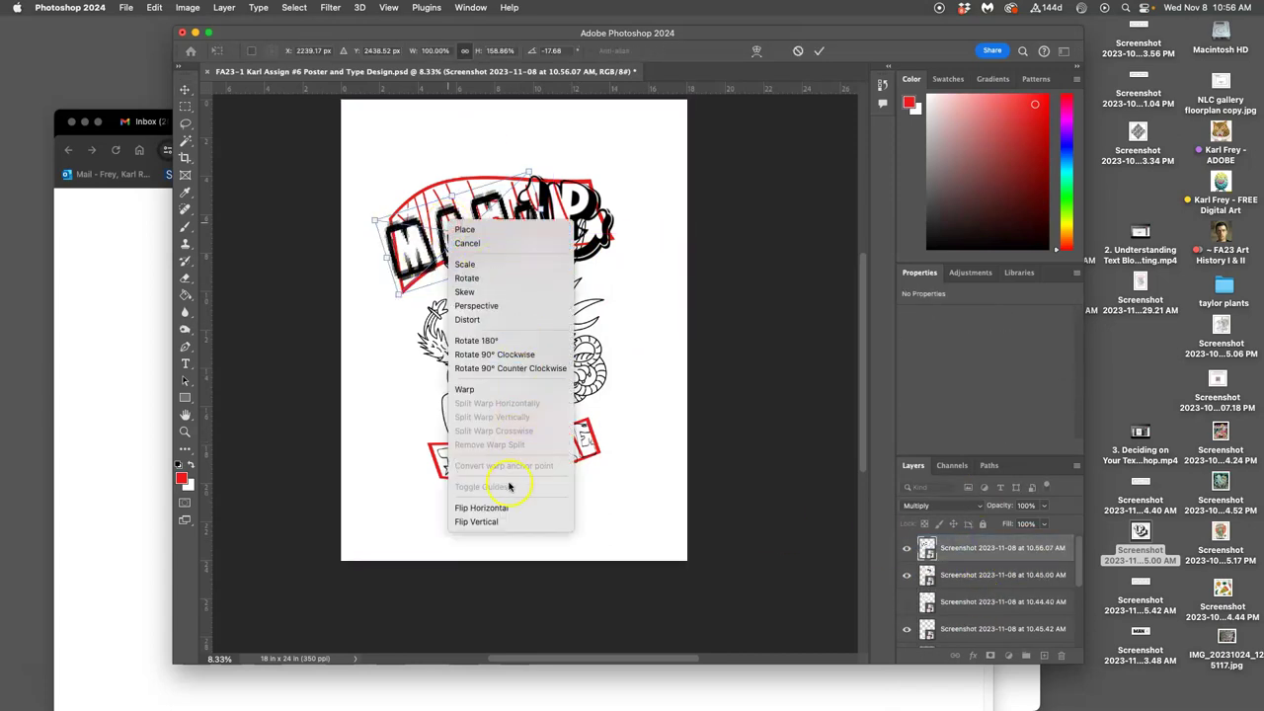
pyautogui.click(464, 389)
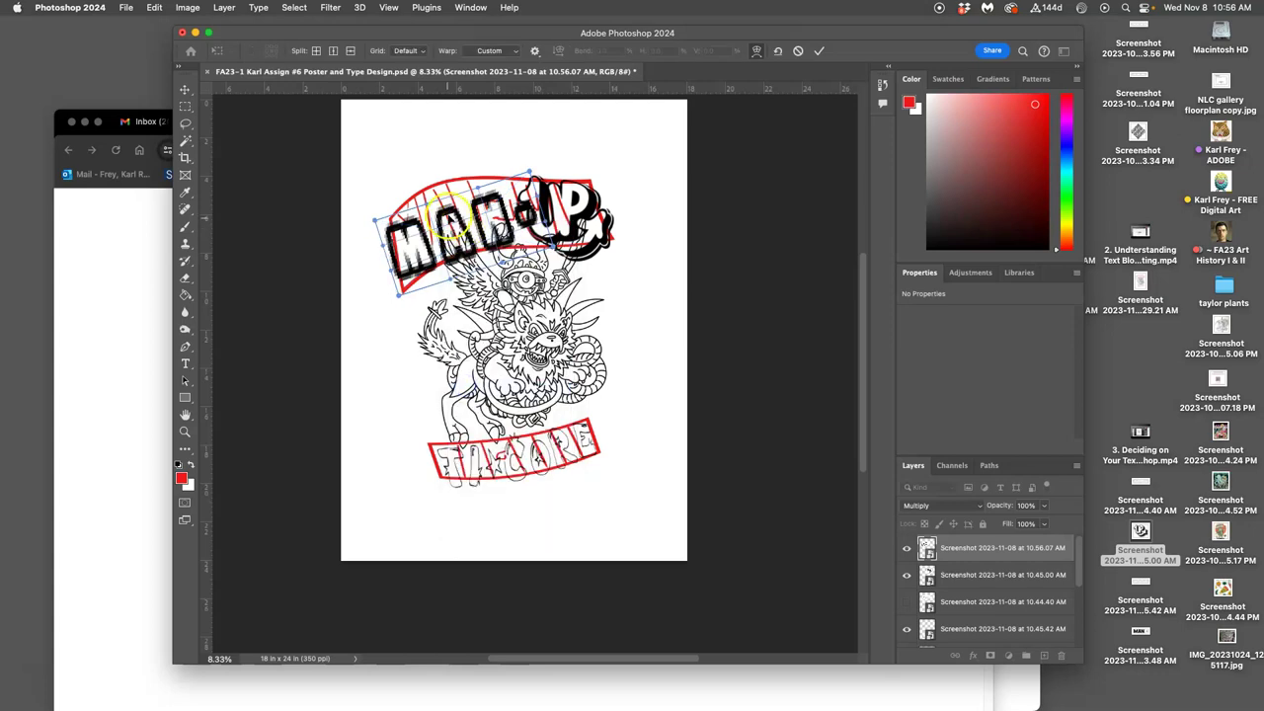
pyautogui.moveTo(426, 203); pyautogui.dragTo(423, 163)
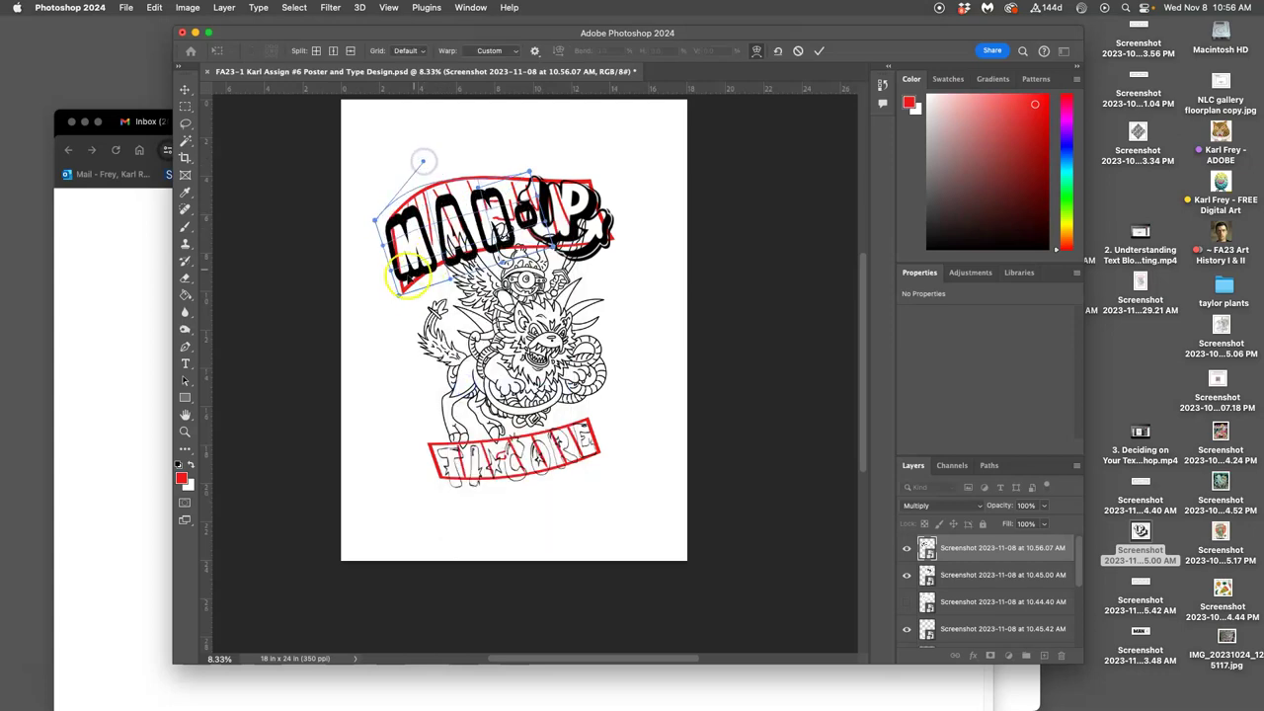
pyautogui.click(404, 293)
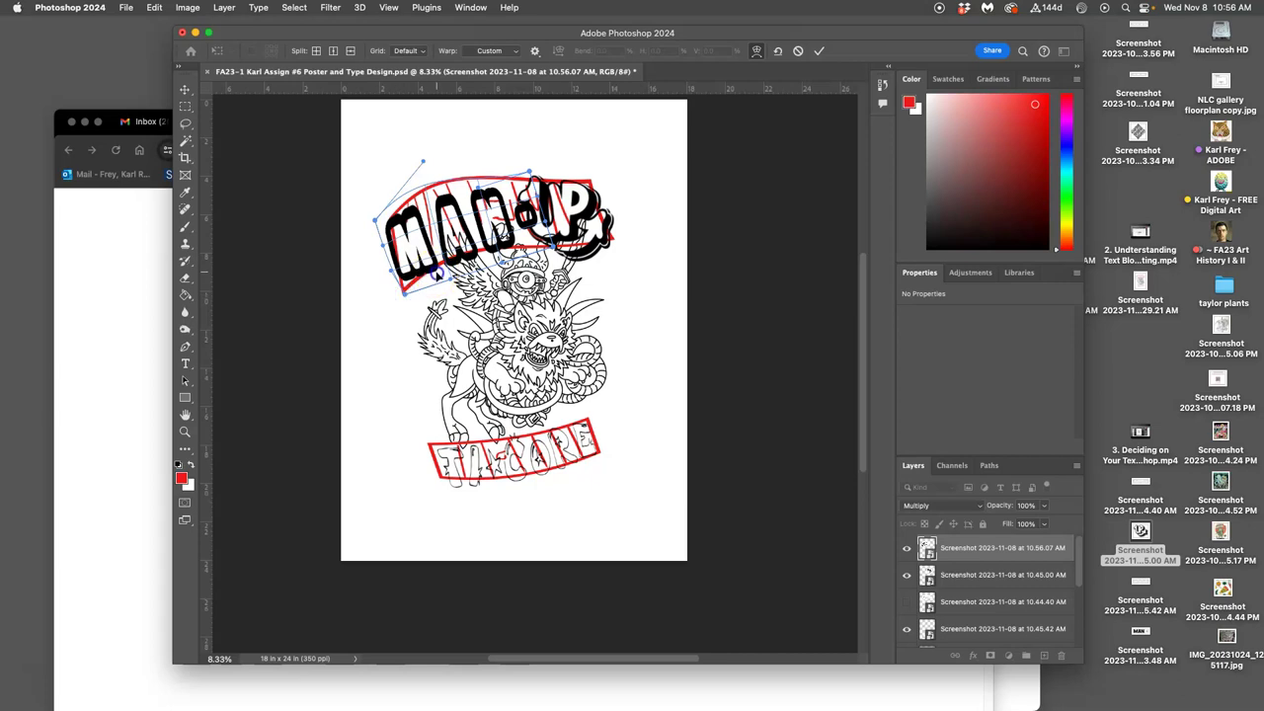
pyautogui.moveTo(376, 207)
pyautogui.mouseDown()
pyautogui.moveTo(396, 196)
pyautogui.moveTo(385, 195)
pyautogui.mouseUp()
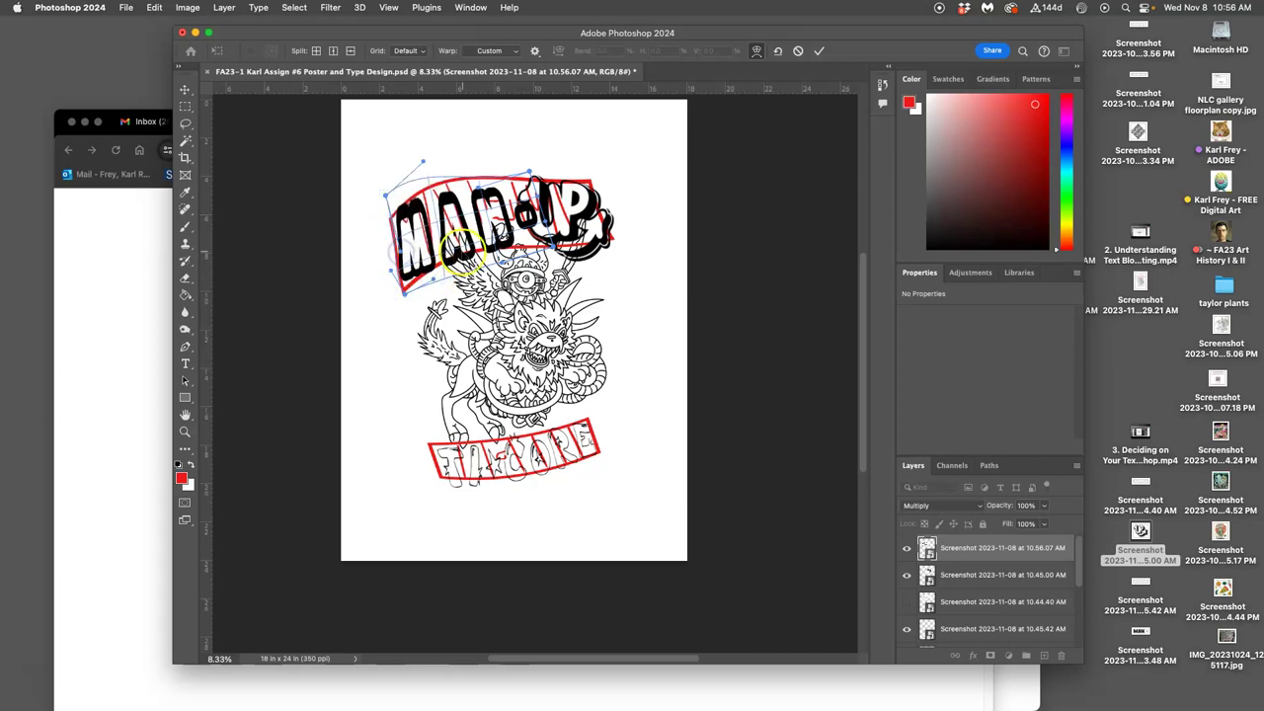
pyautogui.moveTo(460, 255); pyautogui.dragTo(458, 247)
pyautogui.moveTo(454, 185); pyautogui.dragTo(443, 183)
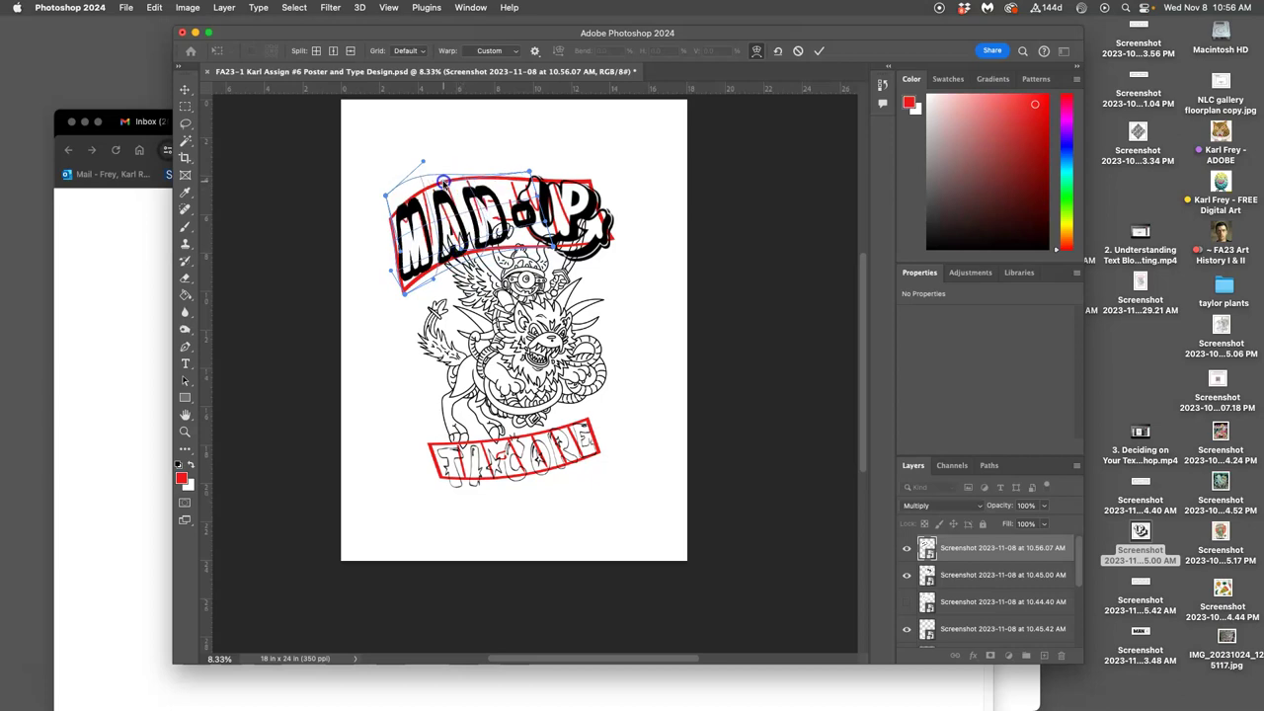
pyautogui.moveTo(446, 228); pyautogui.dragTo(436, 225)
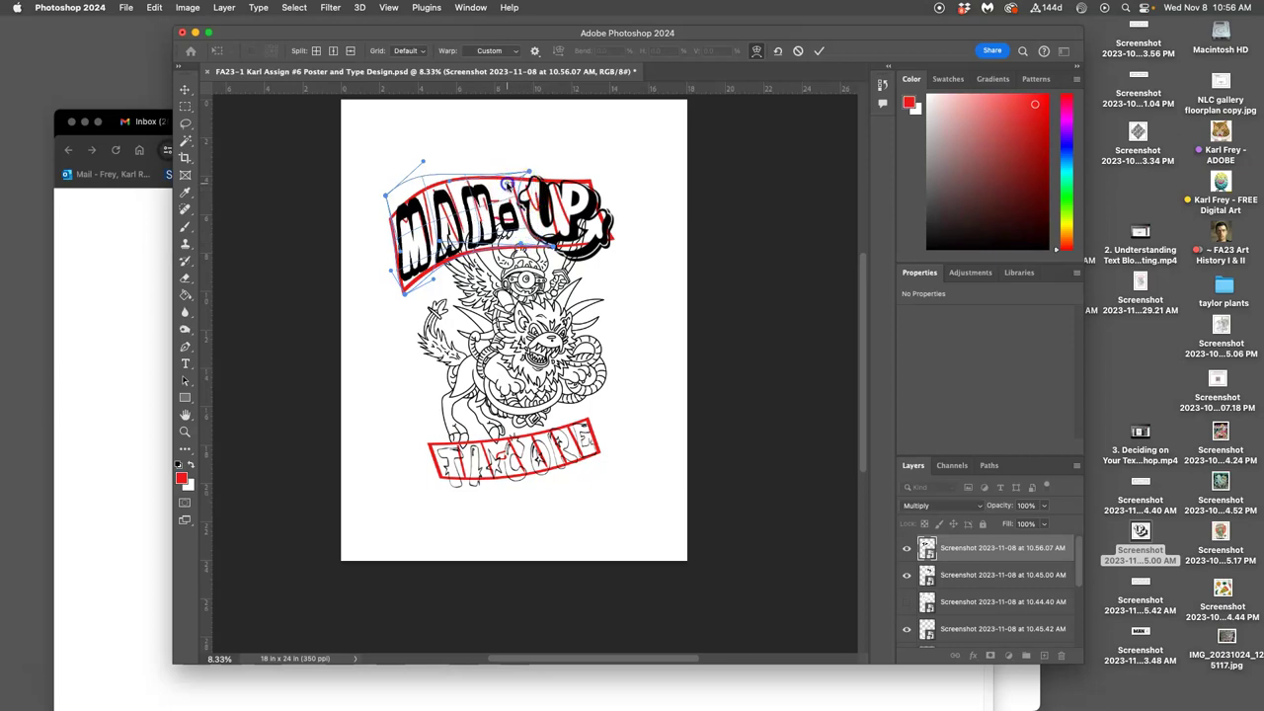
pyautogui.moveTo(511, 185); pyautogui.dragTo(441, 198)
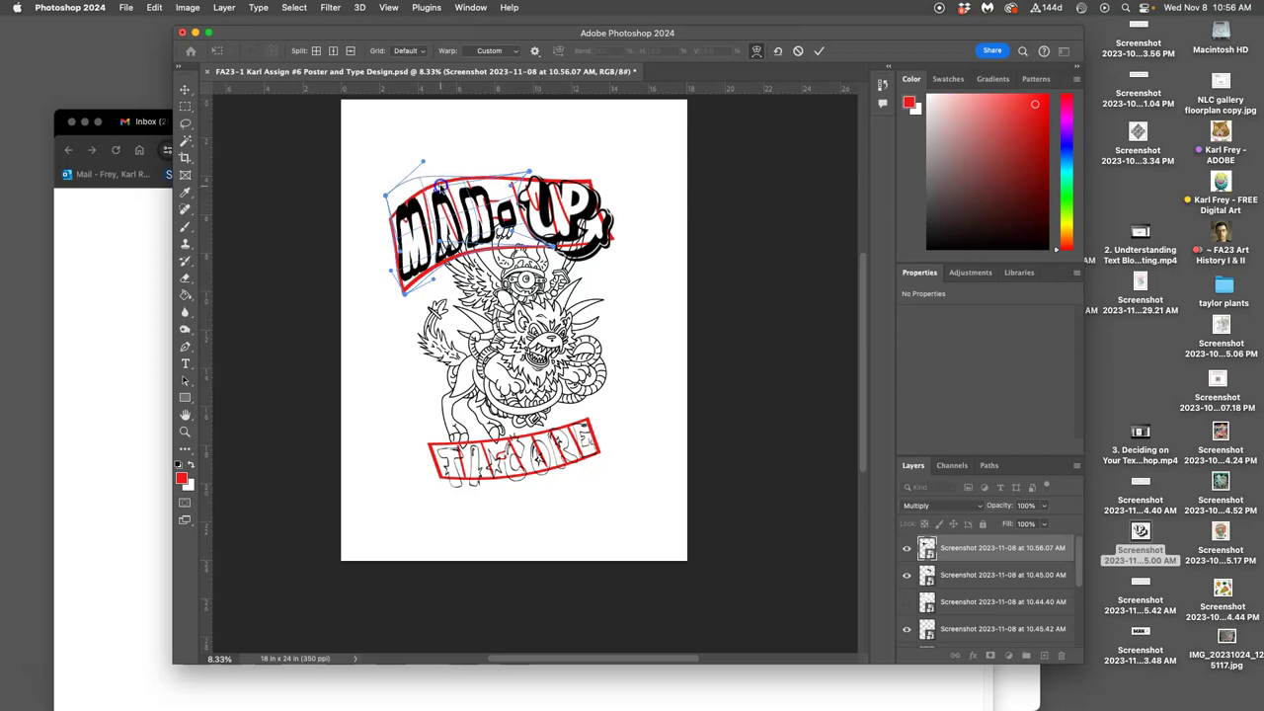